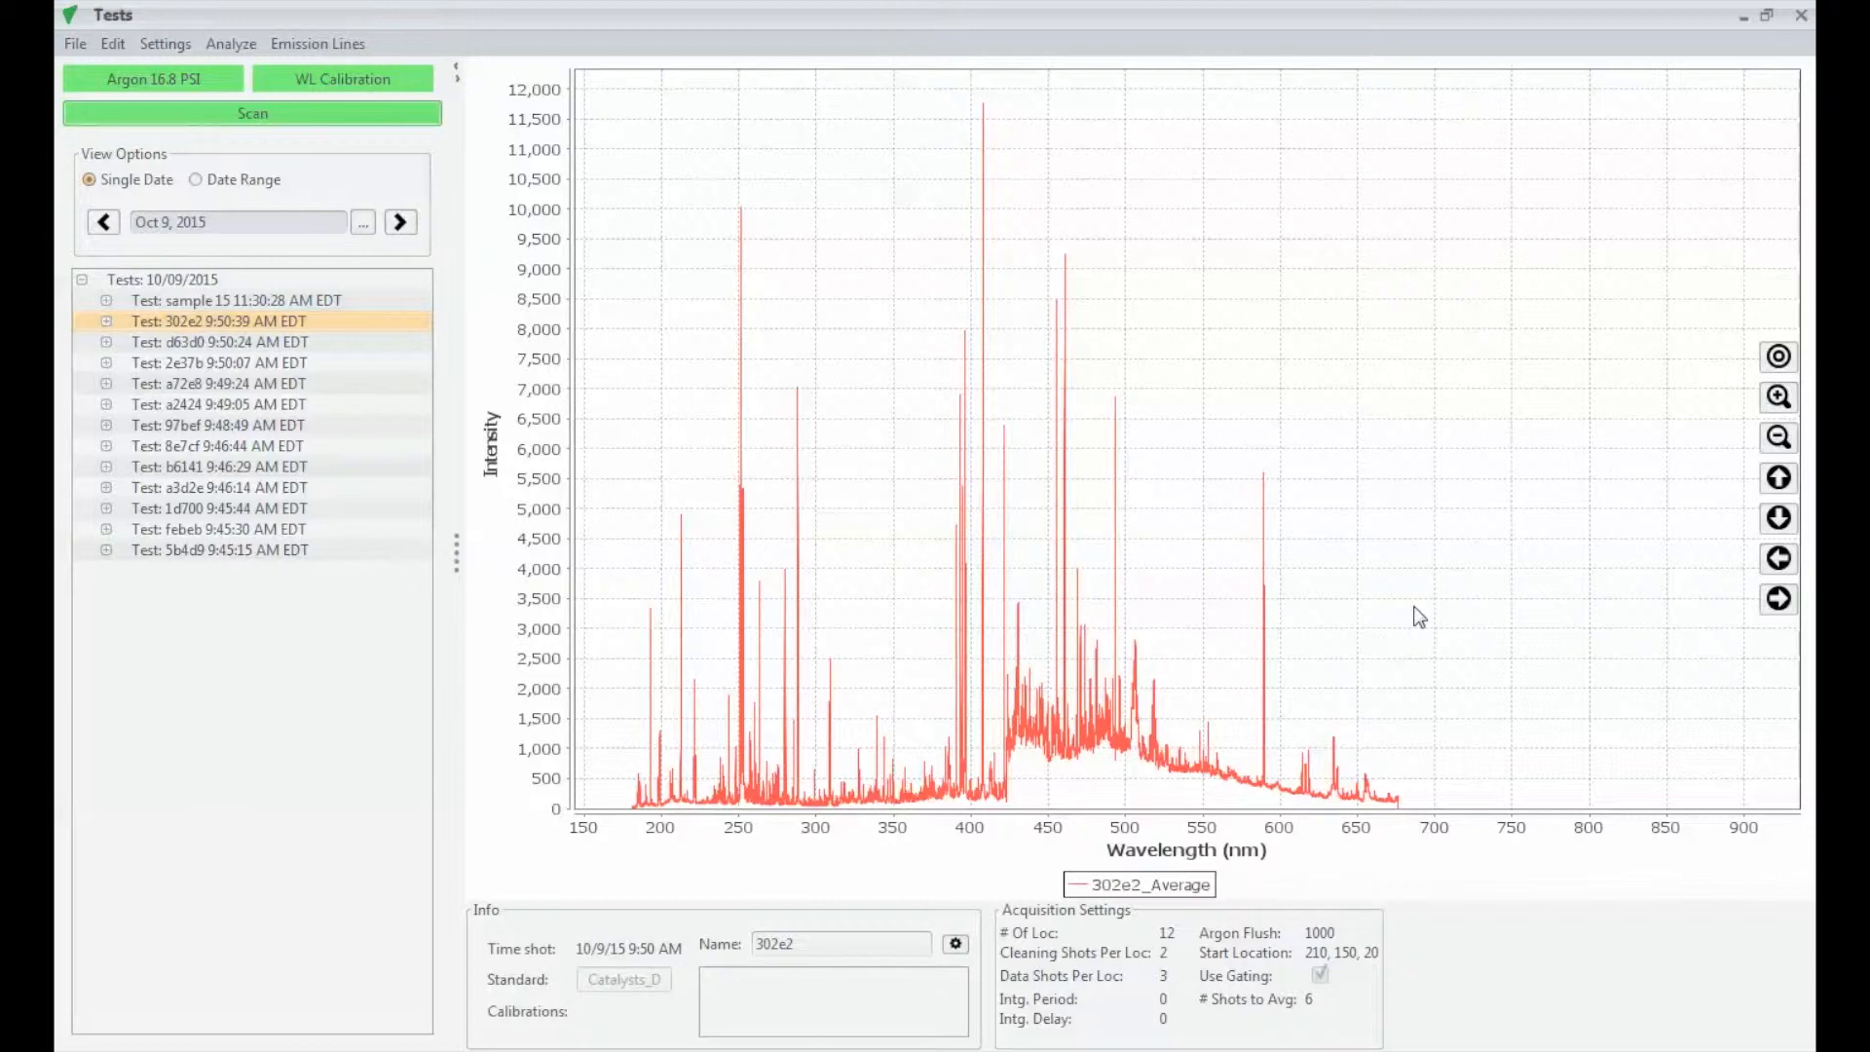
# Scan the sample and examine the new spectrum's peaks up close between about 276 and 286 nm.
pyautogui.click(291, 114)
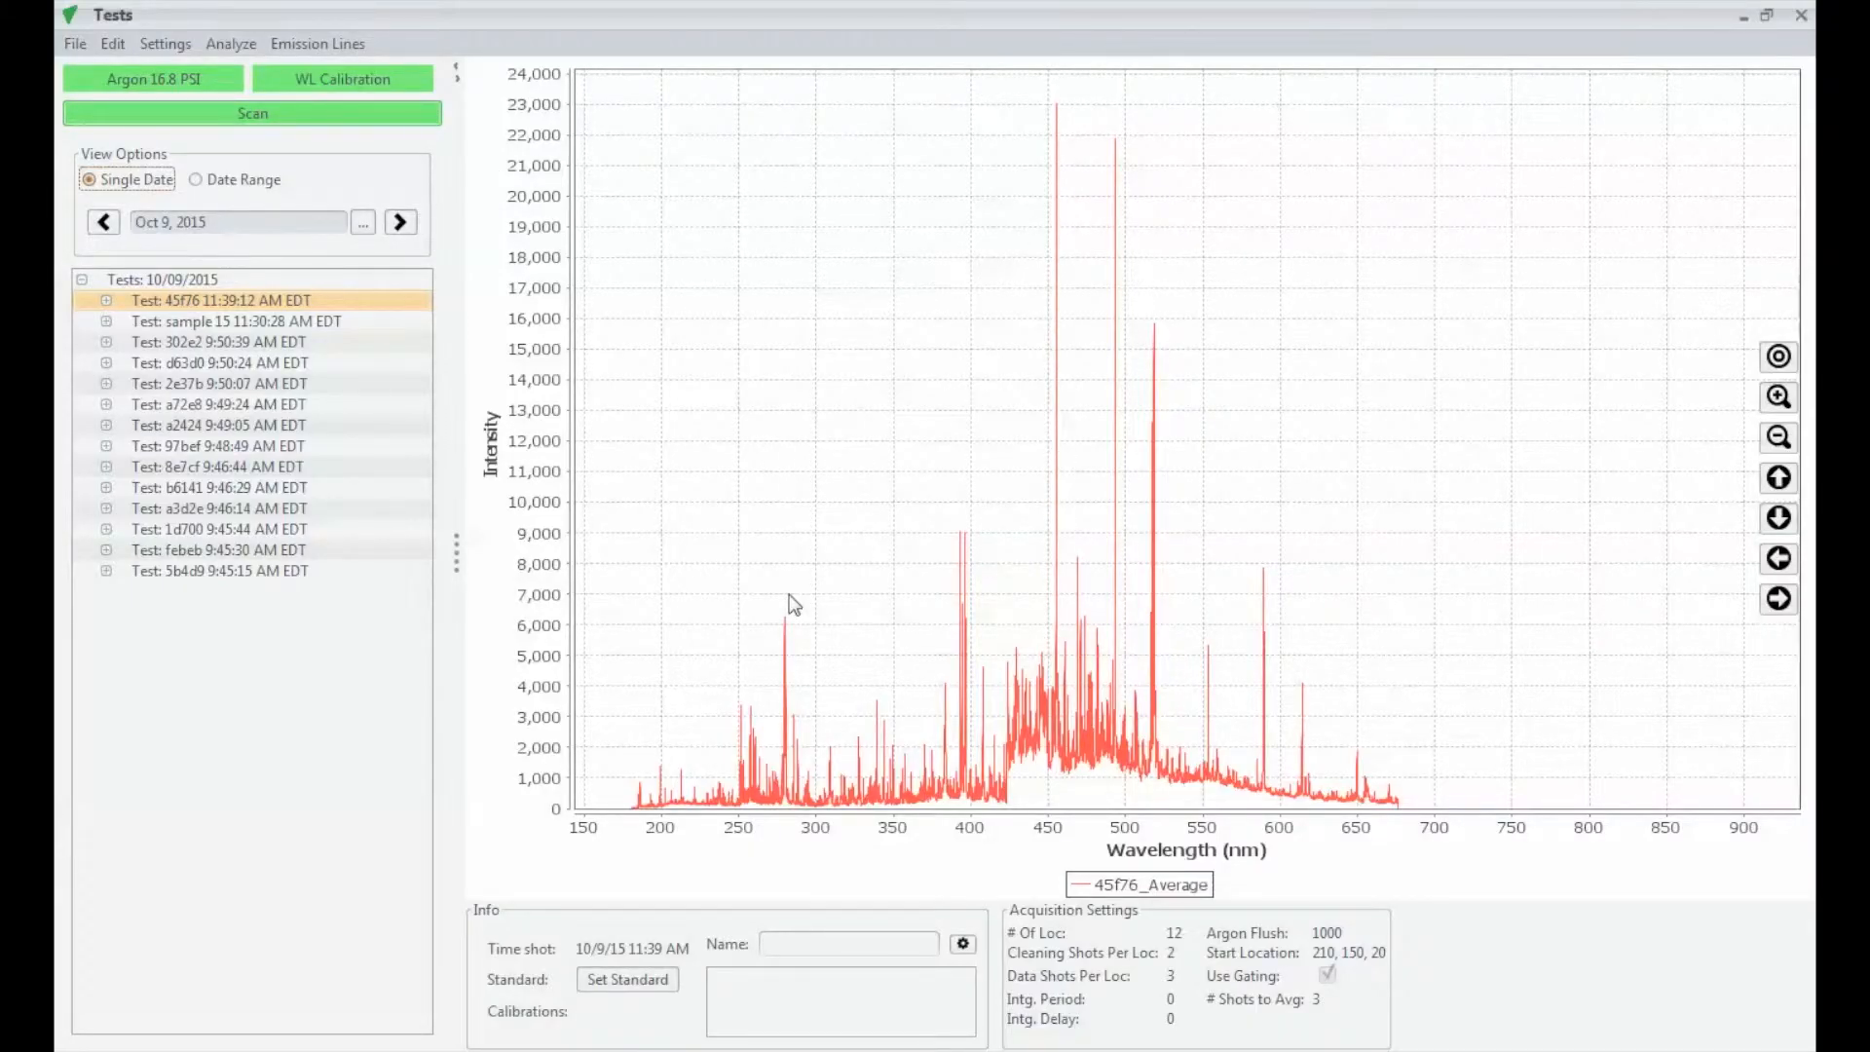
pyautogui.moveTo(795, 682); pyautogui.dragTo(824, 812)
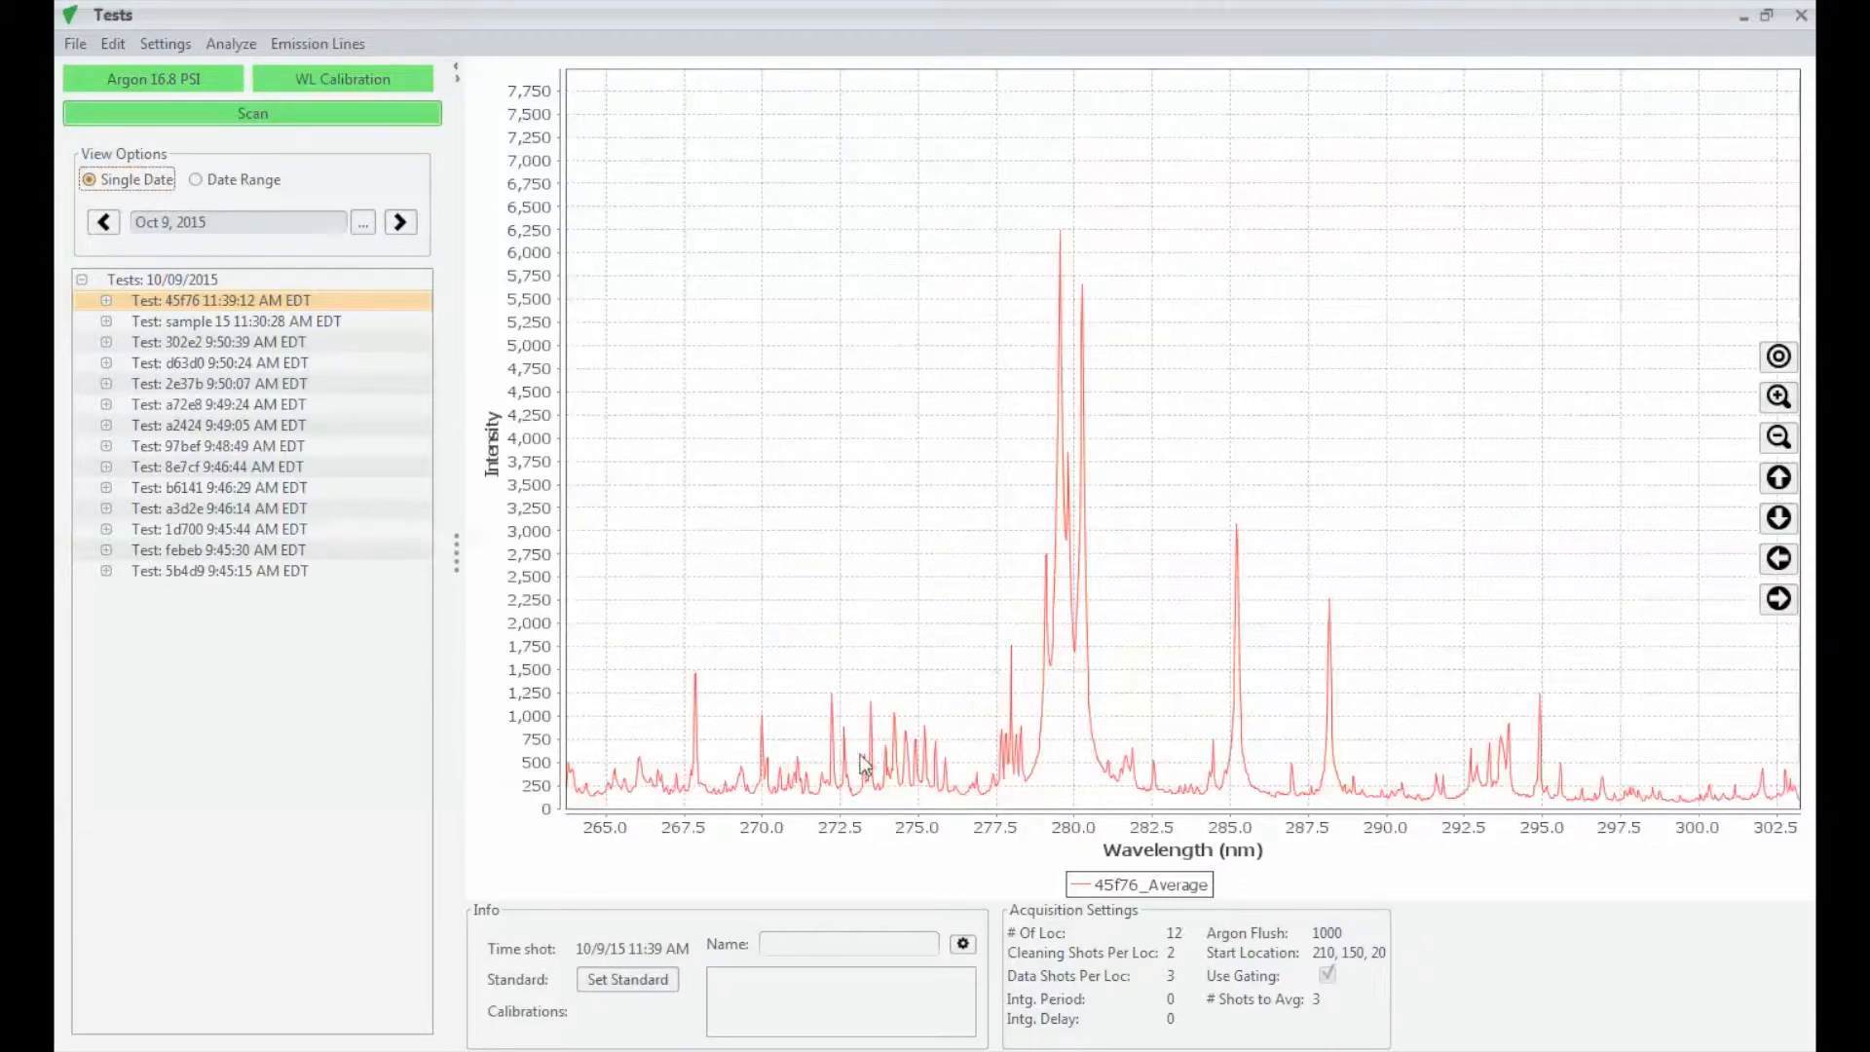
pyautogui.moveTo(948, 174); pyautogui.dragTo(1166, 780)
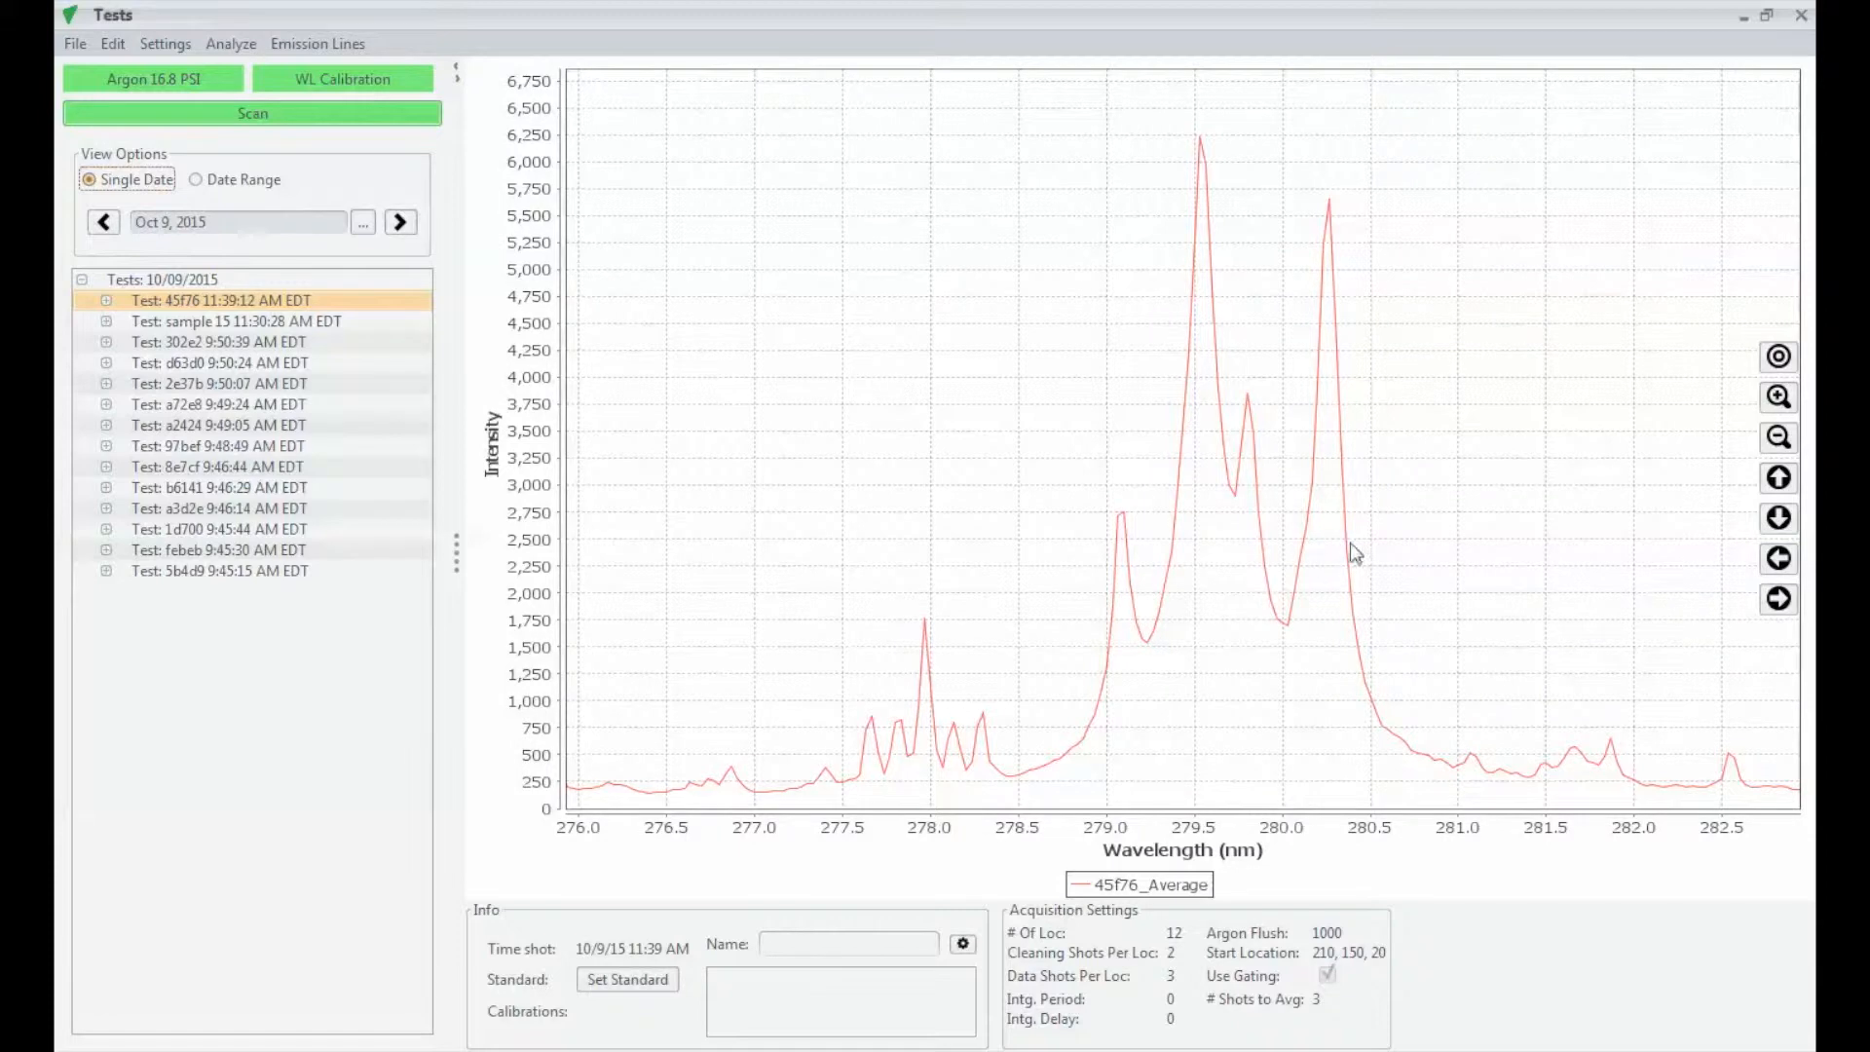
pyautogui.moveTo(1574, 547); pyautogui.dragTo(931, 529)
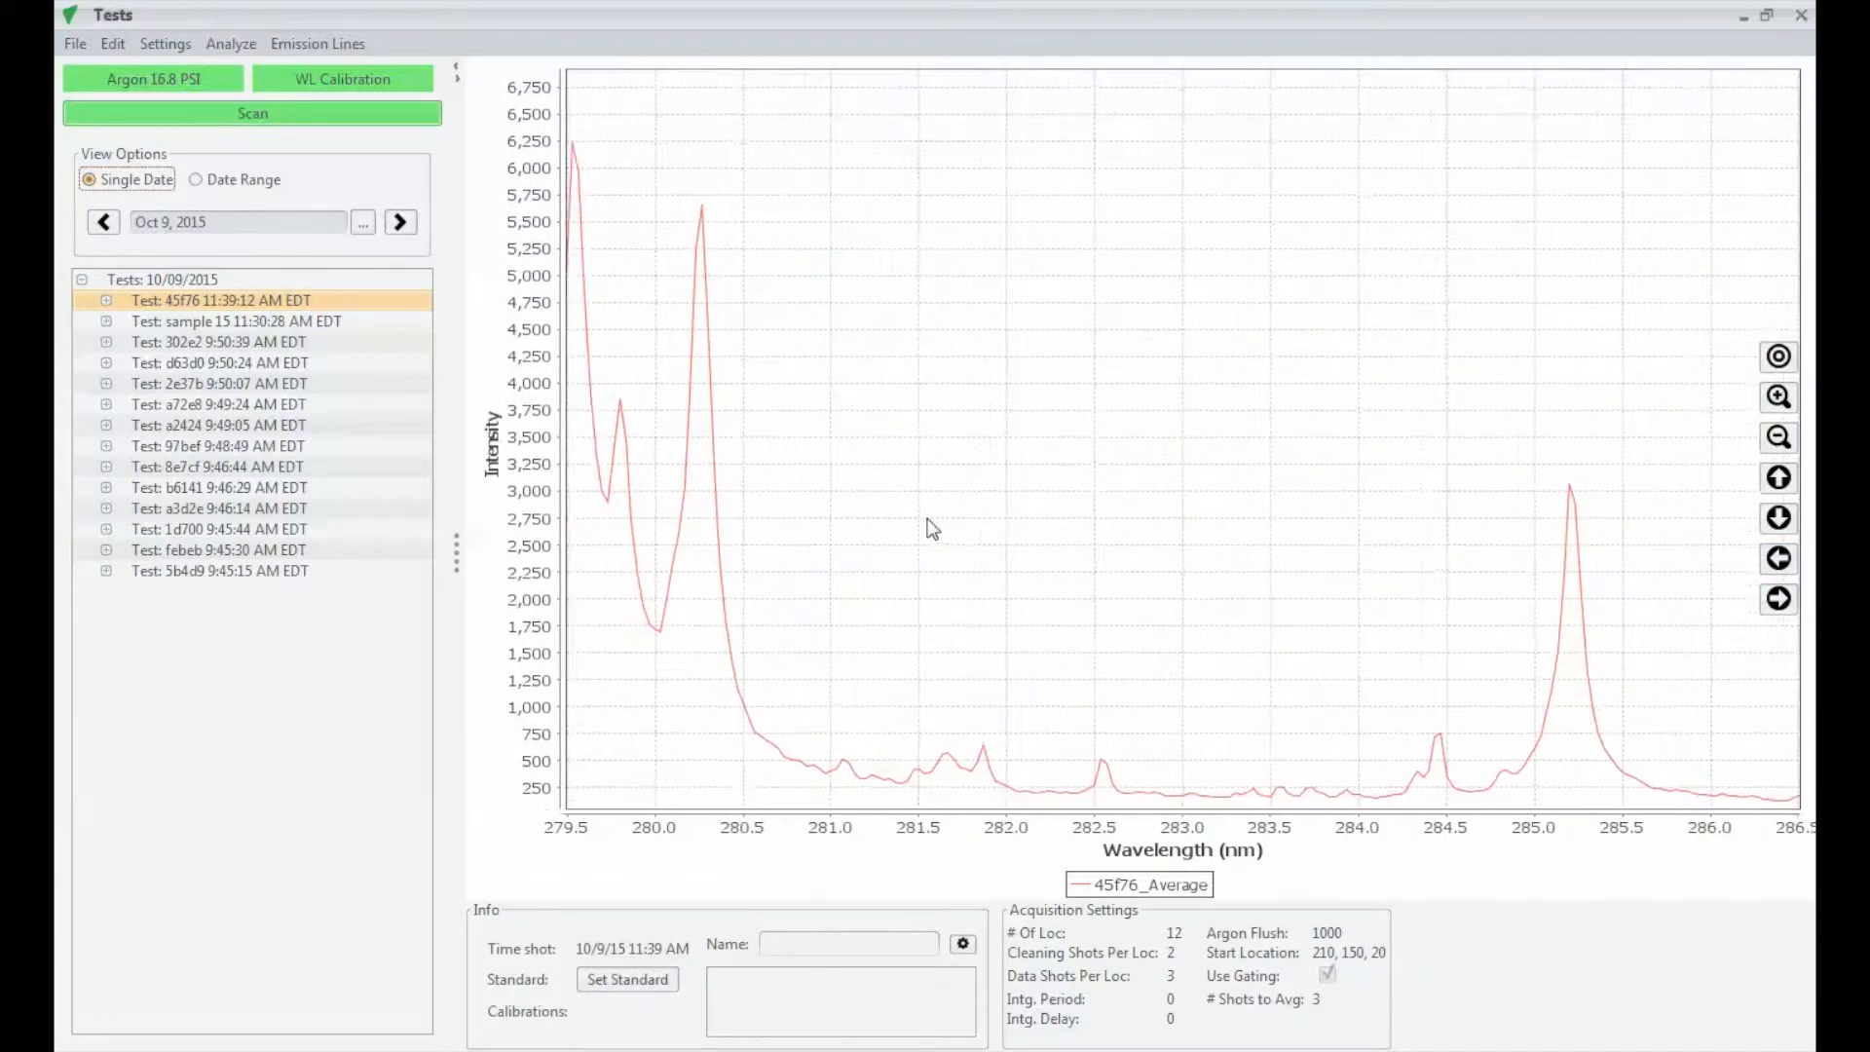
pyautogui.moveTo(1607, 570); pyautogui.dragTo(1130, 586)
pyautogui.moveTo(1523, 592); pyautogui.dragTo(1137, 597)
pyautogui.click(1778, 355)
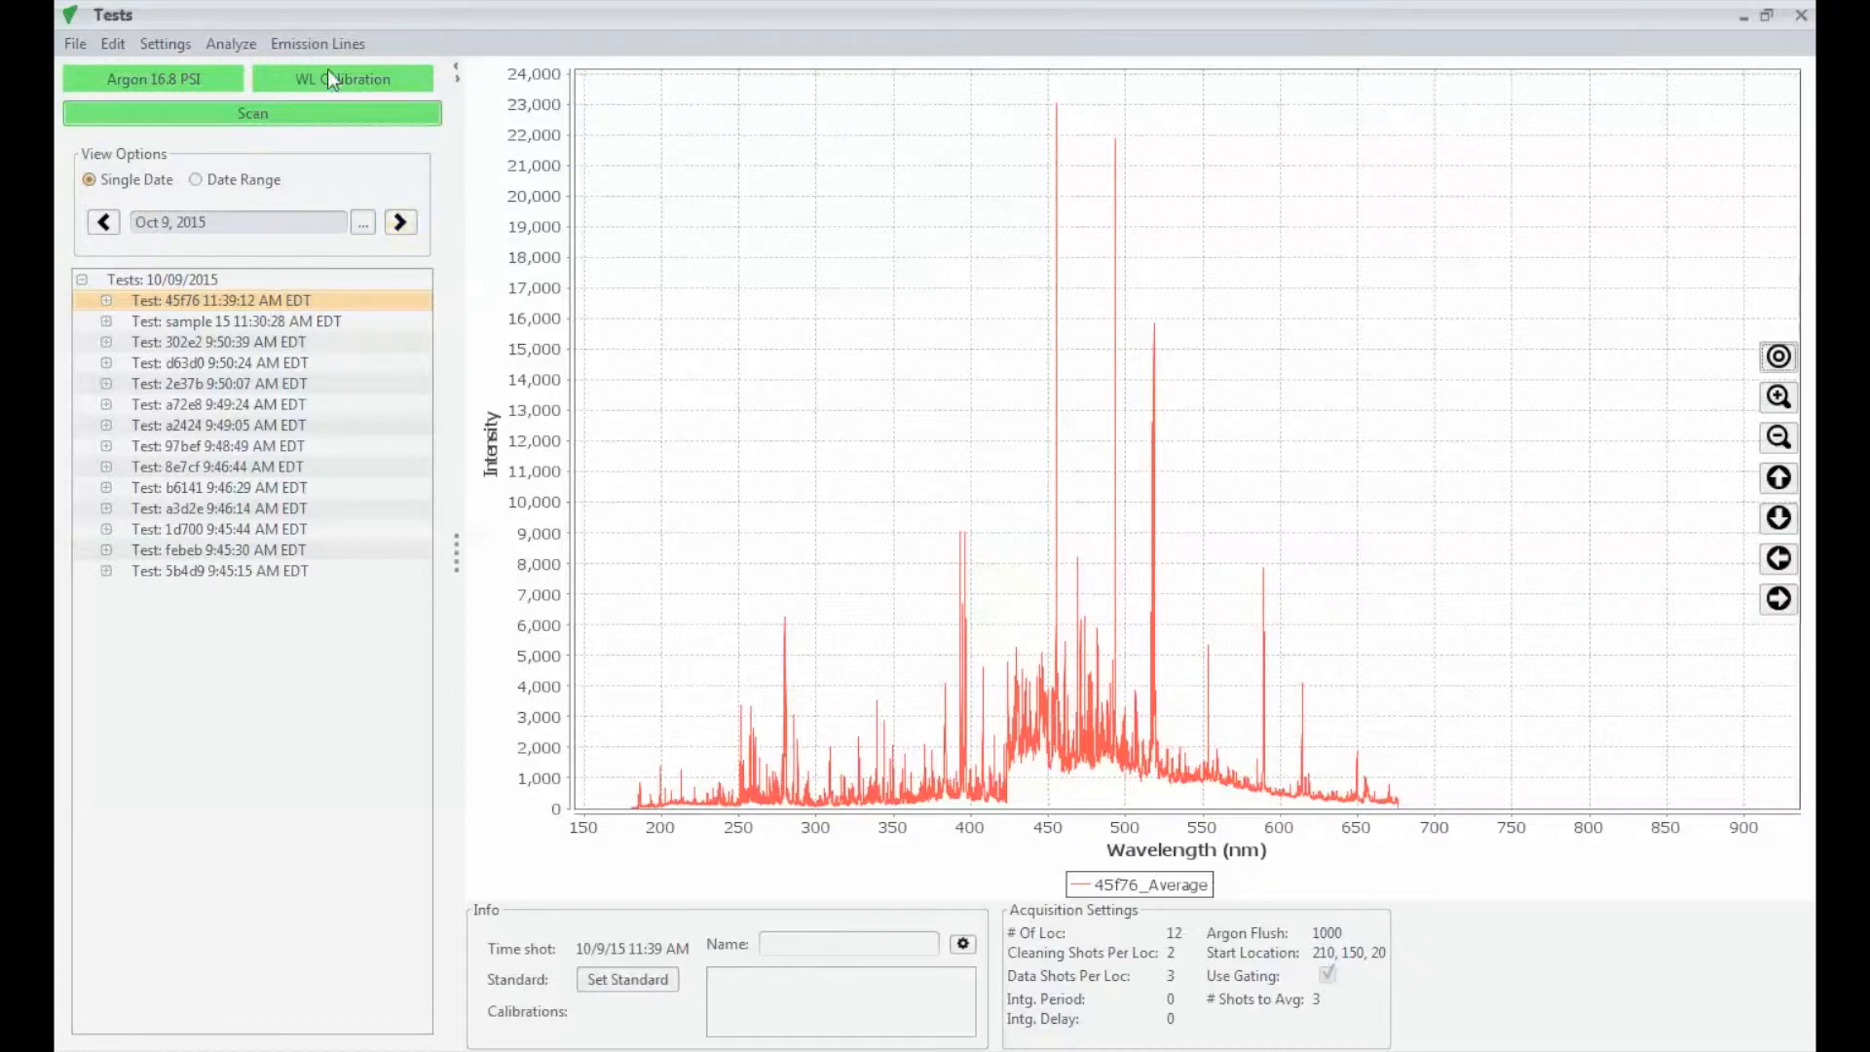
# Show the emission lines, overlay the LIBZ lines of Magnesium and compare them with the peaks near 280 nm.
pyautogui.click(323, 45)
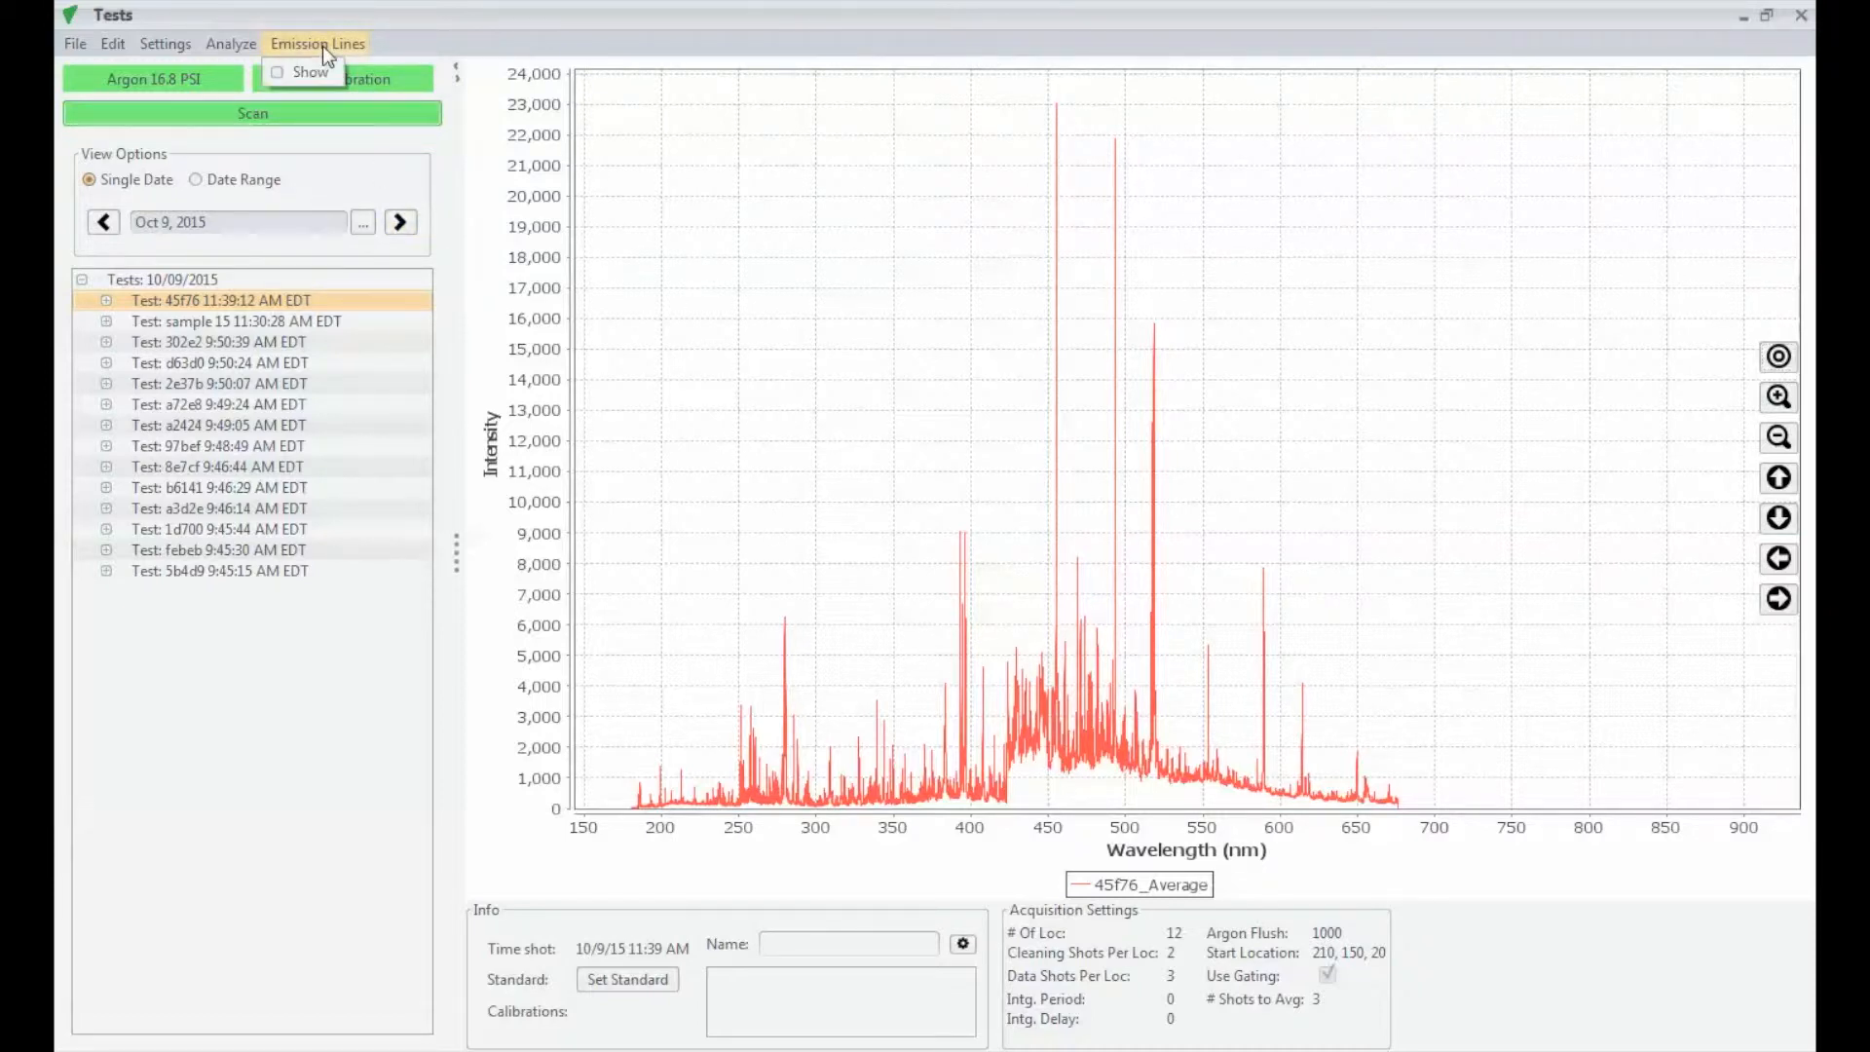
pyautogui.click(280, 72)
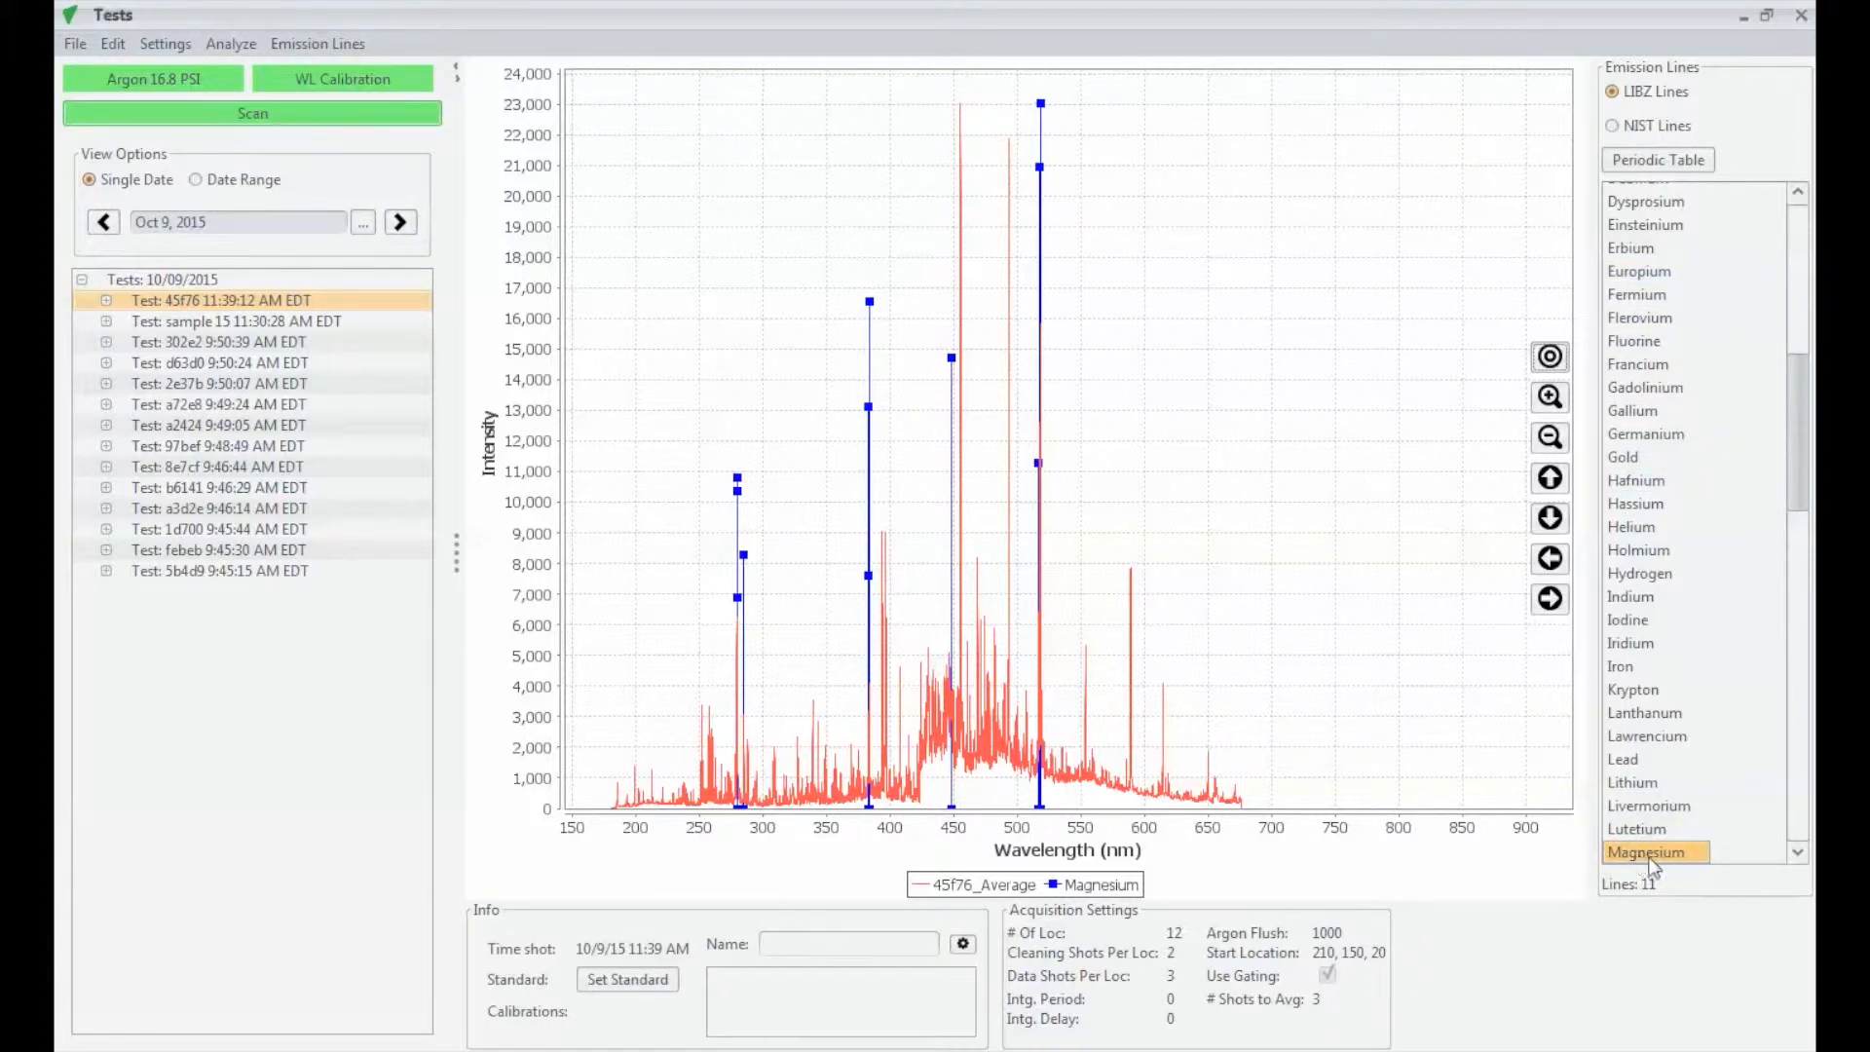
pyautogui.moveTo(705, 437); pyautogui.dragTo(786, 816)
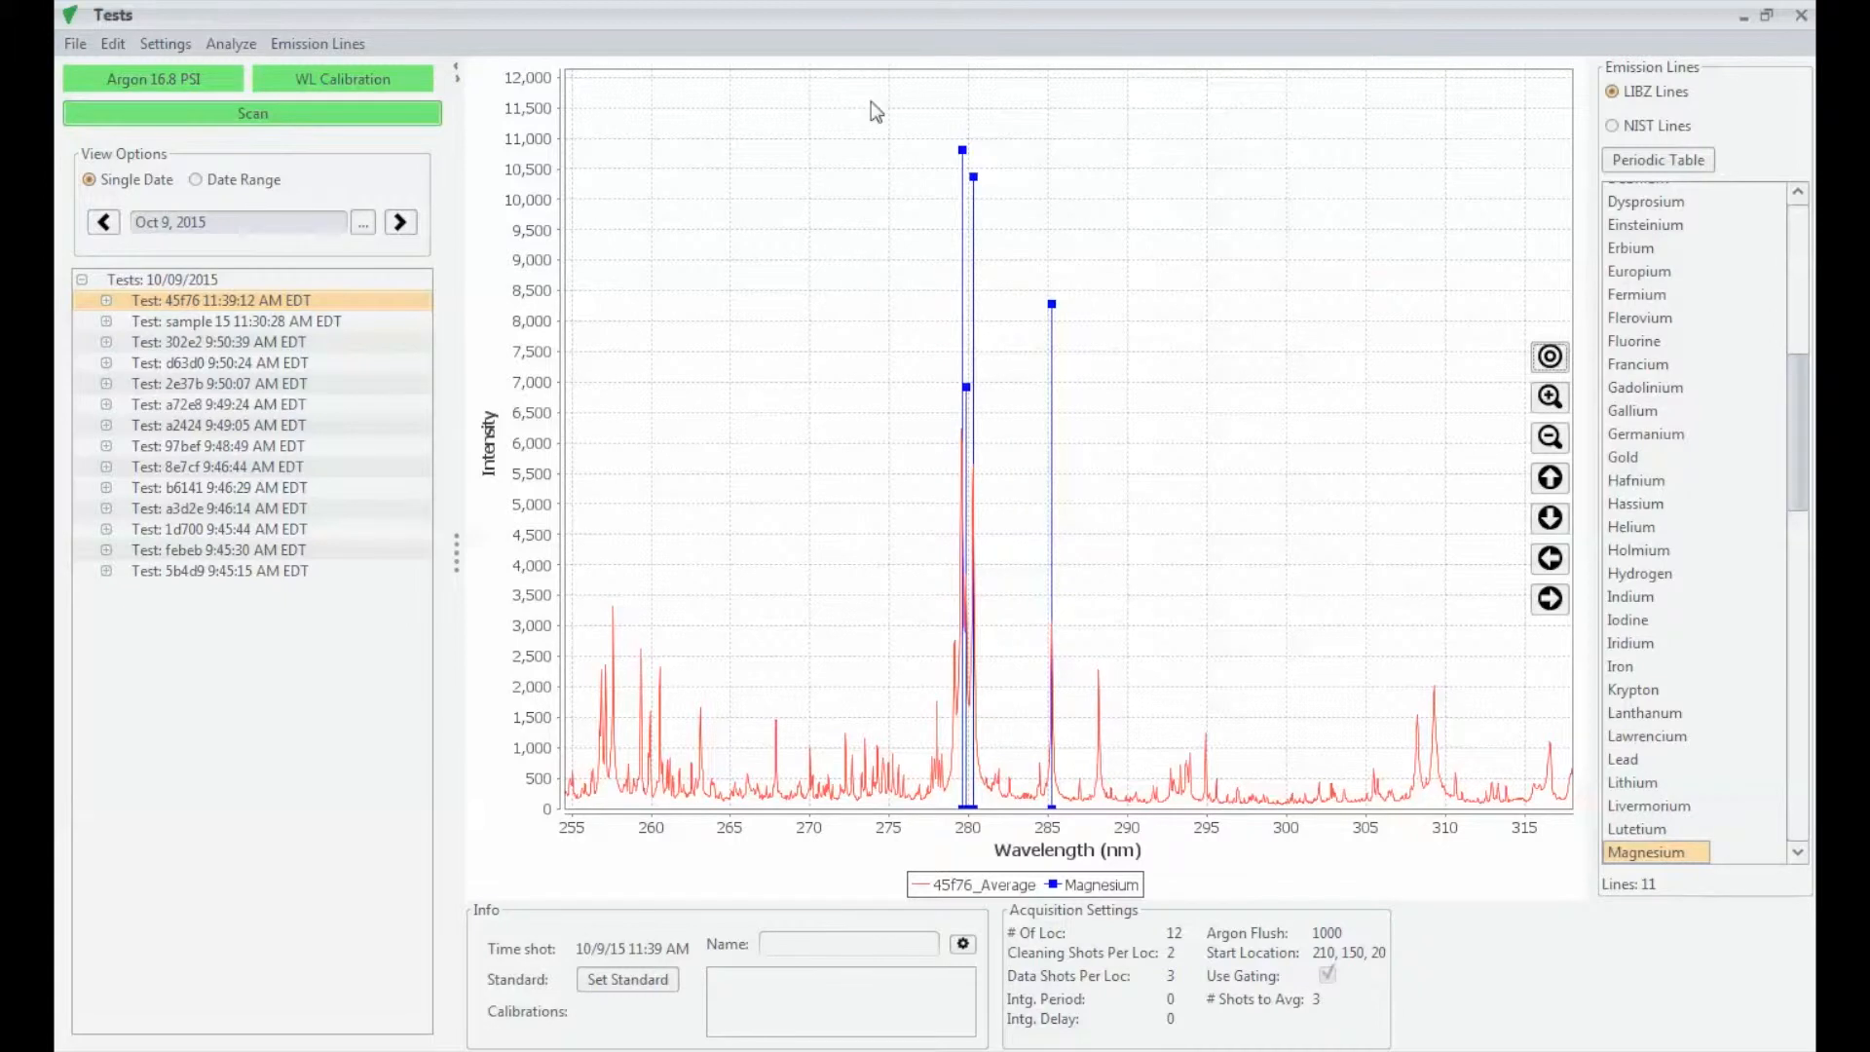
pyautogui.moveTo(869, 93); pyautogui.dragTo(1115, 806)
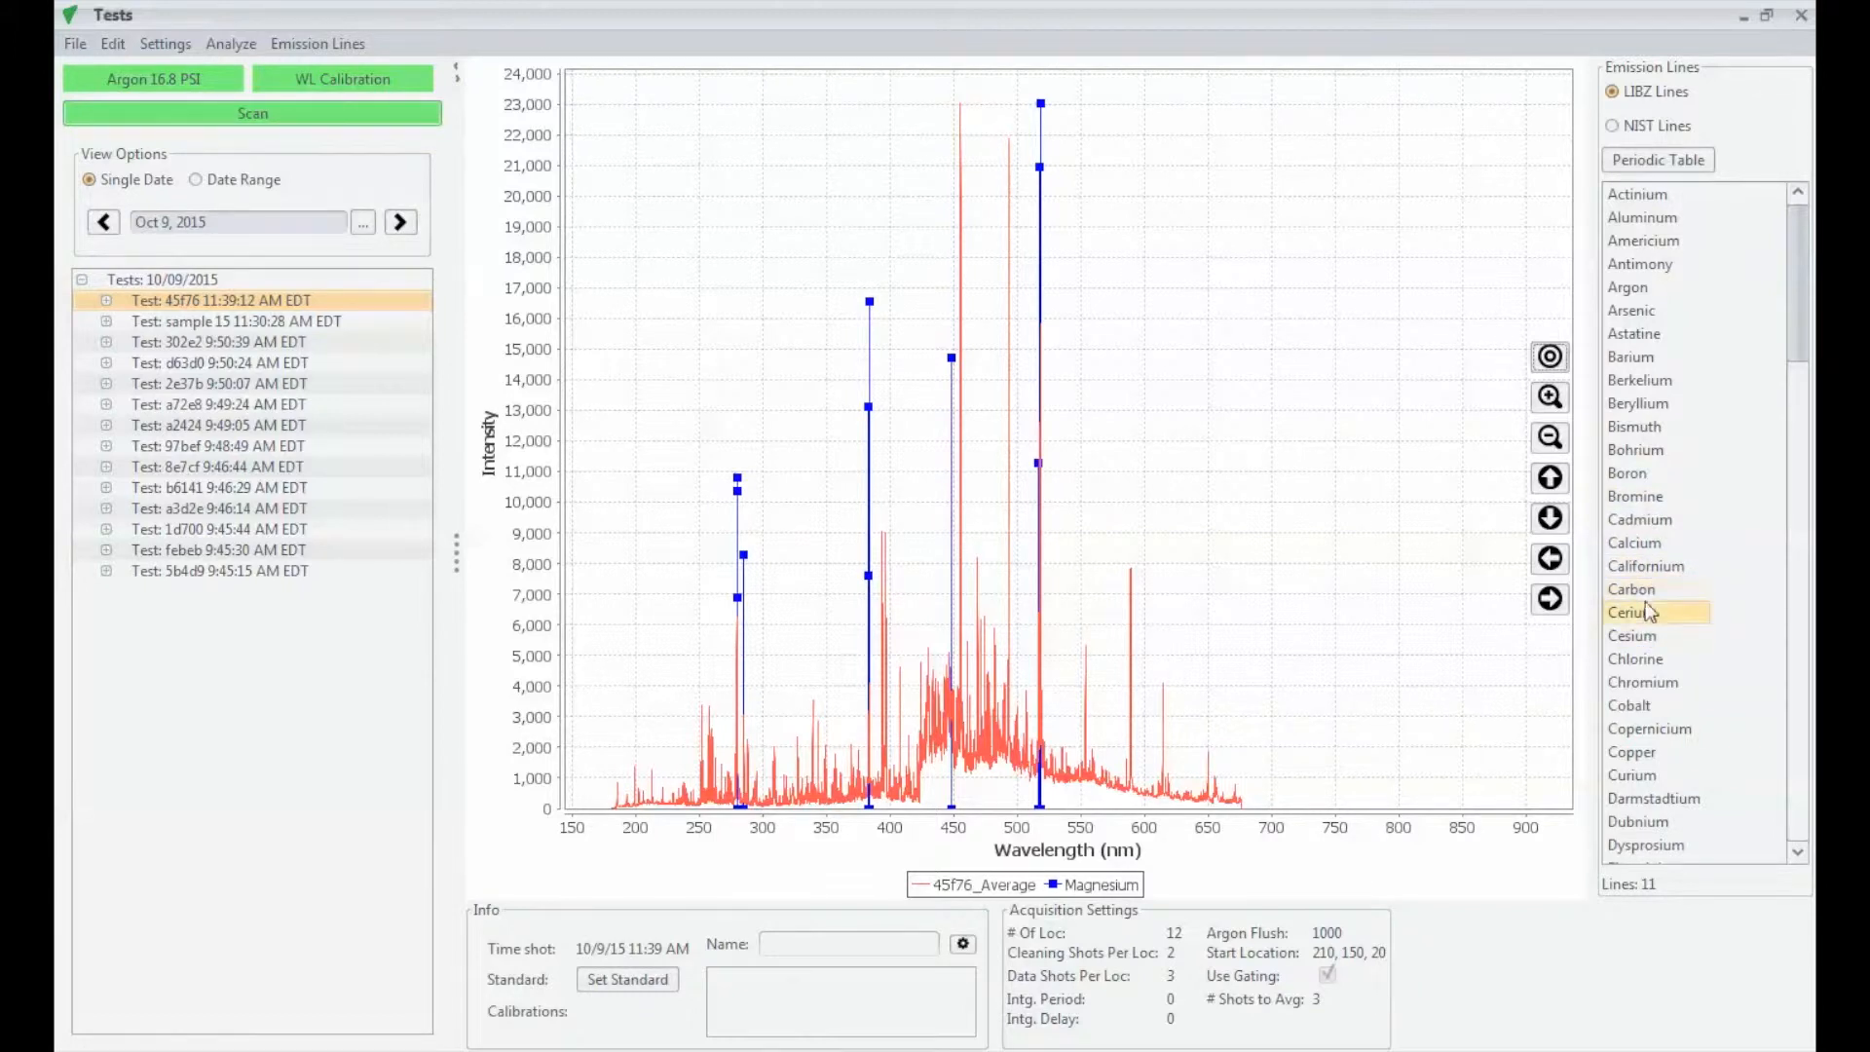
# Overlay the Carbon emission lines and examine the spectrum closely at the lines near 193 nm and 248 nm.
pyautogui.click(1646, 596)
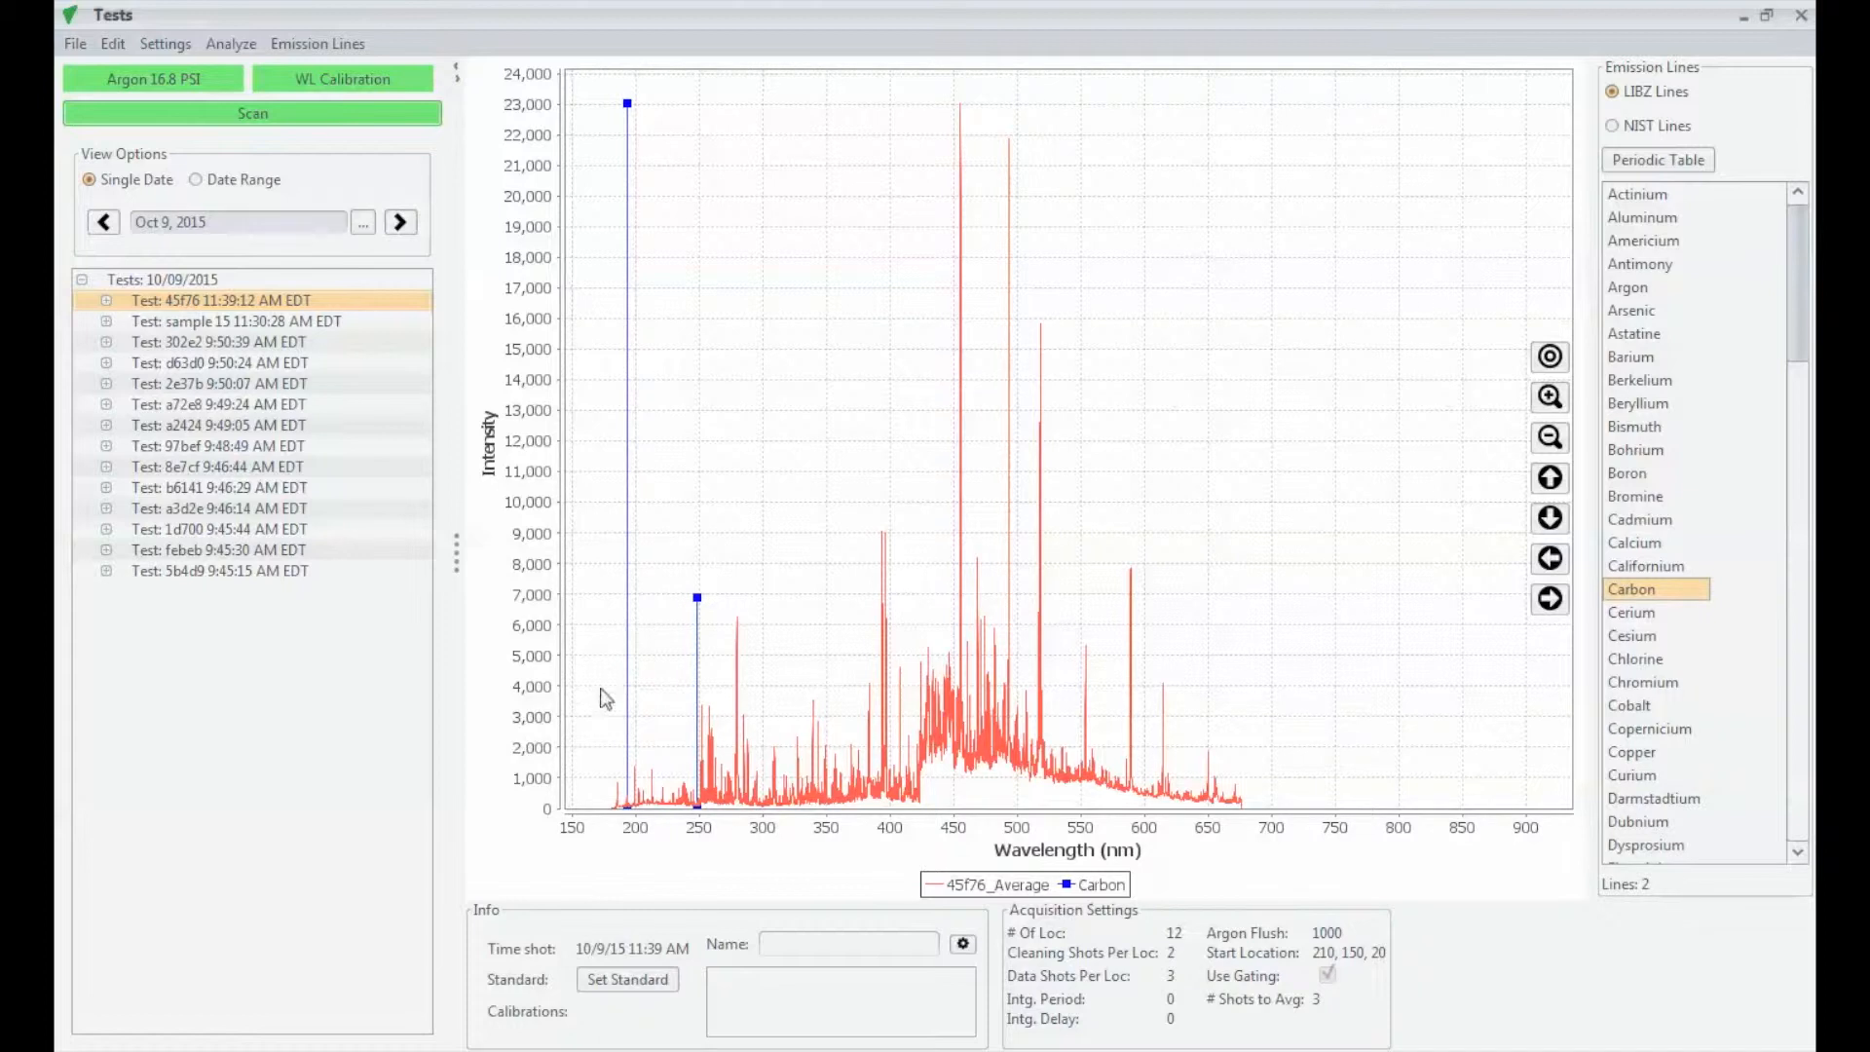
pyautogui.moveTo(607, 691); pyautogui.dragTo(650, 809)
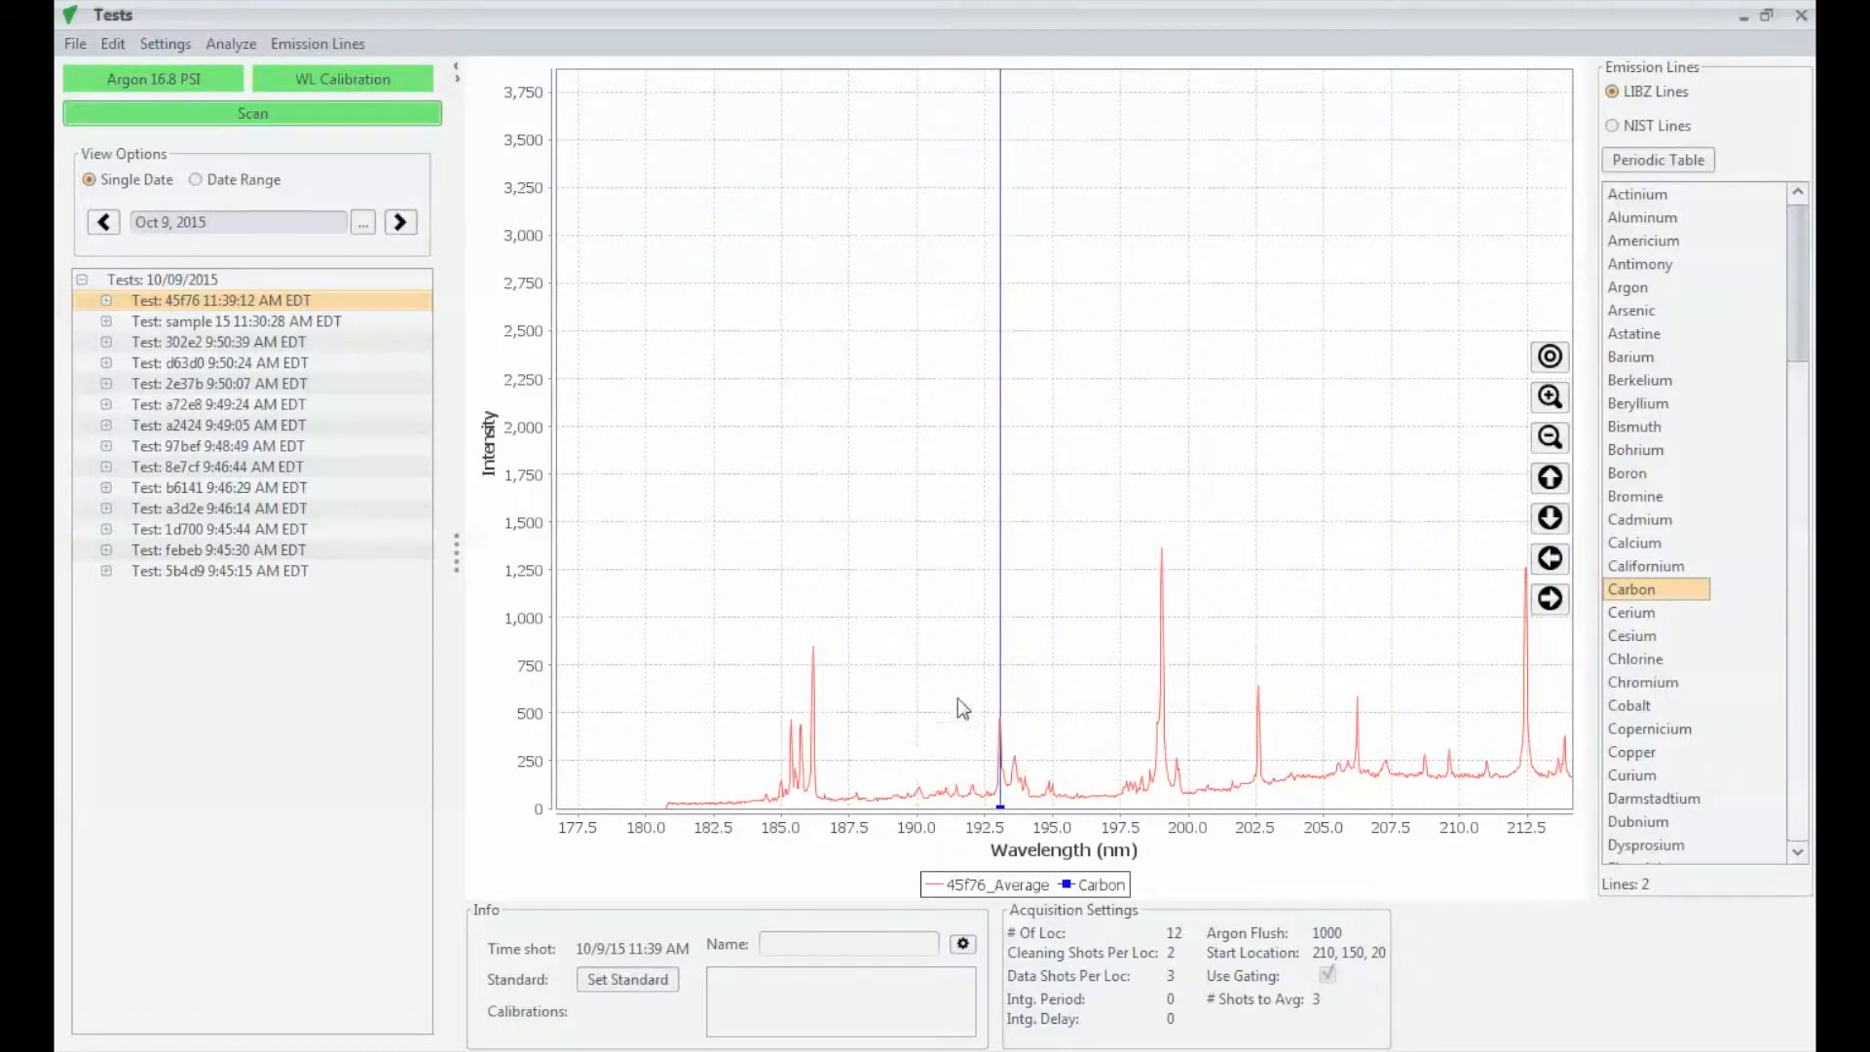
pyautogui.moveTo(961, 669); pyautogui.dragTo(1043, 811)
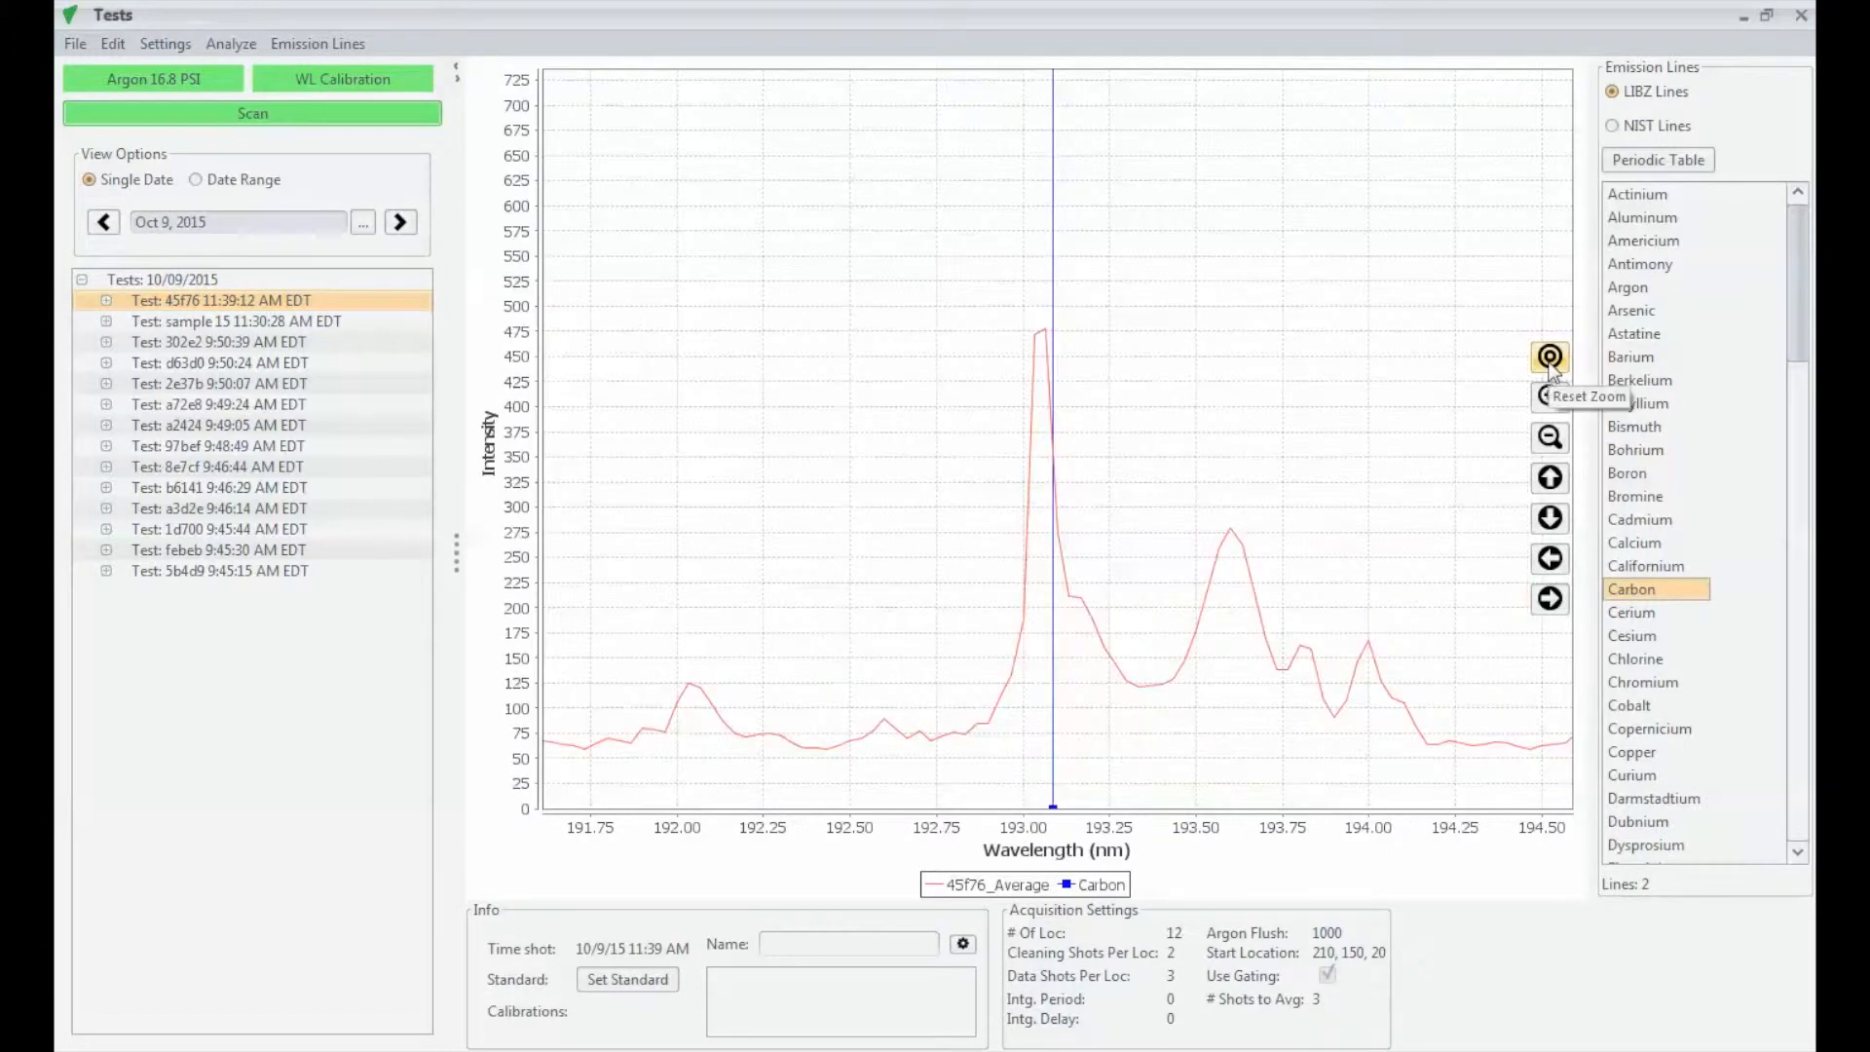
pyautogui.click(1549, 357)
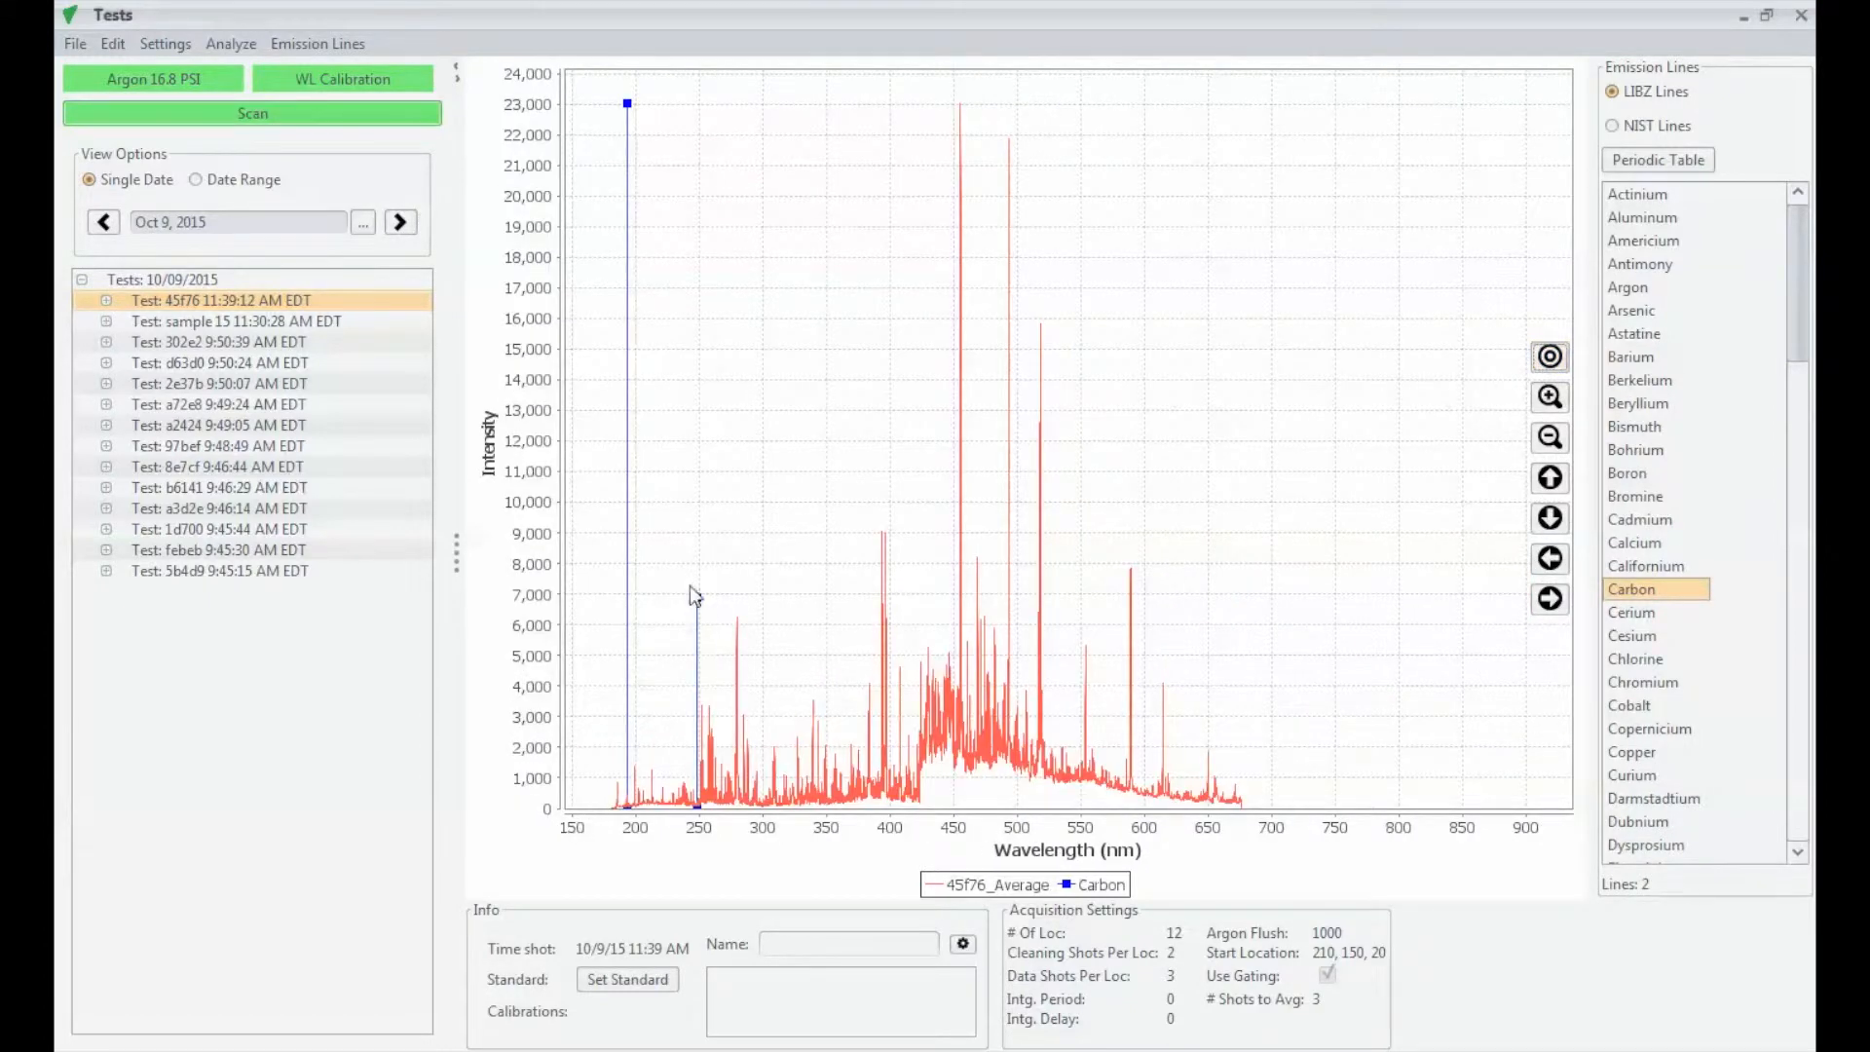
pyautogui.moveTo(691, 662); pyautogui.dragTo(715, 836)
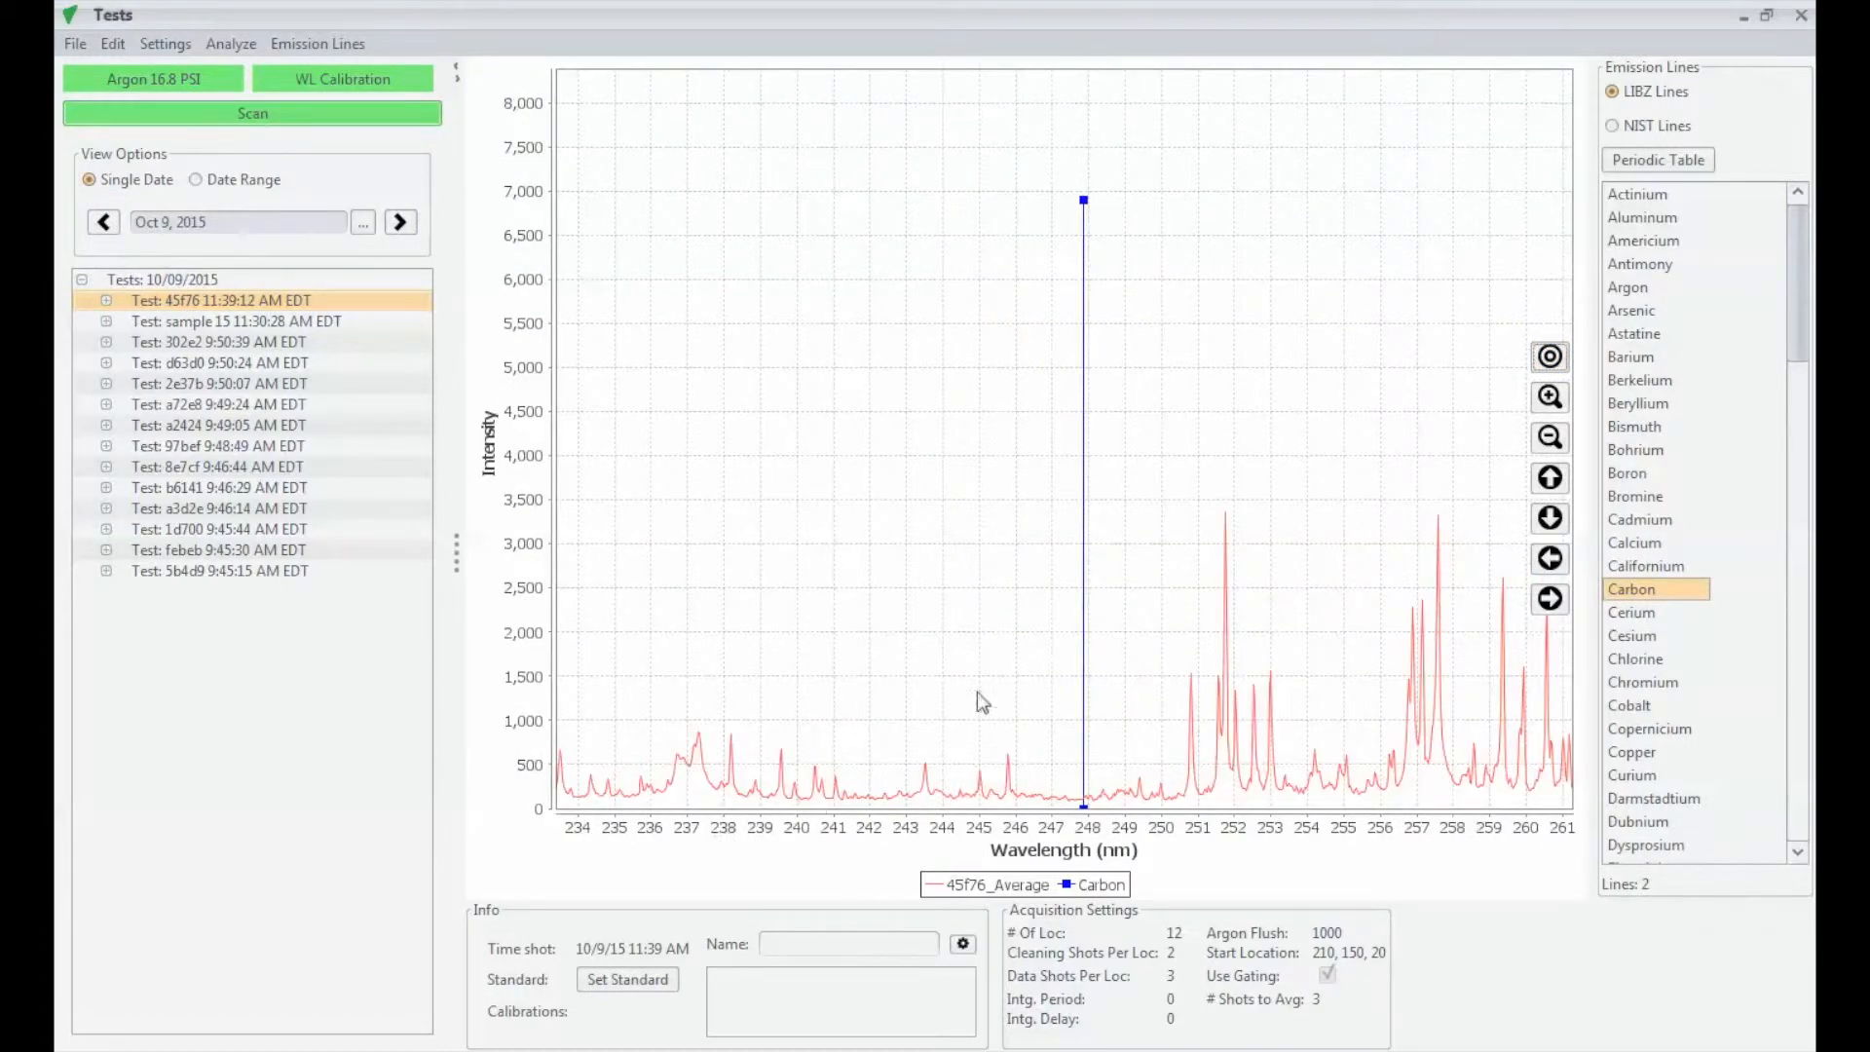
pyautogui.moveTo(1040, 682); pyautogui.dragTo(1130, 835)
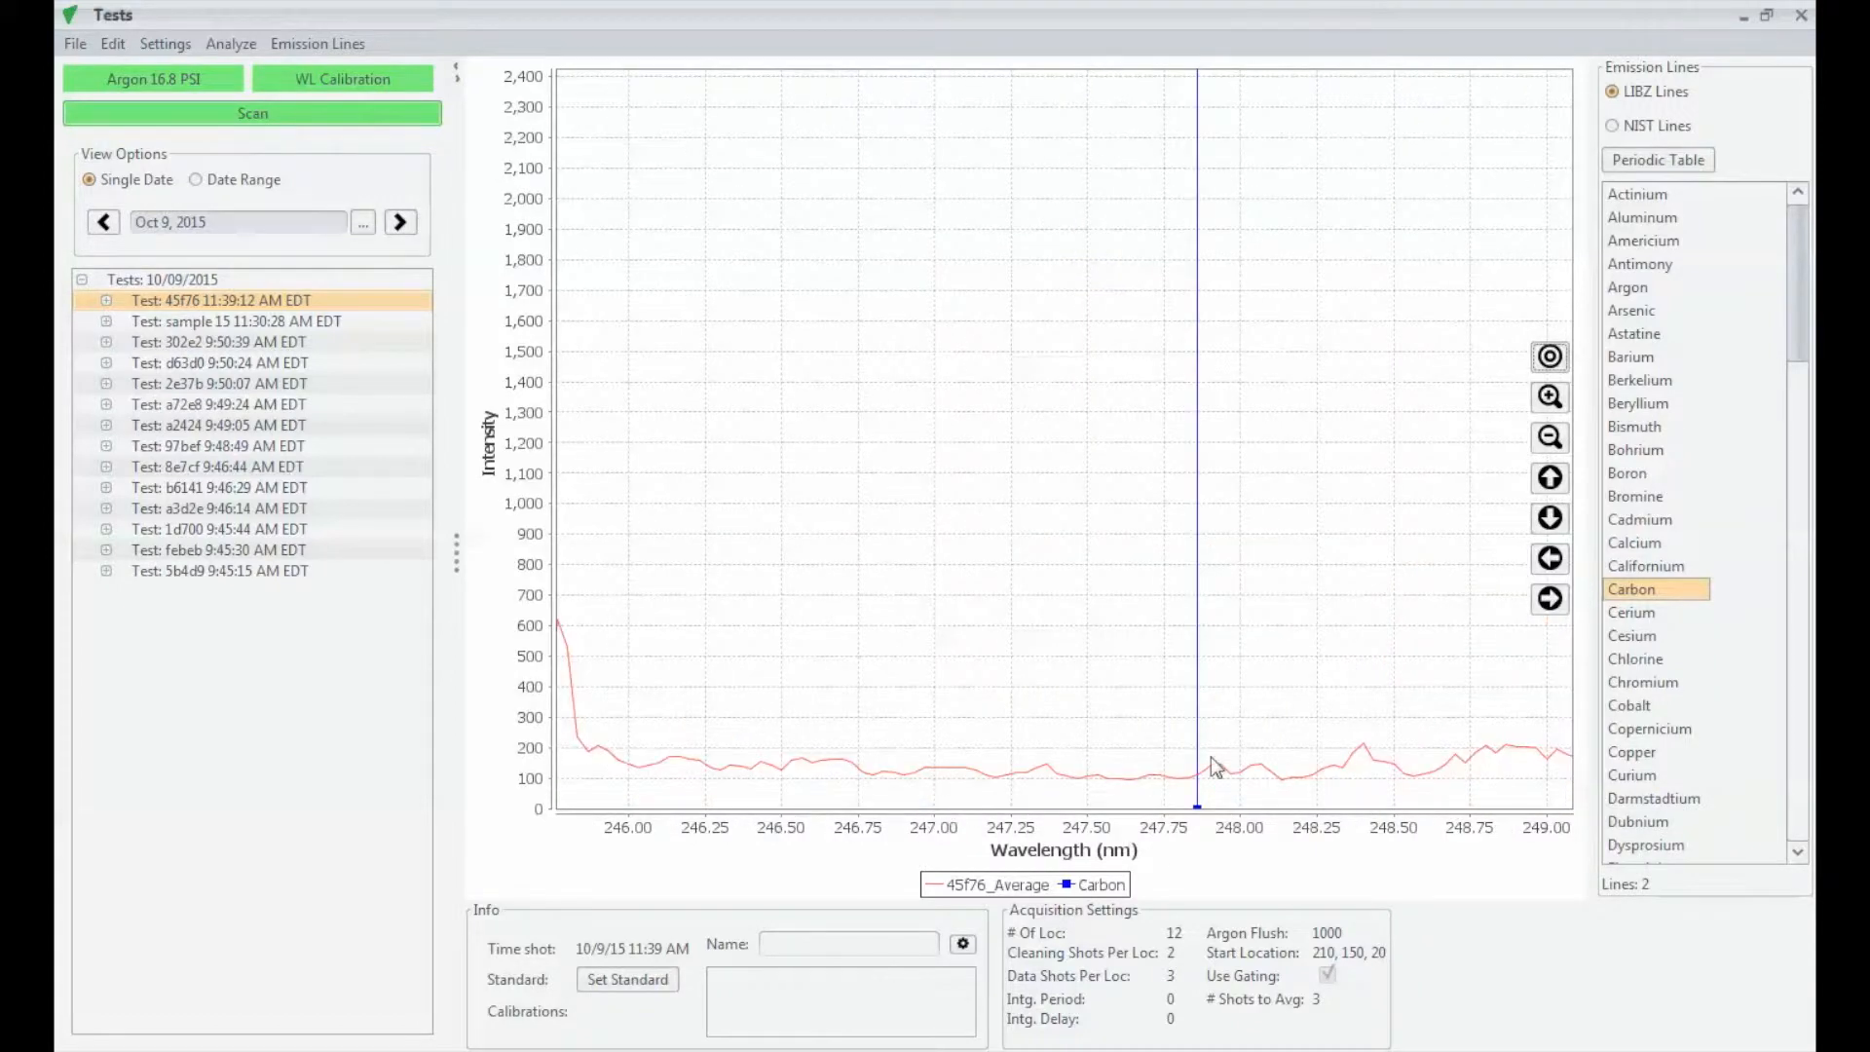
pyautogui.click(1549, 357)
# Overlay the Palladium emission lines and examine the spectrum closely at the lines near 340.5 nm and 342 nm.
pyautogui.moveTo(1795, 305); pyautogui.dragTo(1779, 654)
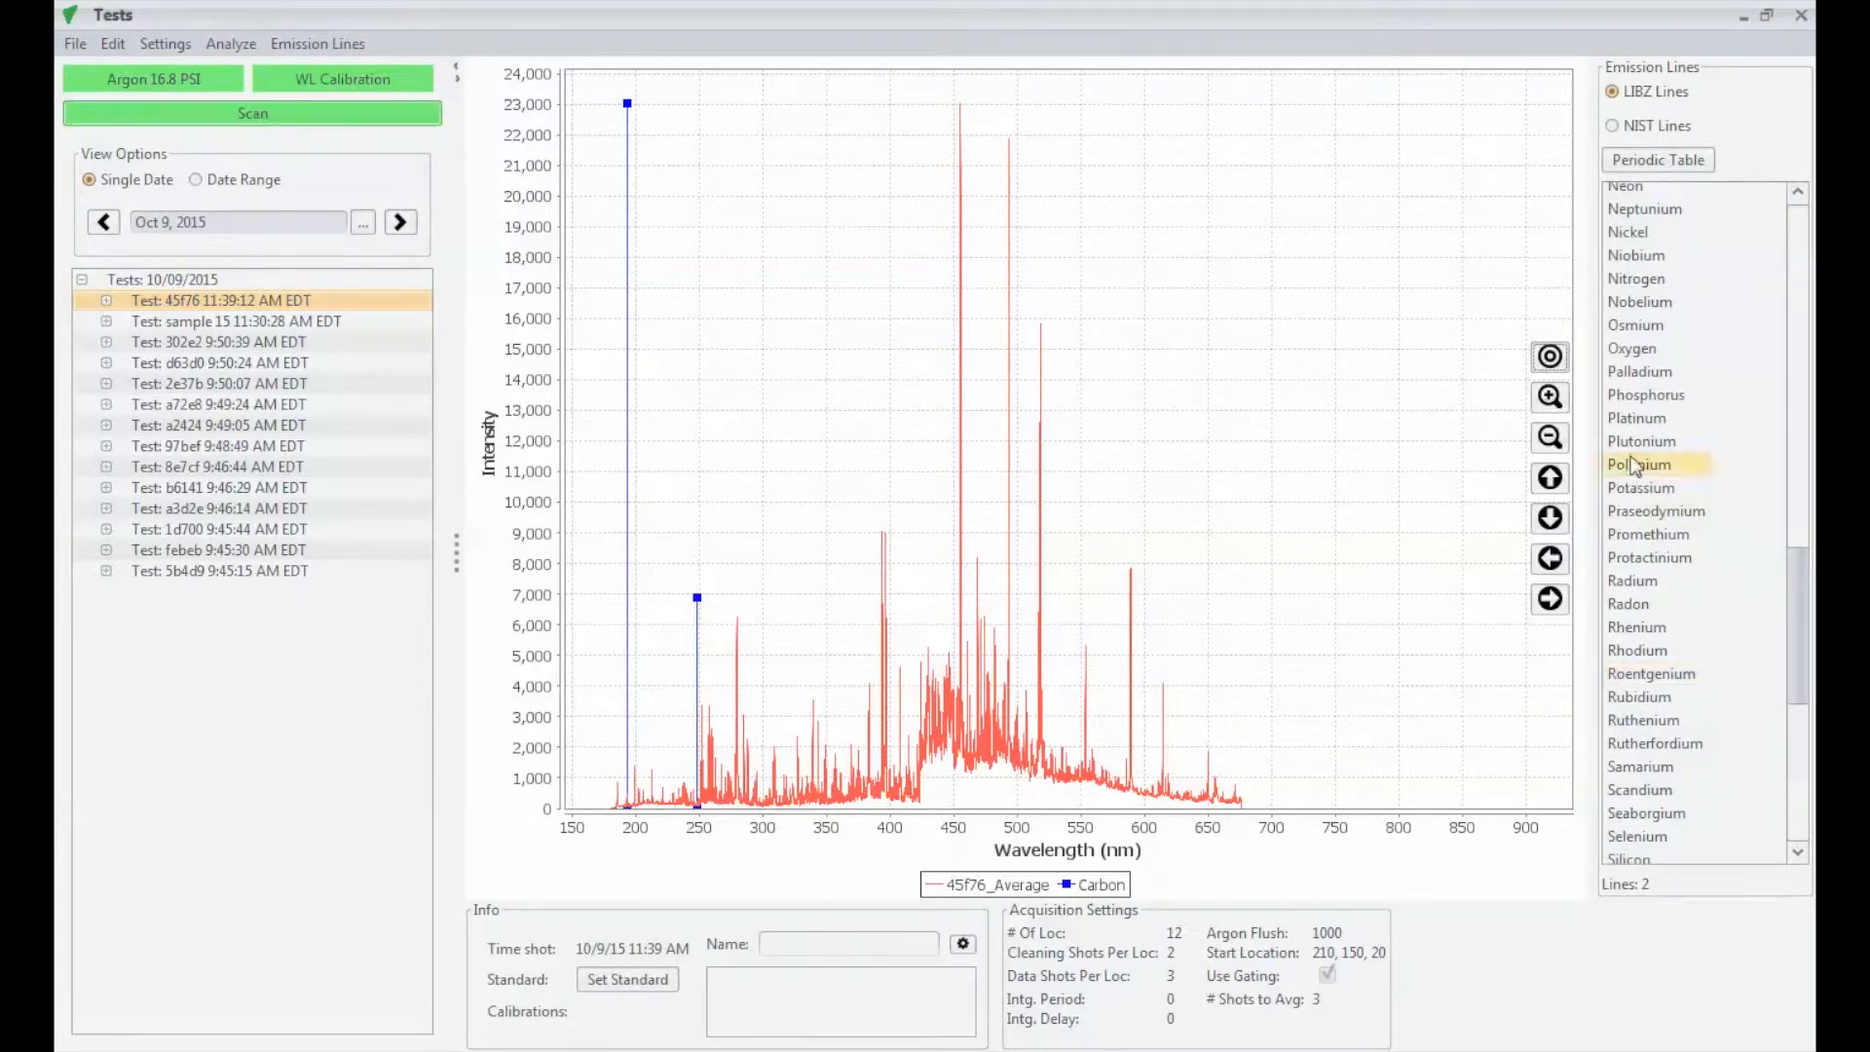
pyautogui.click(1646, 375)
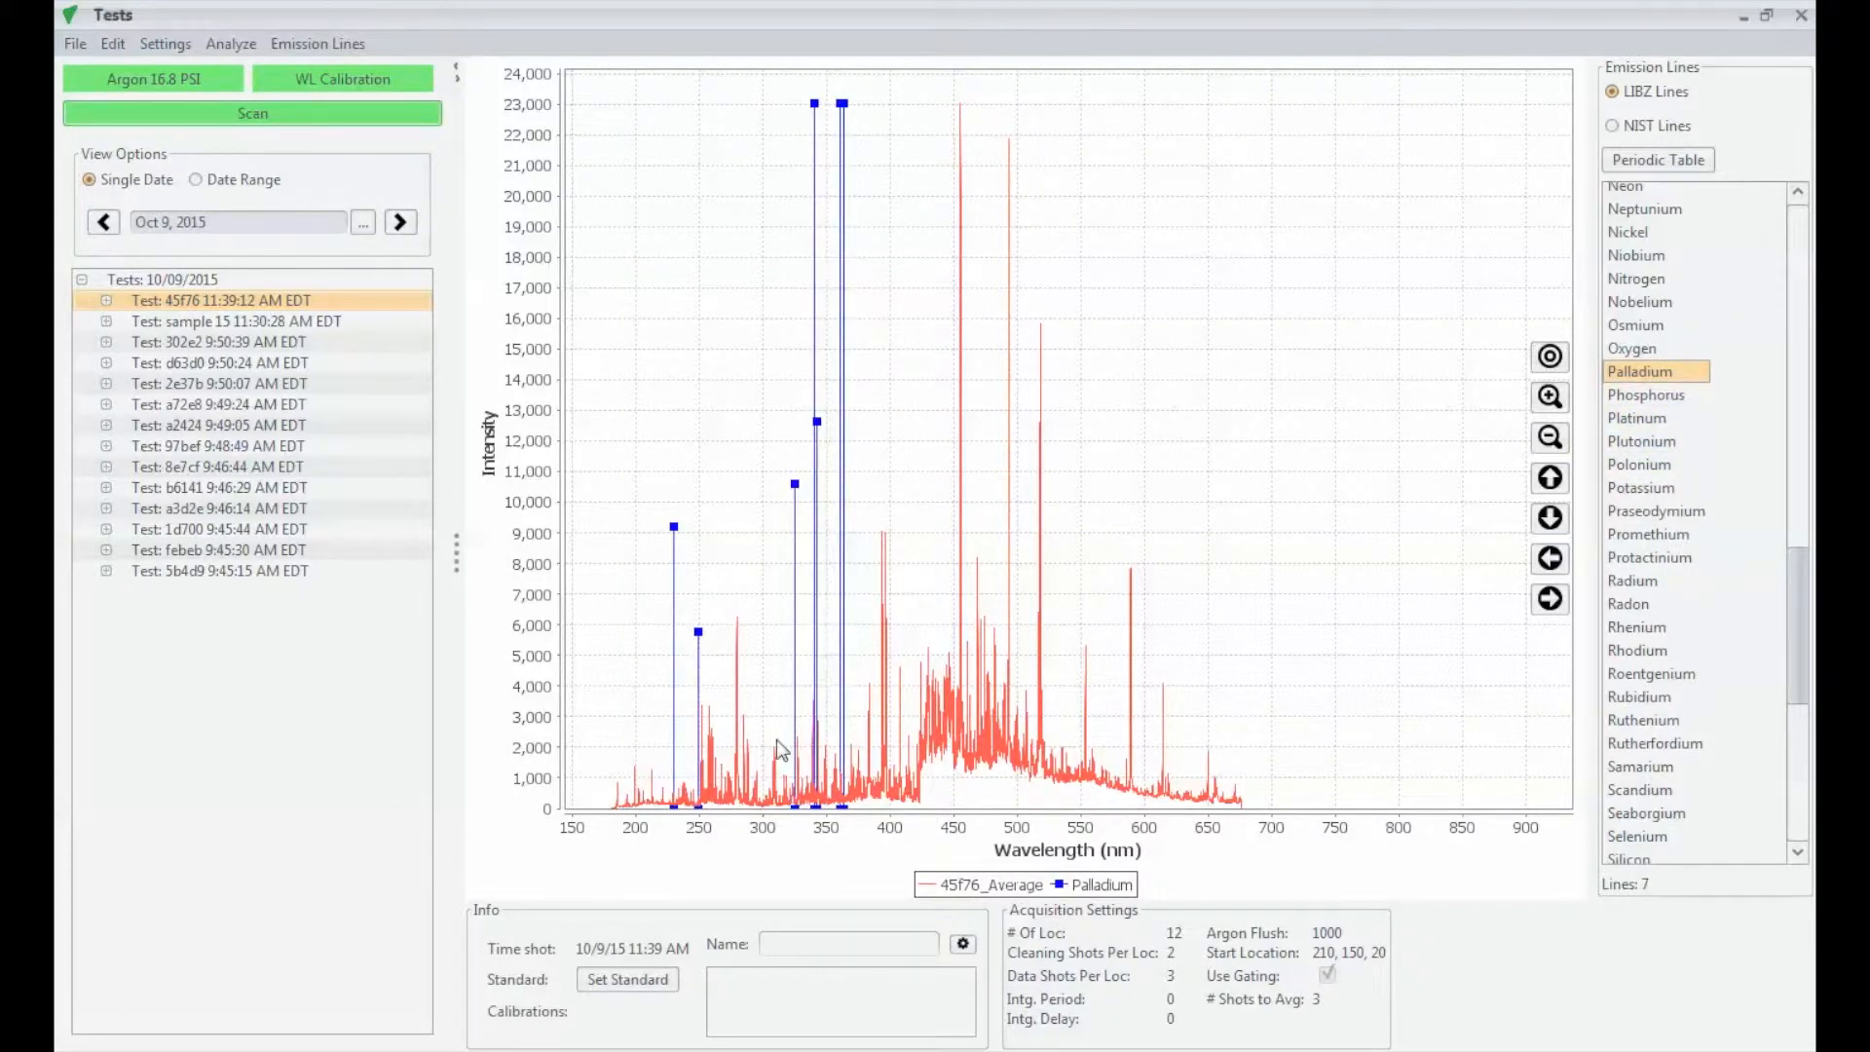
pyautogui.moveTo(765, 514); pyautogui.dragTo(882, 812)
pyautogui.moveTo(918, 605); pyautogui.dragTo(1287, 834)
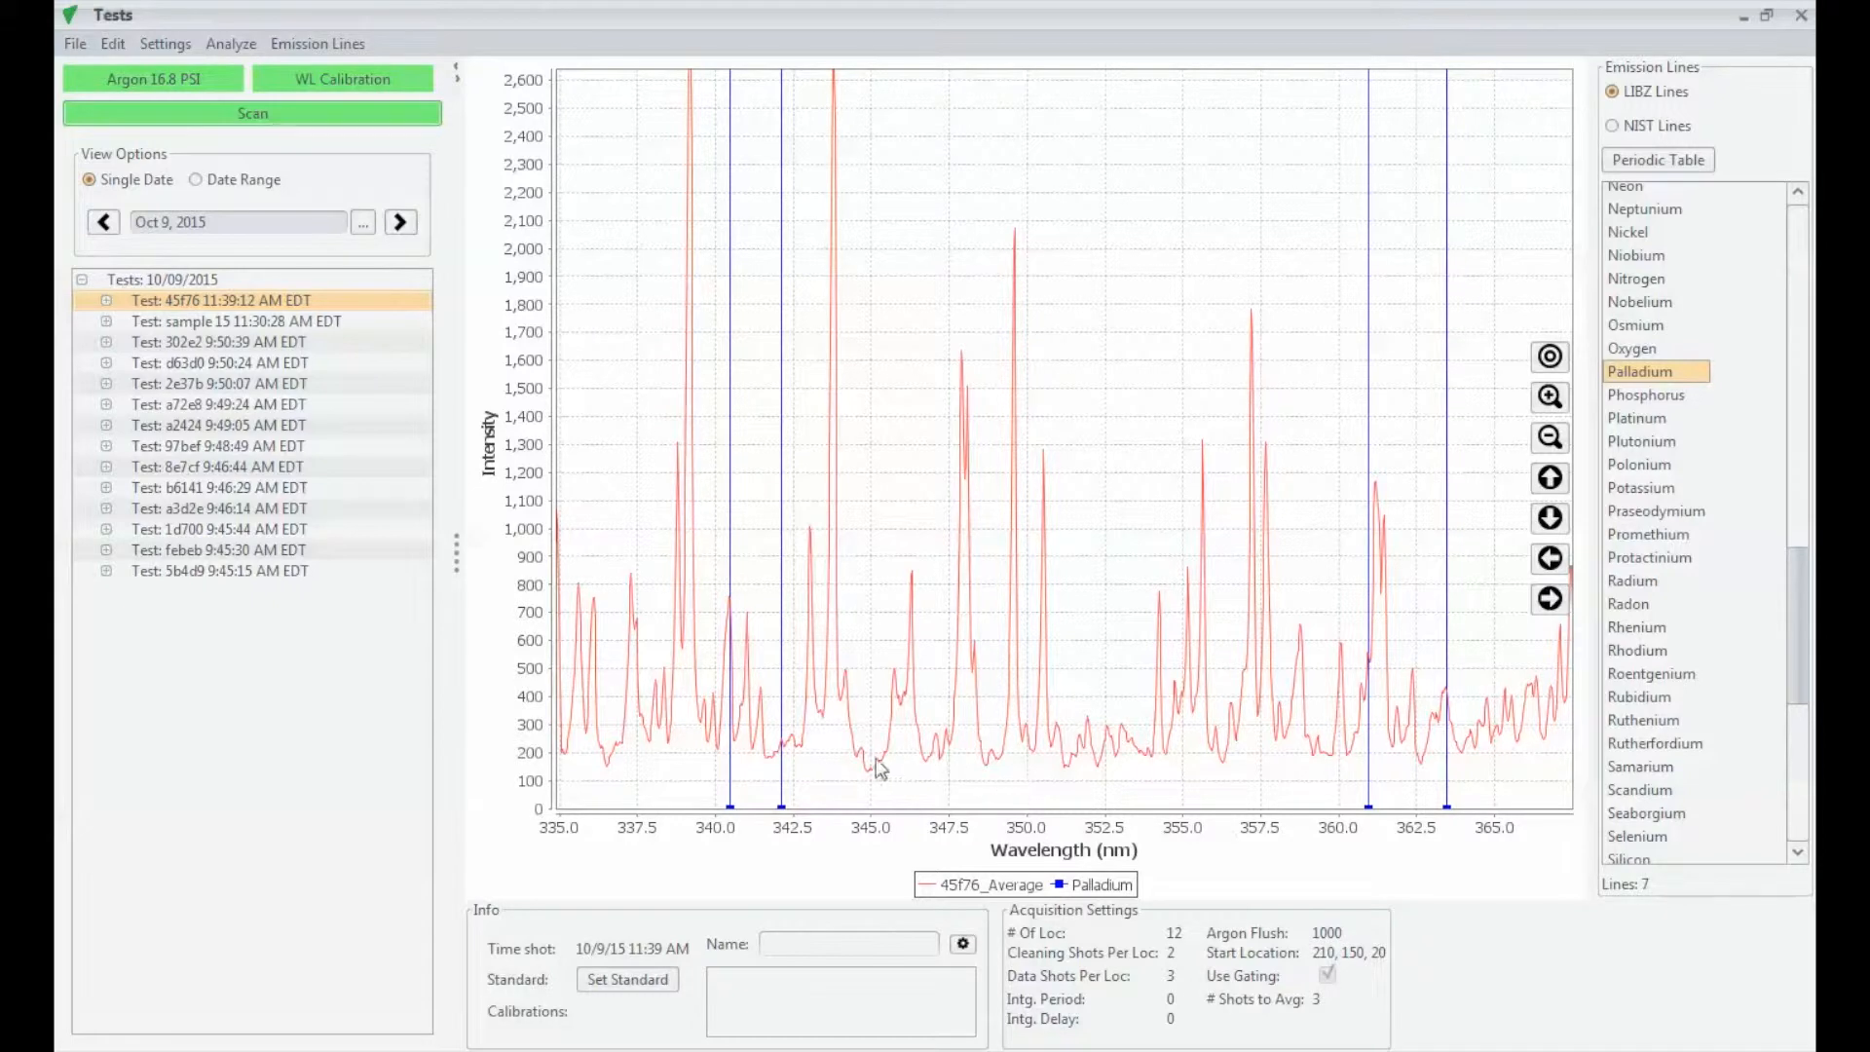
pyautogui.moveTo(670, 534); pyautogui.dragTo(838, 800)
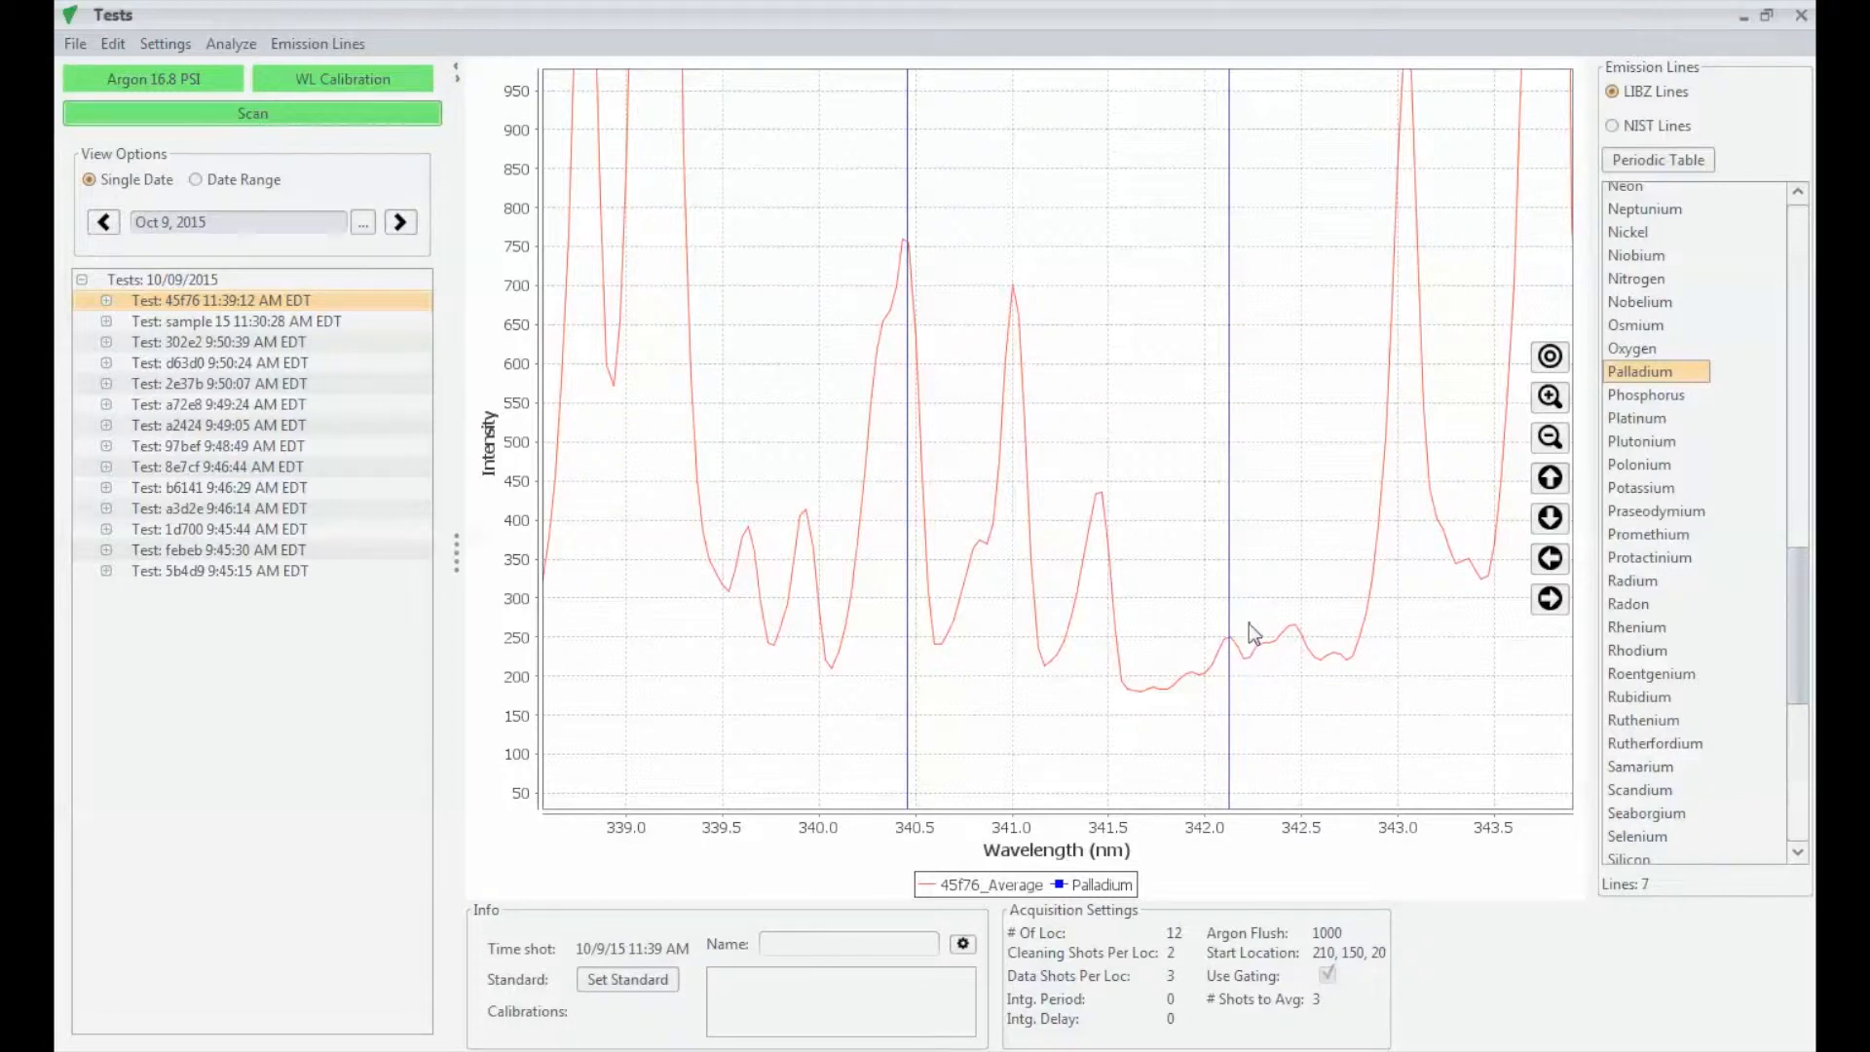
# Examine the spectrum at the Palladium lines near 361 nm and 363.5 nm, and return to the full wavelength range.
pyautogui.moveTo(1428, 564); pyautogui.dragTo(934, 547)
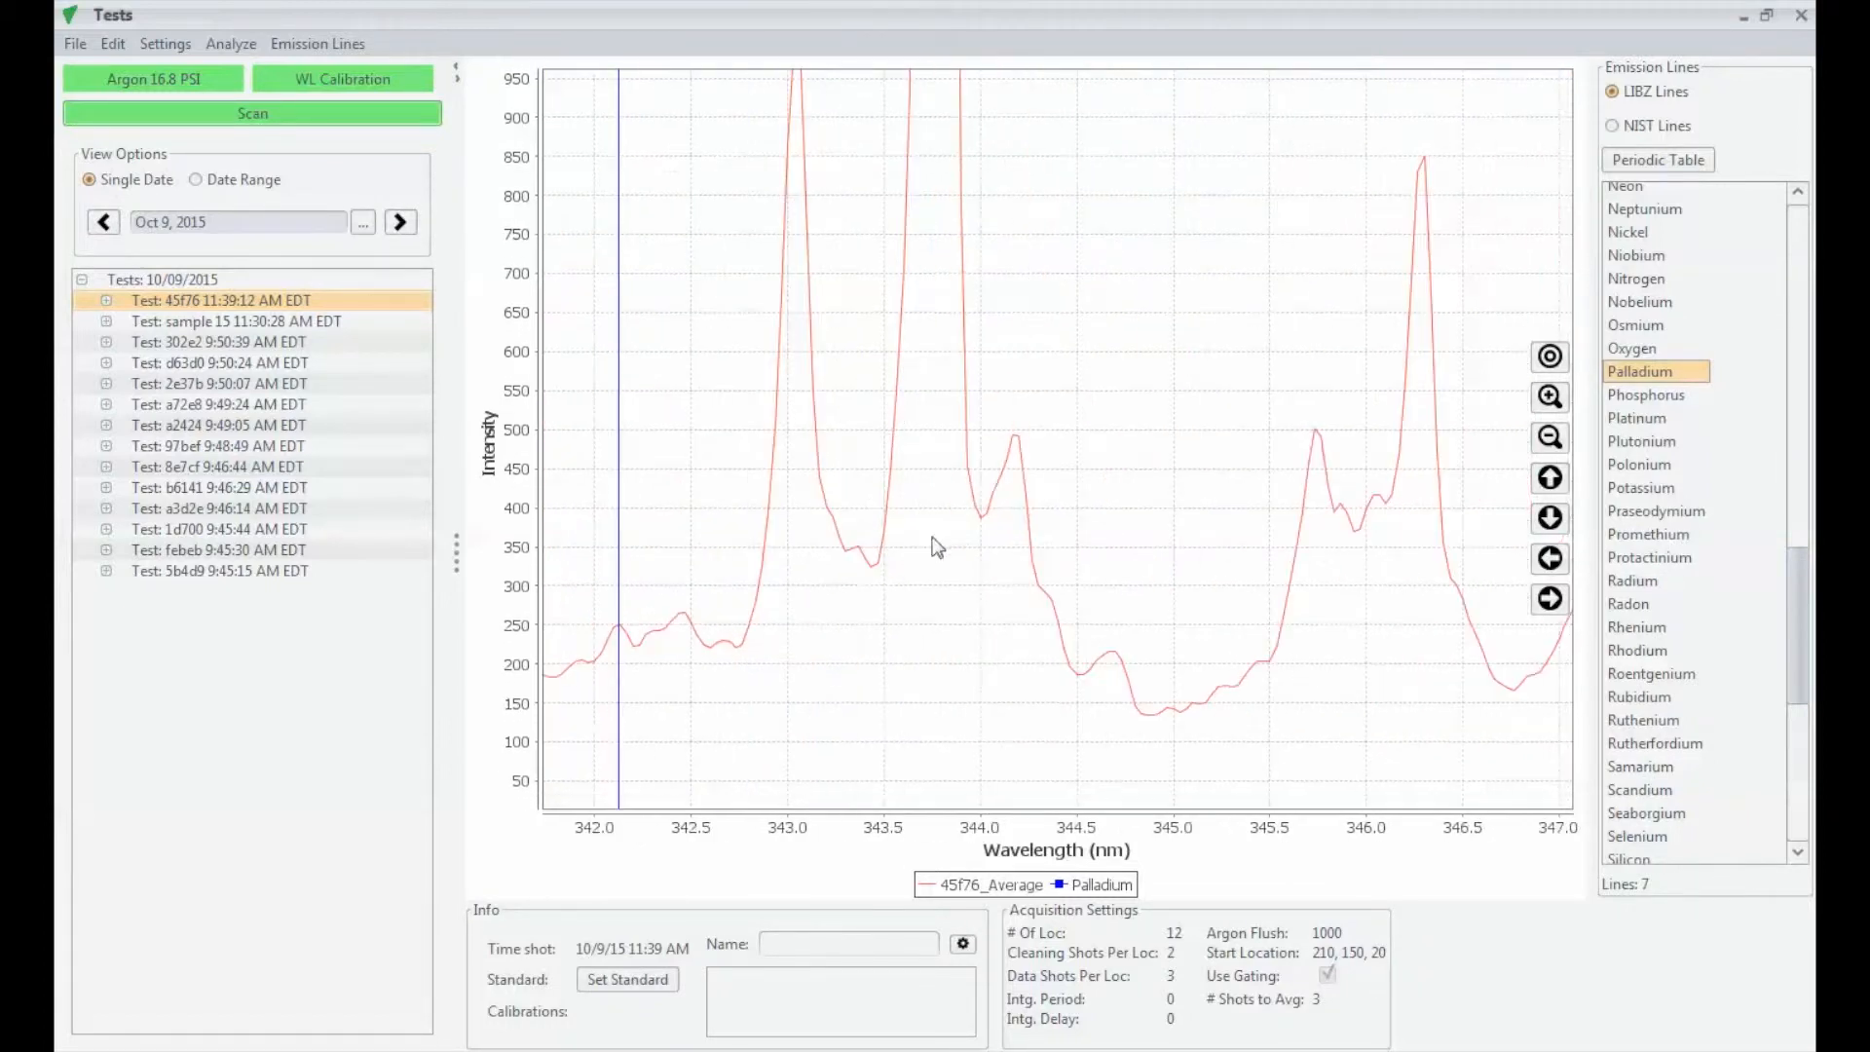
pyautogui.moveTo(1396, 531); pyautogui.dragTo(652, 537)
pyautogui.moveTo(1340, 533); pyautogui.dragTo(832, 533)
pyautogui.moveTo(1190, 561); pyautogui.dragTo(609, 565)
pyautogui.click(1549, 598)
pyautogui.moveTo(1043, 580); pyautogui.dragTo(804, 571)
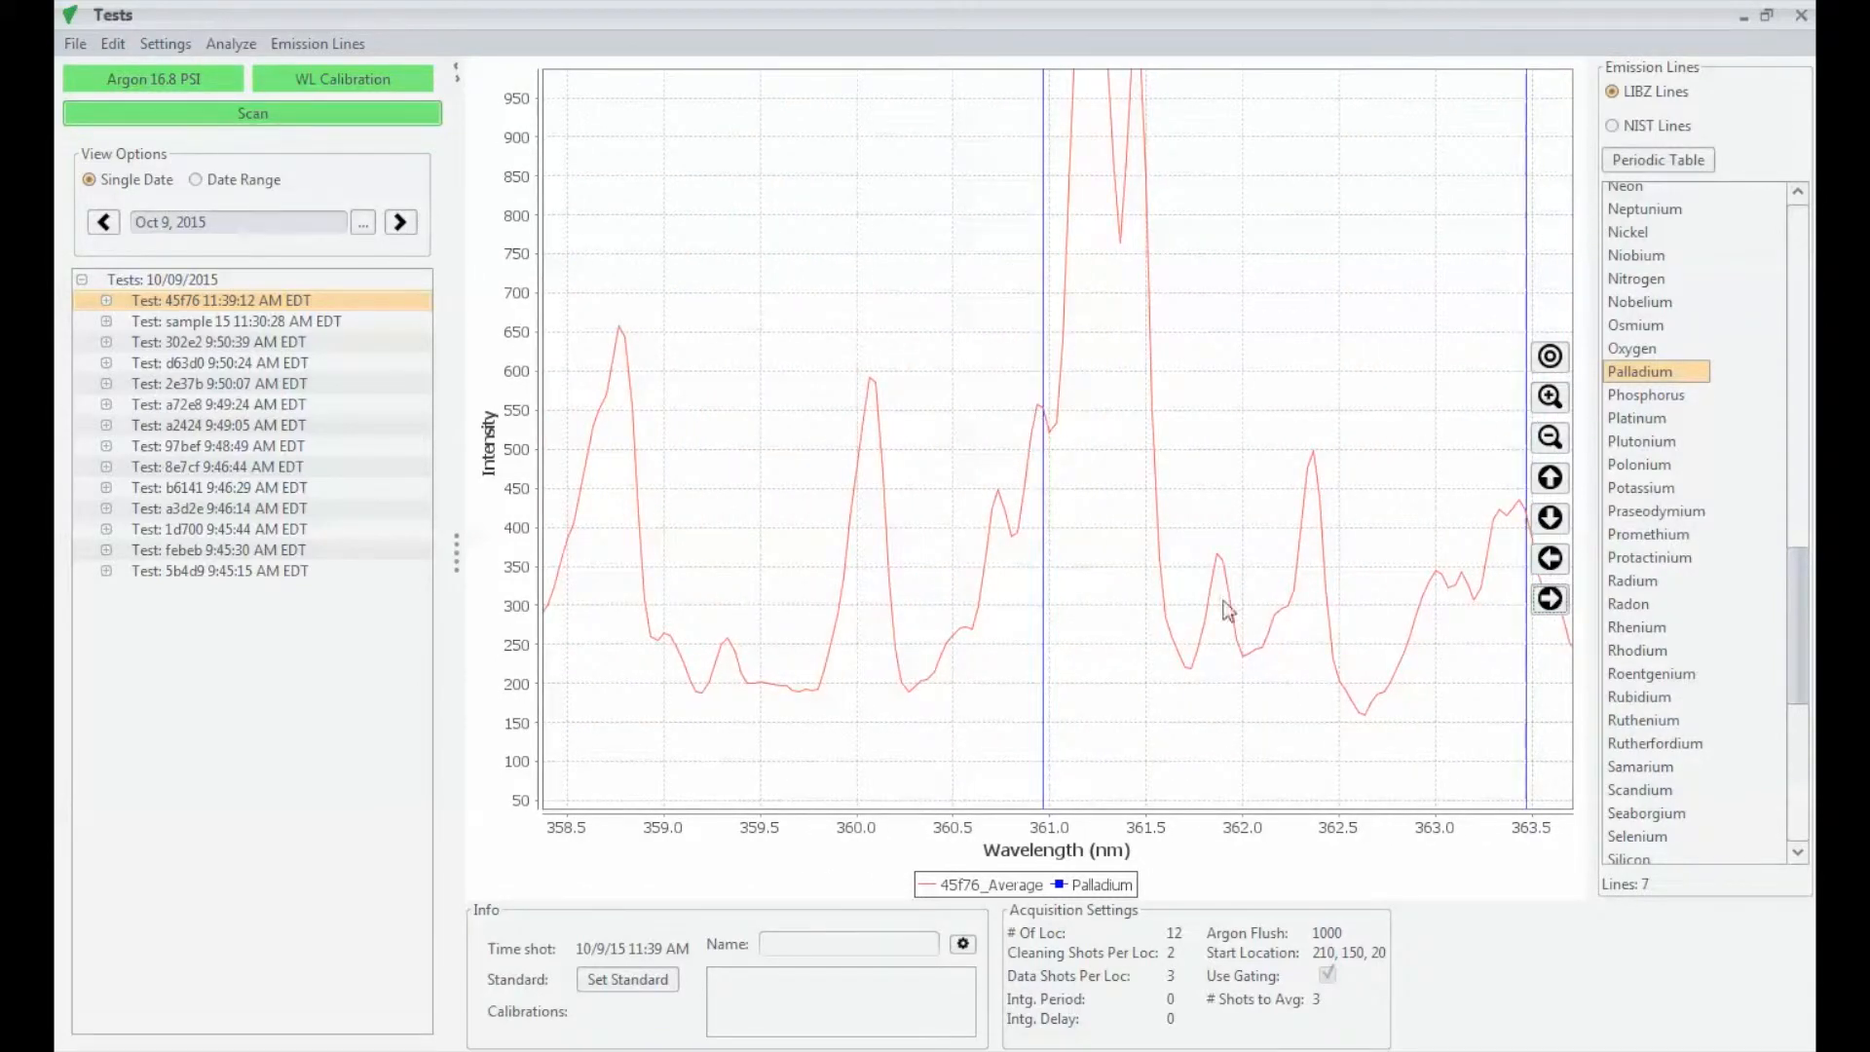
pyautogui.moveTo(1311, 645); pyautogui.dragTo(1001, 618)
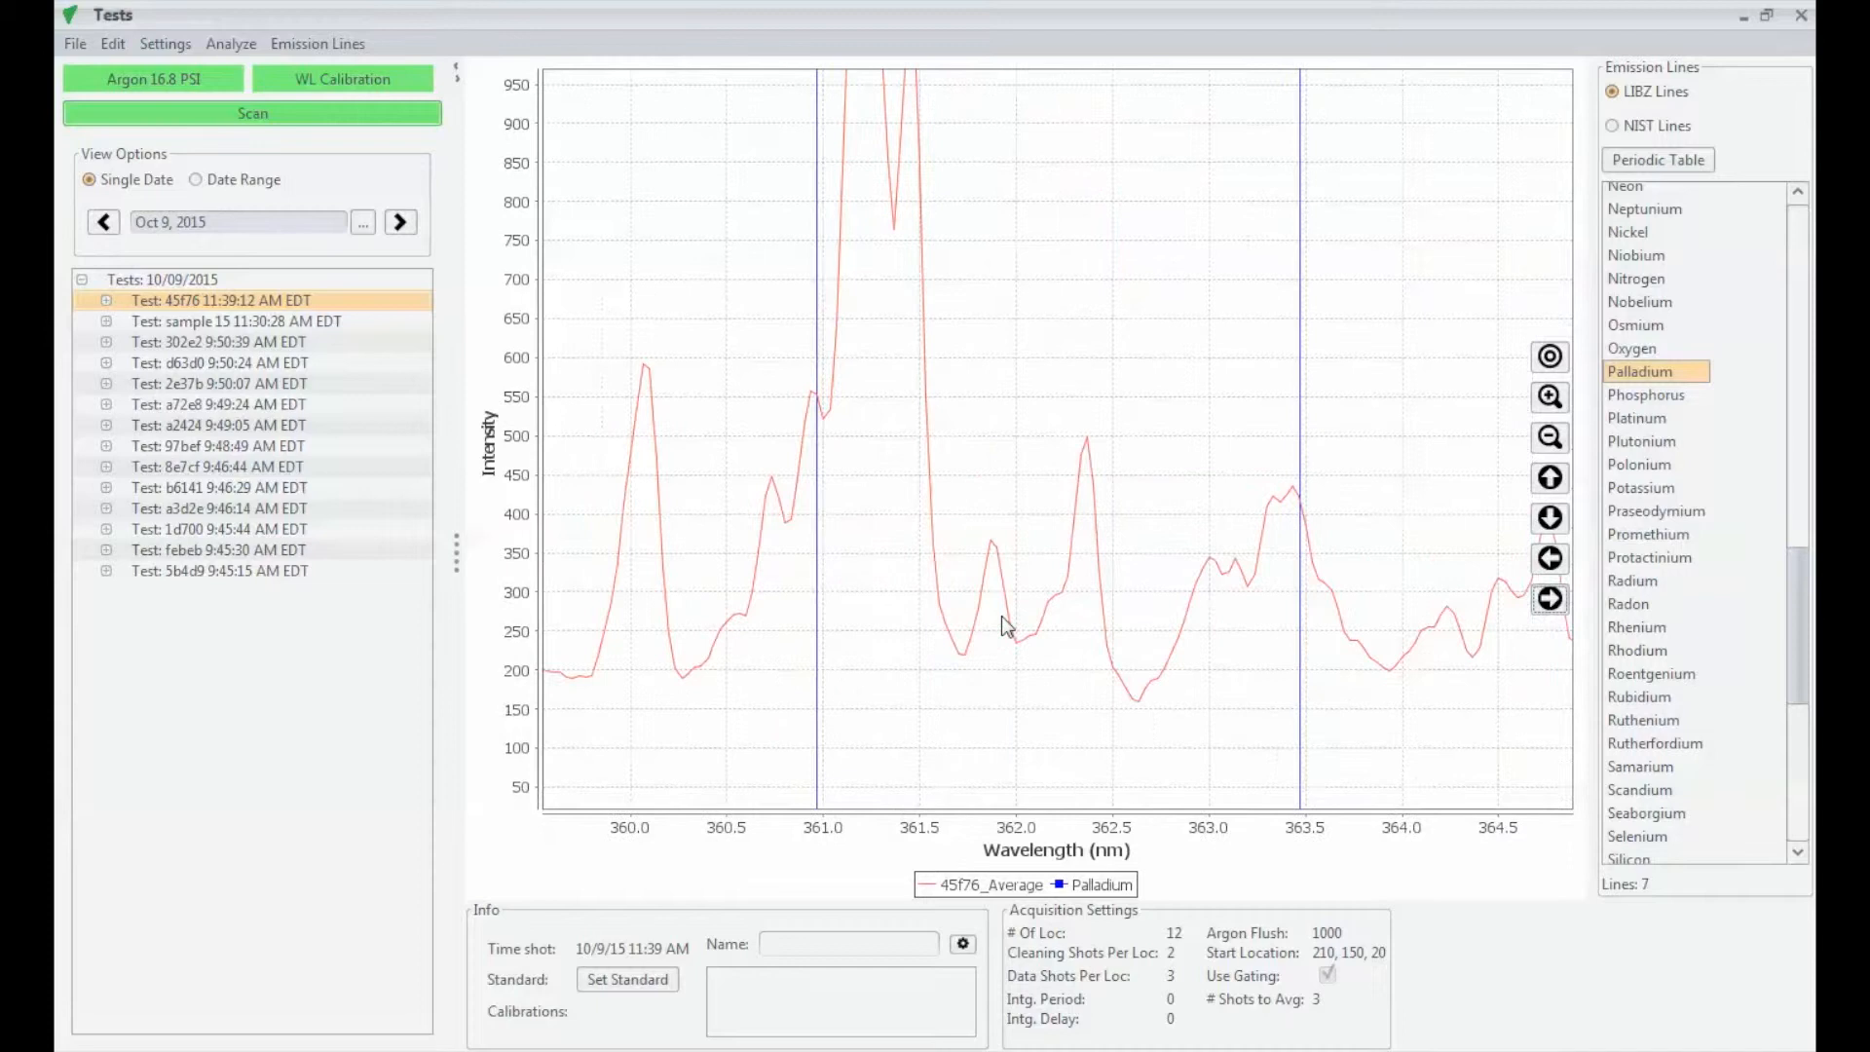
pyautogui.click(1549, 358)
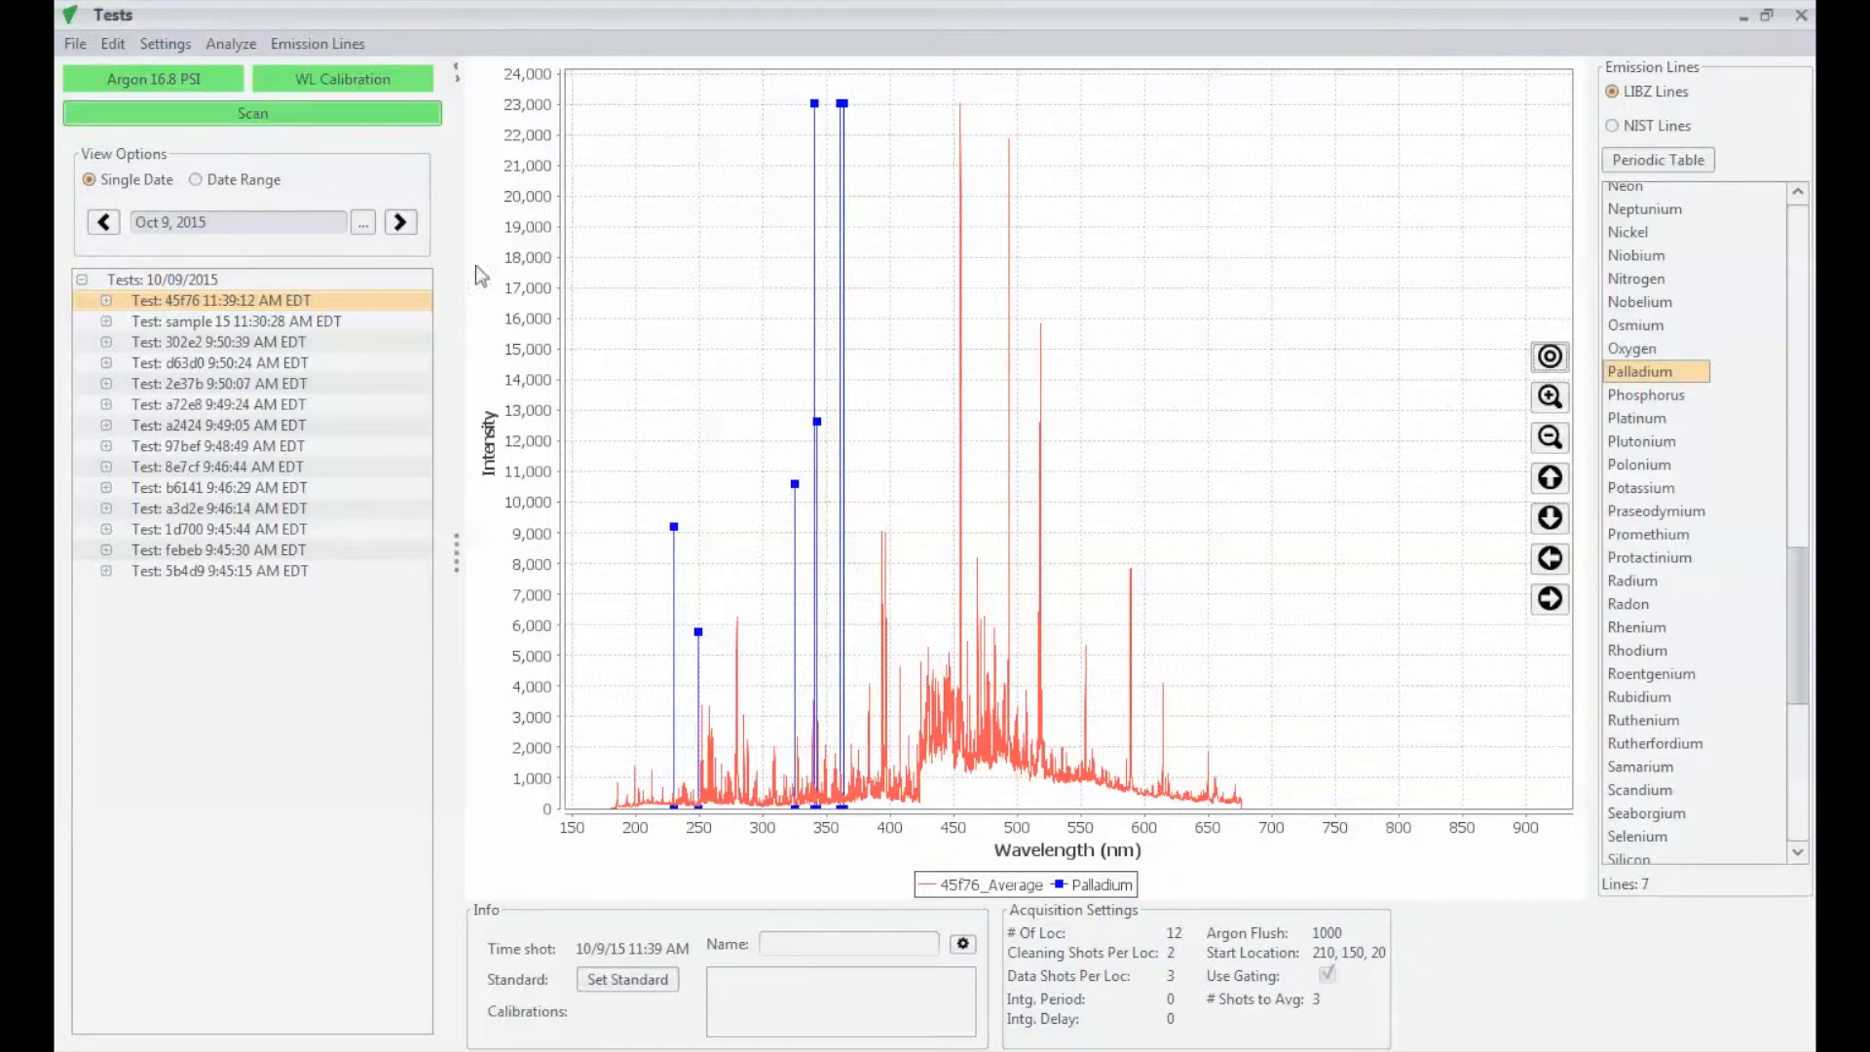
# Analyze the spectrum and check the detected elements Zr, up close between about 467 and 485 nm, and Mg against its peaks.
pyautogui.click(230, 48)
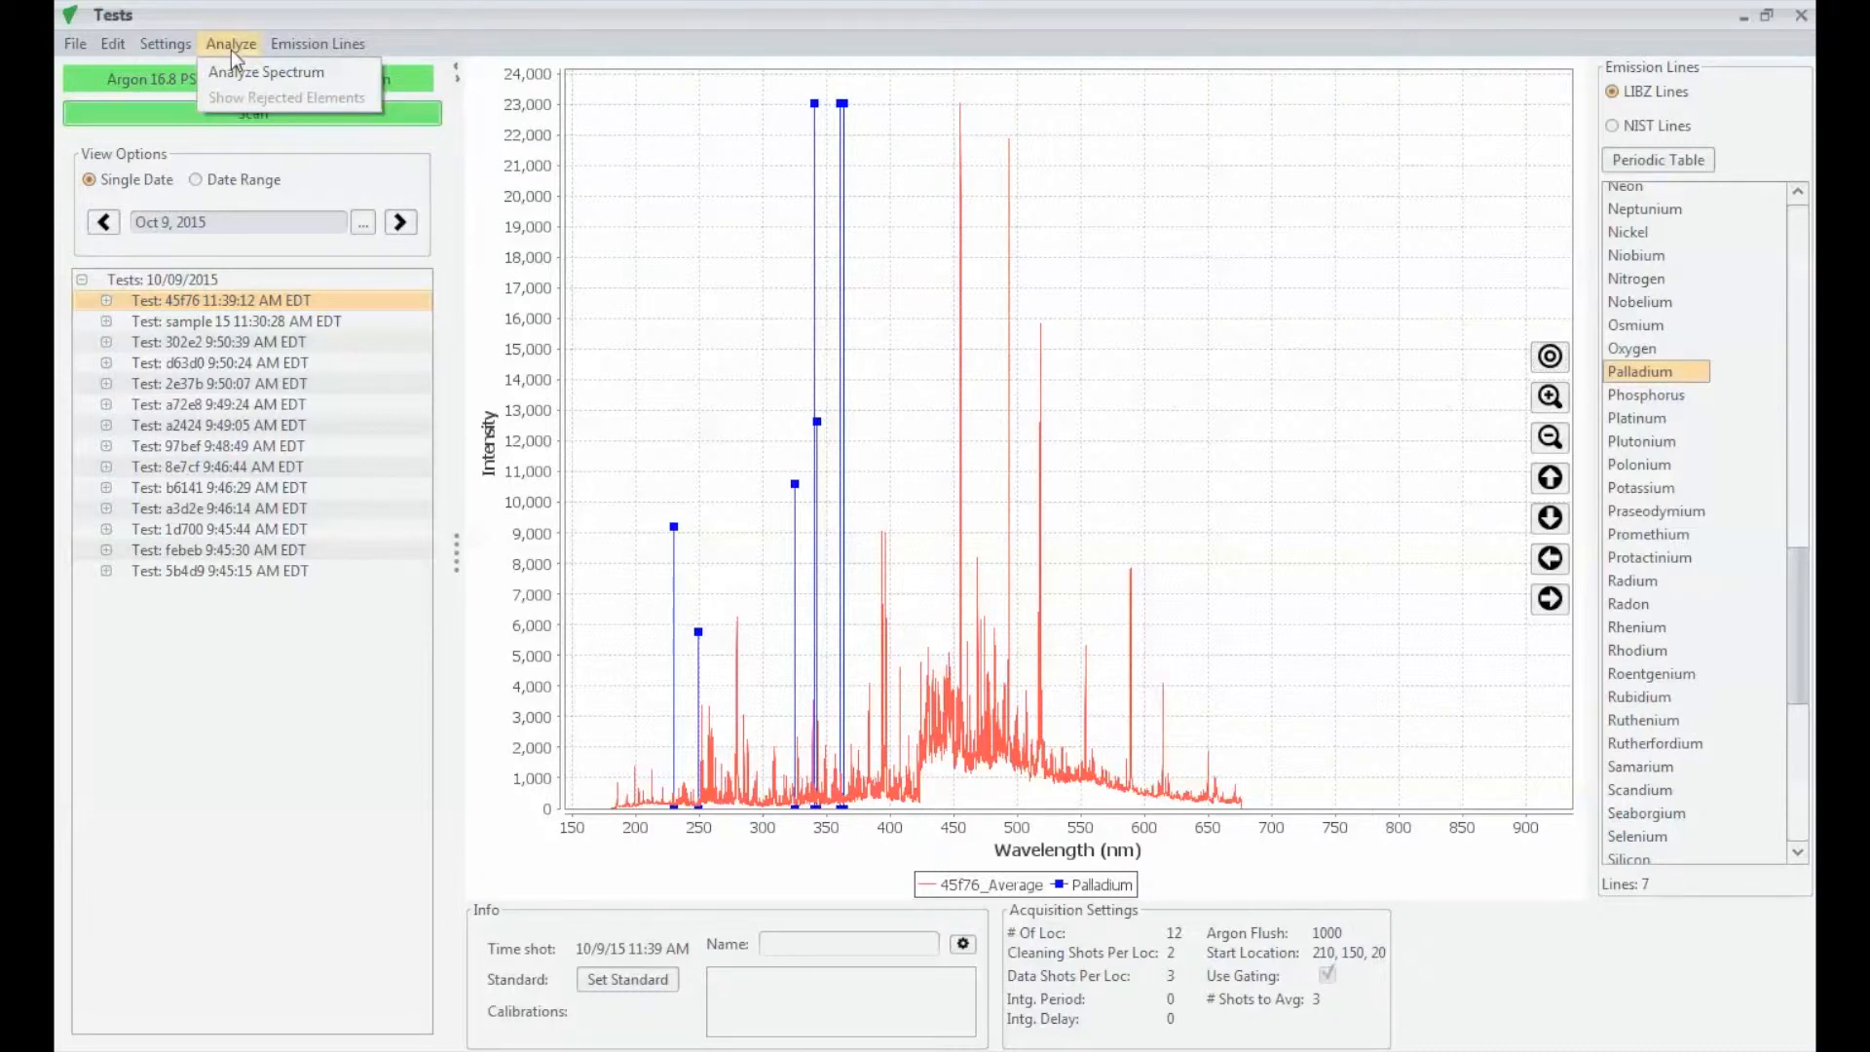
pyautogui.click(231, 72)
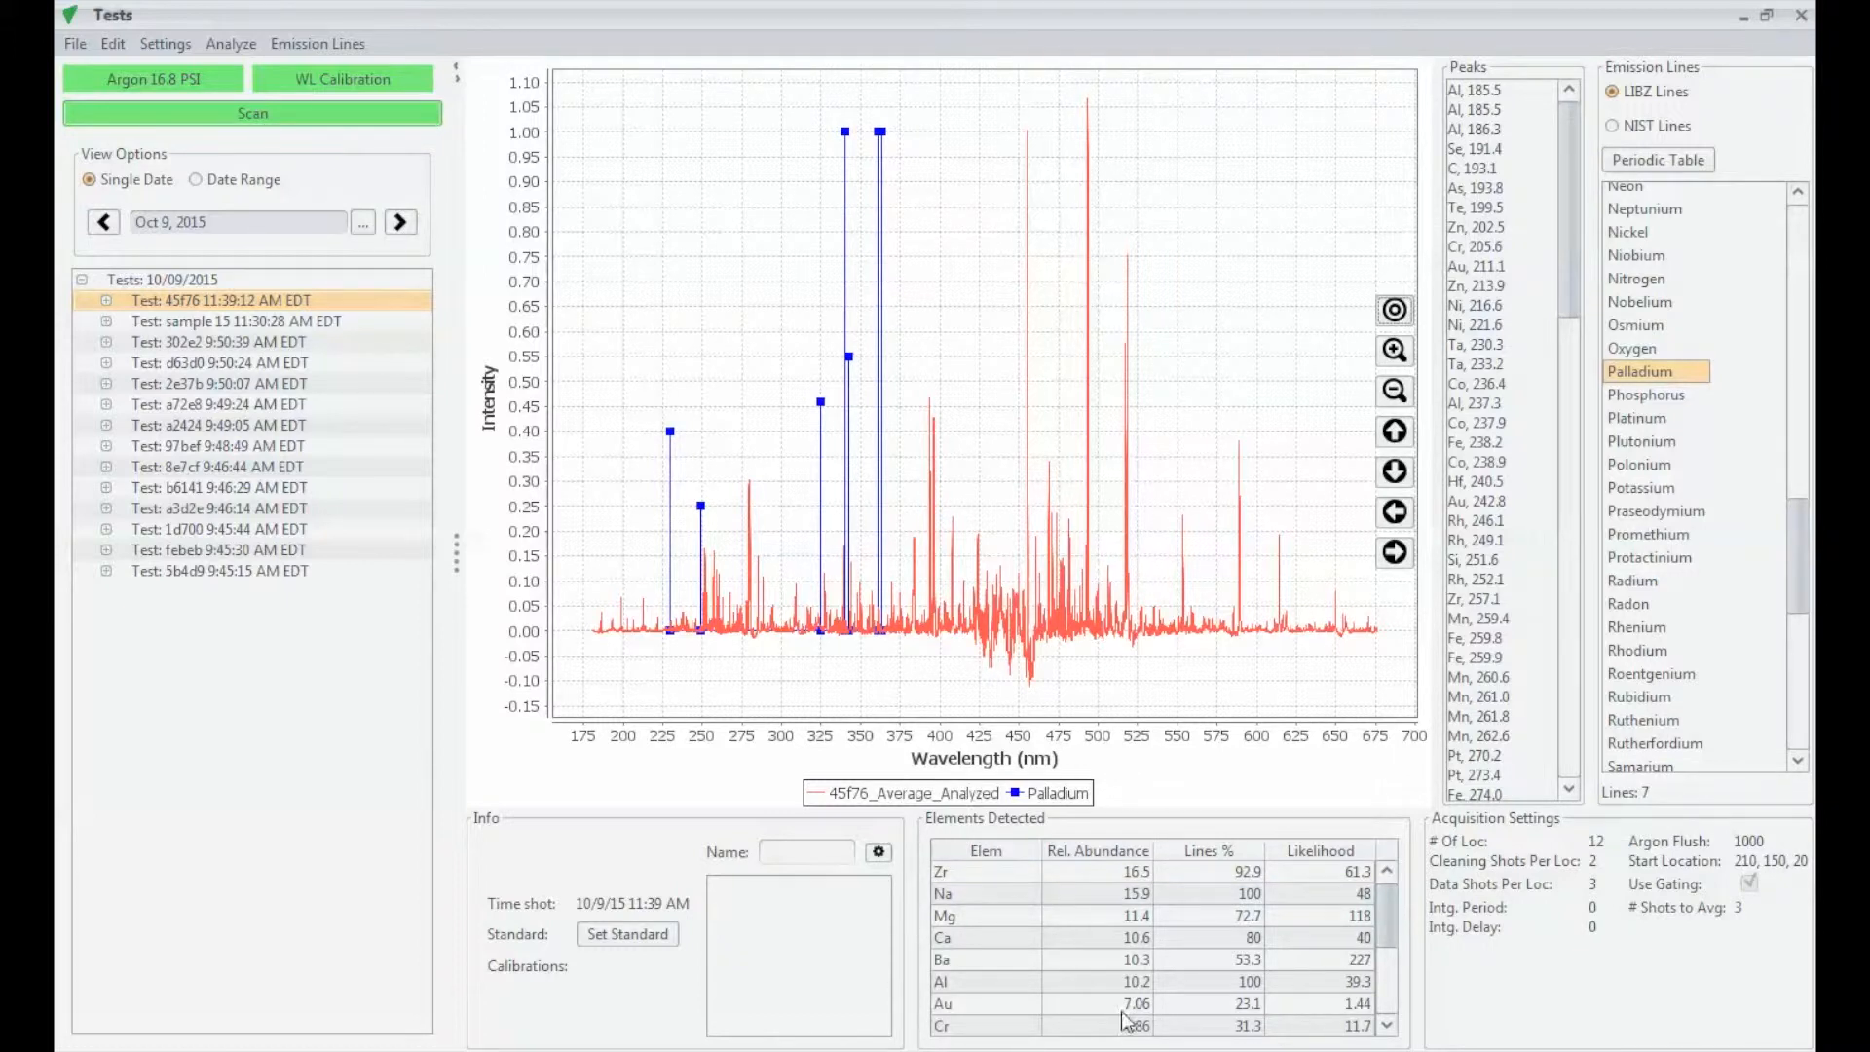
pyautogui.click(992, 877)
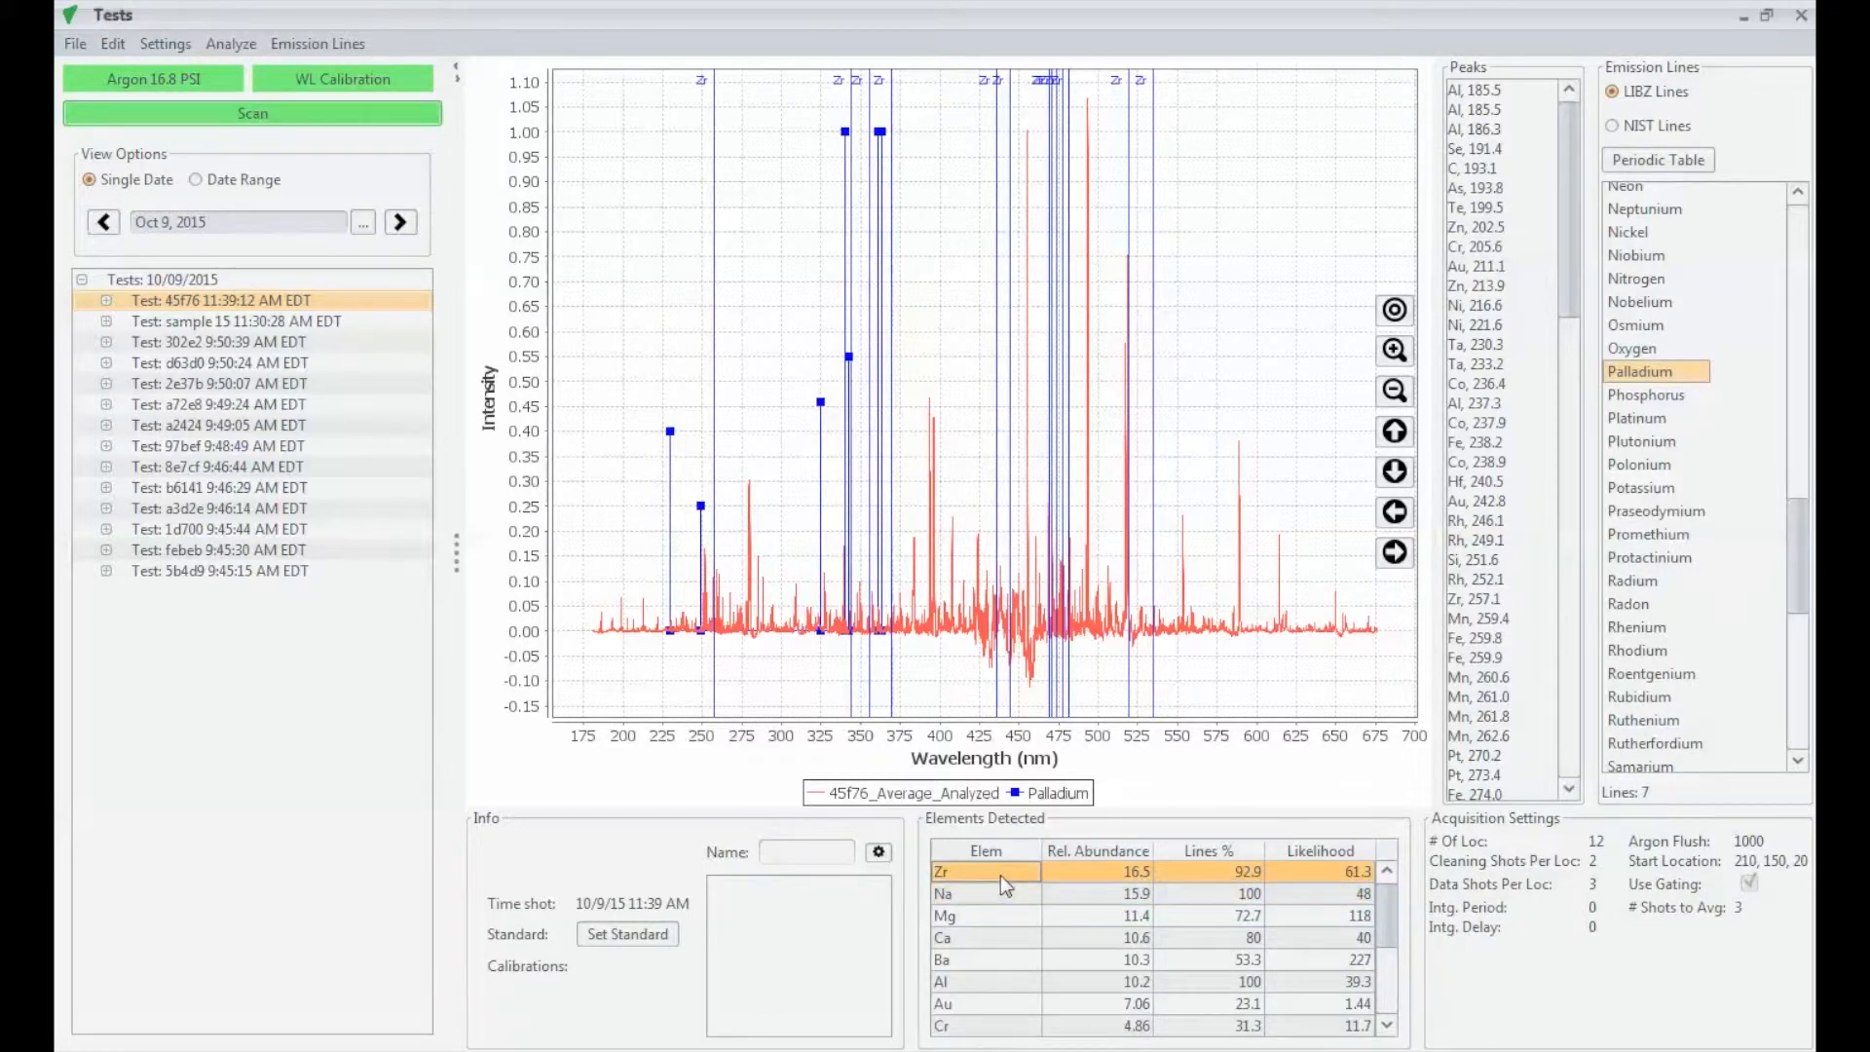
pyautogui.moveTo(1030, 371); pyautogui.dragTo(1096, 670)
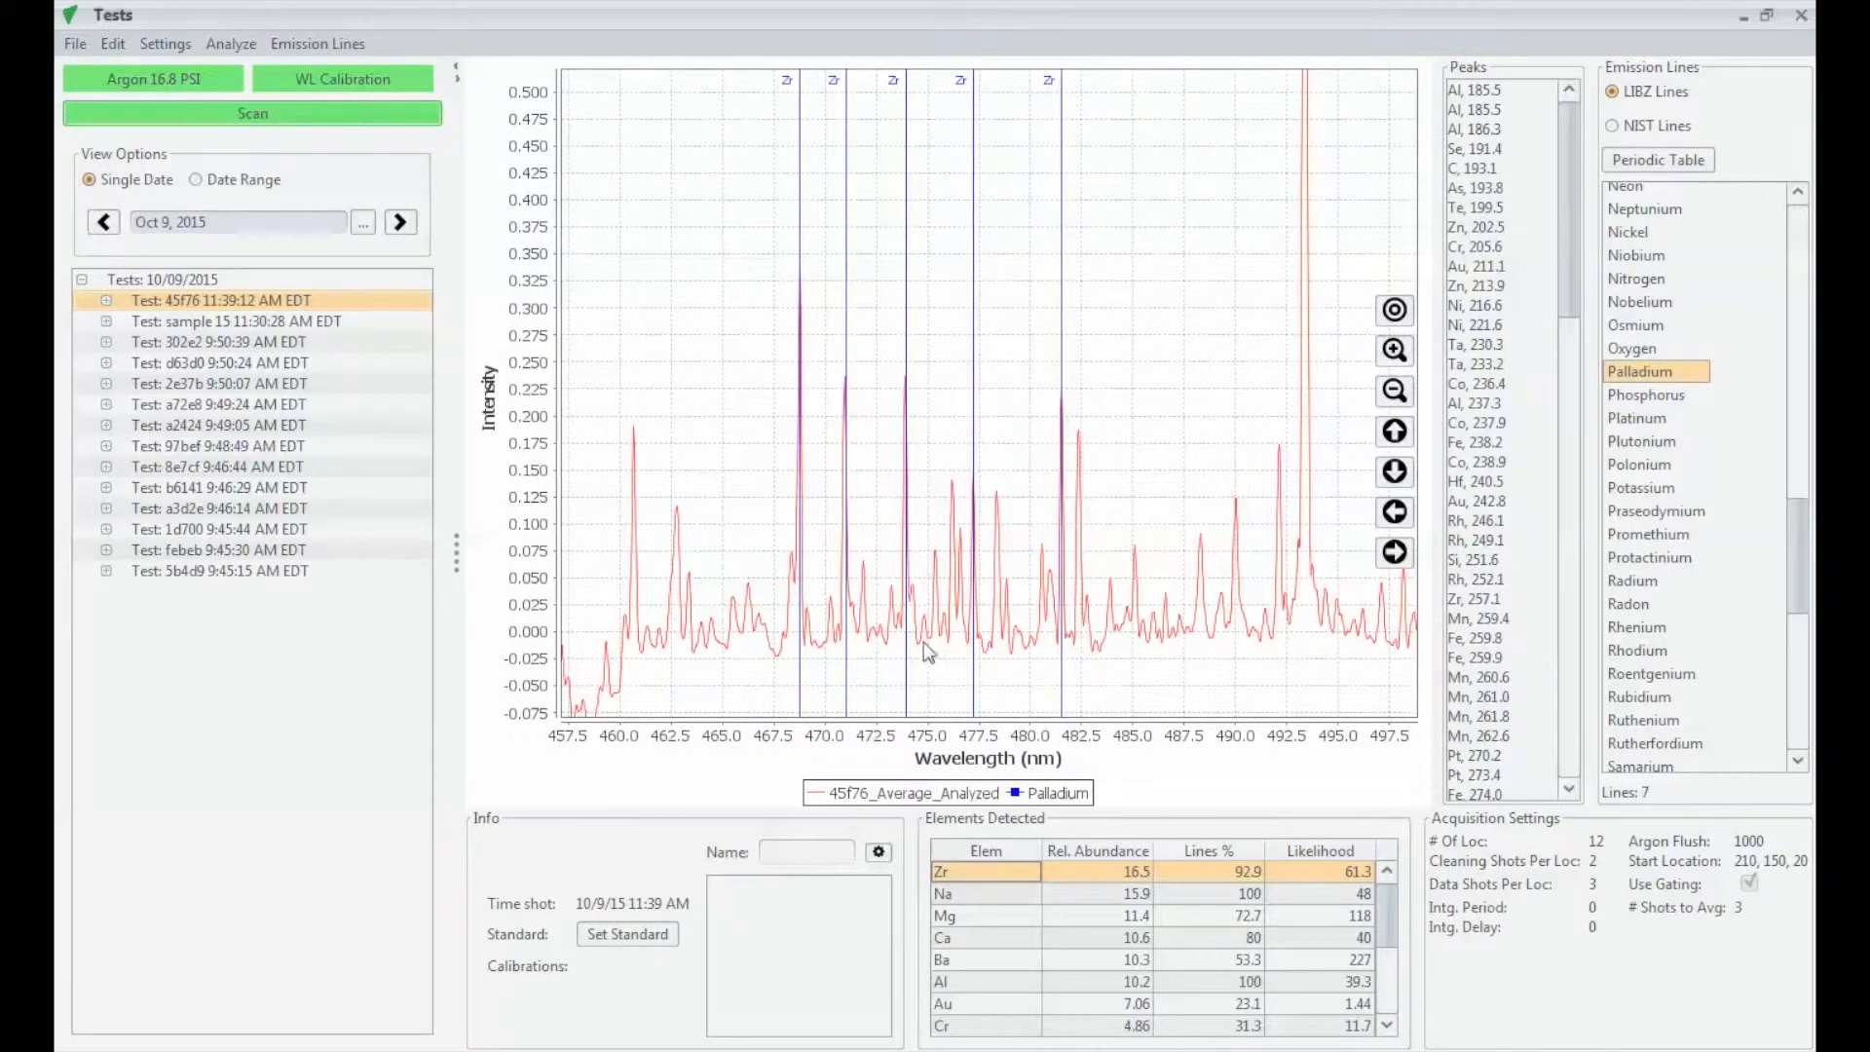
pyautogui.moveTo(752, 215); pyautogui.dragTo(1131, 687)
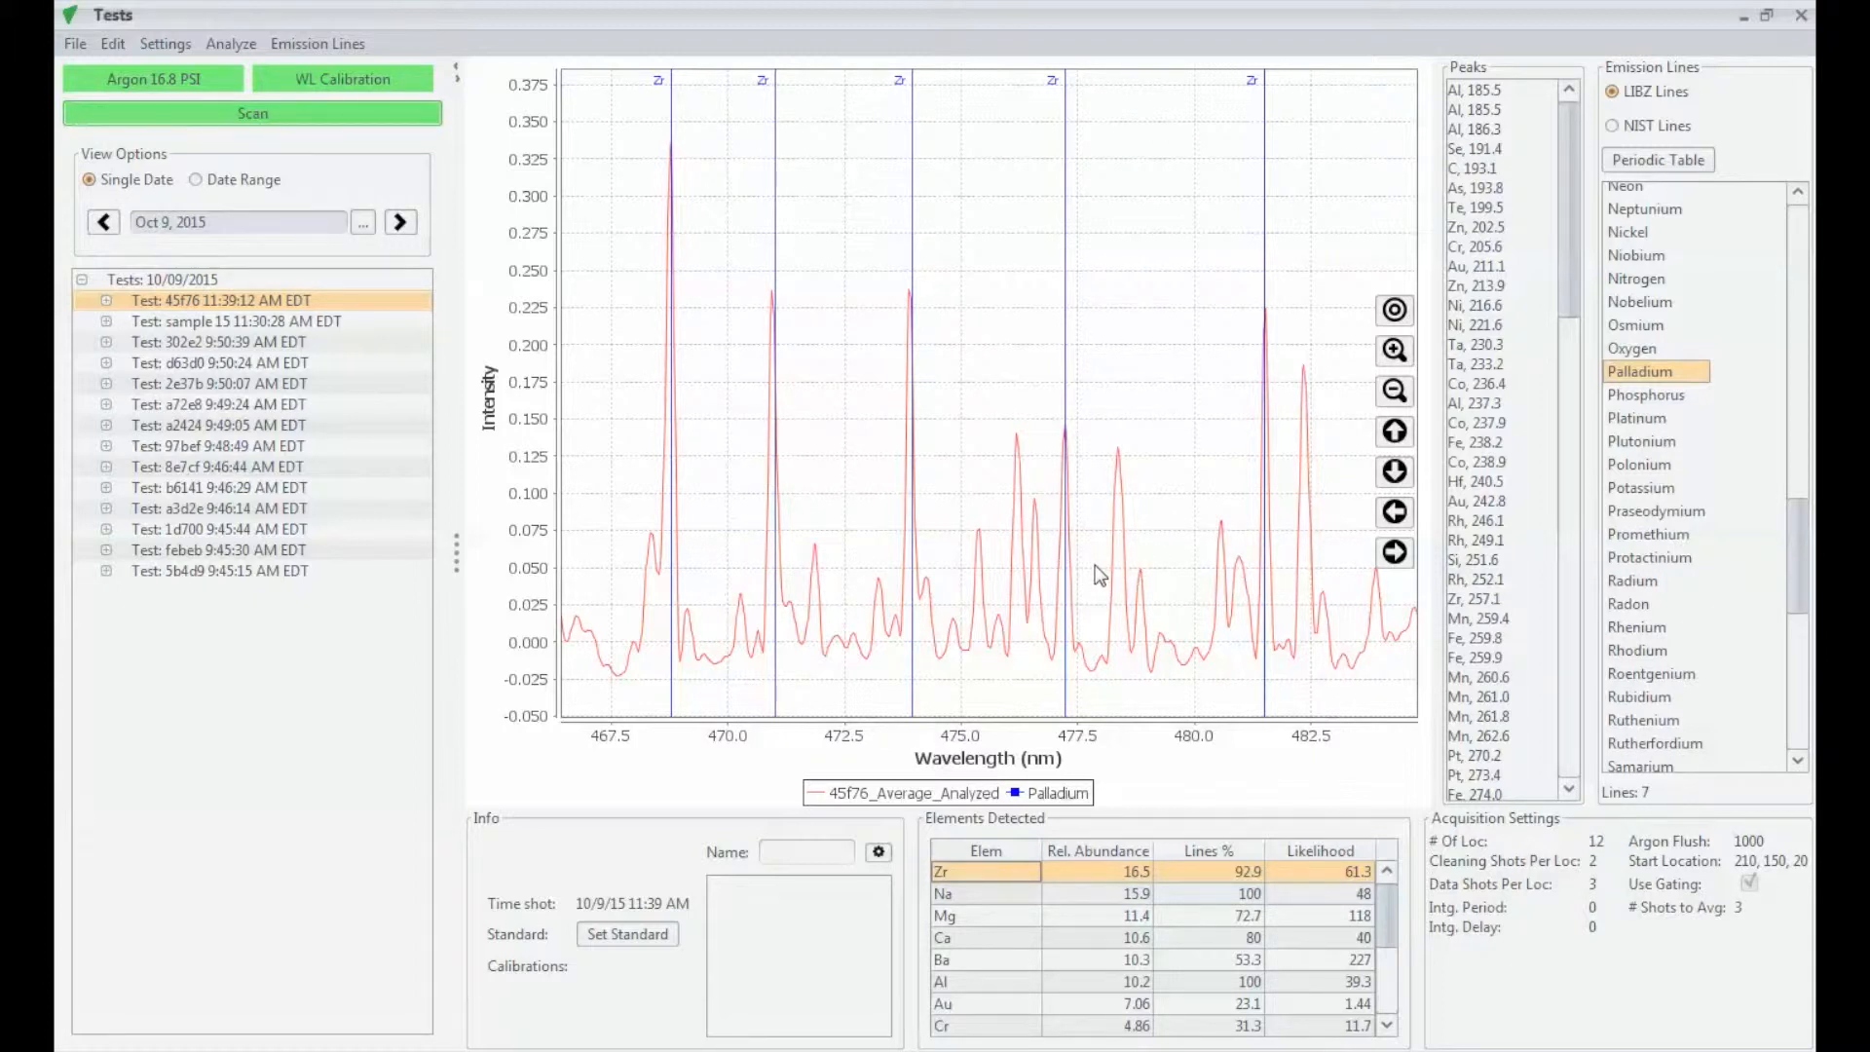
pyautogui.click(973, 916)
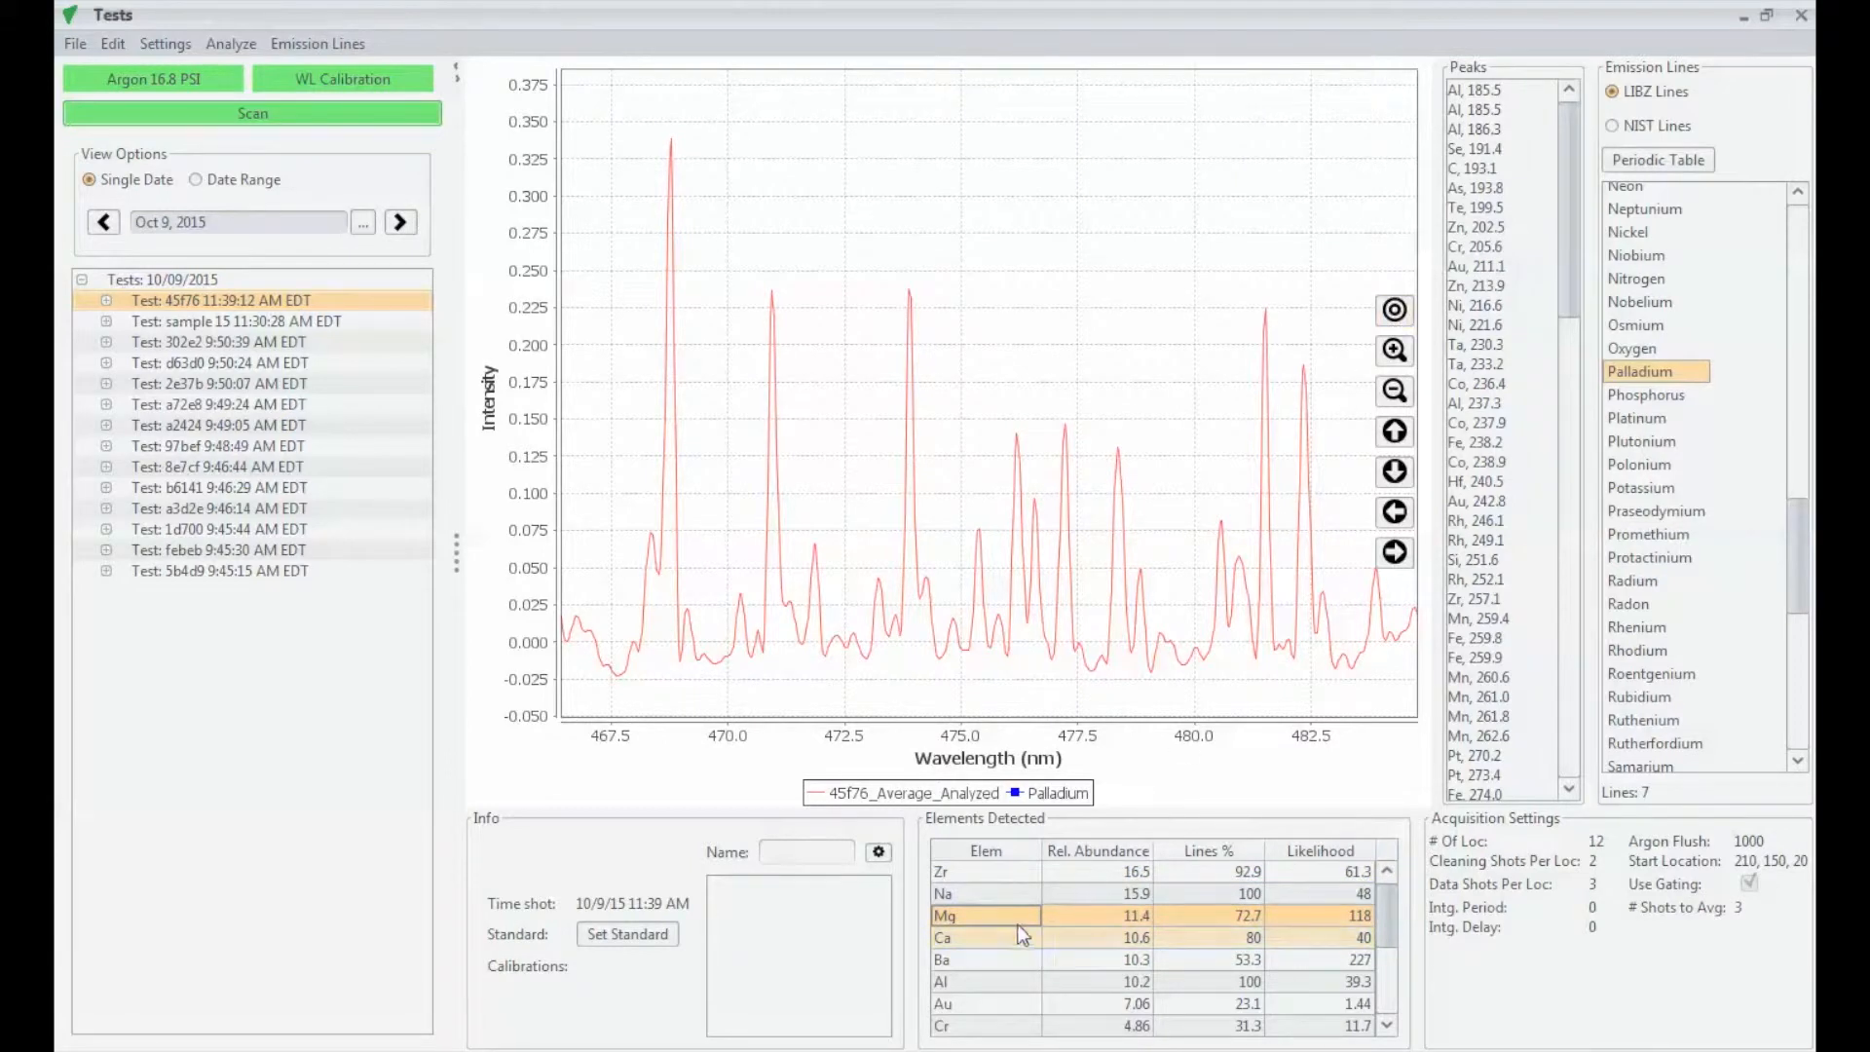
pyautogui.click(1394, 310)
# Hide the emission lines.
pyautogui.click(303, 43)
pyautogui.click(274, 70)
pyautogui.click(239, 43)
pyautogui.click(242, 43)
# Overlay the spectra of tests d63d0, a2424 and 8e7cf and compare their peaks between about 494.5 and 504.5 nm.
pyautogui.click(204, 321)
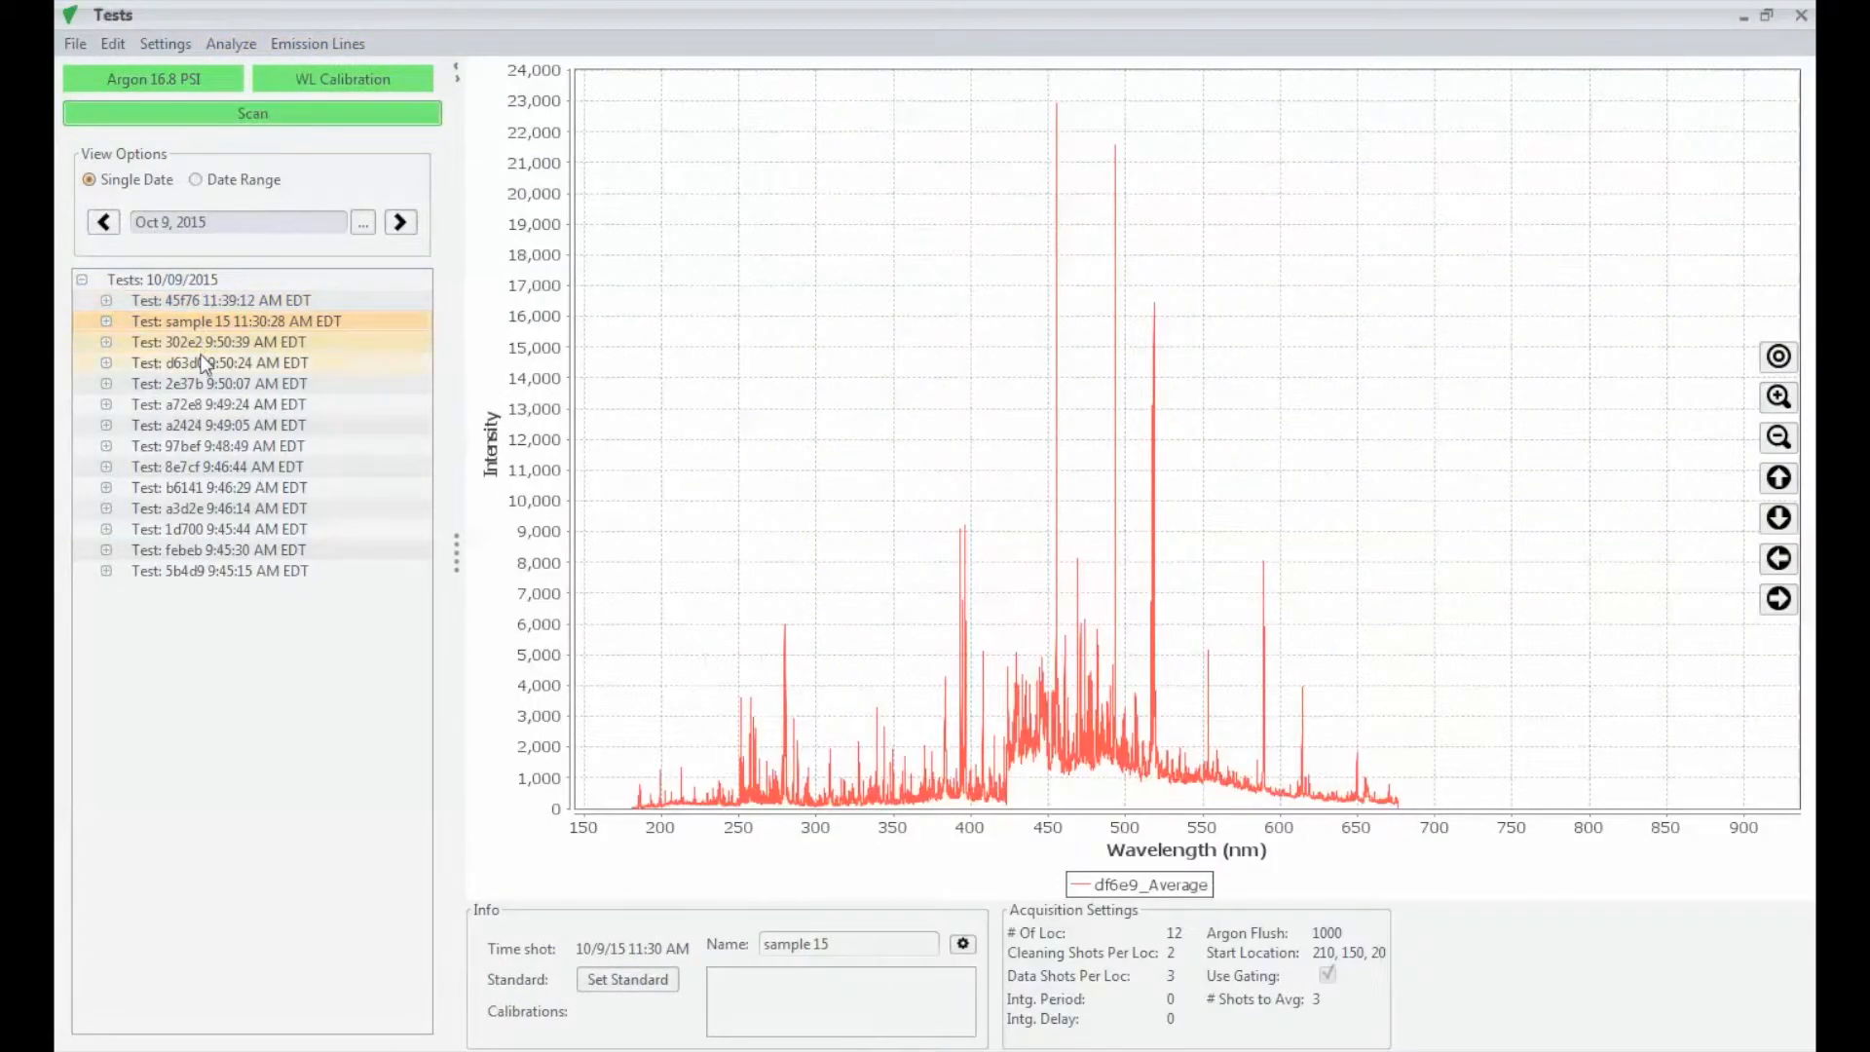
pyautogui.click(204, 362)
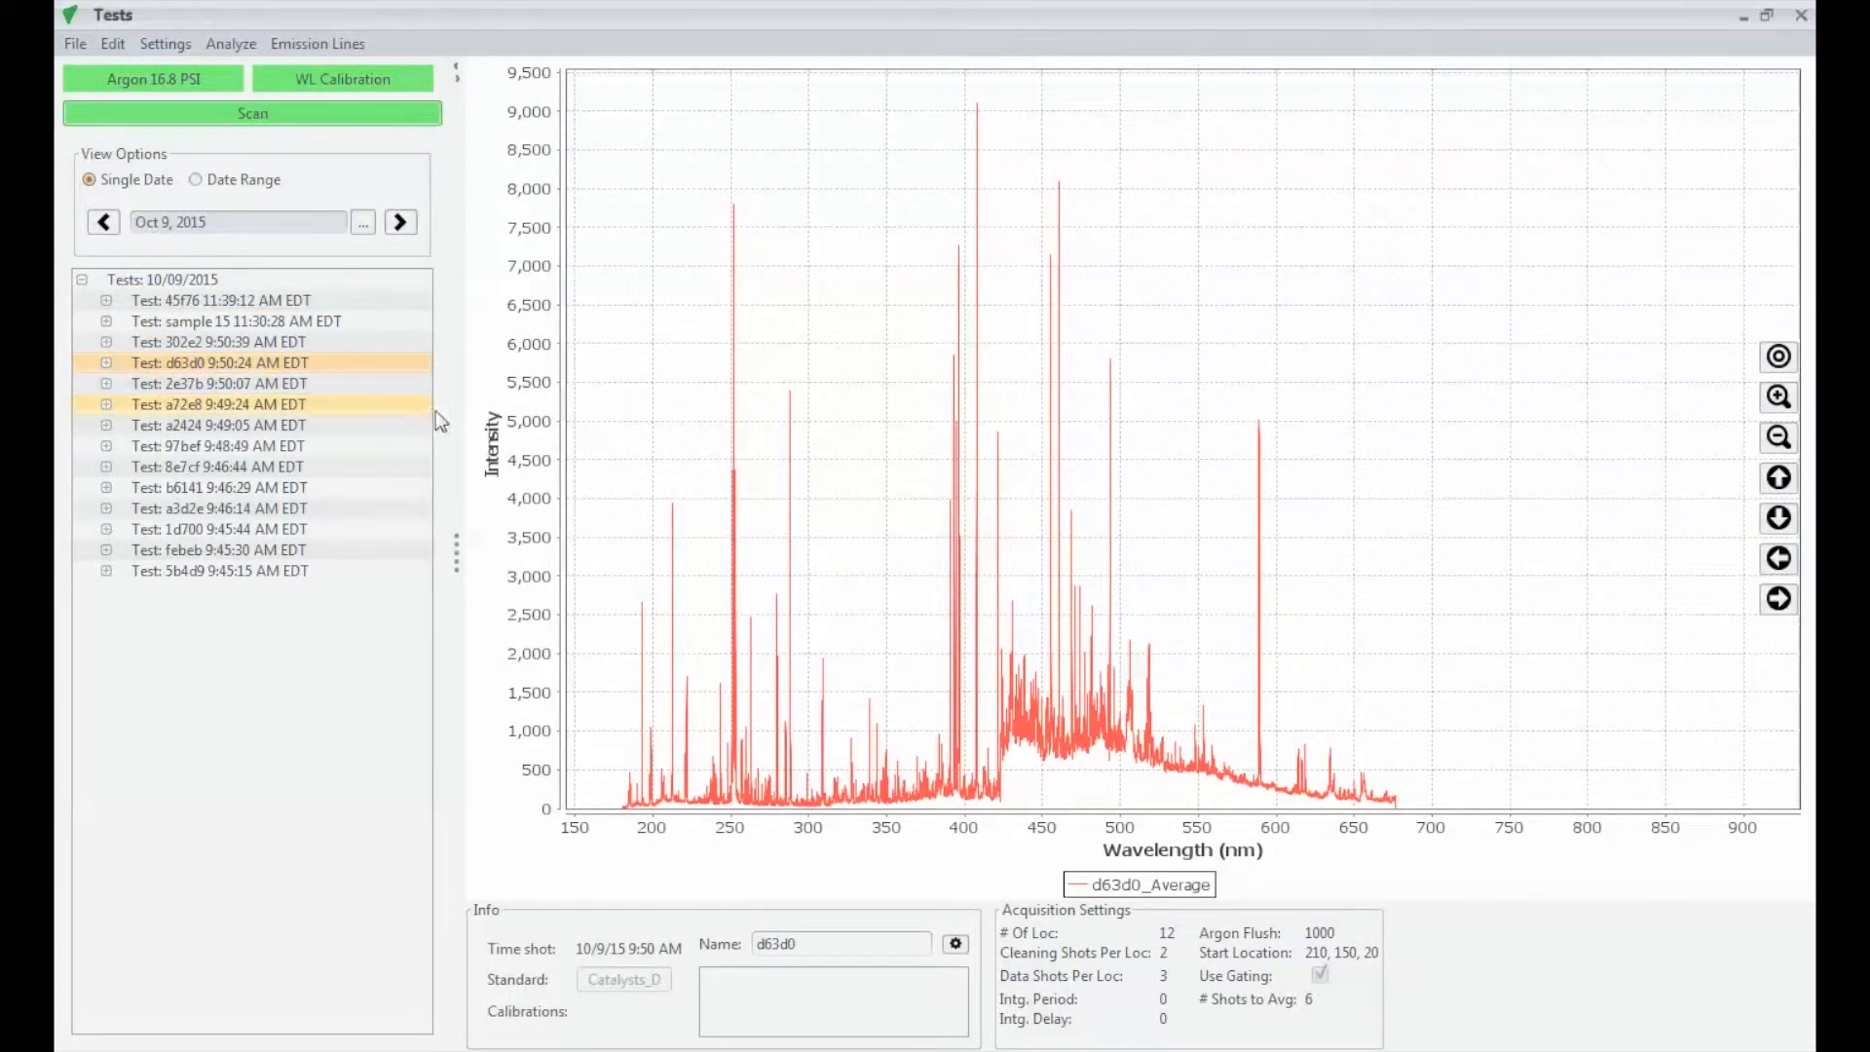
pyautogui.keyDown('ctrl'); pyautogui.click(278, 433); pyautogui.keyUp('ctrl')
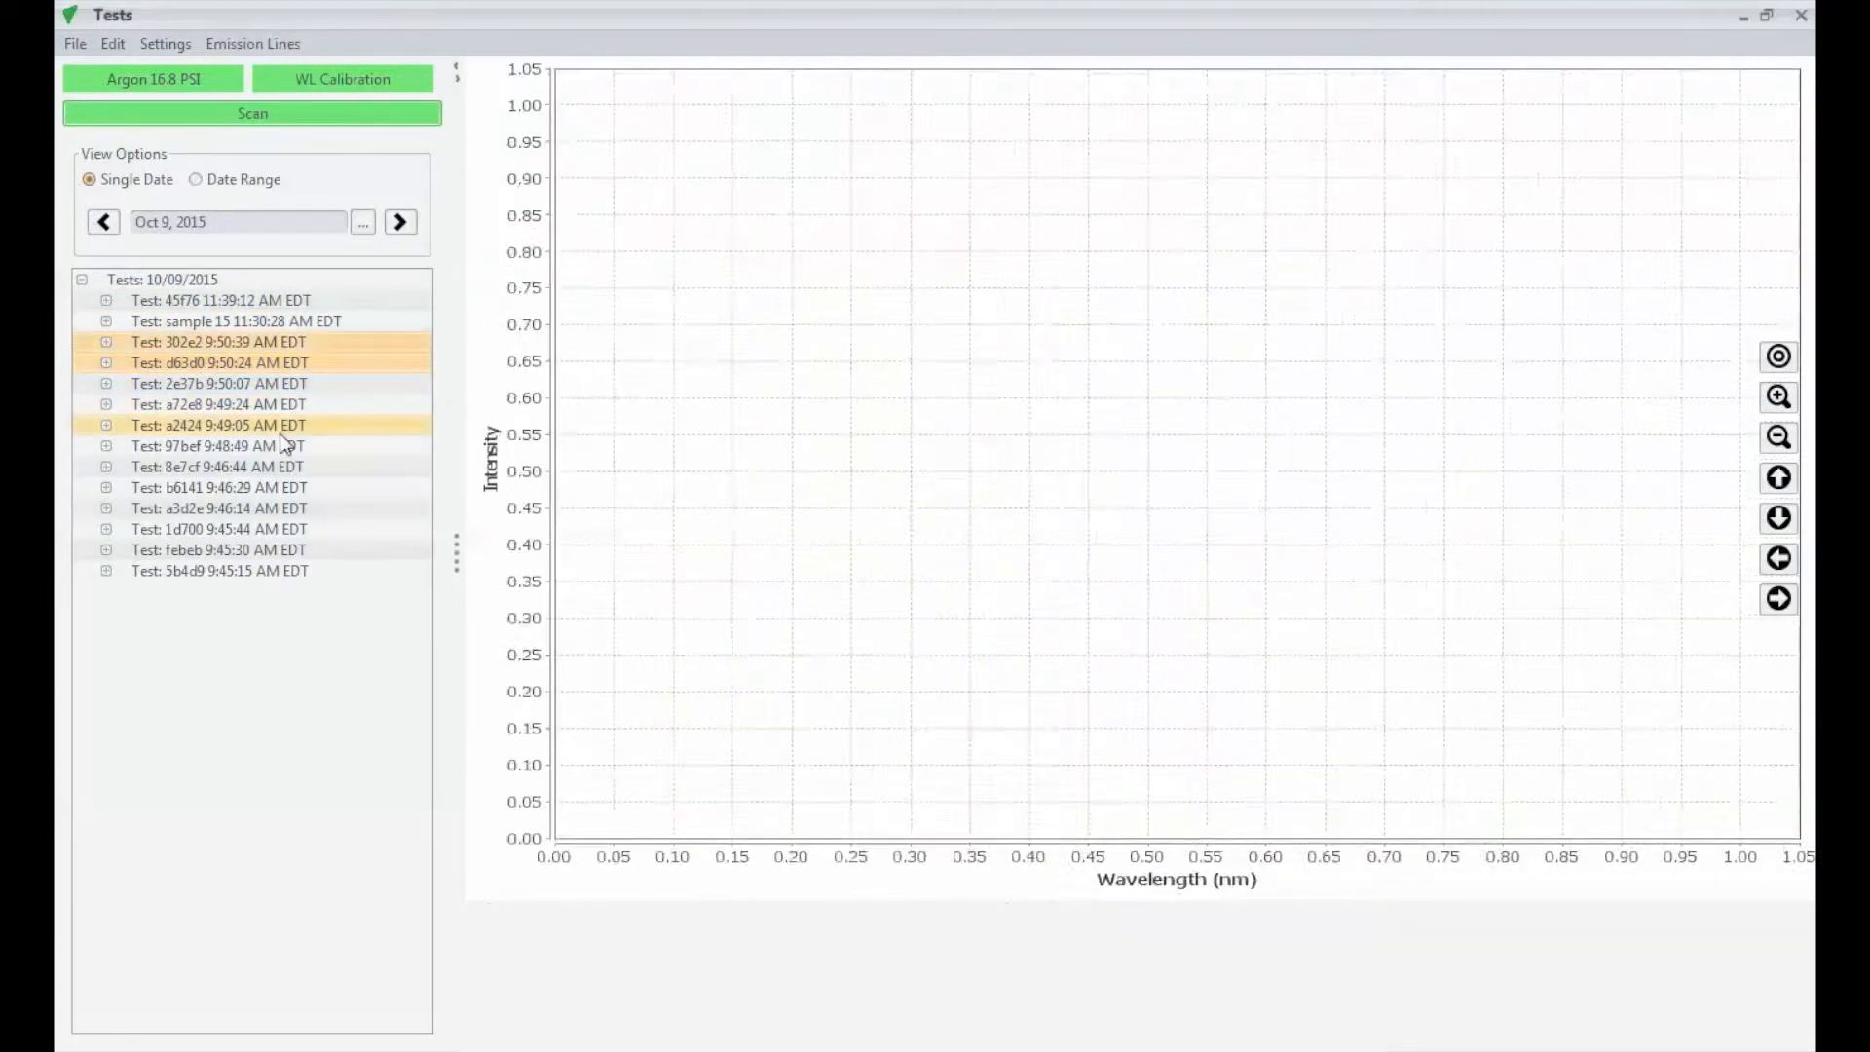
pyautogui.keyDown('ctrl'); pyautogui.click(288, 469); pyautogui.keyUp('ctrl')
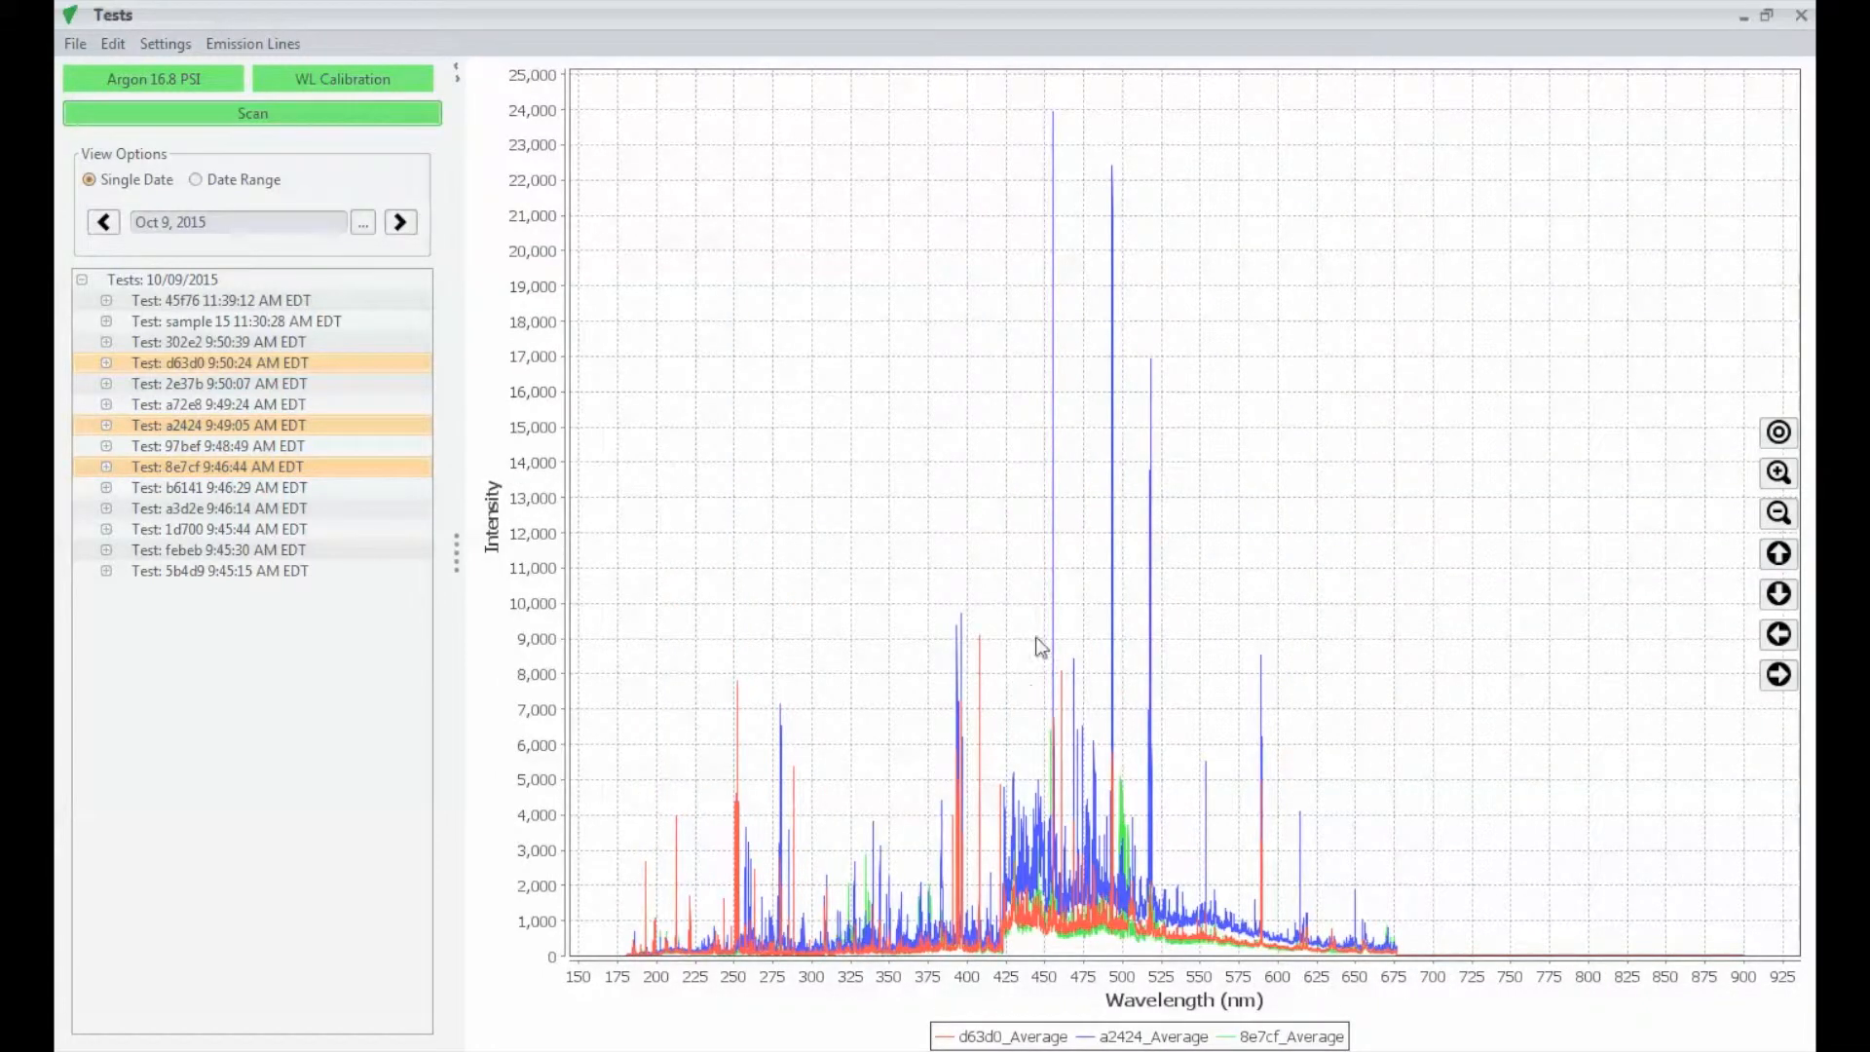
pyautogui.moveTo(1079, 597); pyautogui.dragTo(1159, 975)
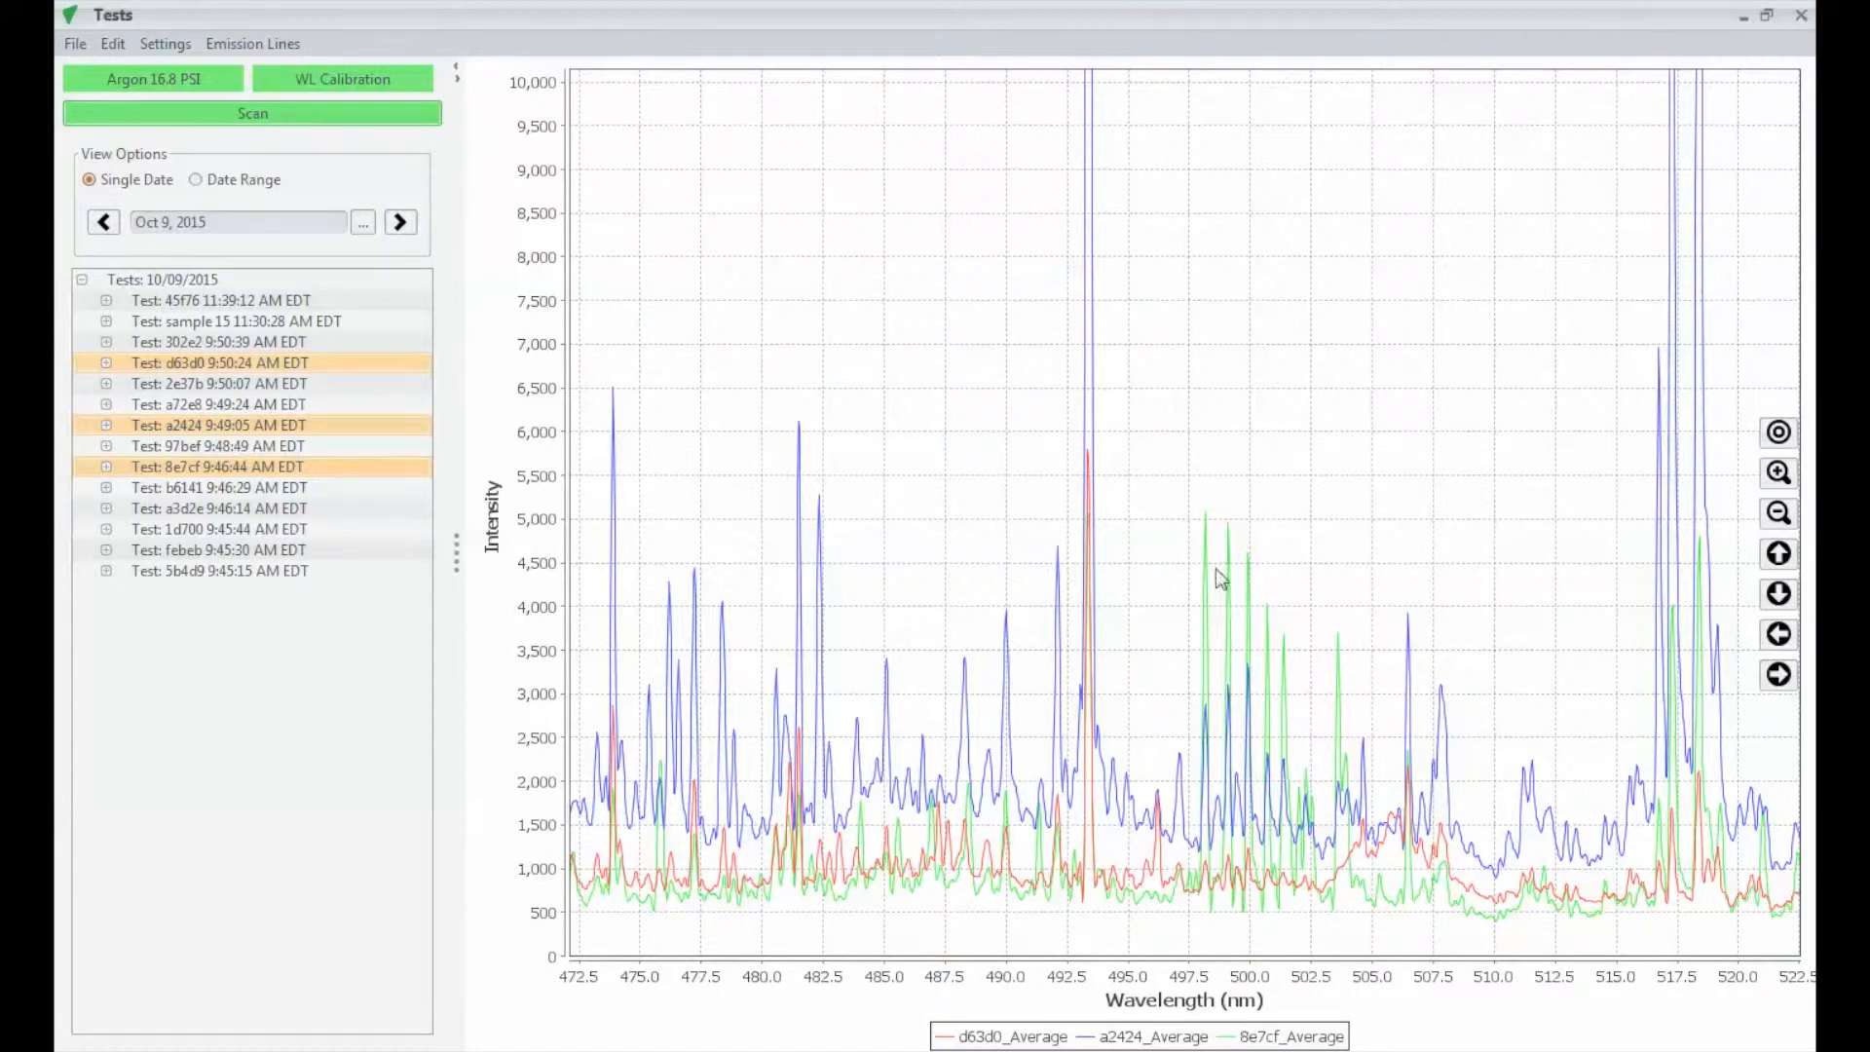
pyautogui.moveTo(1113, 417); pyautogui.dragTo(1366, 936)
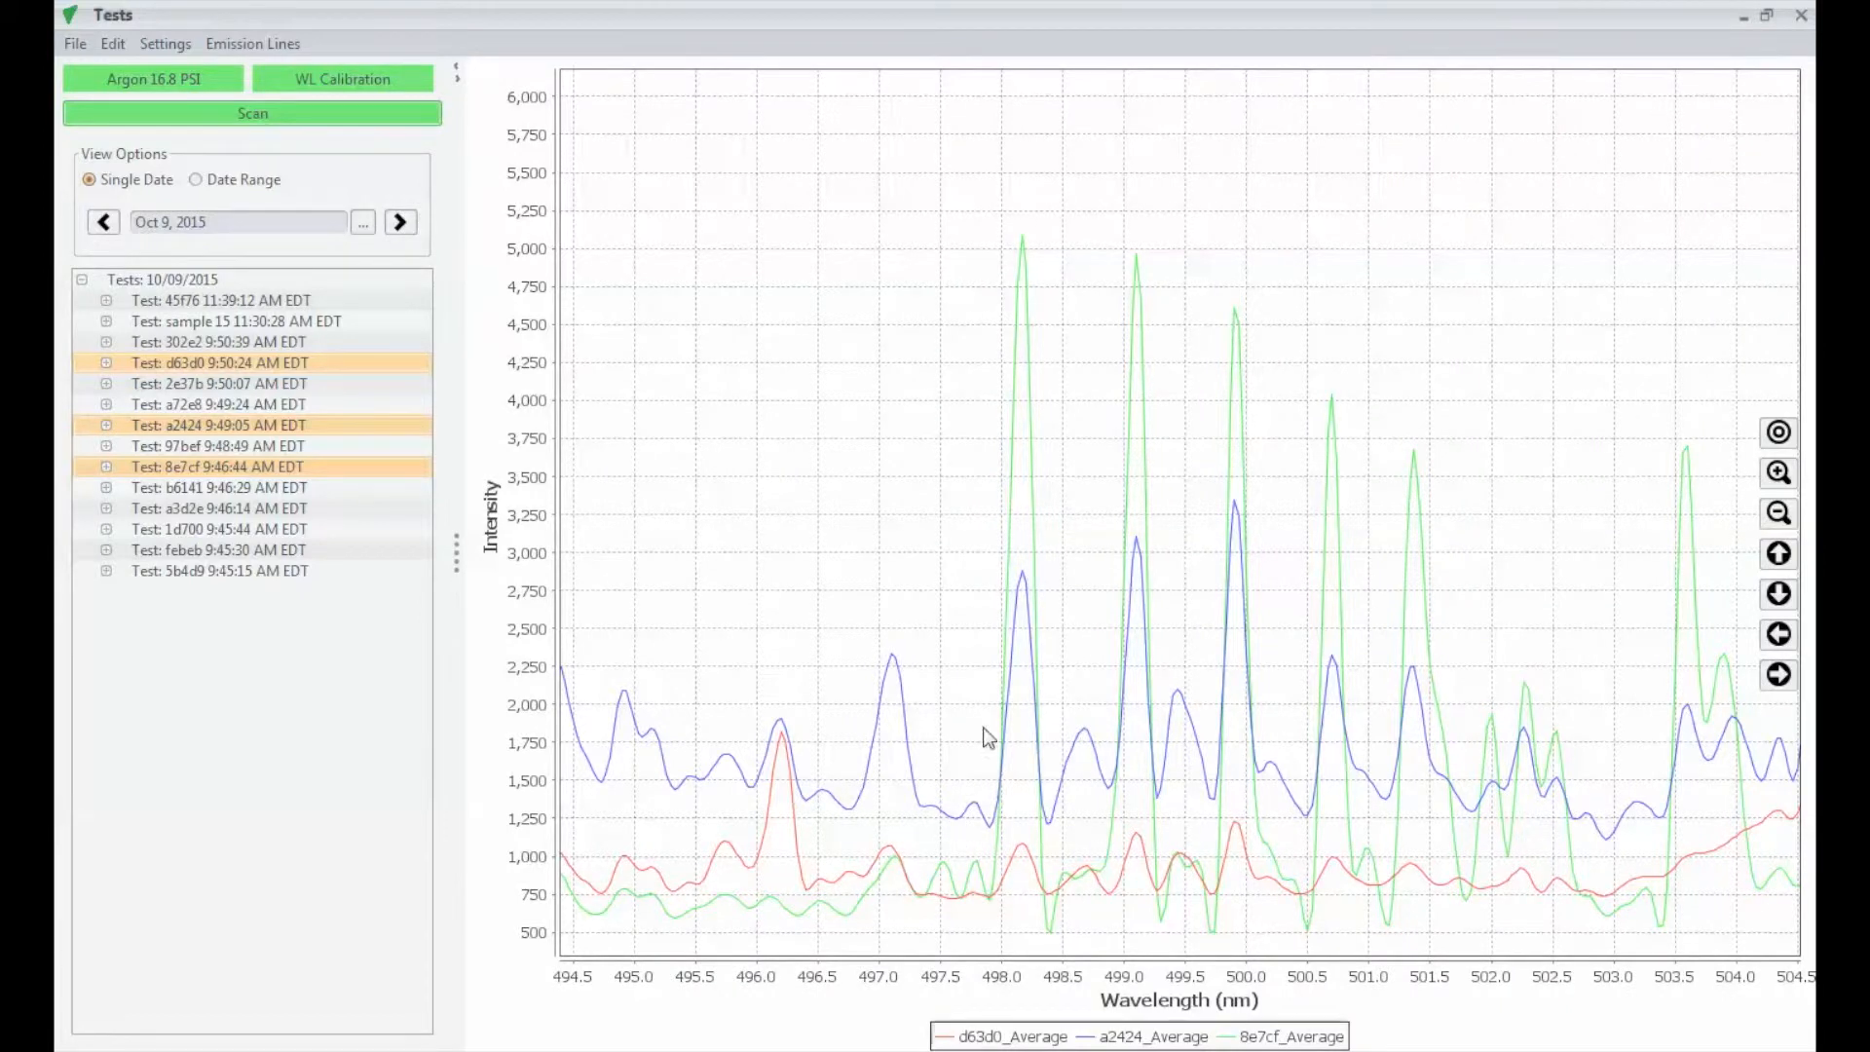
# Return to the full wavelength range and compare the three overlaid spectra up close in another region.
pyautogui.click(1778, 432)
pyautogui.moveTo(816, 800); pyautogui.dragTo(925, 1002)
pyautogui.moveTo(1001, 320); pyautogui.dragTo(1174, 973)
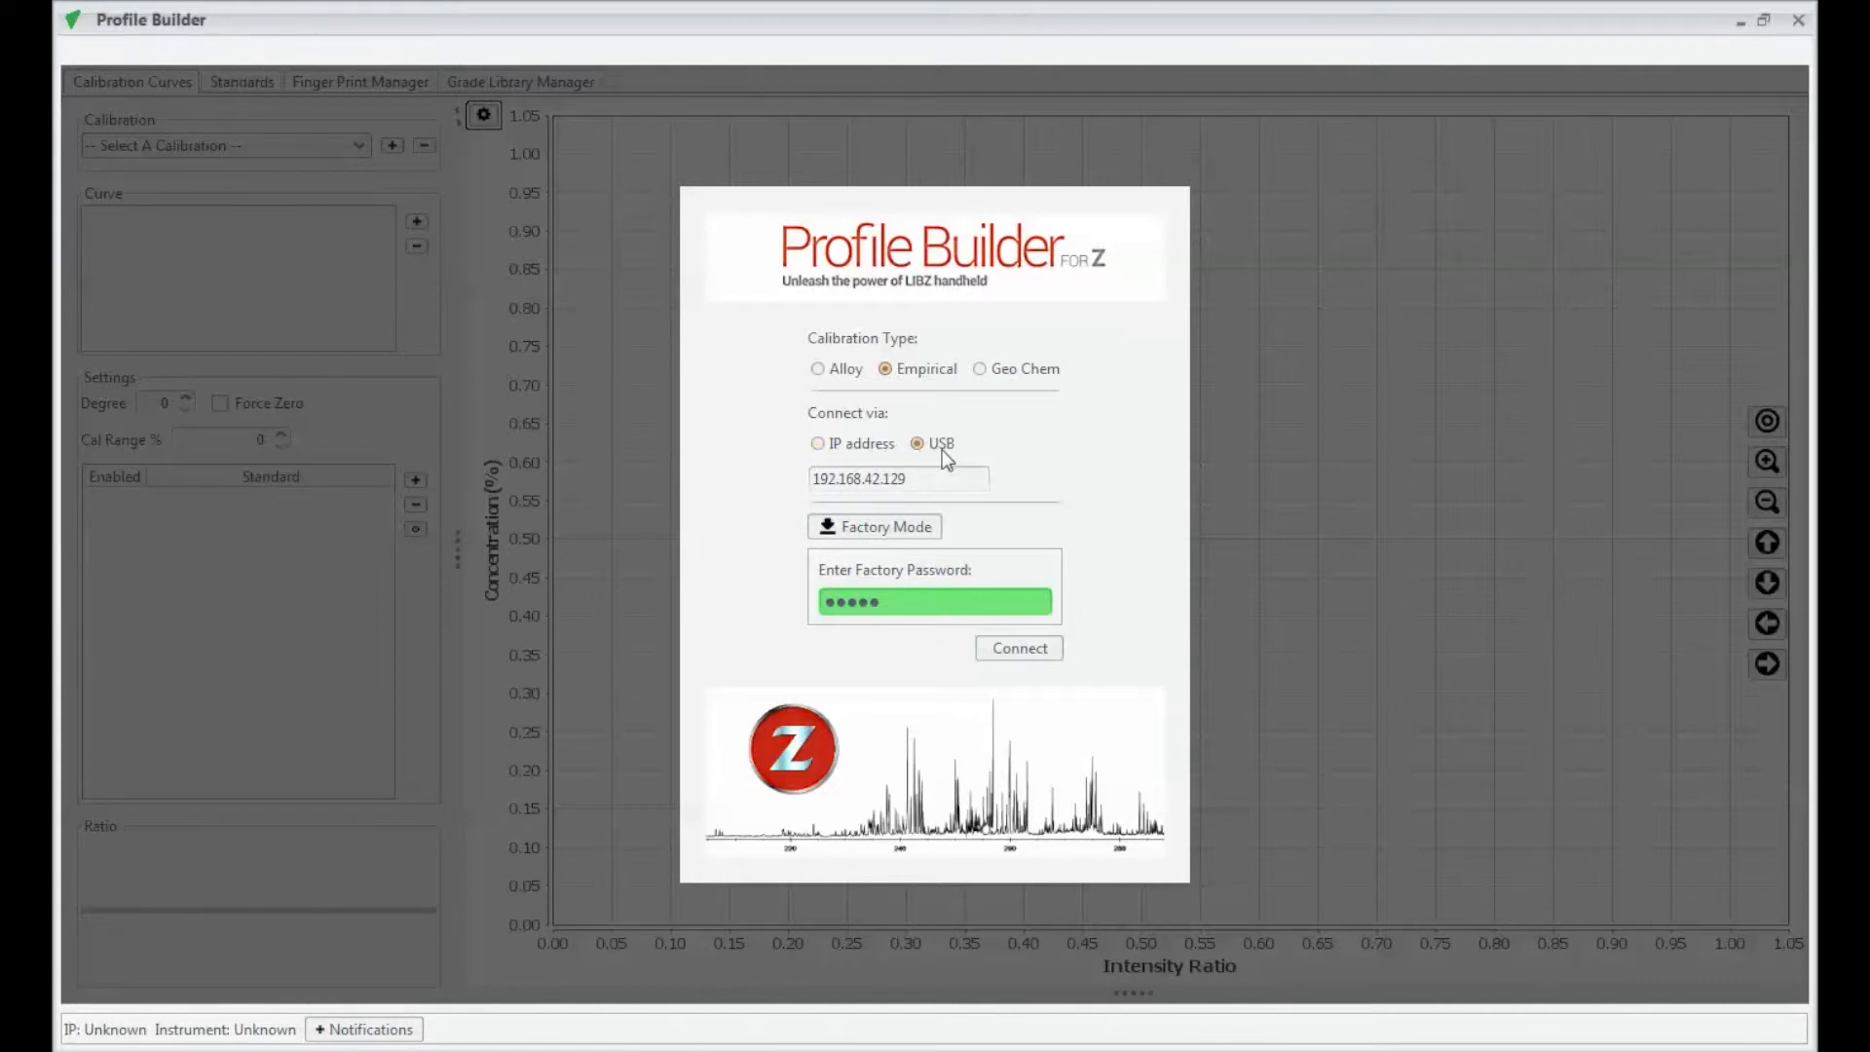
# In Profile Builder, connect to the instrument via USB with the Empirical calibration type, leaving Factory Mode off.
pyautogui.click(826, 531)
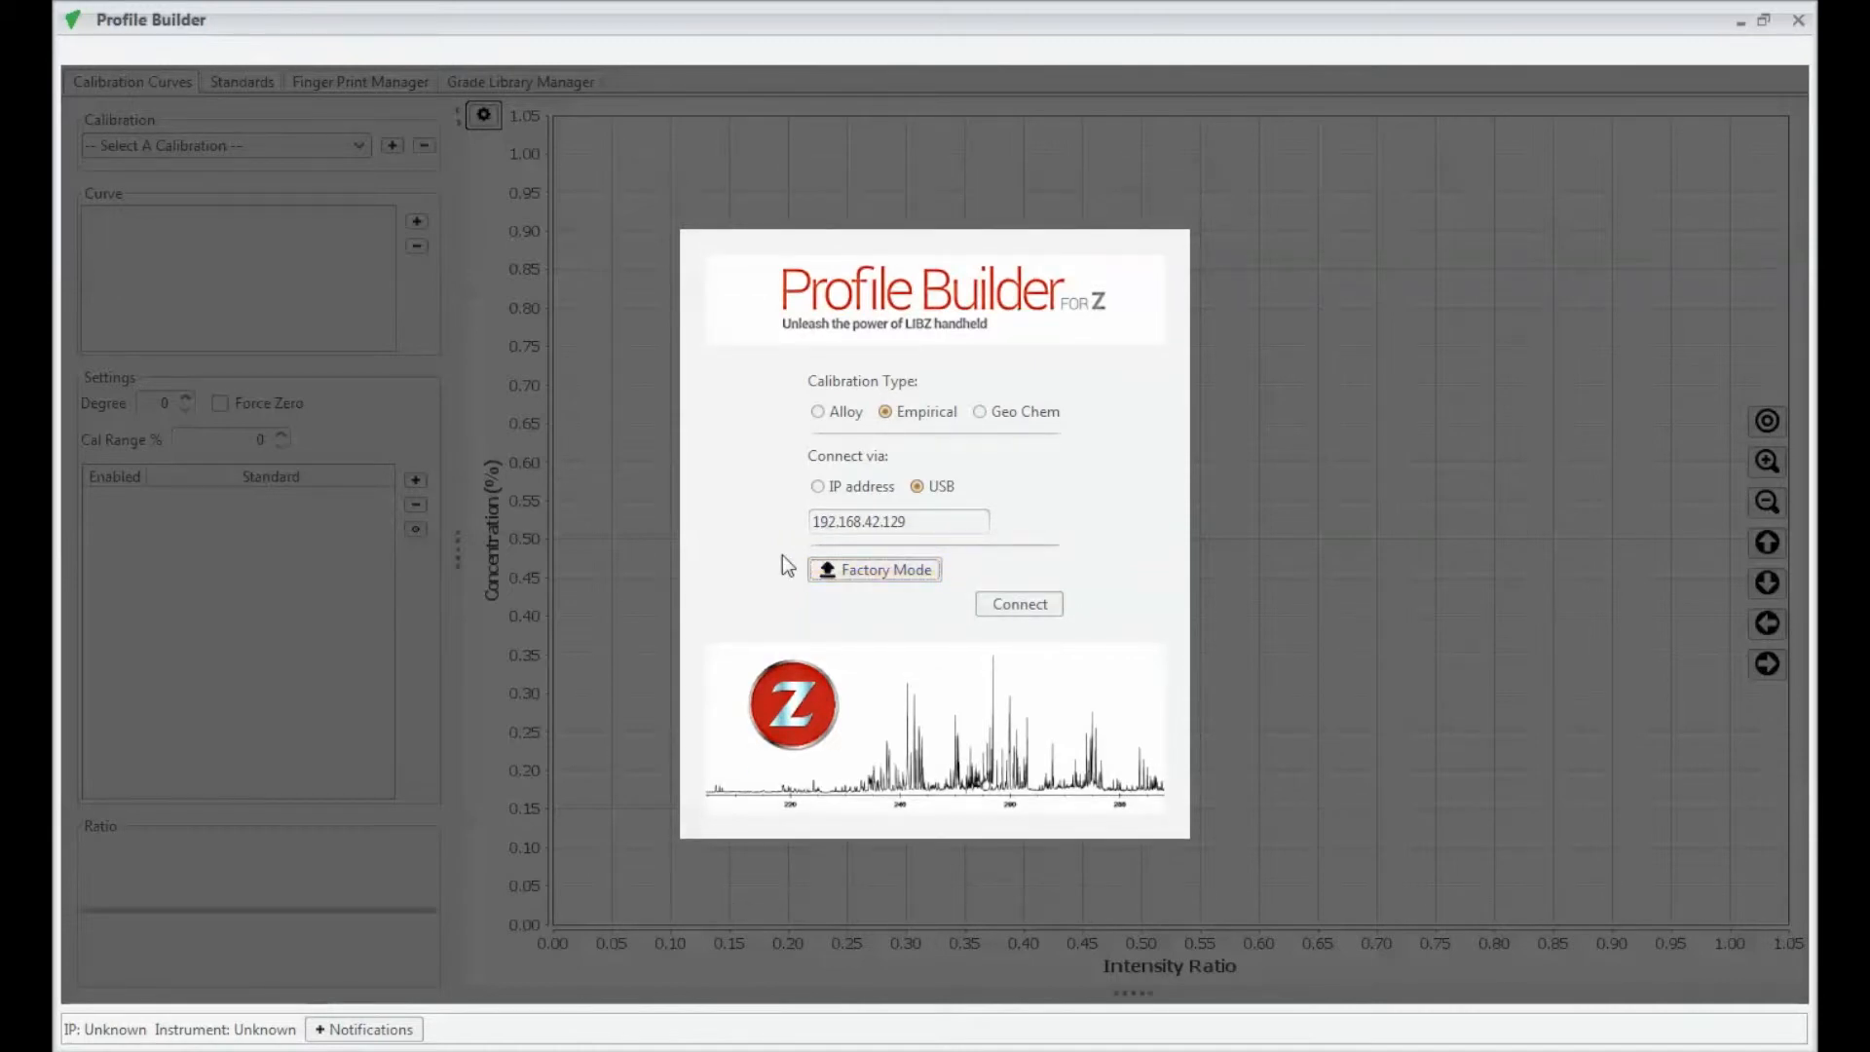
pyautogui.click(1019, 604)
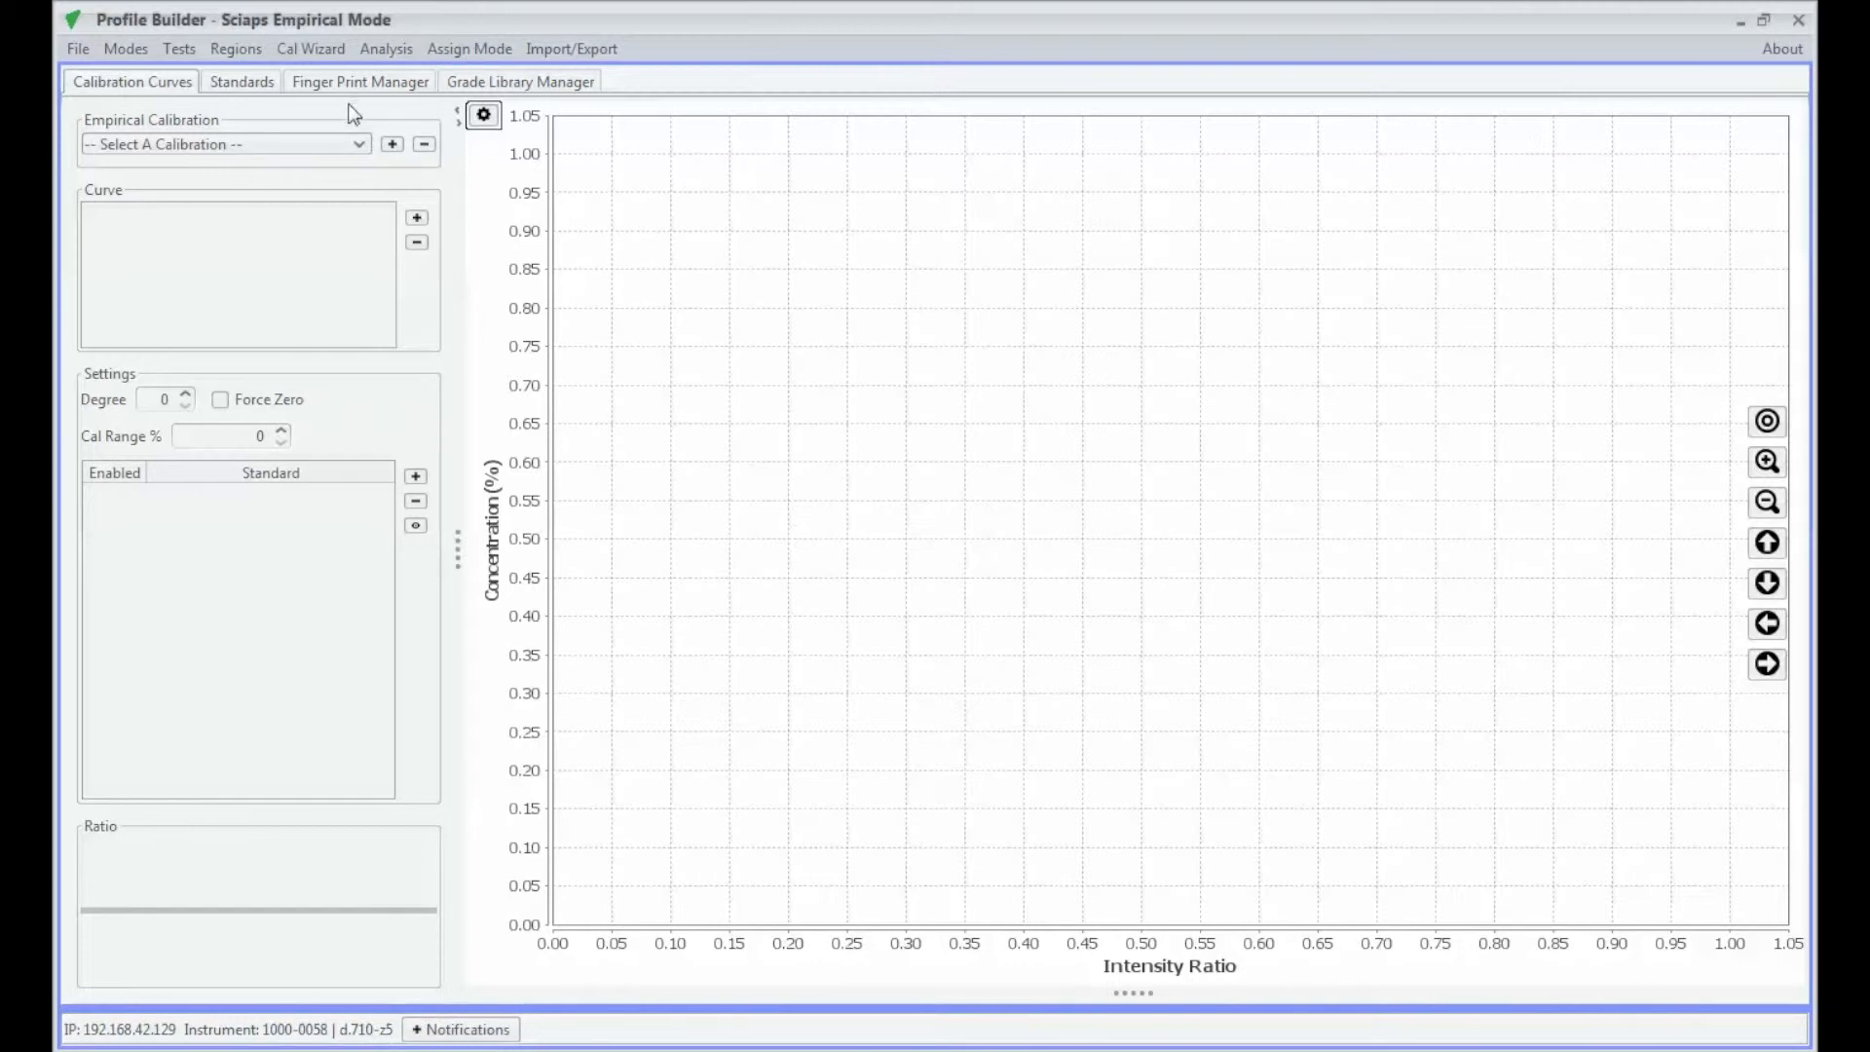
# Start a new calibration with the calibration wizard and name it Catalyst.
pyautogui.click(318, 51)
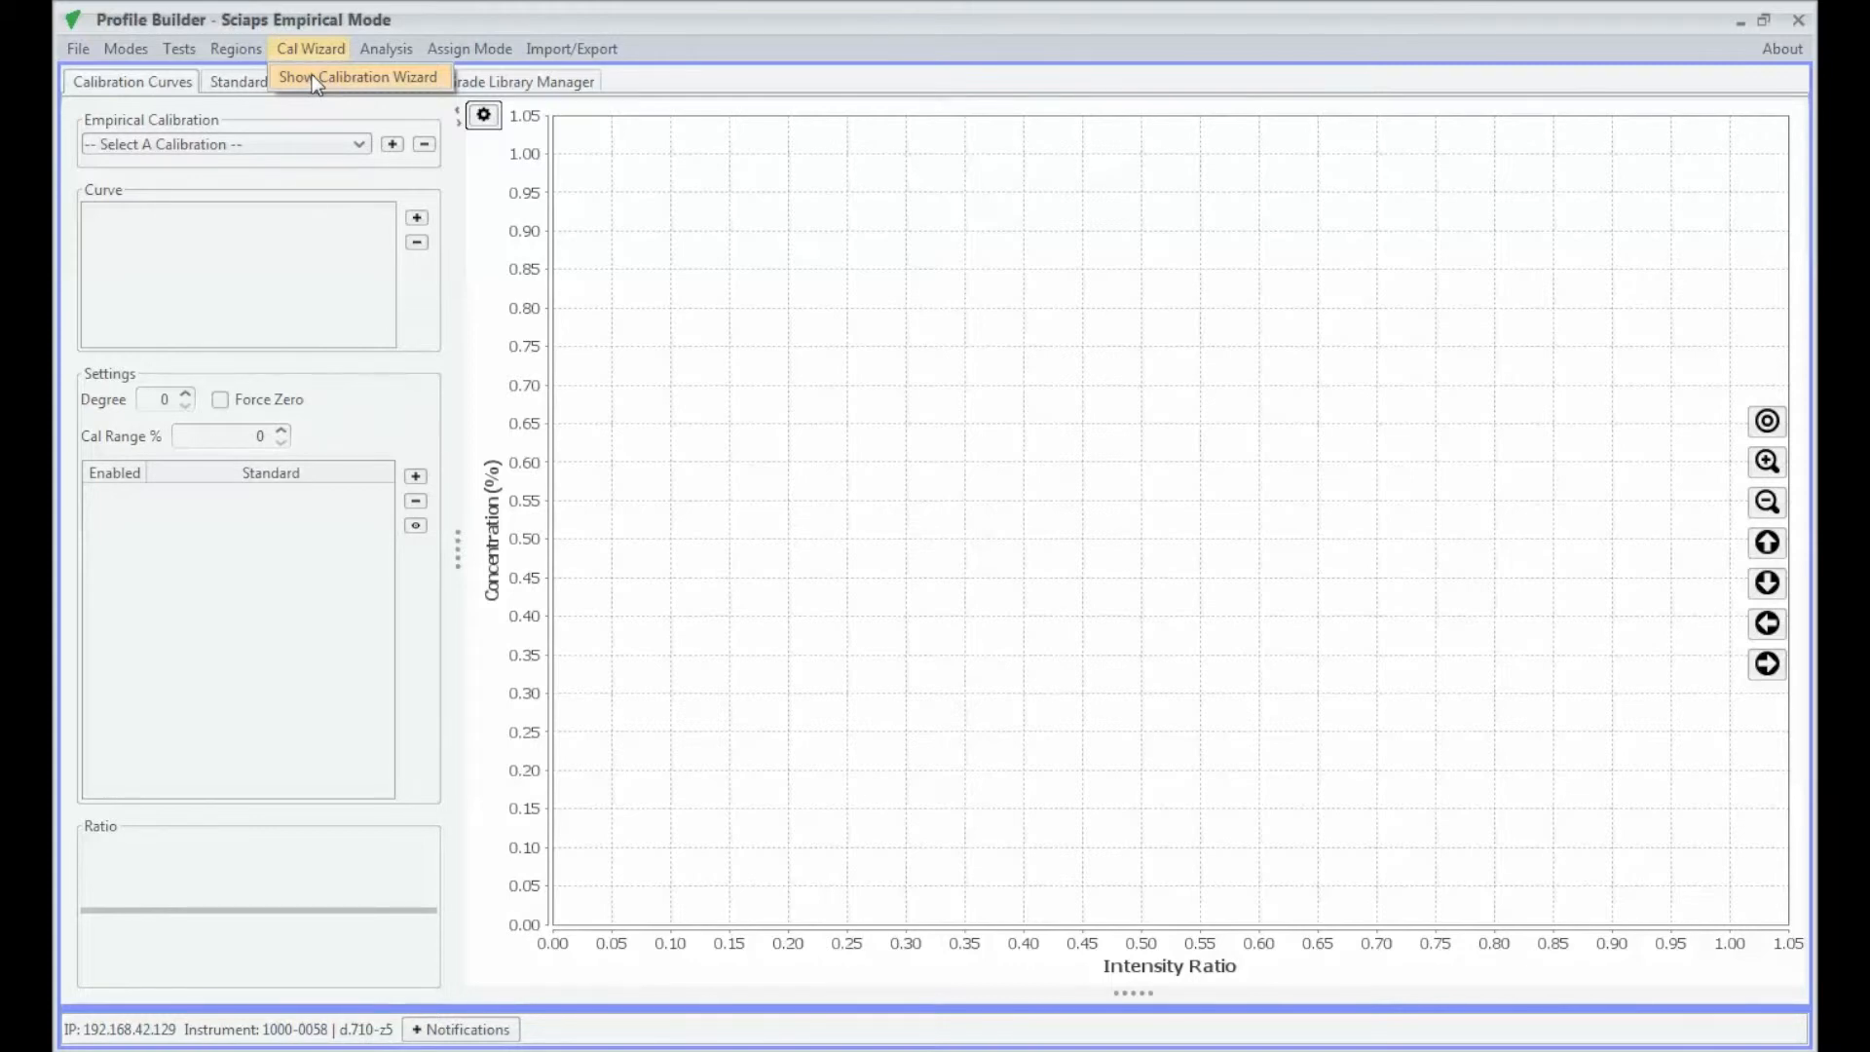
pyautogui.click(312, 76)
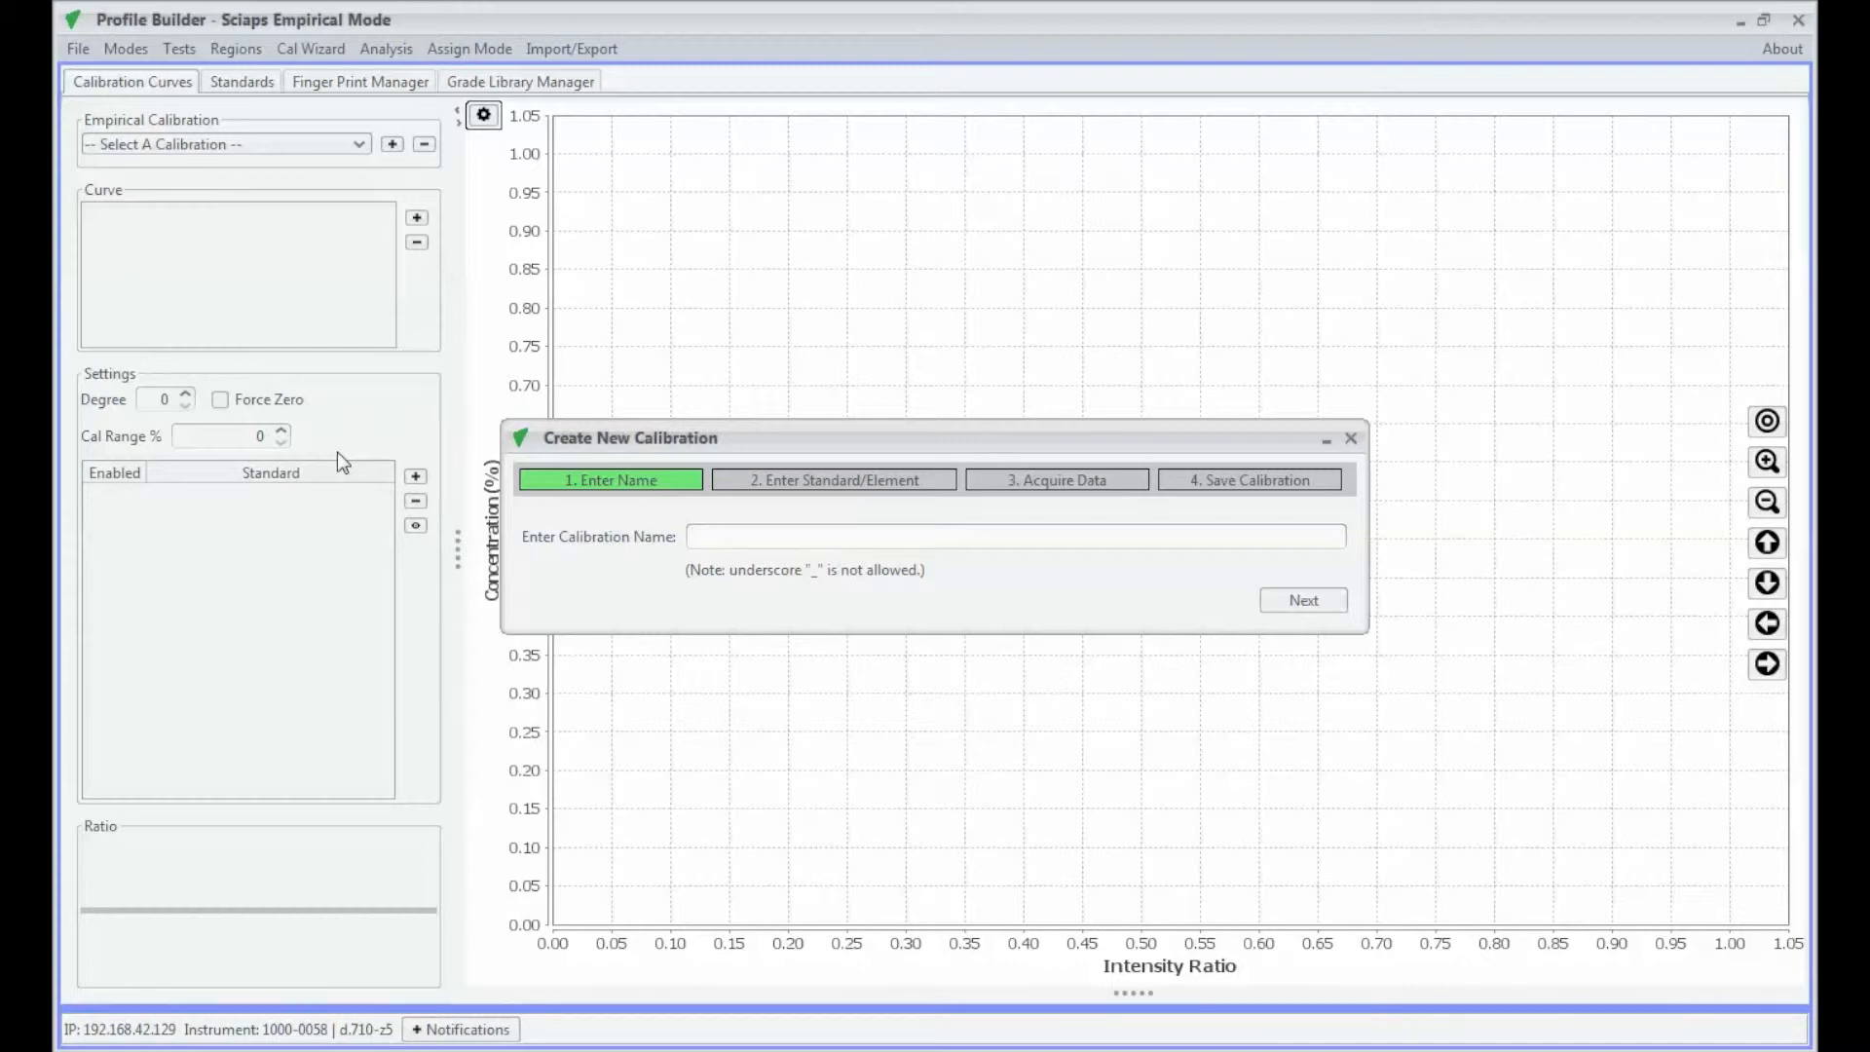
pyautogui.write('Catalyst')
pyautogui.click(1305, 601)
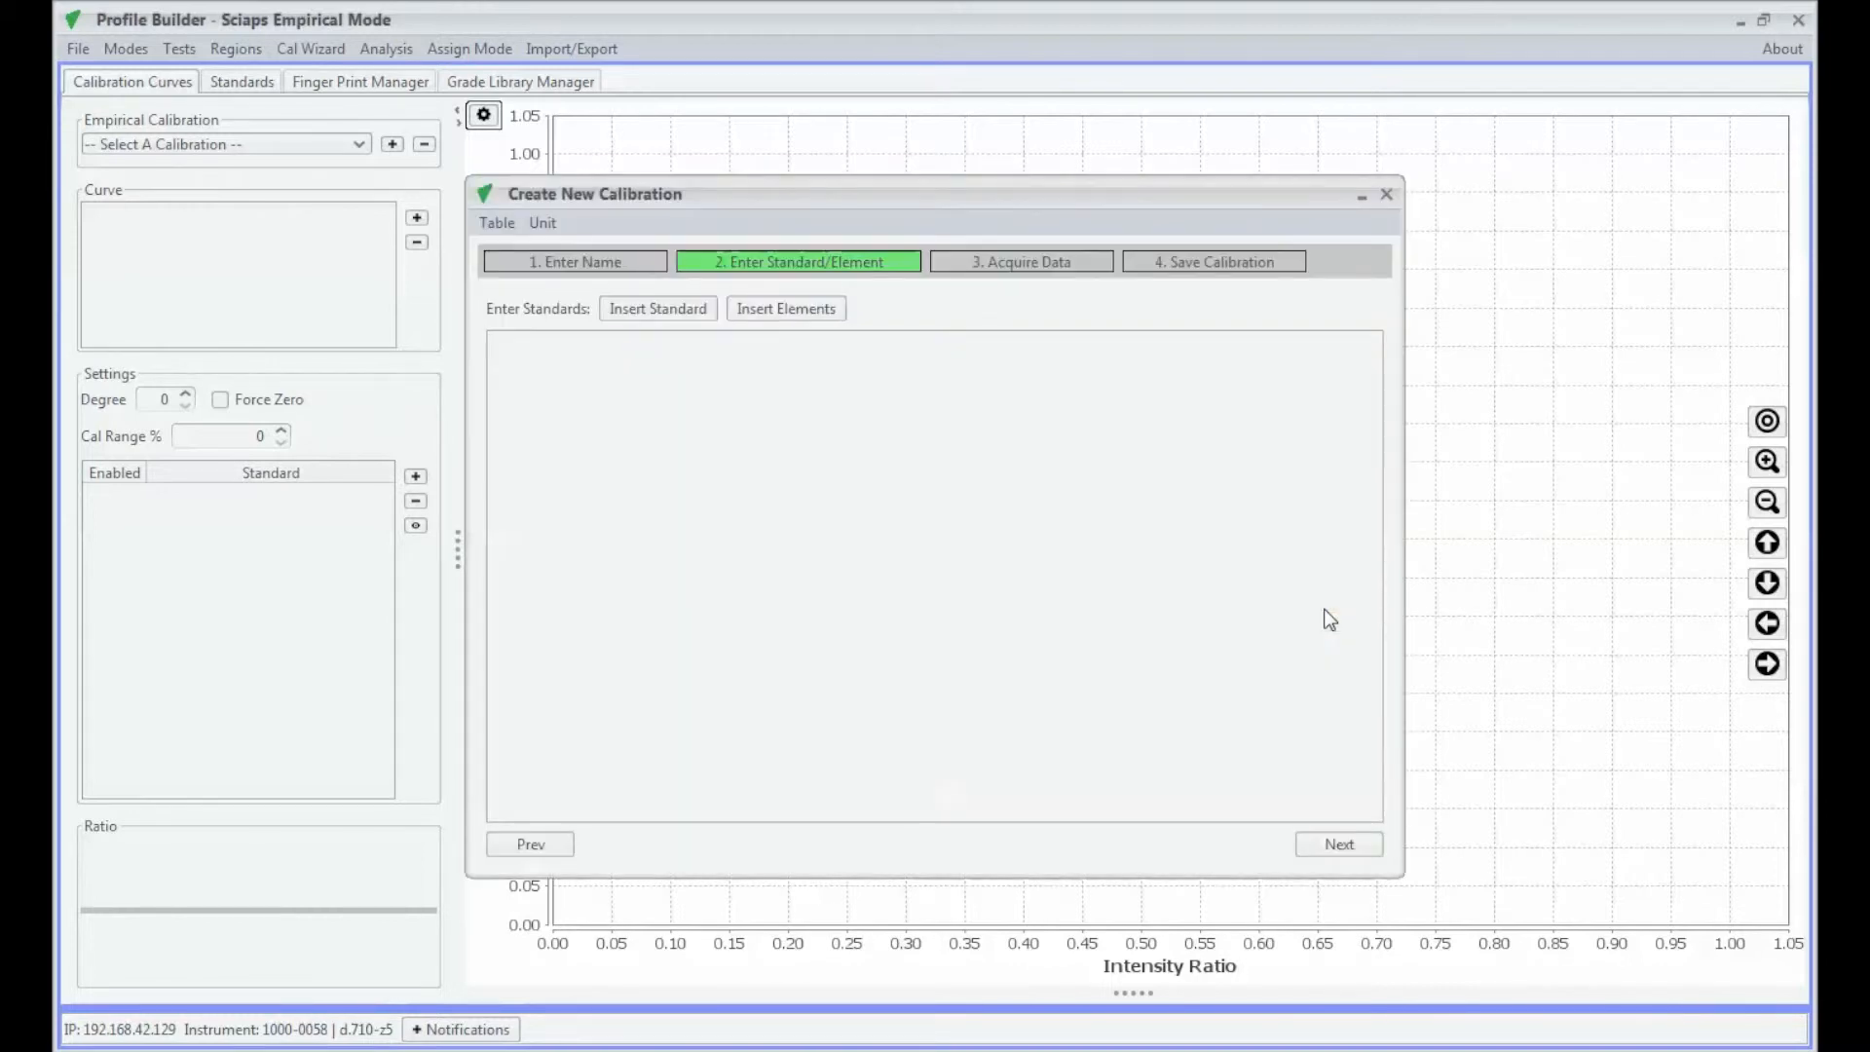
# Insert four standards in the calibration table and name them A, B, C and D.
pyautogui.click(642, 318)
pyautogui.click(642, 318)
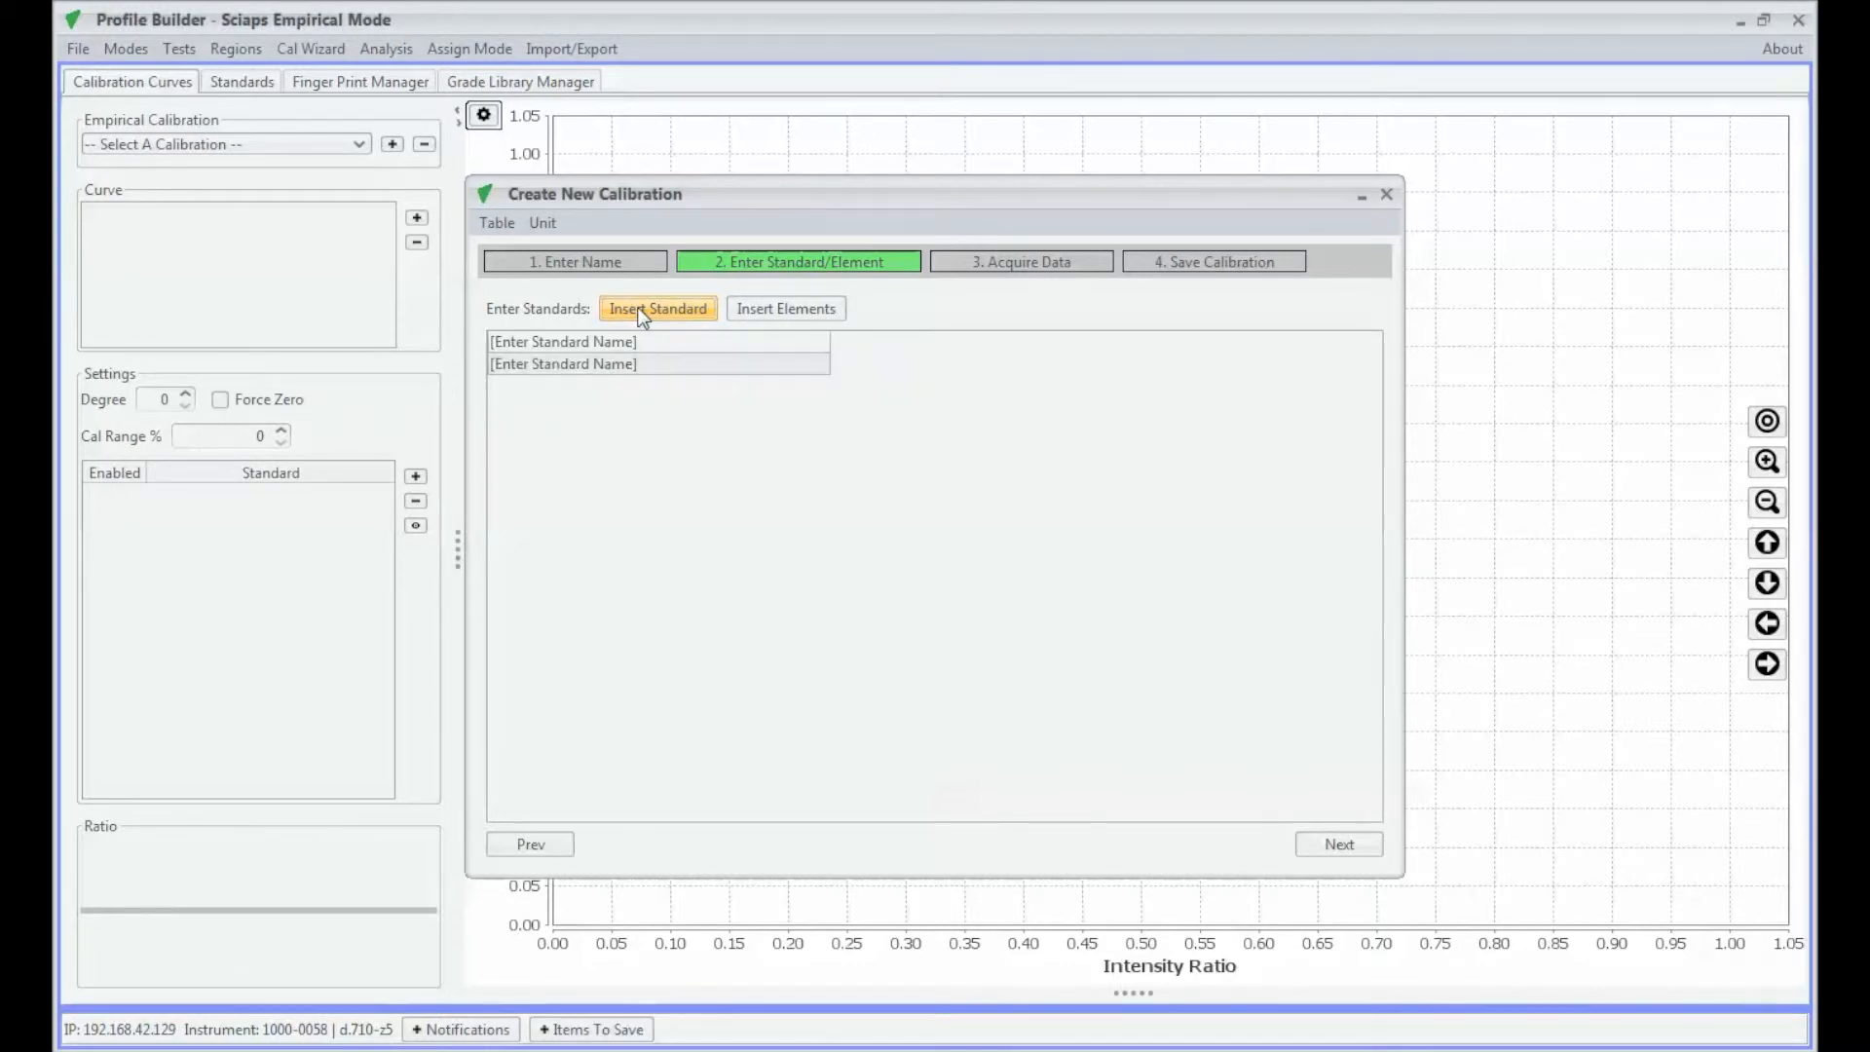
pyautogui.click(642, 317)
pyautogui.click(641, 317)
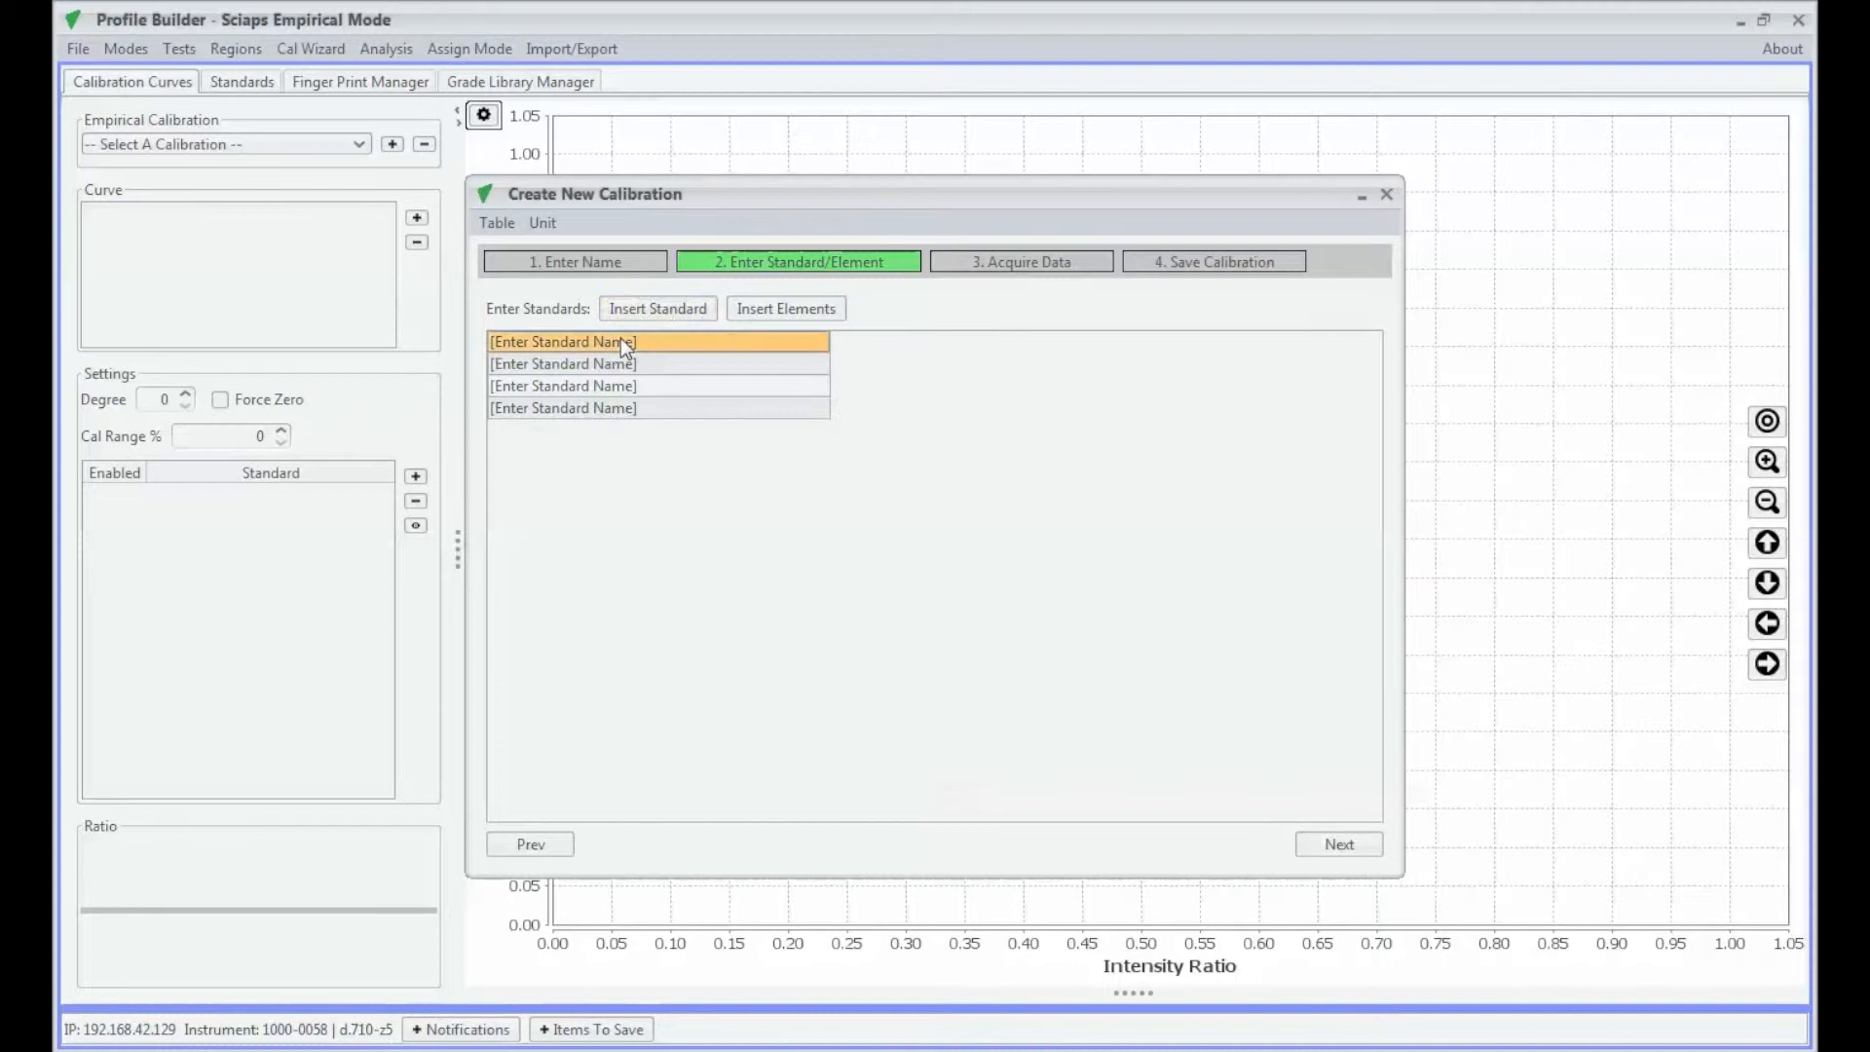
pyautogui.doubleClick(635, 341)
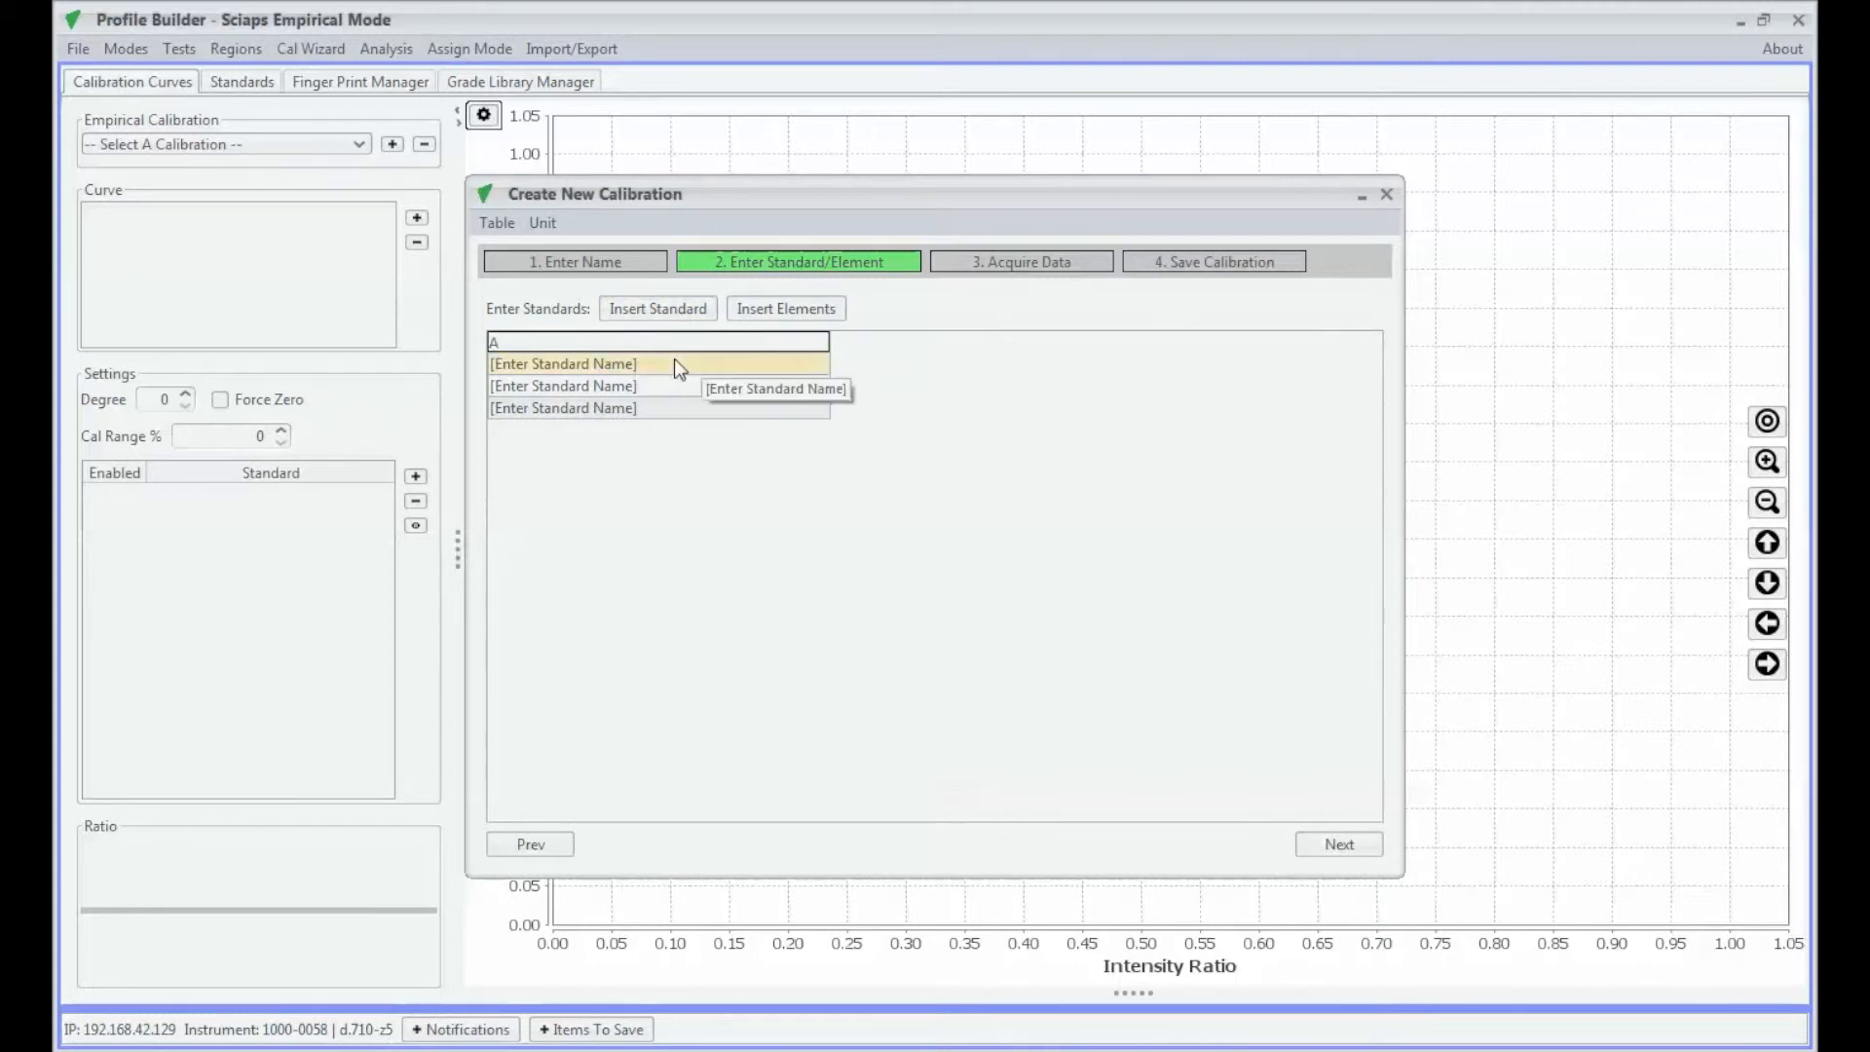
pyautogui.write('A')
pyautogui.doubleClick(674, 360)
pyautogui.write('B')
pyautogui.doubleClick(645, 389)
pyautogui.write('C')
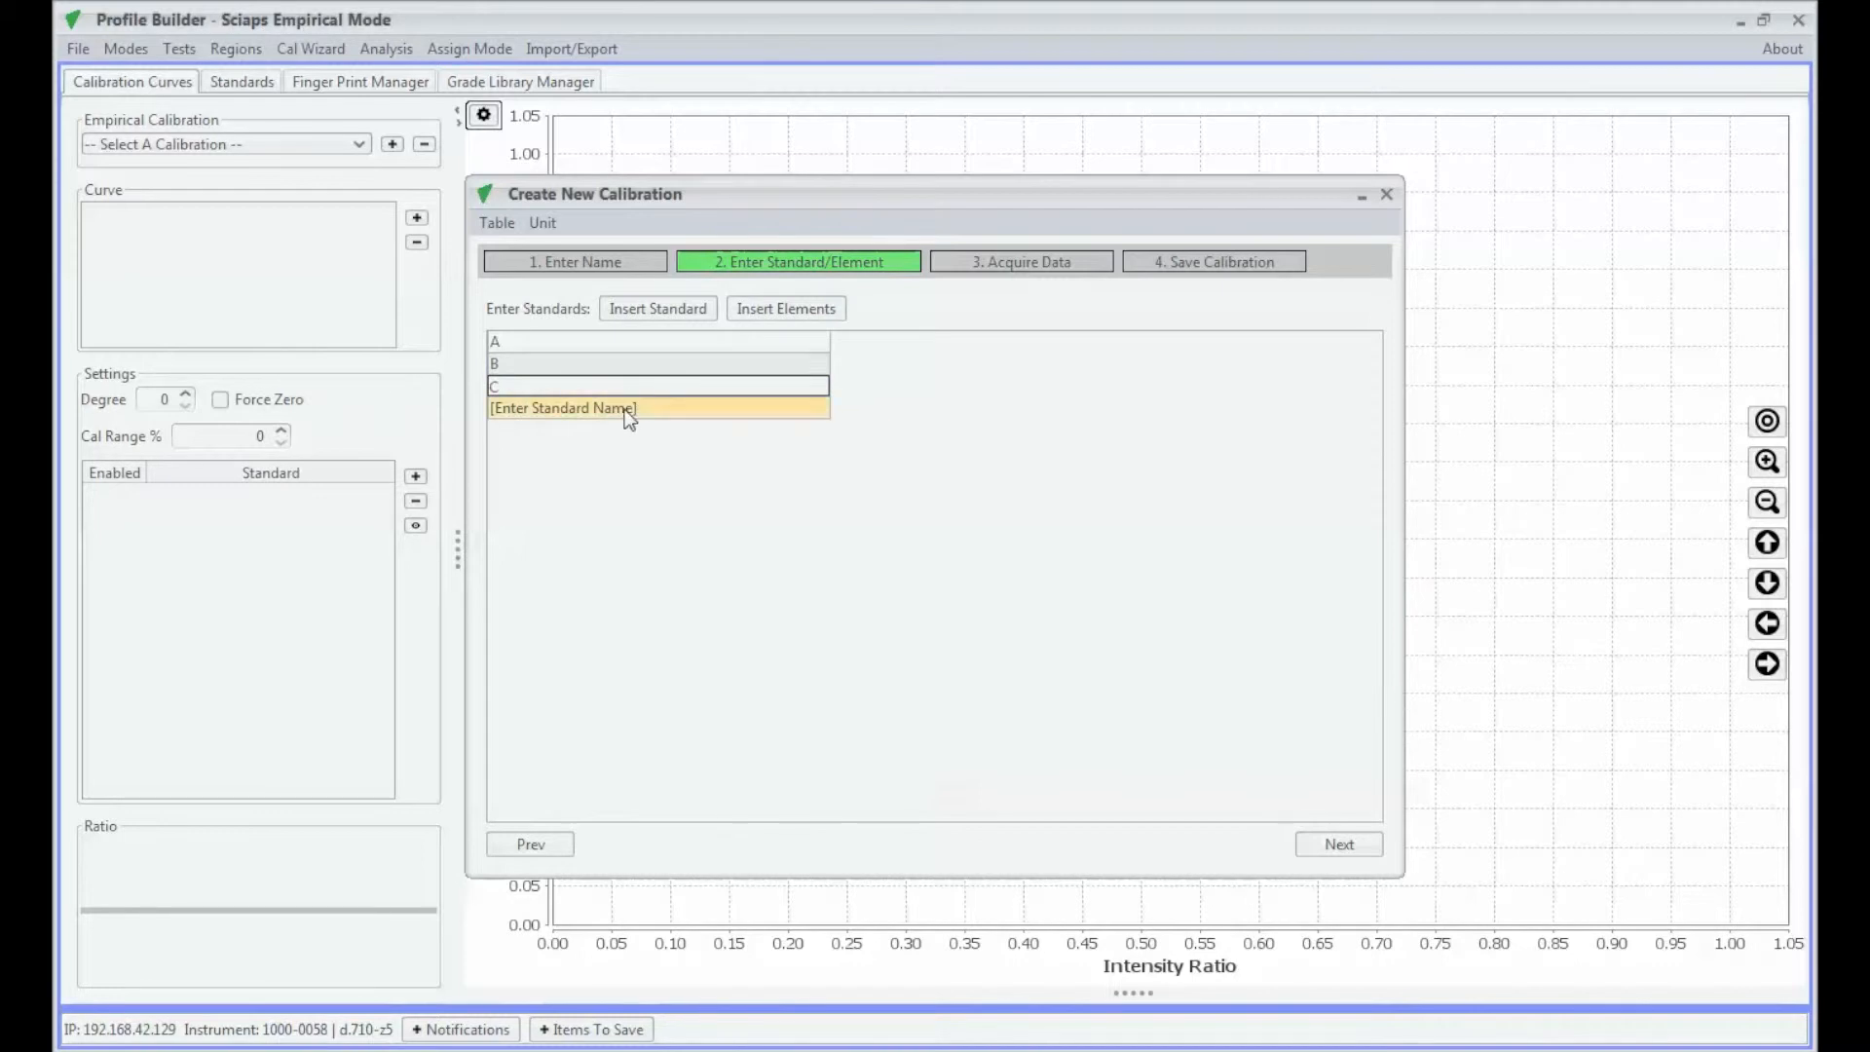
pyautogui.doubleClick(633, 409)
pyautogui.write('D')
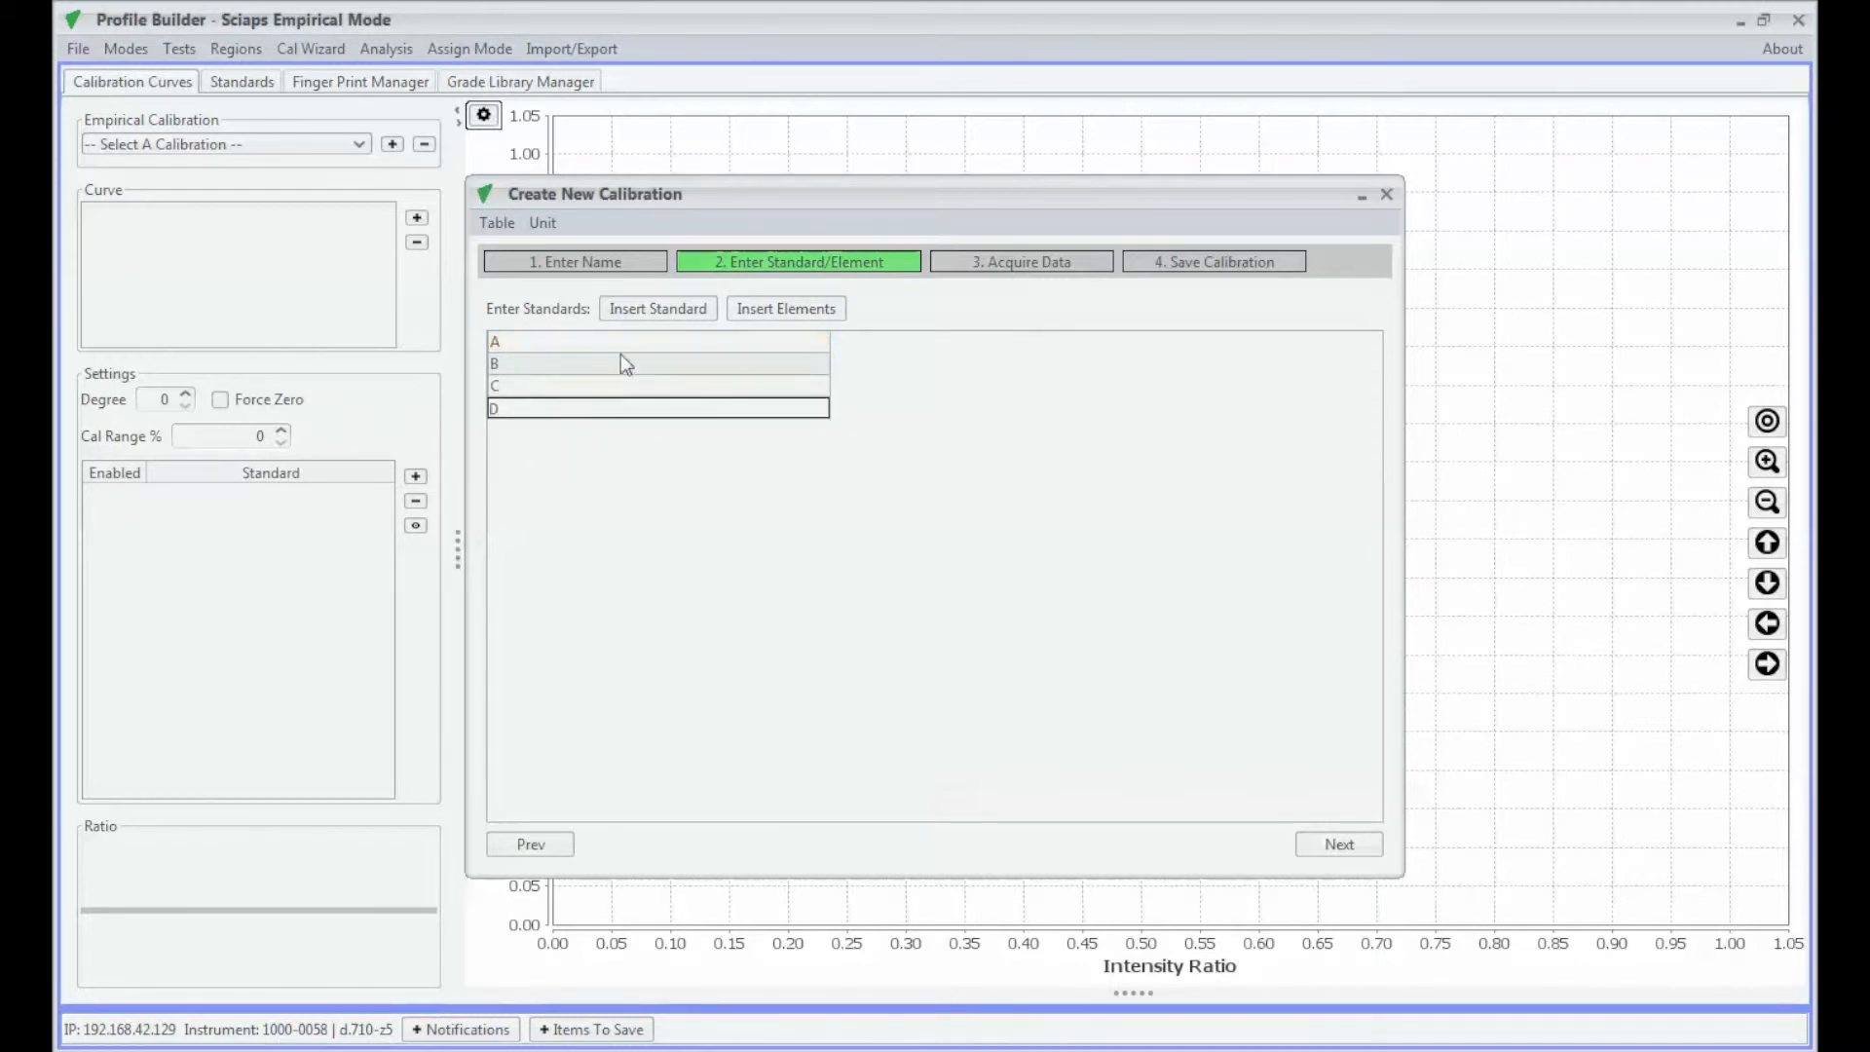
# Insert the elements Pt, Pd, Rh, Mg and Ce as columns of the standards table.
pyautogui.click(804, 320)
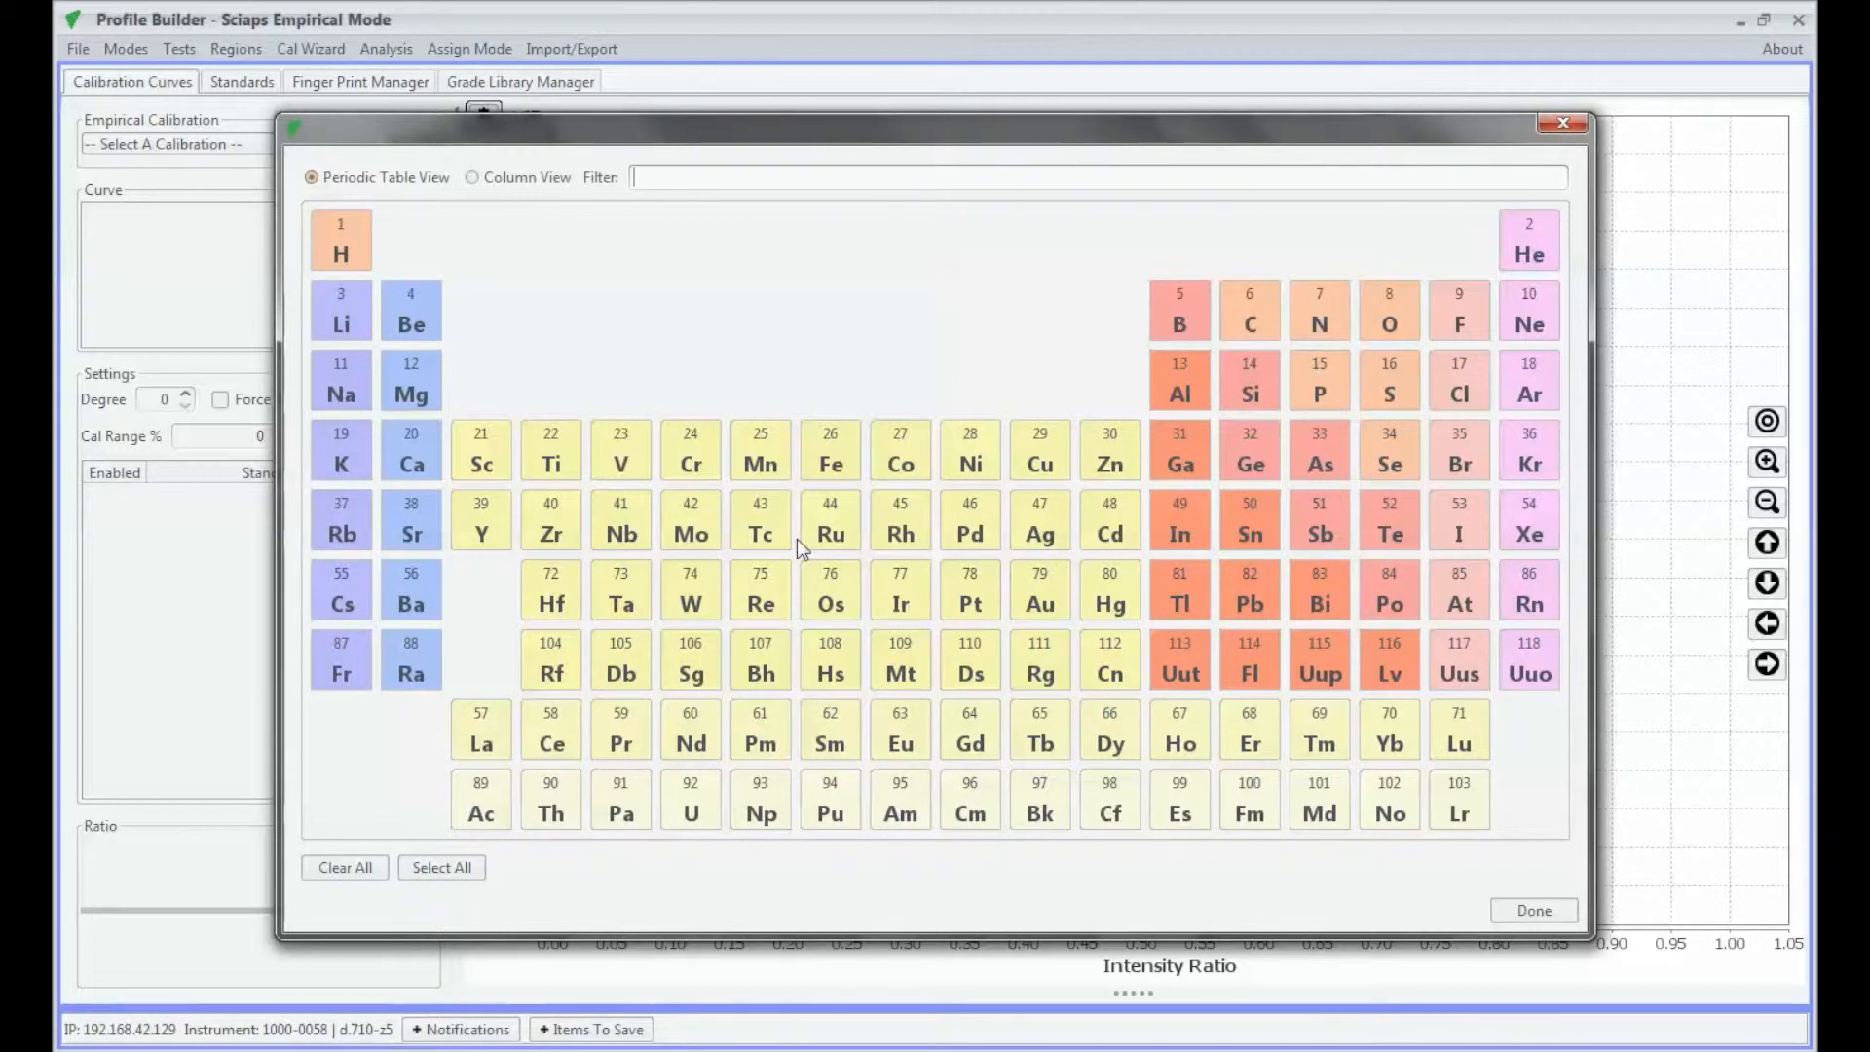
pyautogui.click(956, 584)
pyautogui.click(966, 533)
pyautogui.click(890, 536)
pyautogui.click(418, 379)
pyautogui.click(537, 750)
pyautogui.click(1532, 908)
# Set the concentration unit to PPM and enter platinum values 1582, 1981, 427 and 1356 for standards A to D.
pyautogui.click(890, 368)
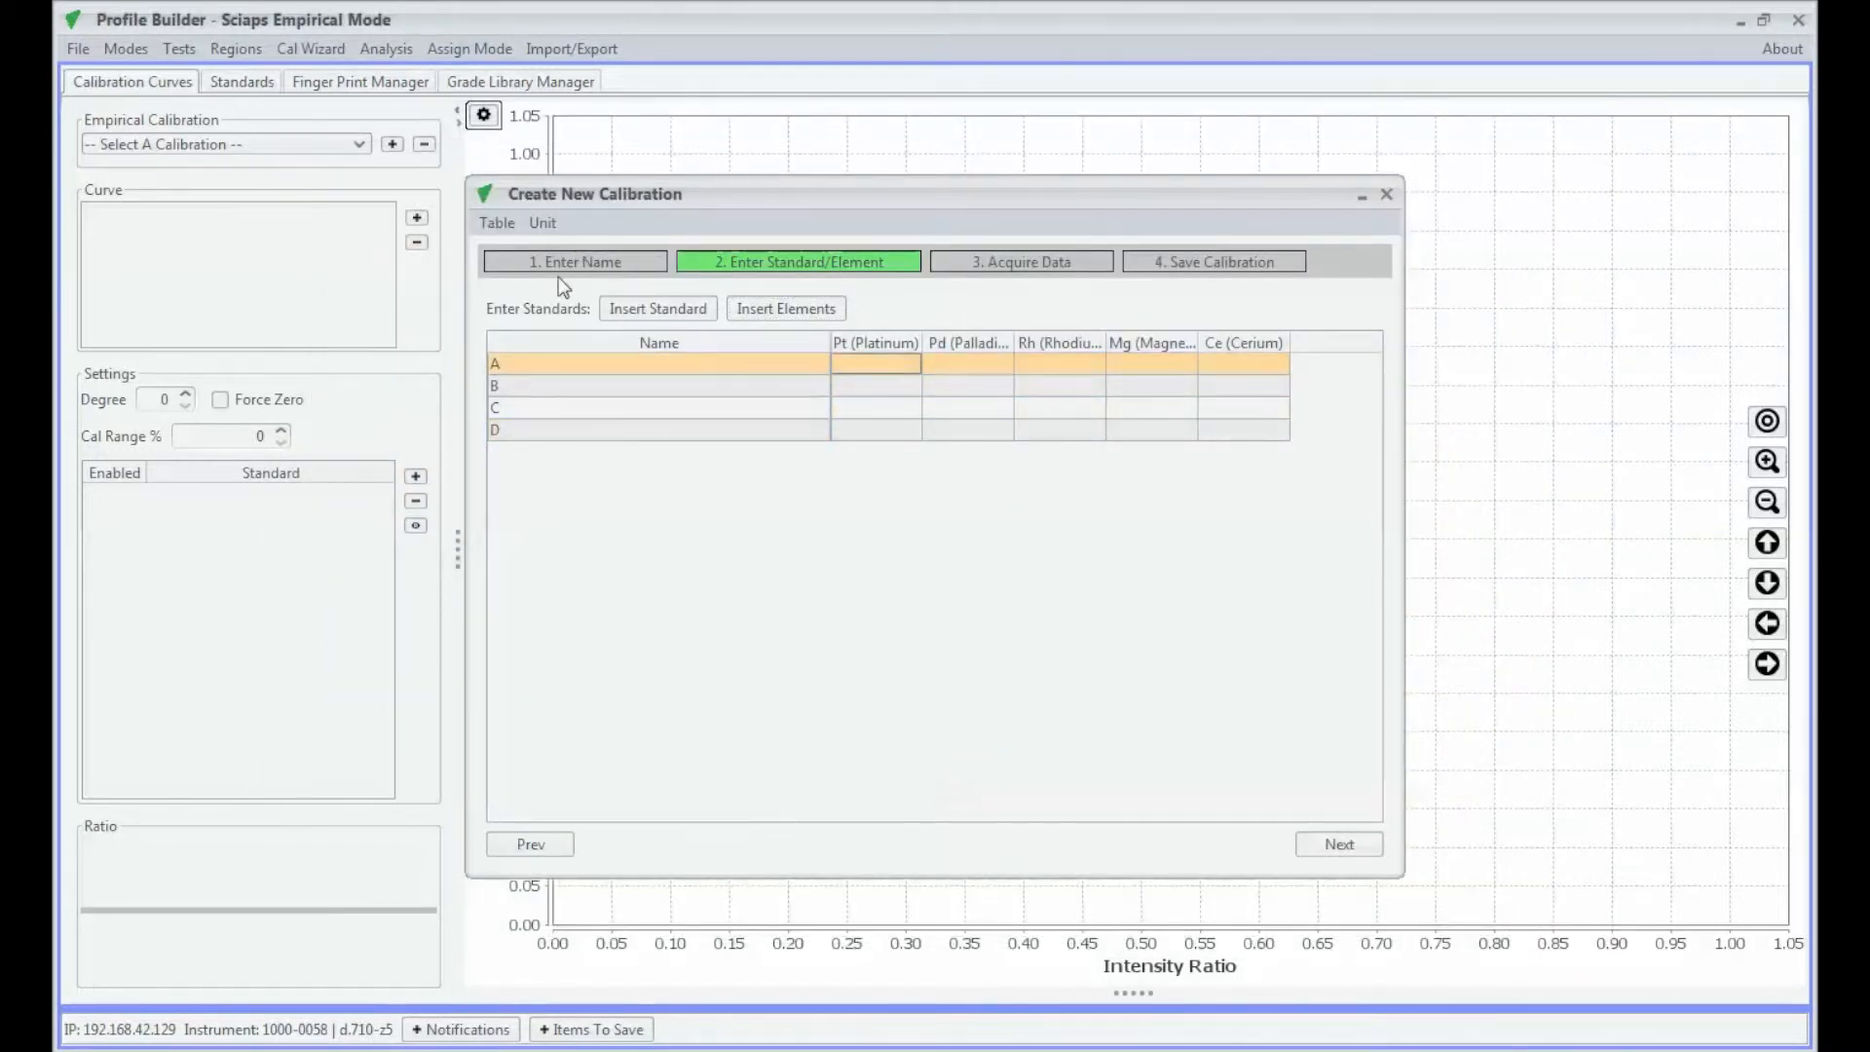
pyautogui.click(542, 222)
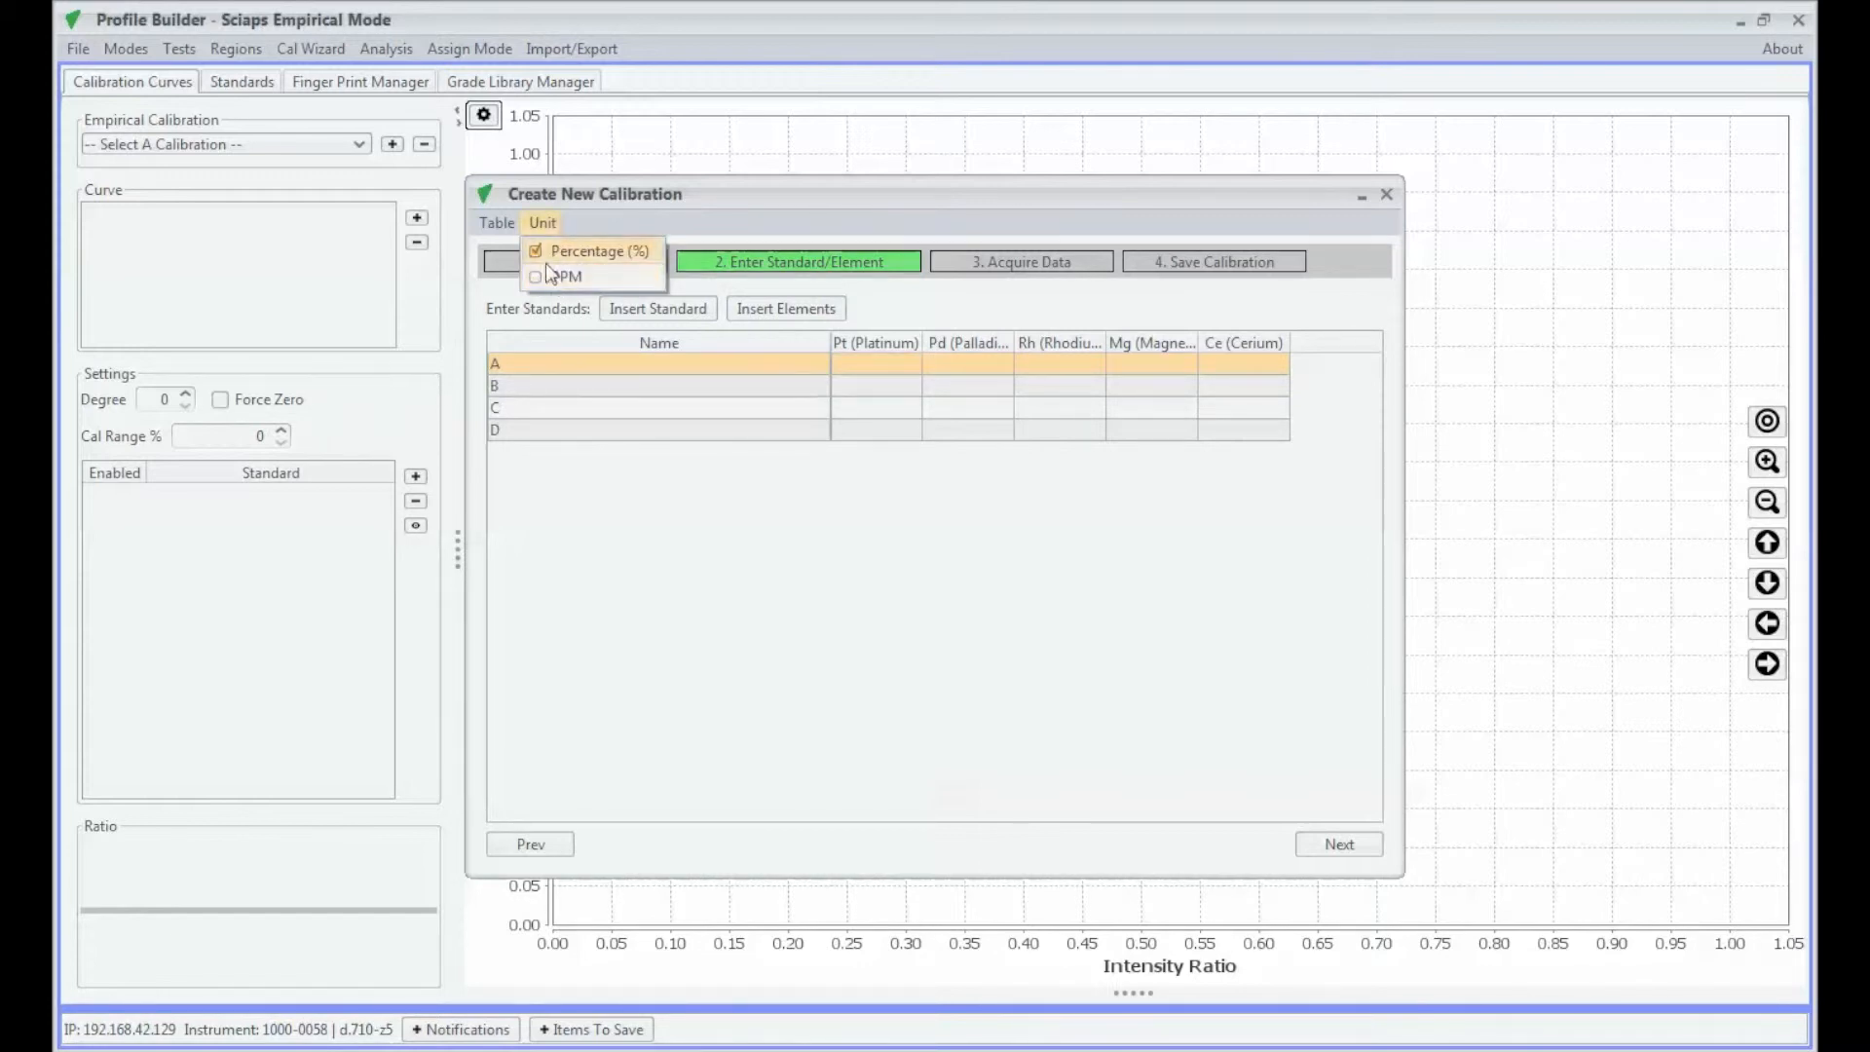
pyautogui.click(537, 276)
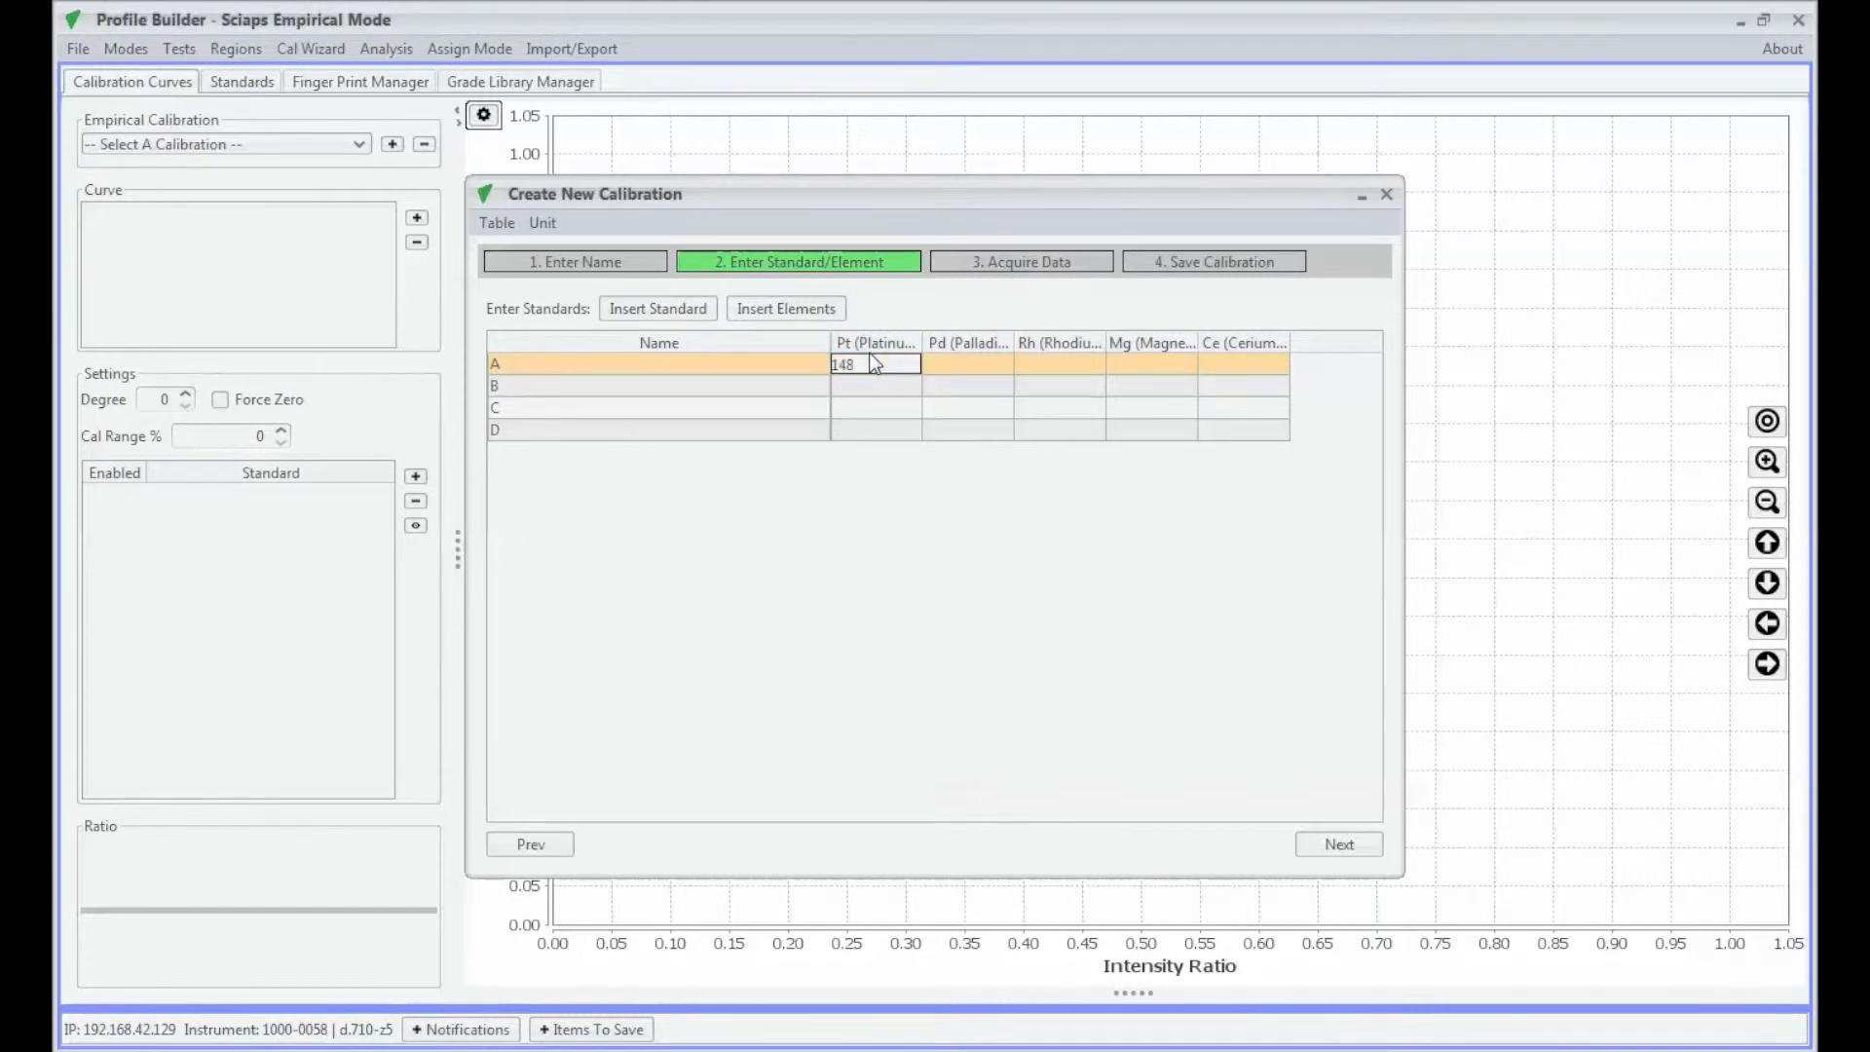
pyautogui.click(873, 363)
pyautogui.write('1582')
pyautogui.press('Return')
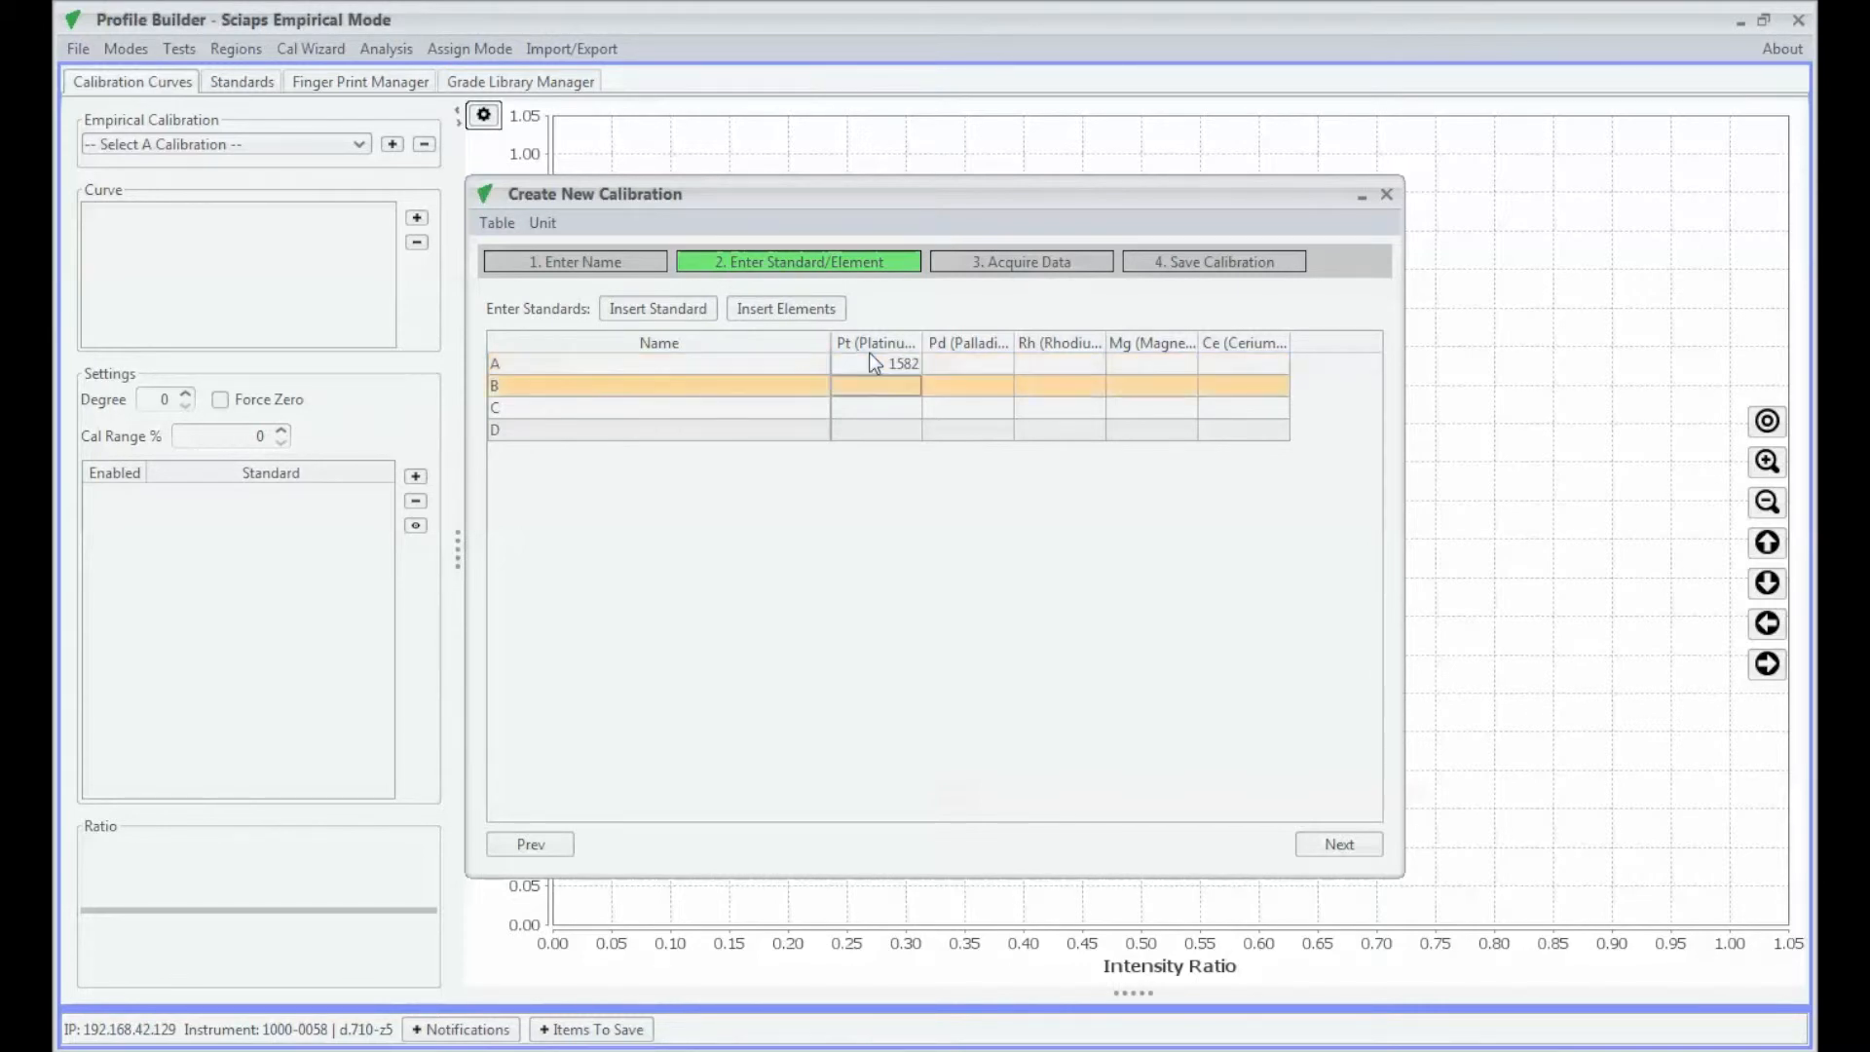
pyautogui.write('1981')
pyautogui.press('Return')
pyautogui.write('427')
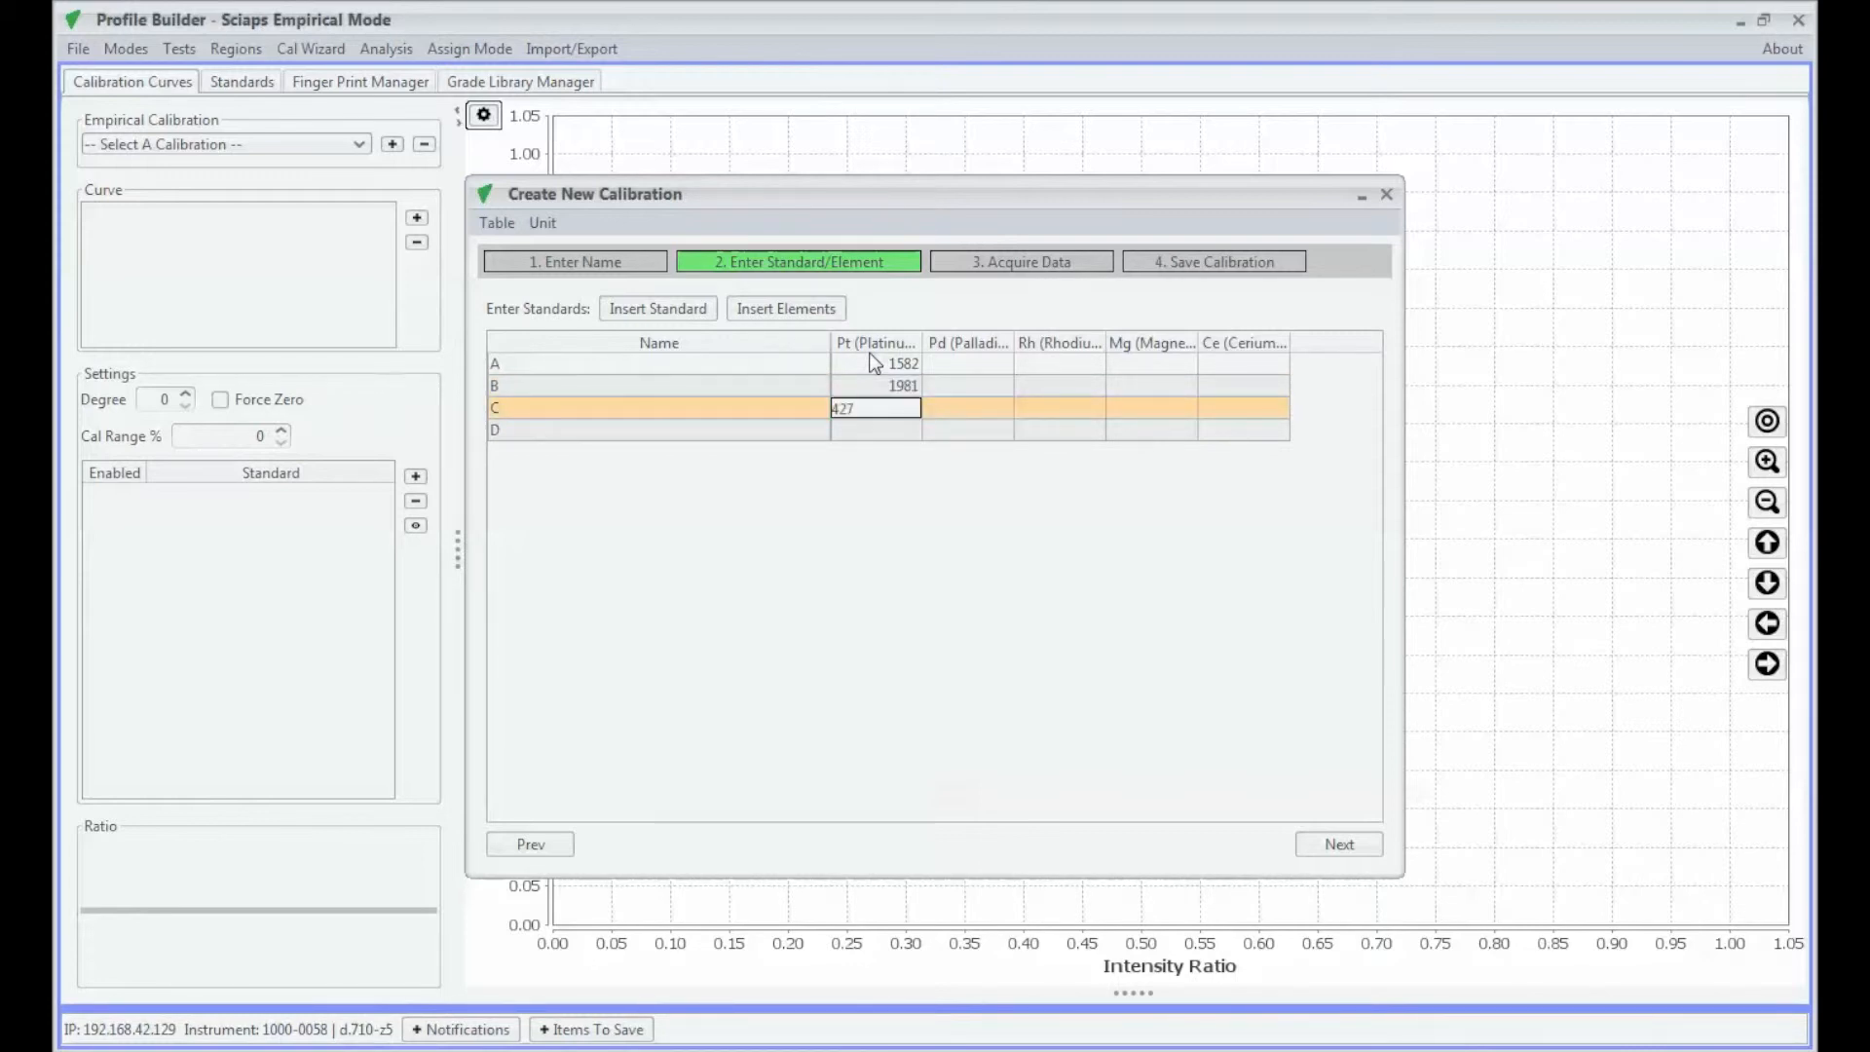
pyautogui.press('Return')
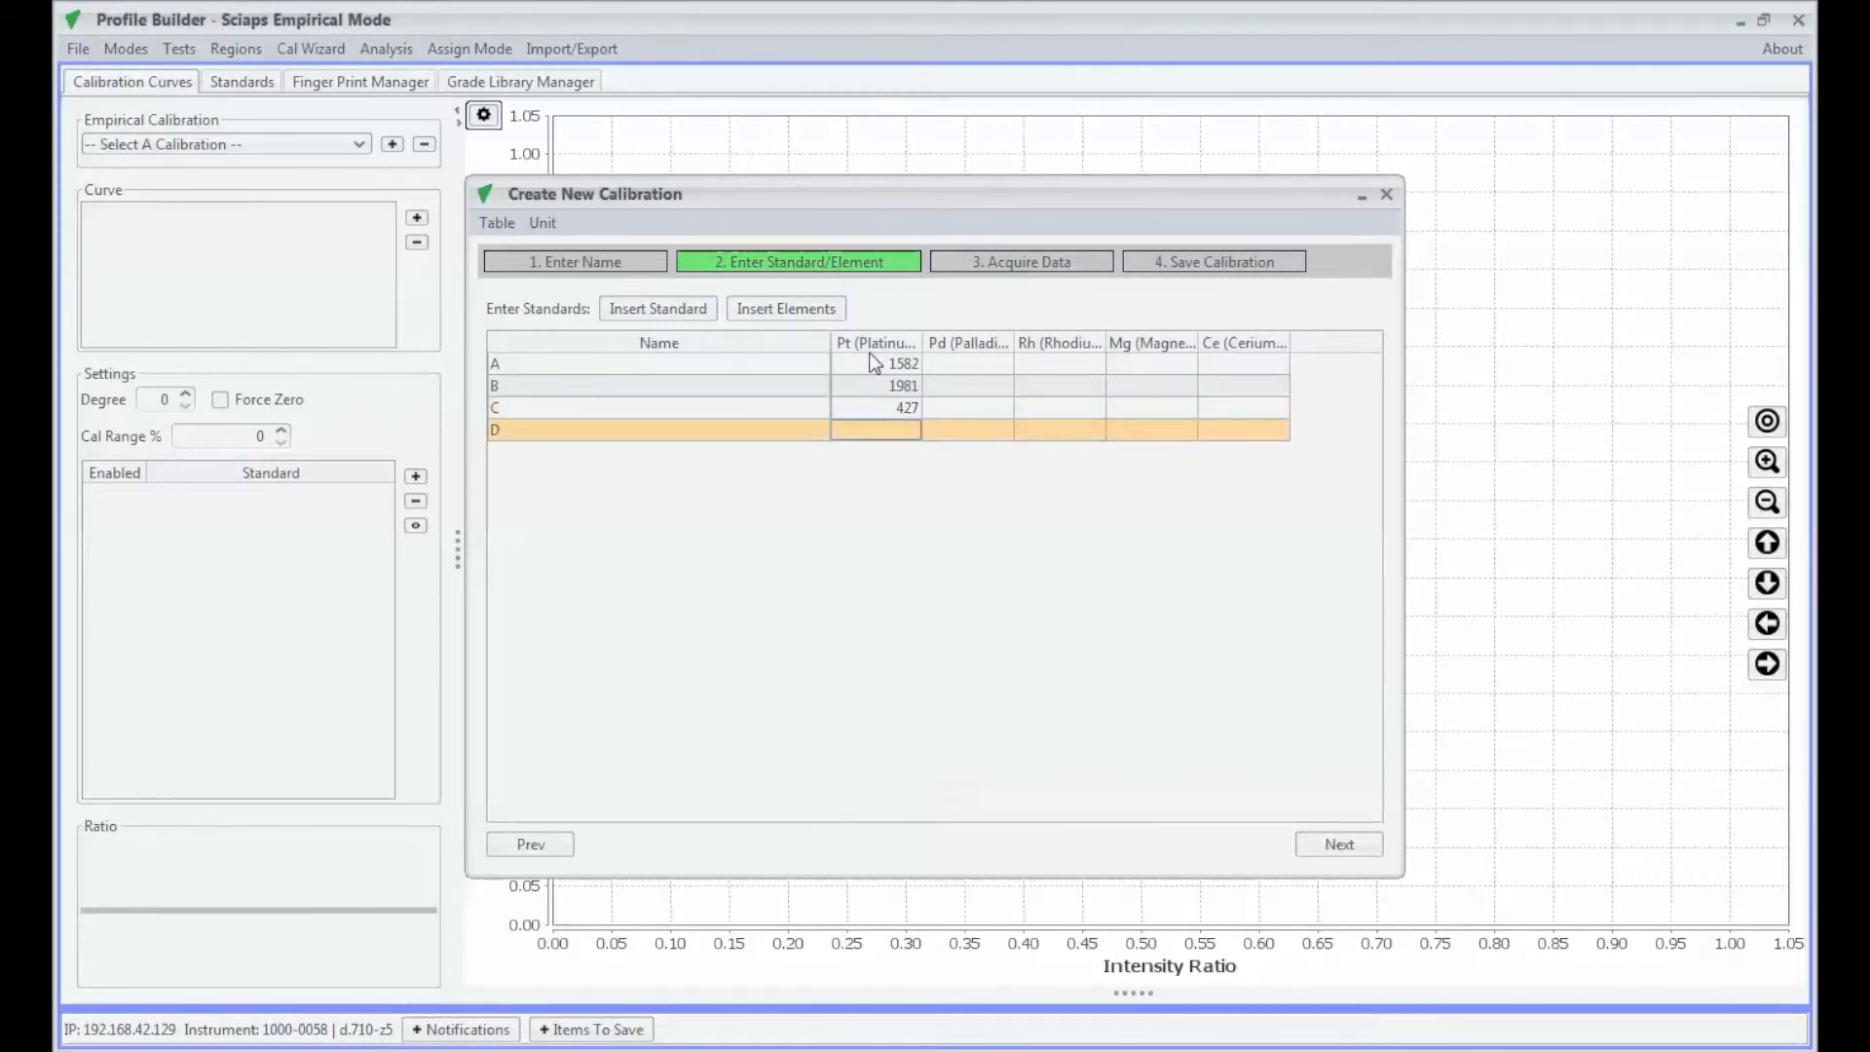
pyautogui.write('1356')
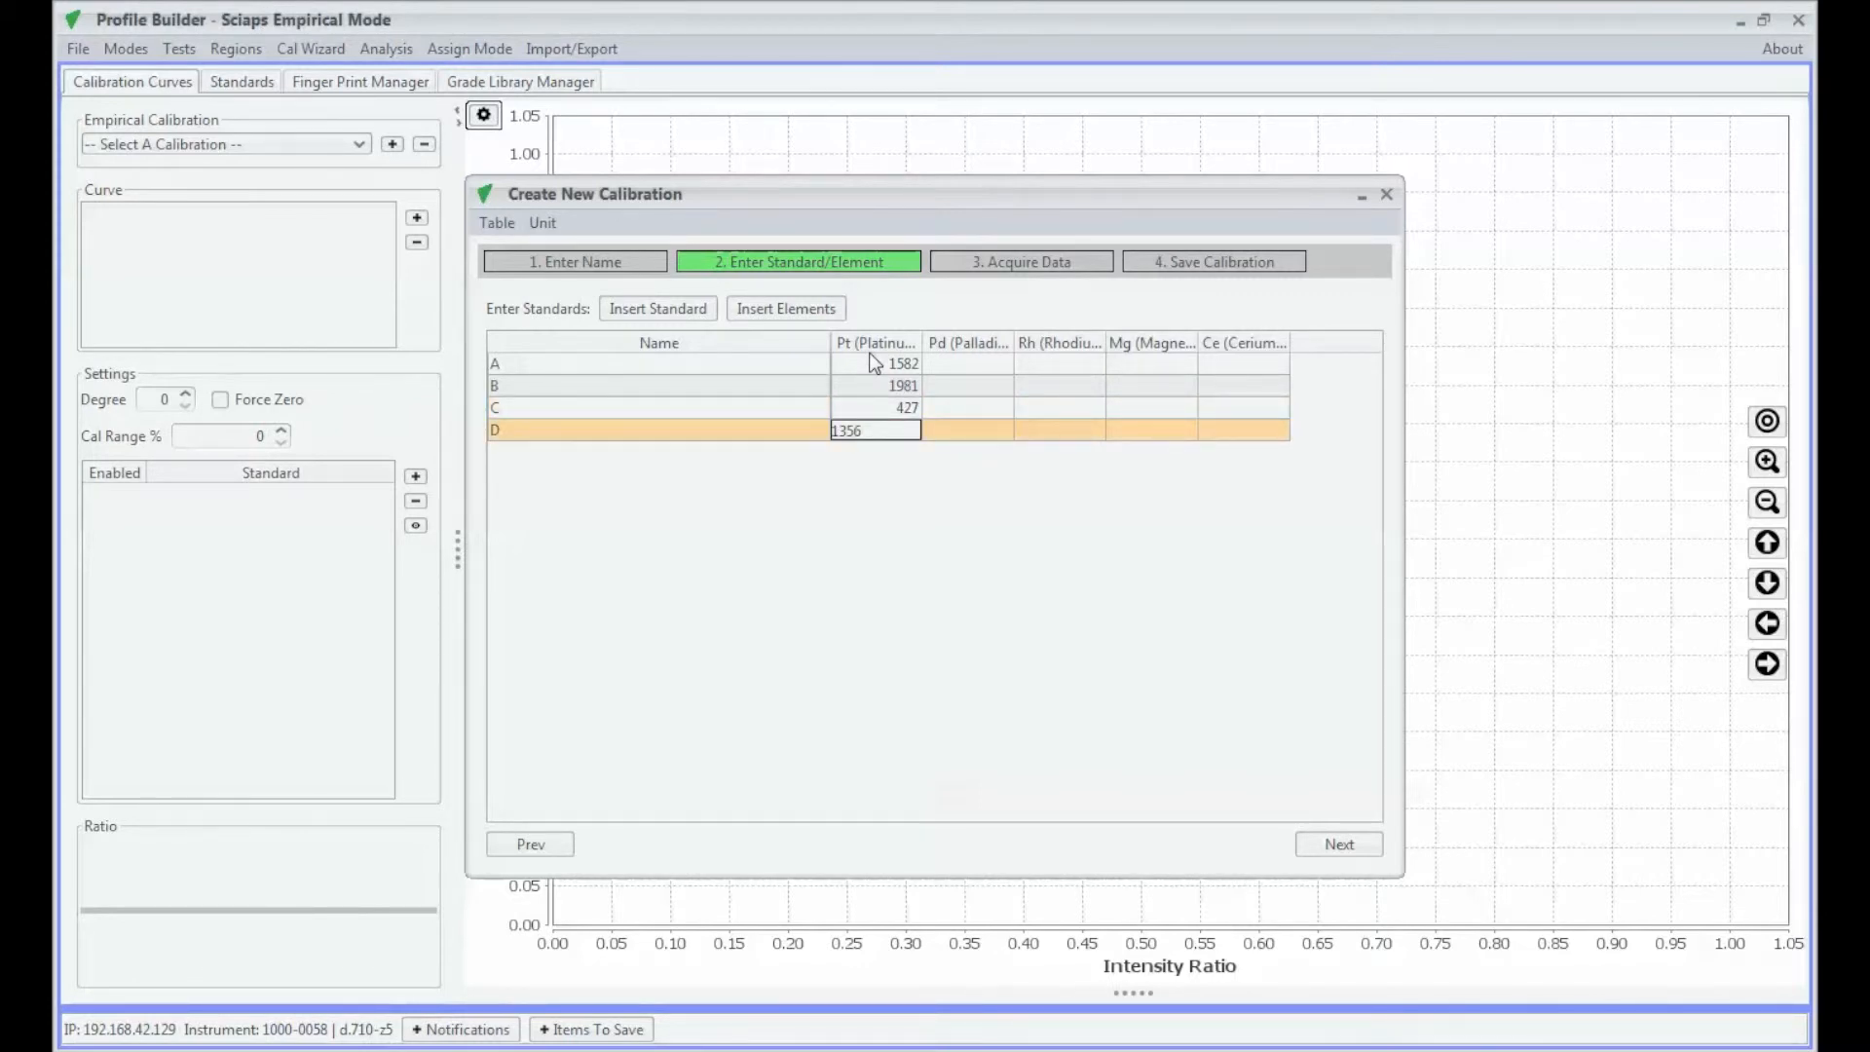
# Enter palladium concentrations of 550 ppm for standard A and 589 ppm for standard B.
pyautogui.click(962, 356)
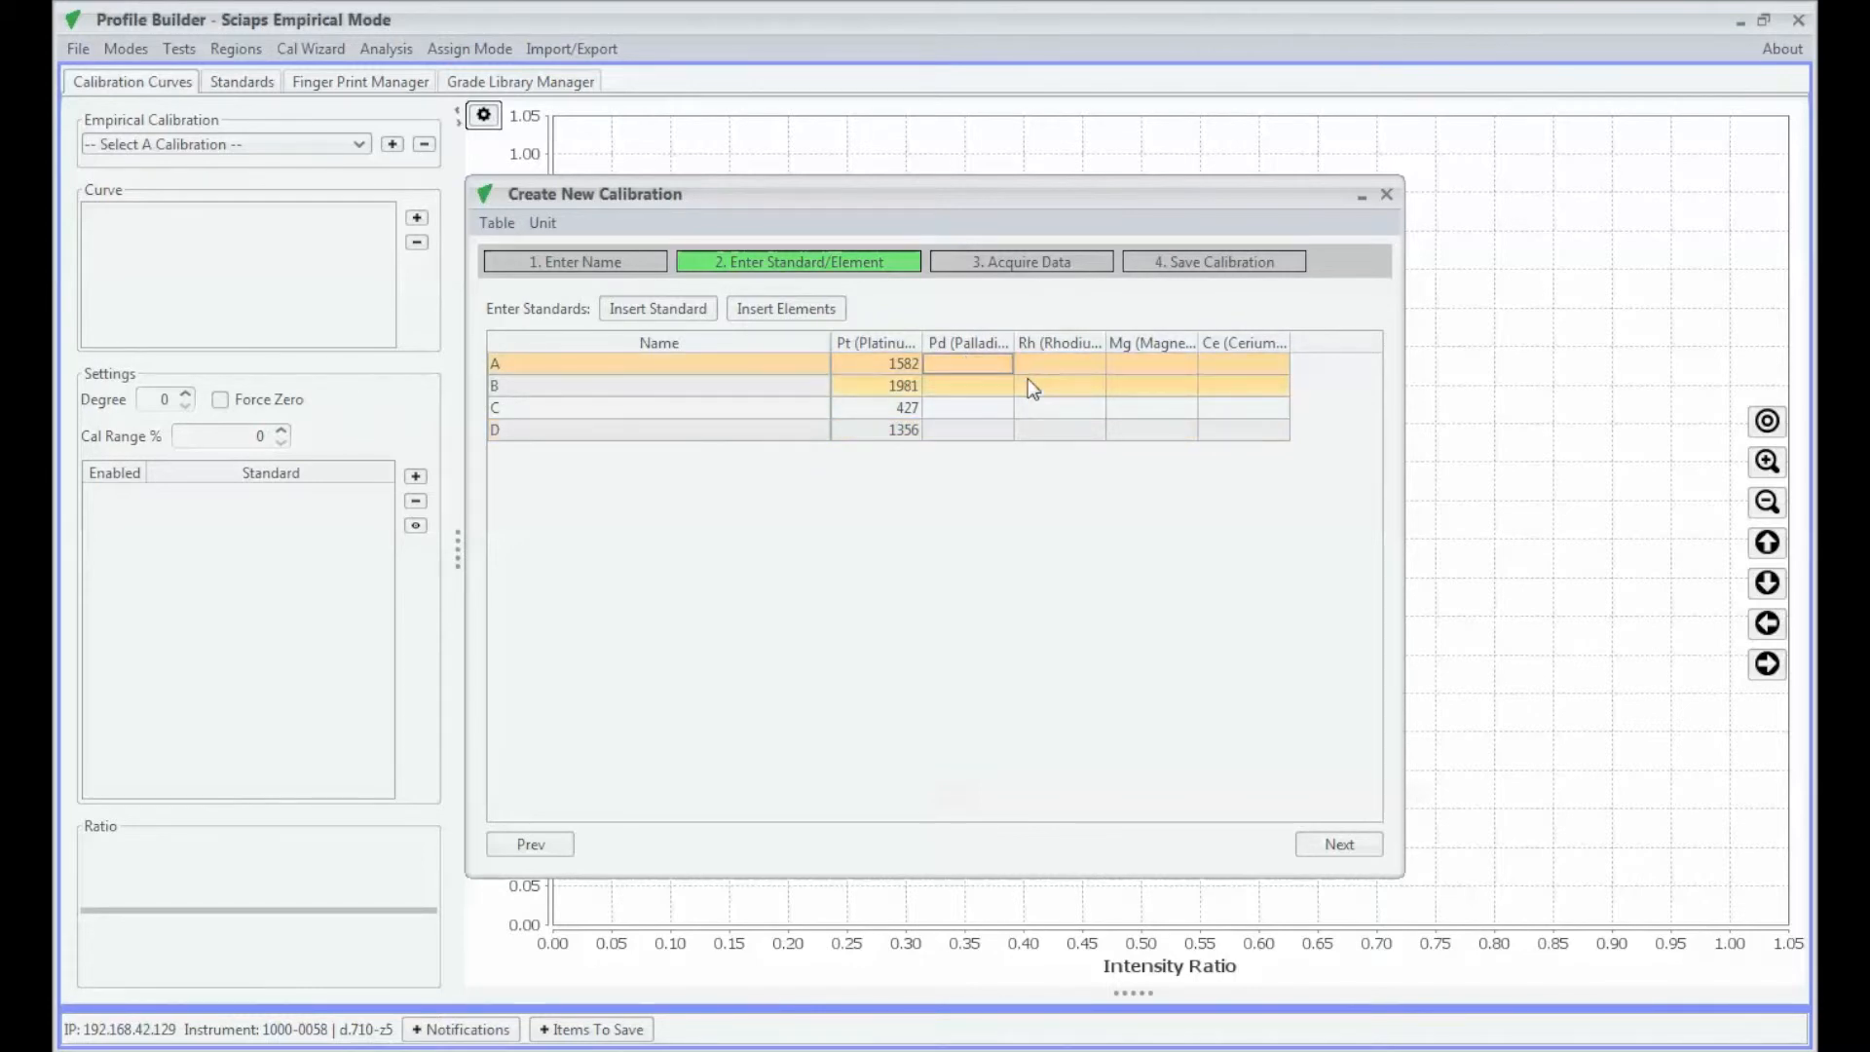
pyautogui.write('550')
pyautogui.press('Return')
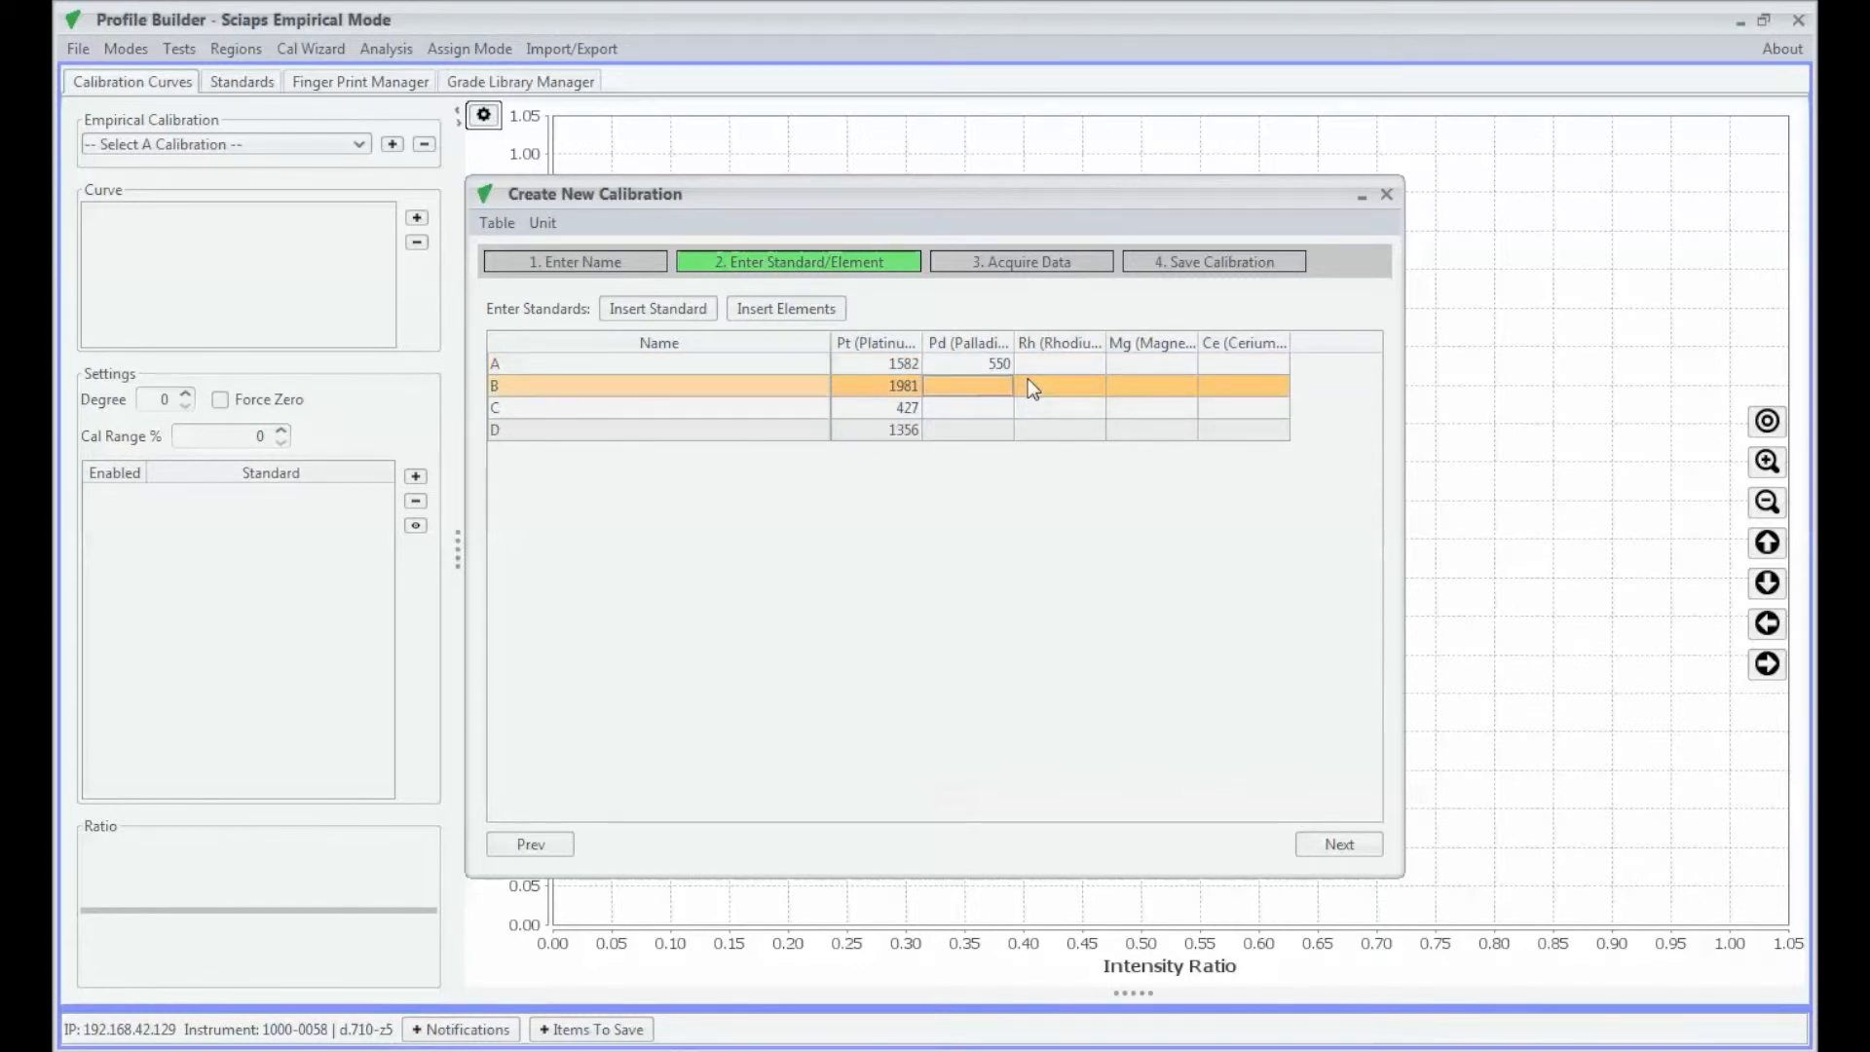
pyautogui.write('589')
pyautogui.press('Return')
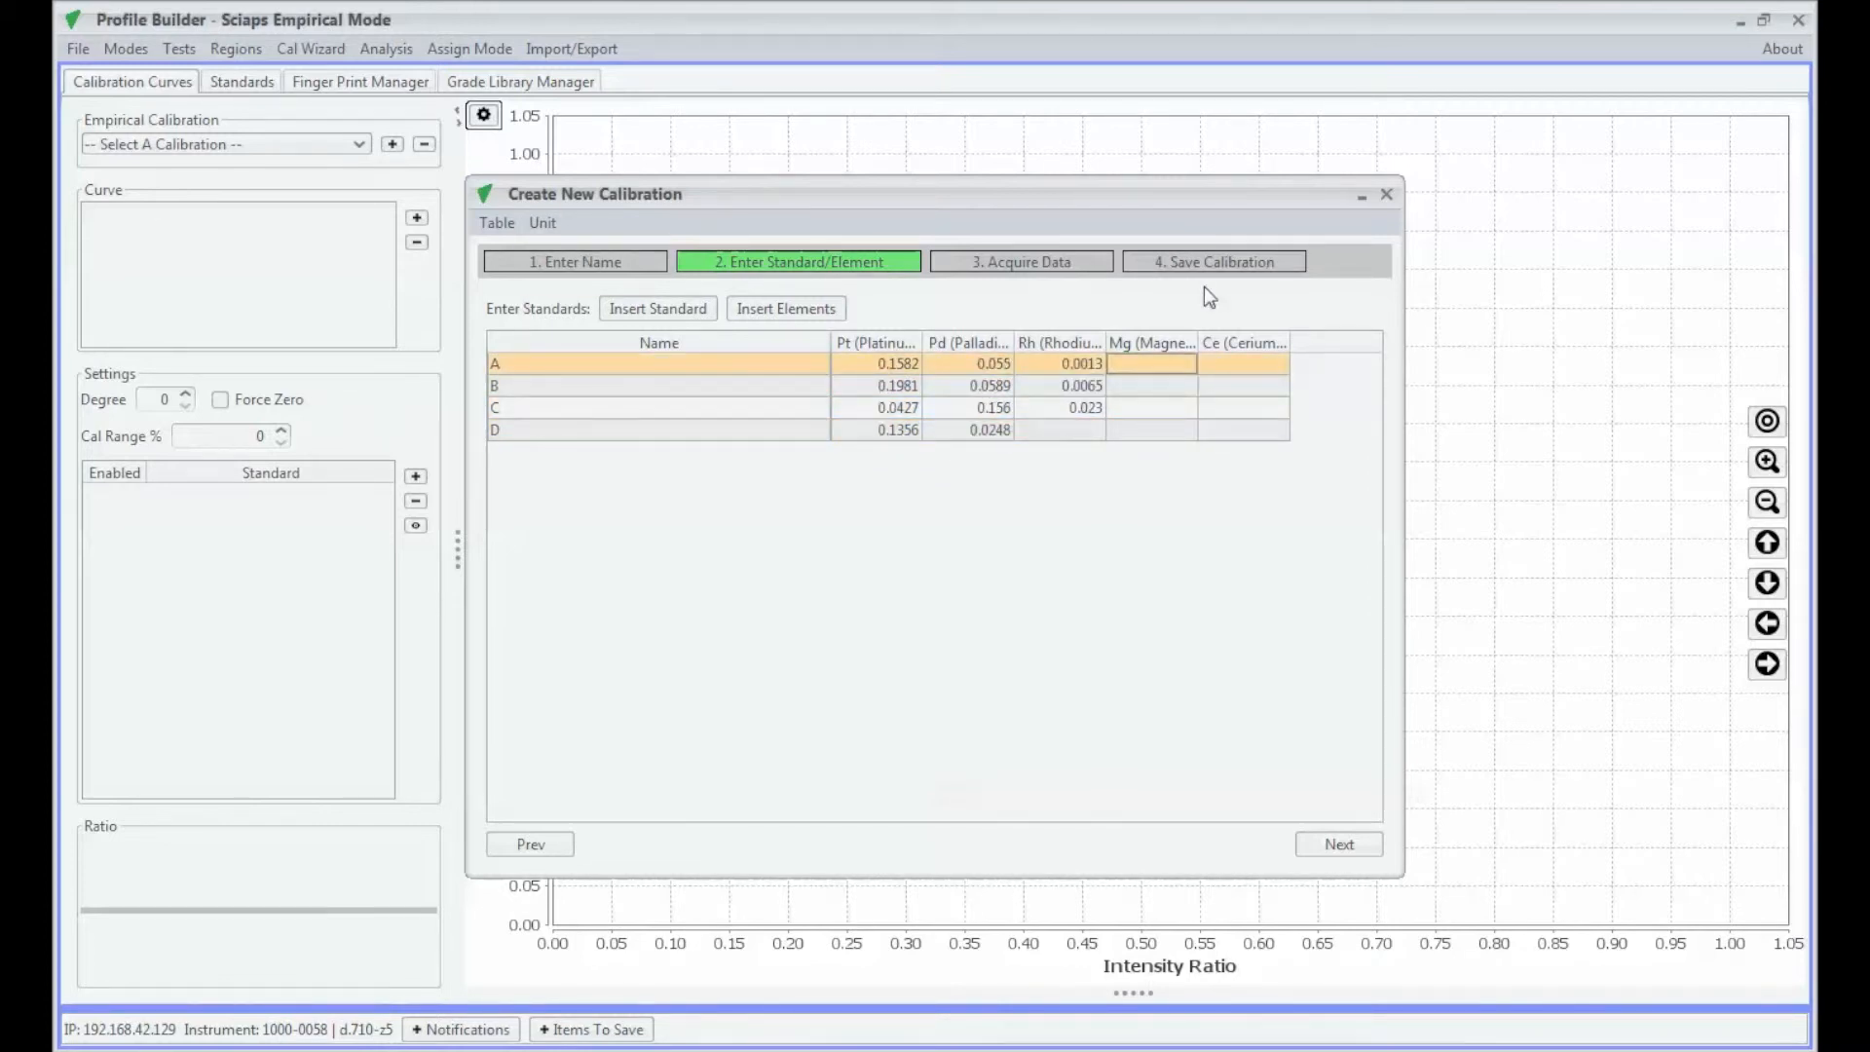
# For standards A to D, enter magnesium values 4.2, 7.2, 4.32 and 0.083 and cerium values 2.12, 2, 4.5 and 0.1 in percent.
pyautogui.write('4.2 7.2 4.32 0.083 2.12 2.')
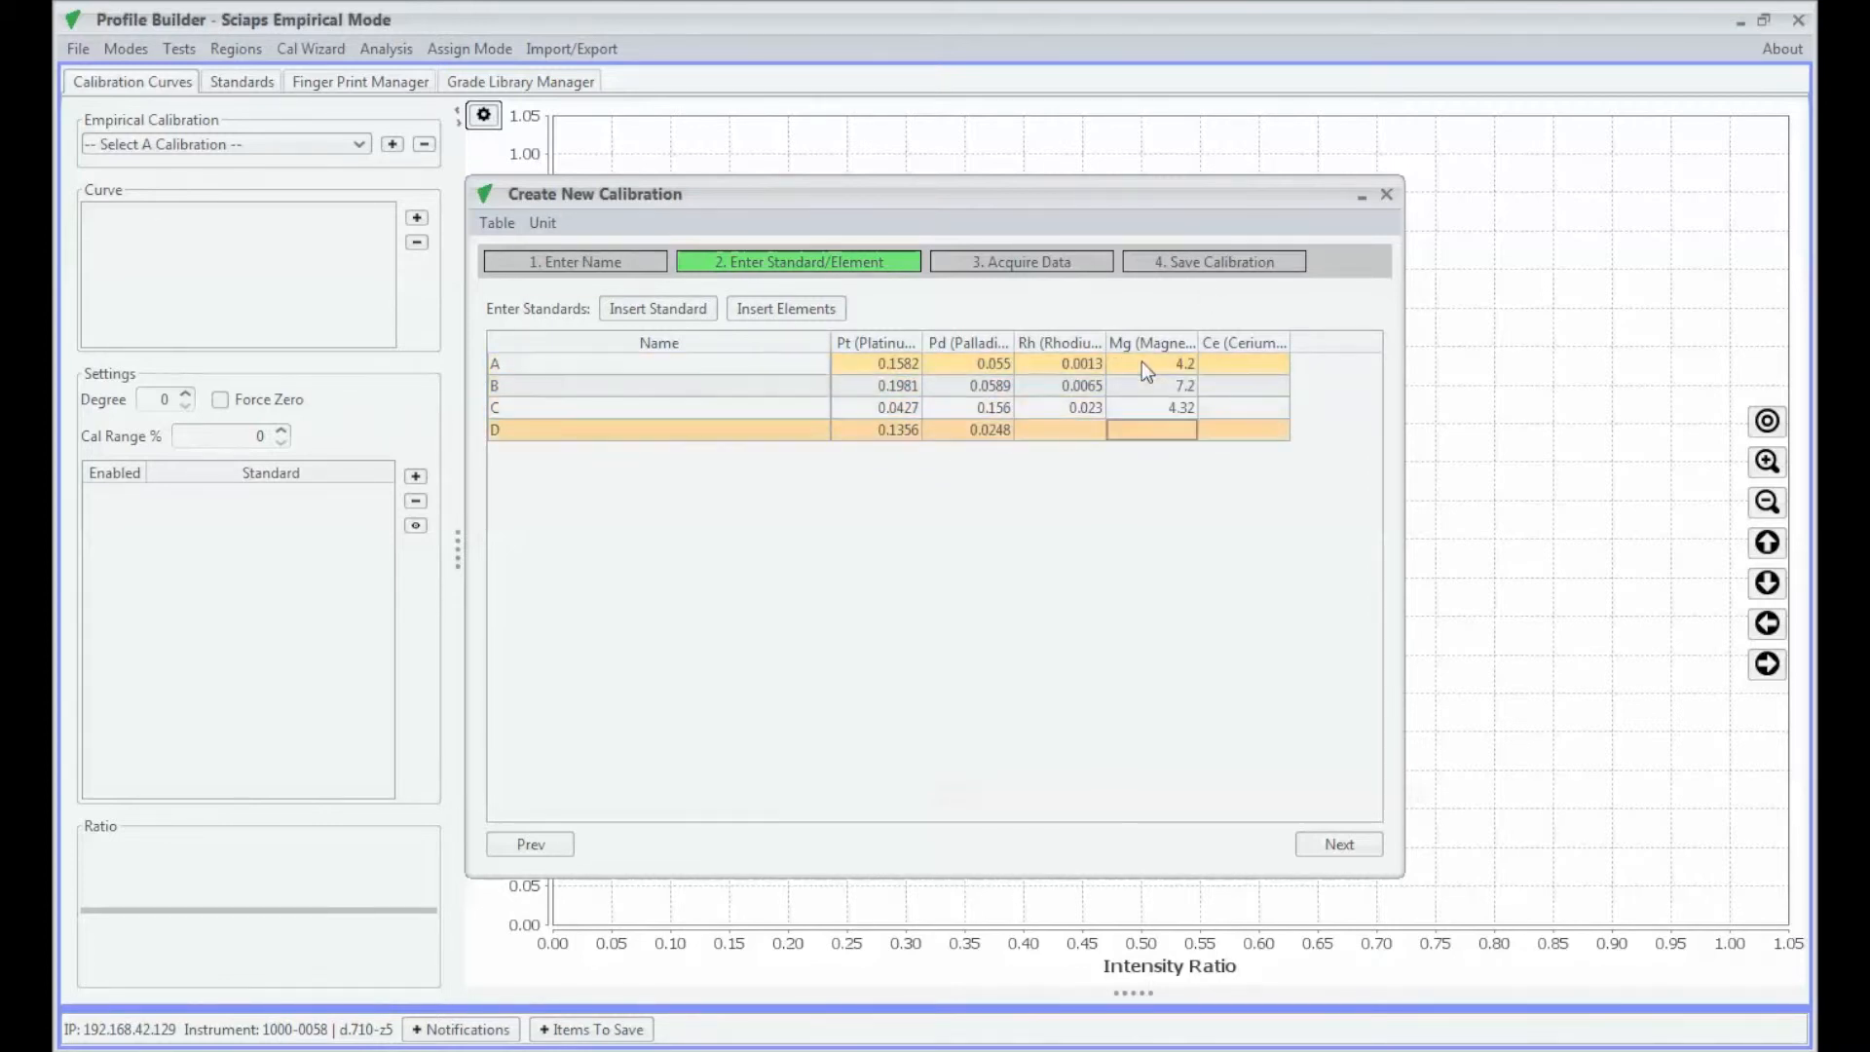
pyautogui.press('Return')
pyautogui.write('4.5')
pyautogui.press('Return')
pyautogui.write('0.1')
pyautogui.press('Return')
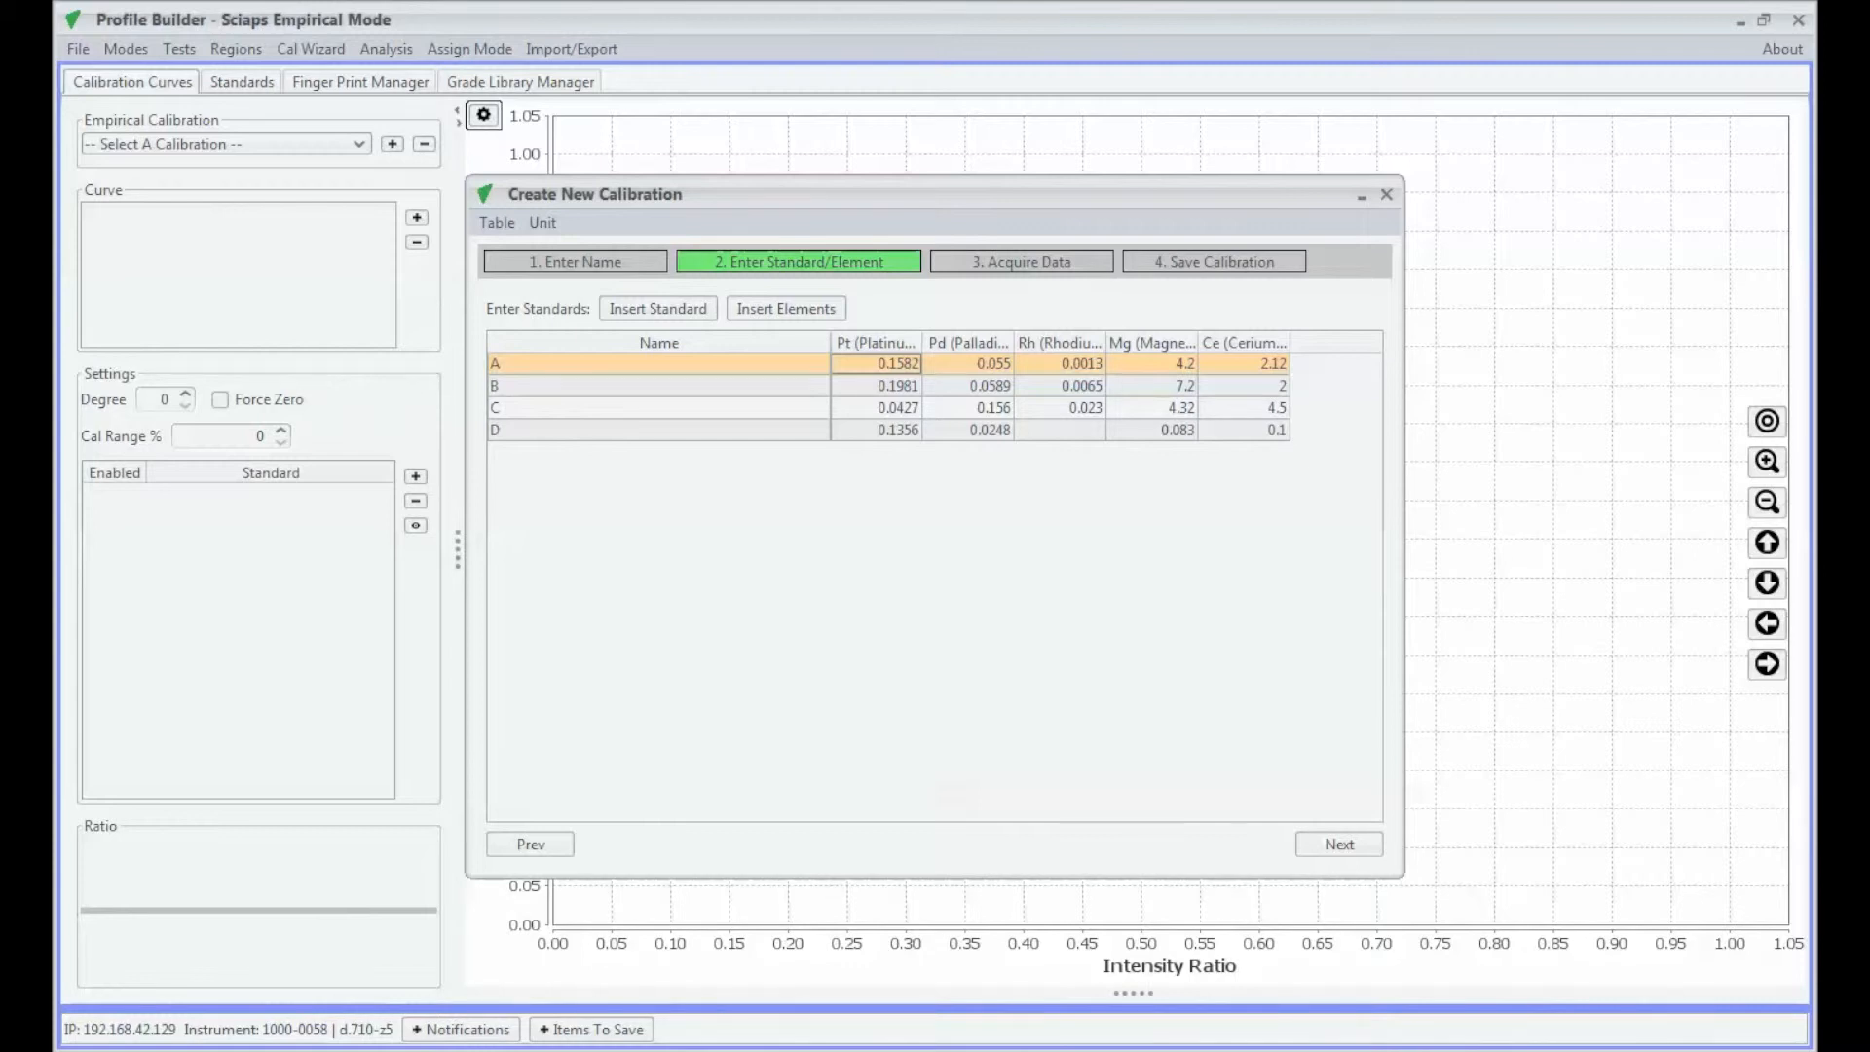
# Proceed through the wizard's data acquisition stage and save the calibration model.
pyautogui.click(1332, 847)
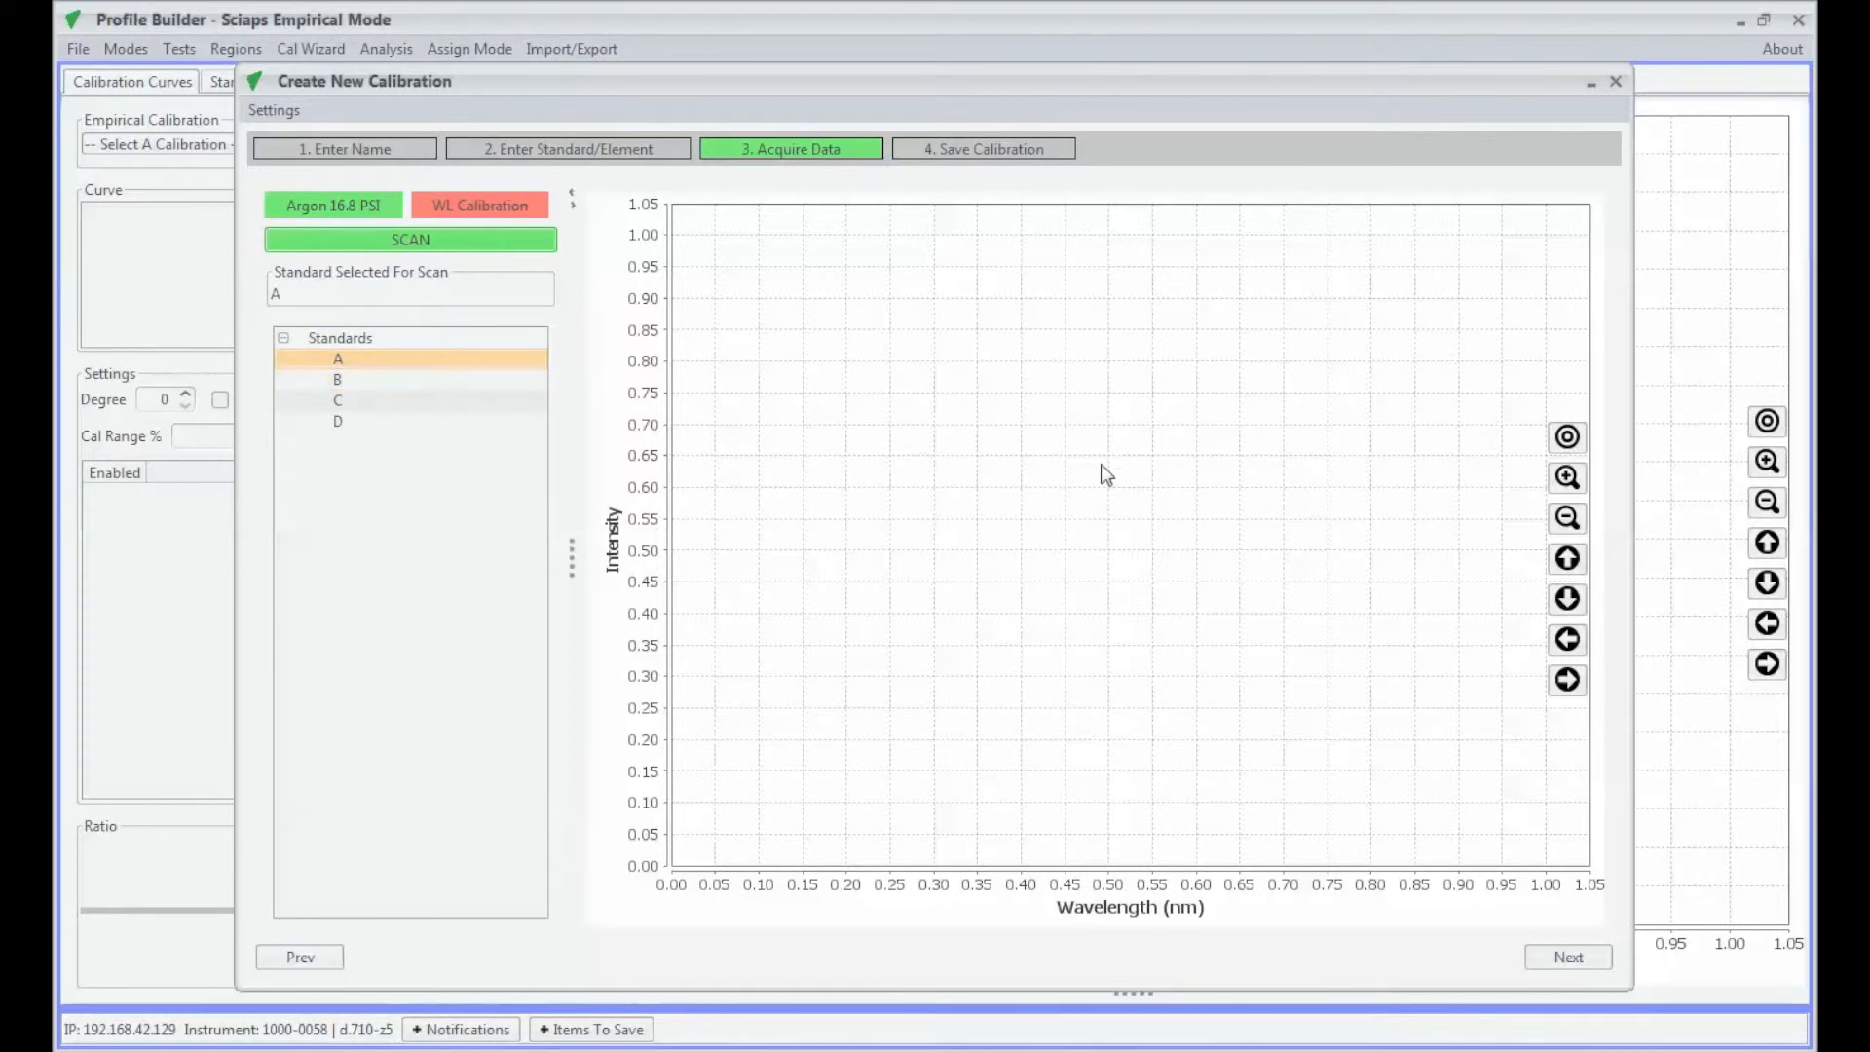
pyautogui.click(1554, 955)
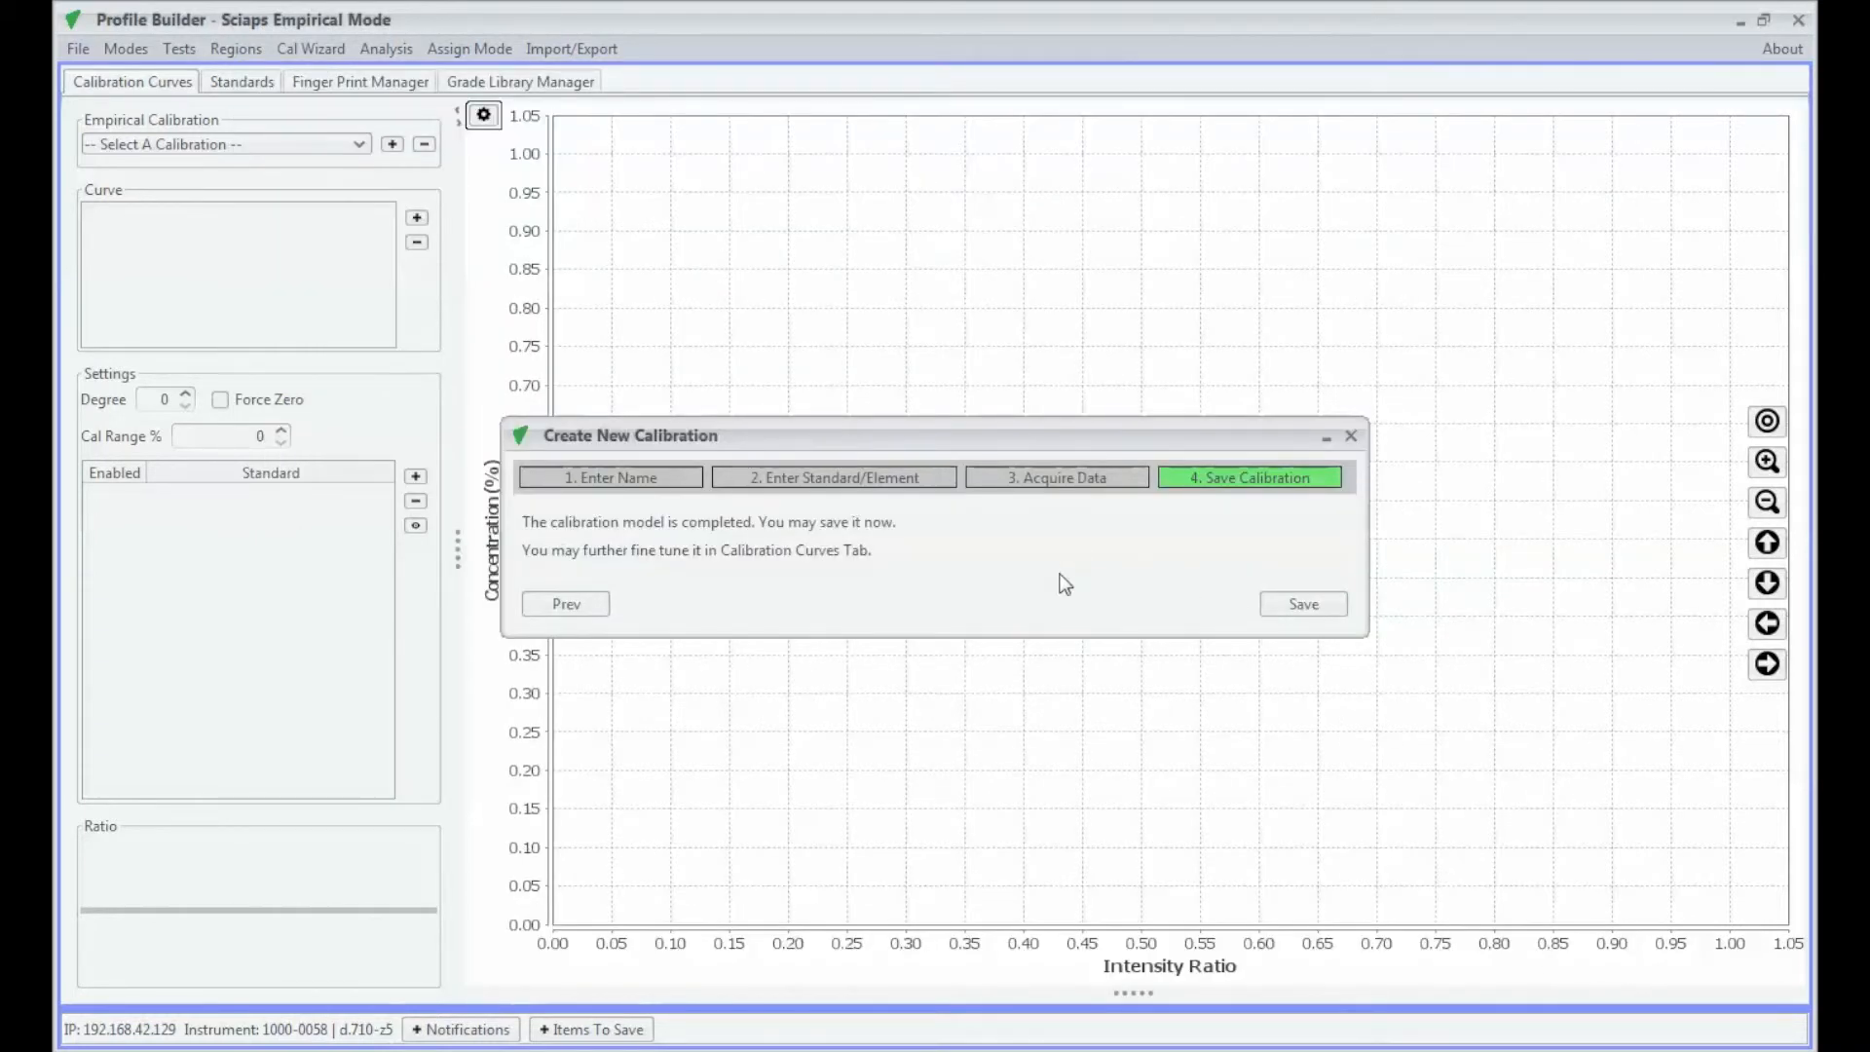
pyautogui.click(1301, 605)
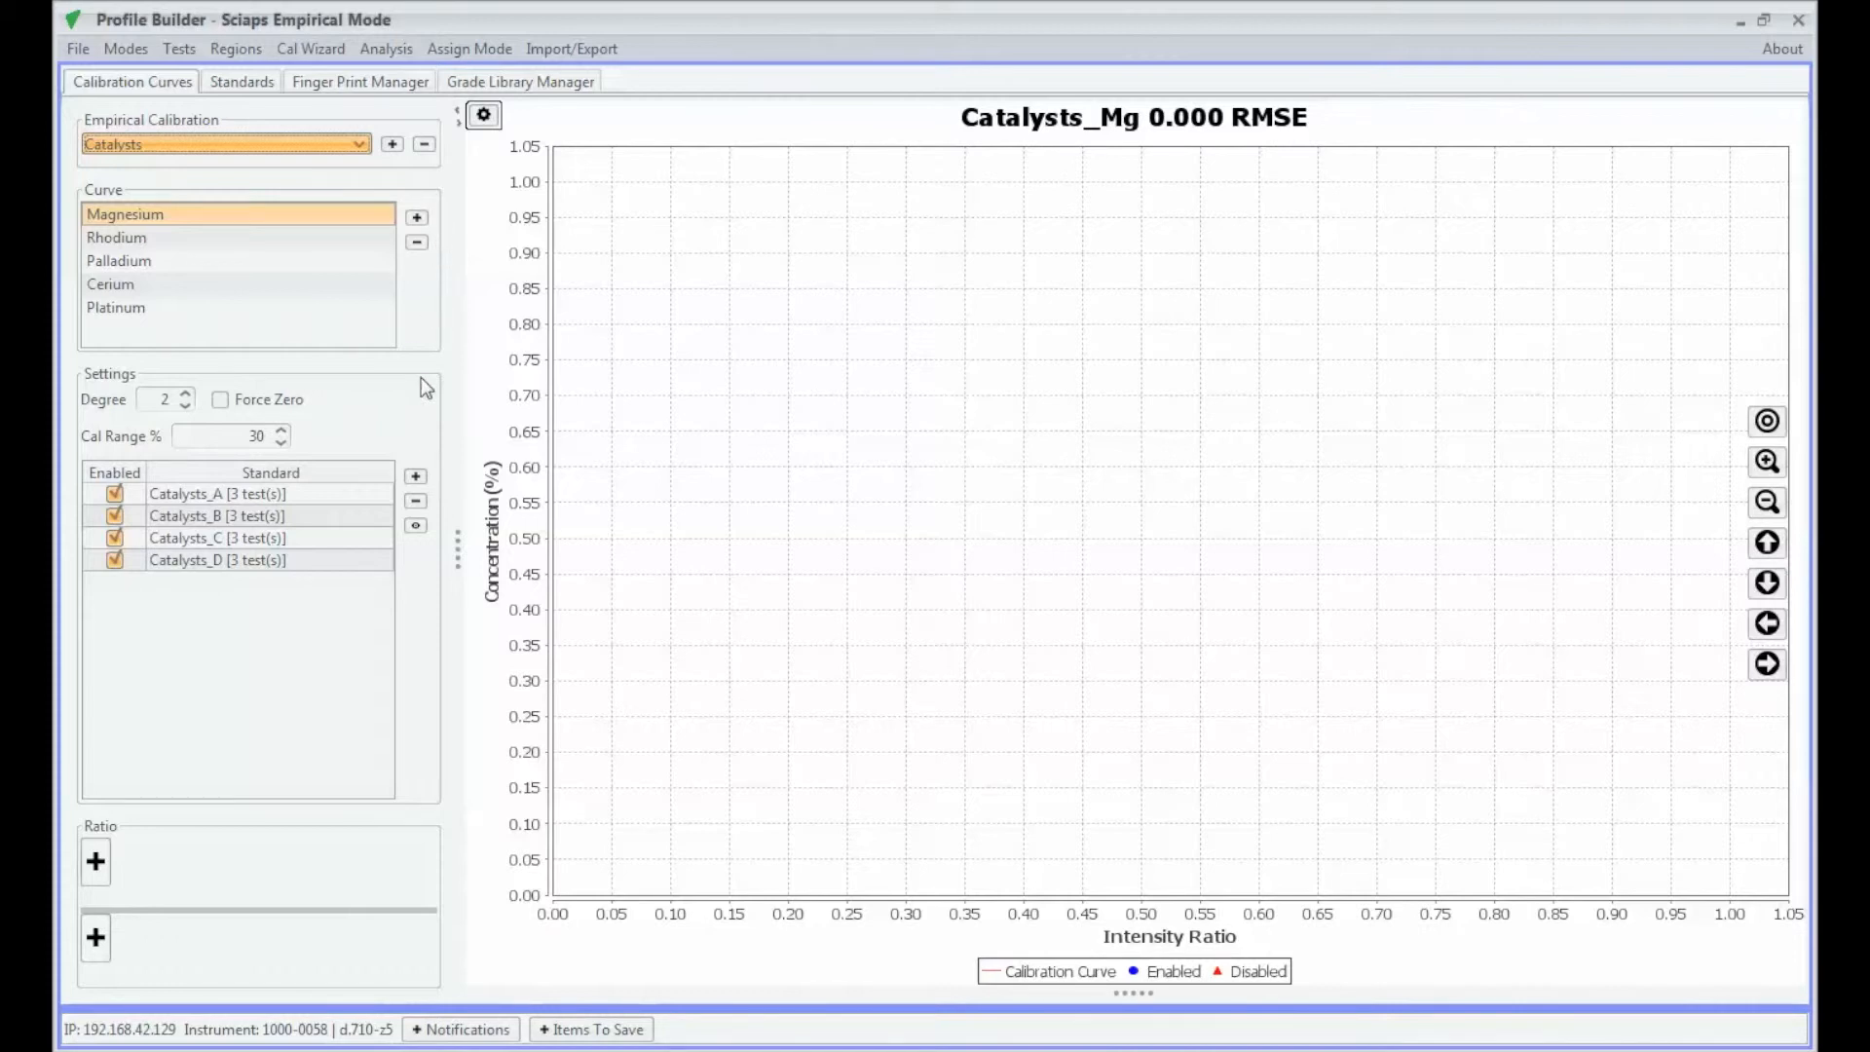
# Select standard Catalysts_A of the Magnesium curve and start adding a numerator to its intensity ratio.
pyautogui.click(309, 497)
pyautogui.click(294, 498)
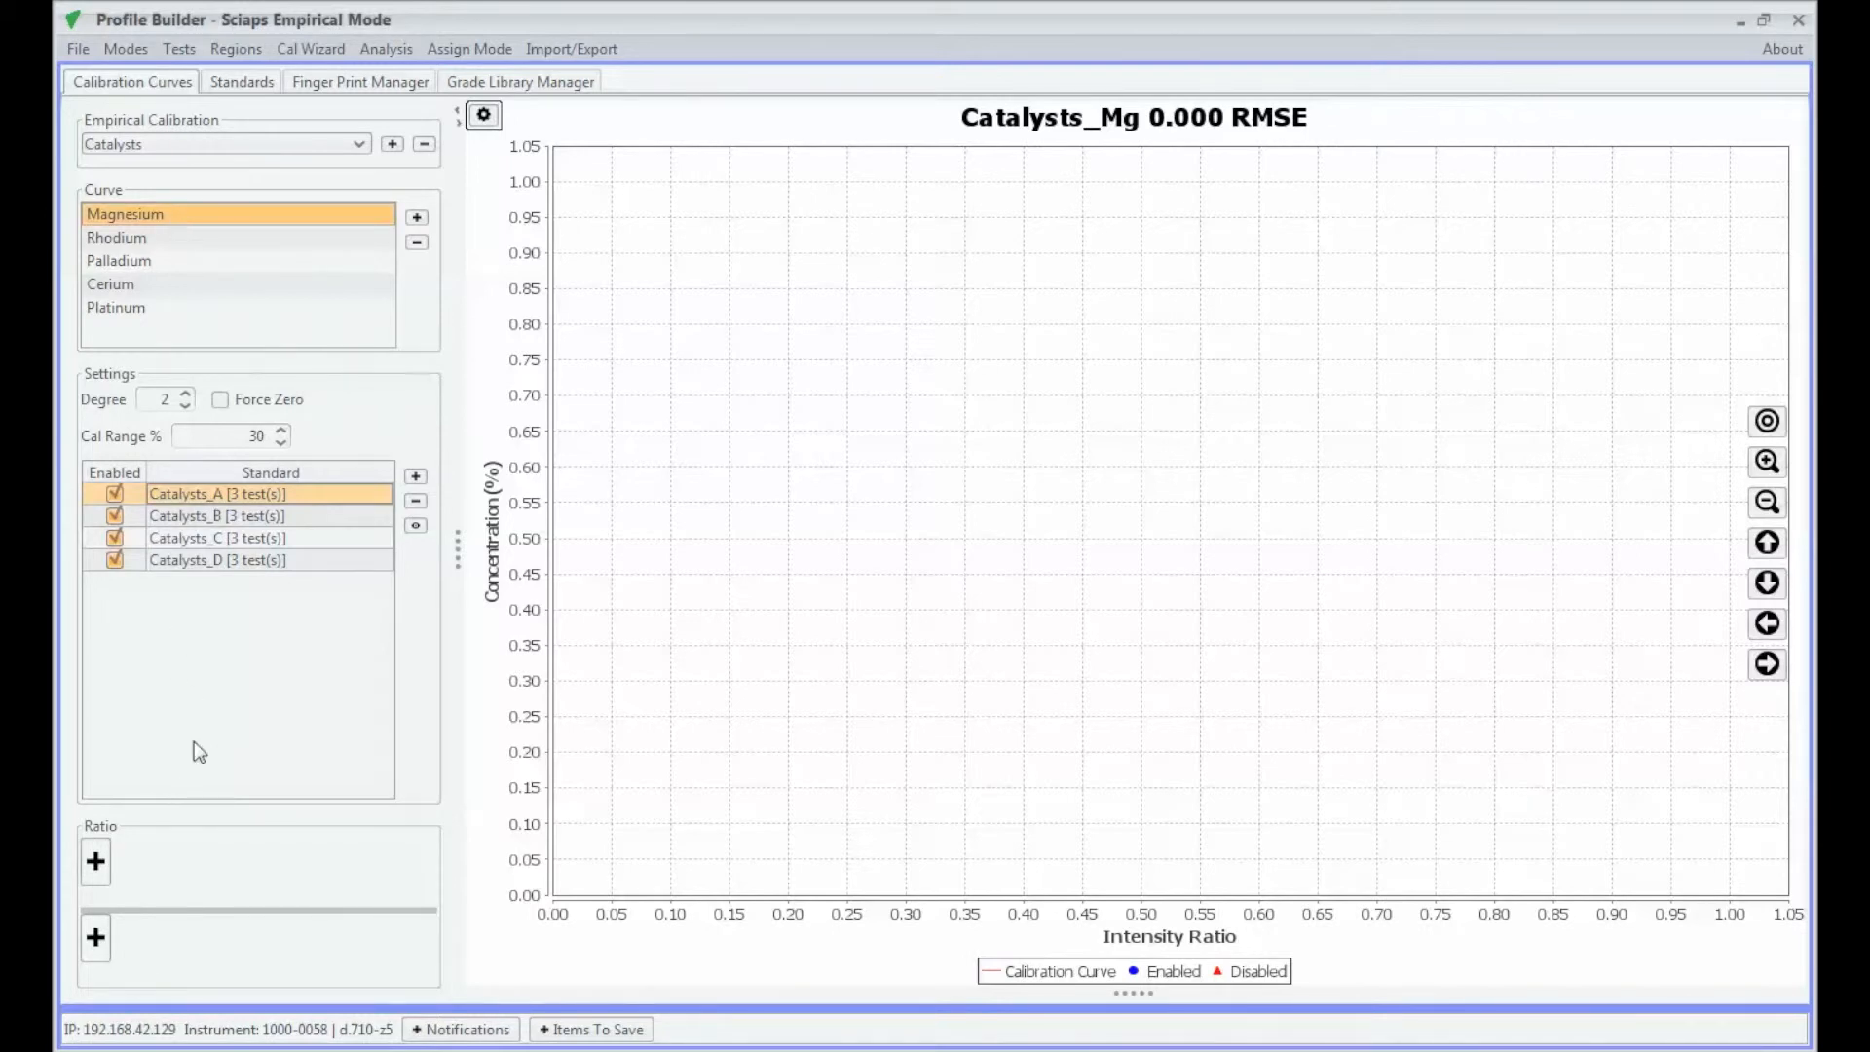
pyautogui.click(96, 861)
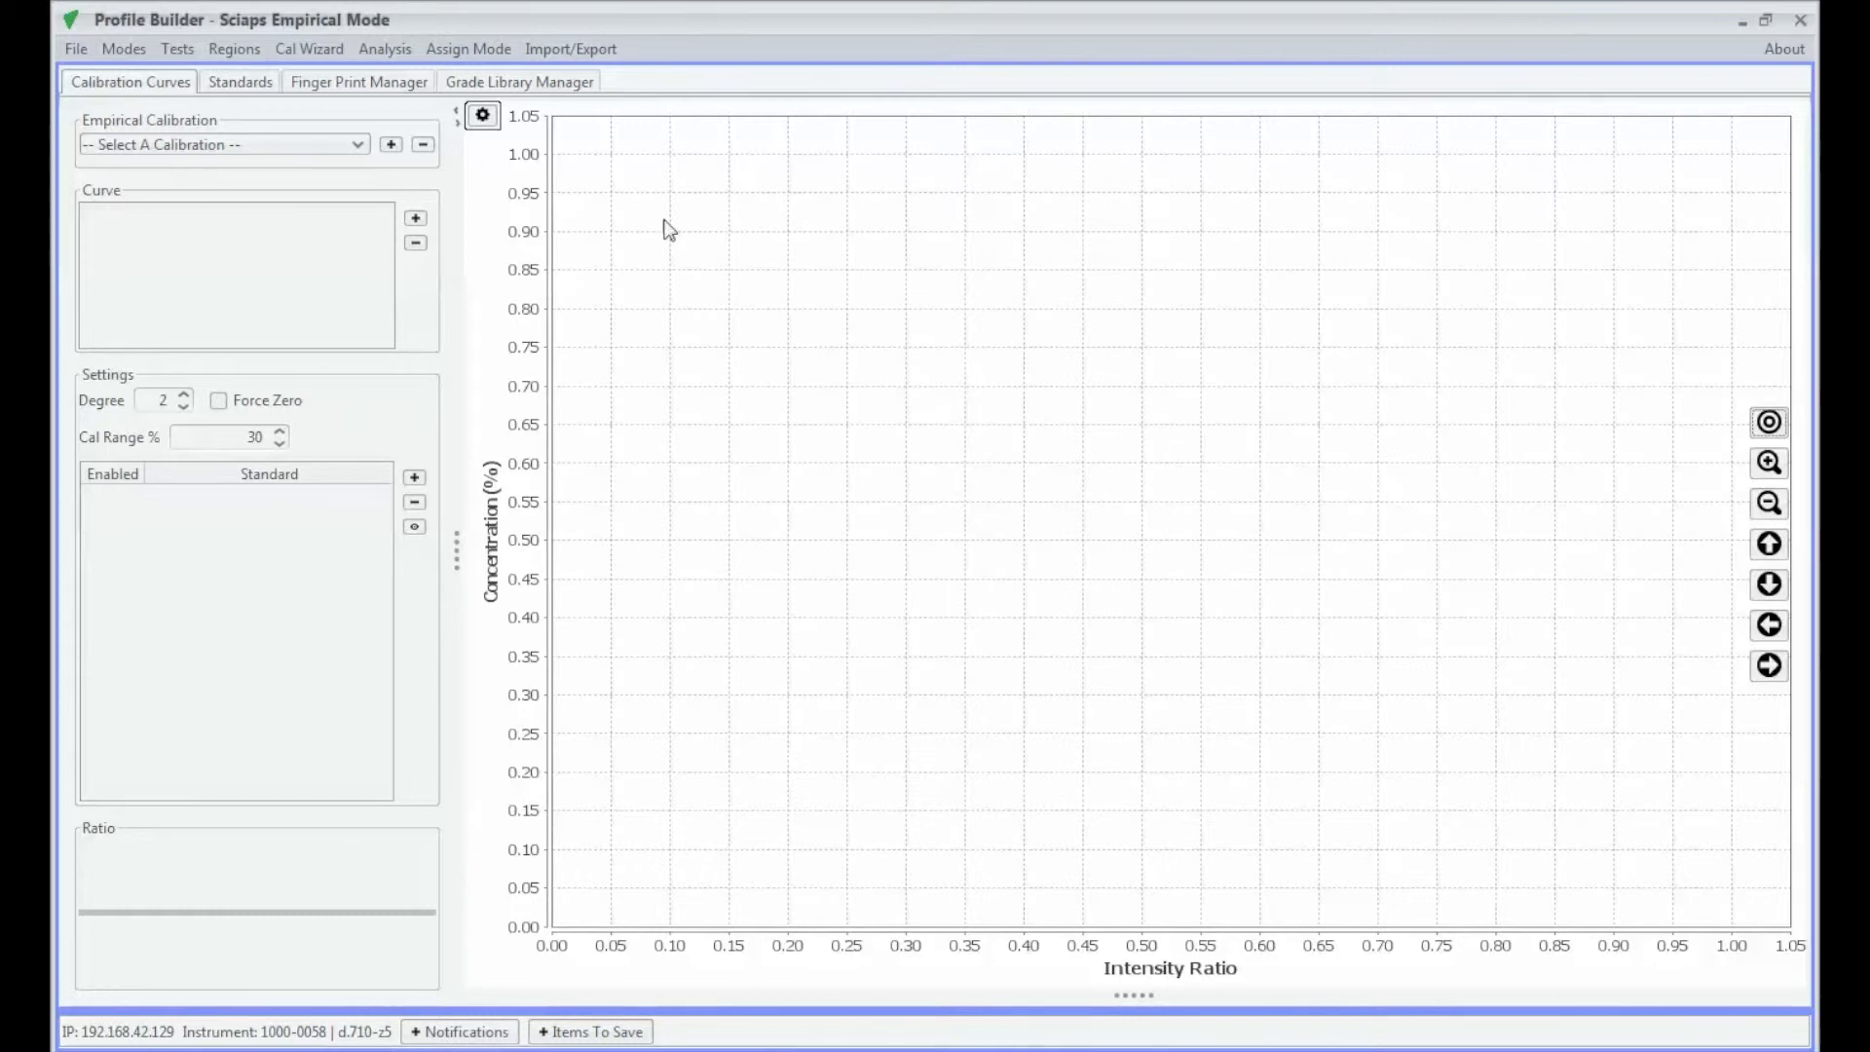
# Start another new calibration with the wizard, name it Catalyst and proceed to the standards and elements stage.
pyautogui.click(324, 49)
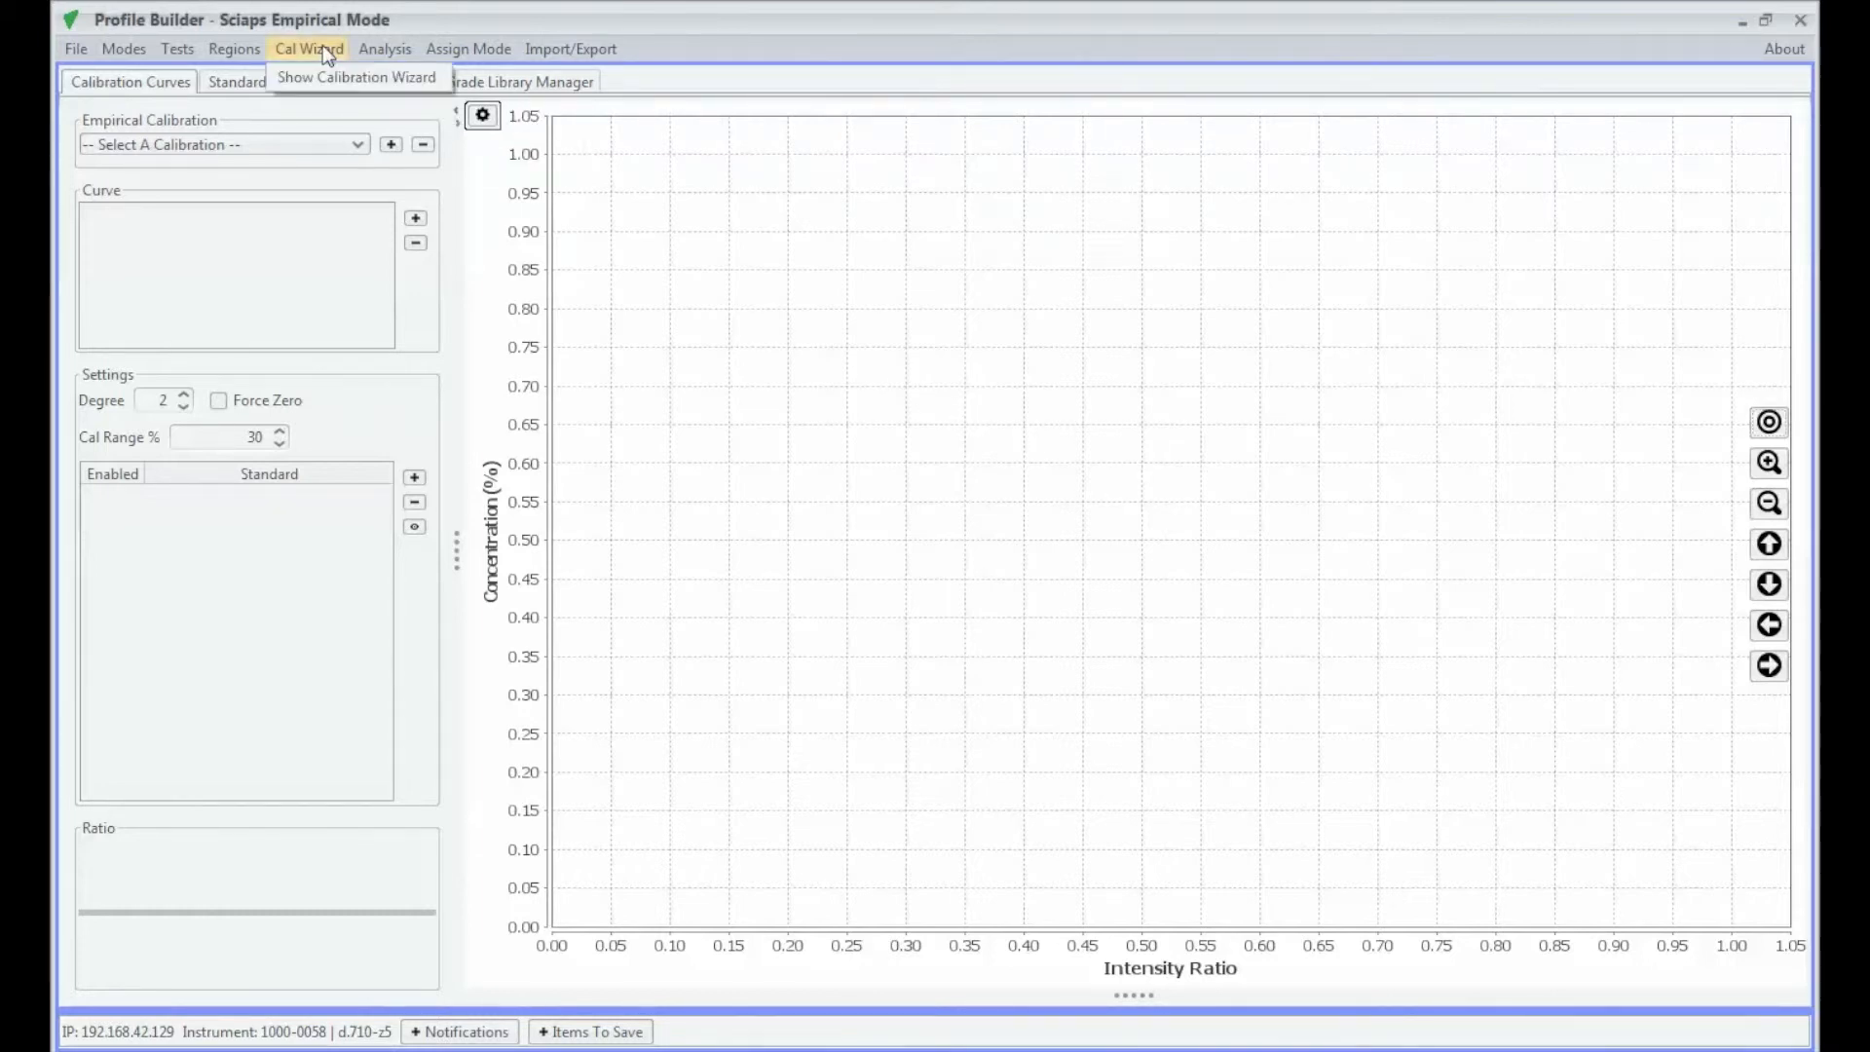
pyautogui.click(303, 76)
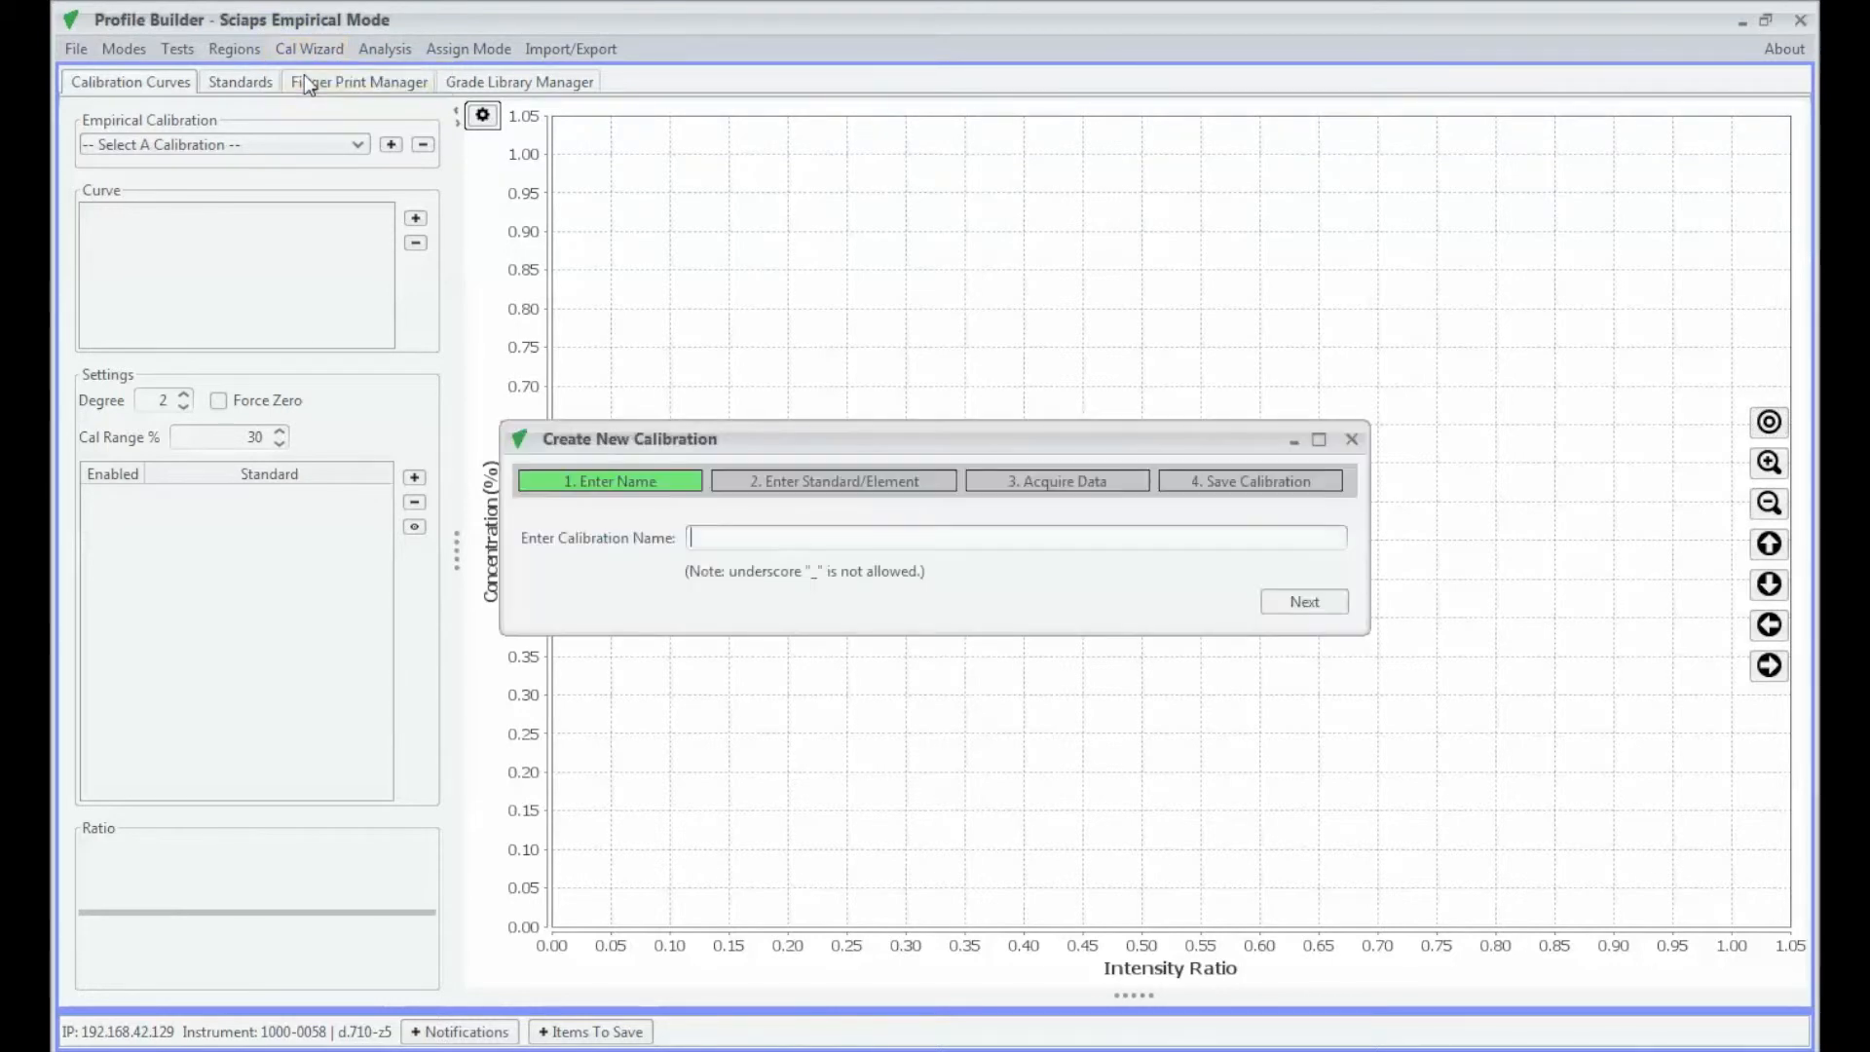
pyautogui.moveTo(681, 440); pyautogui.dragTo(662, 412)
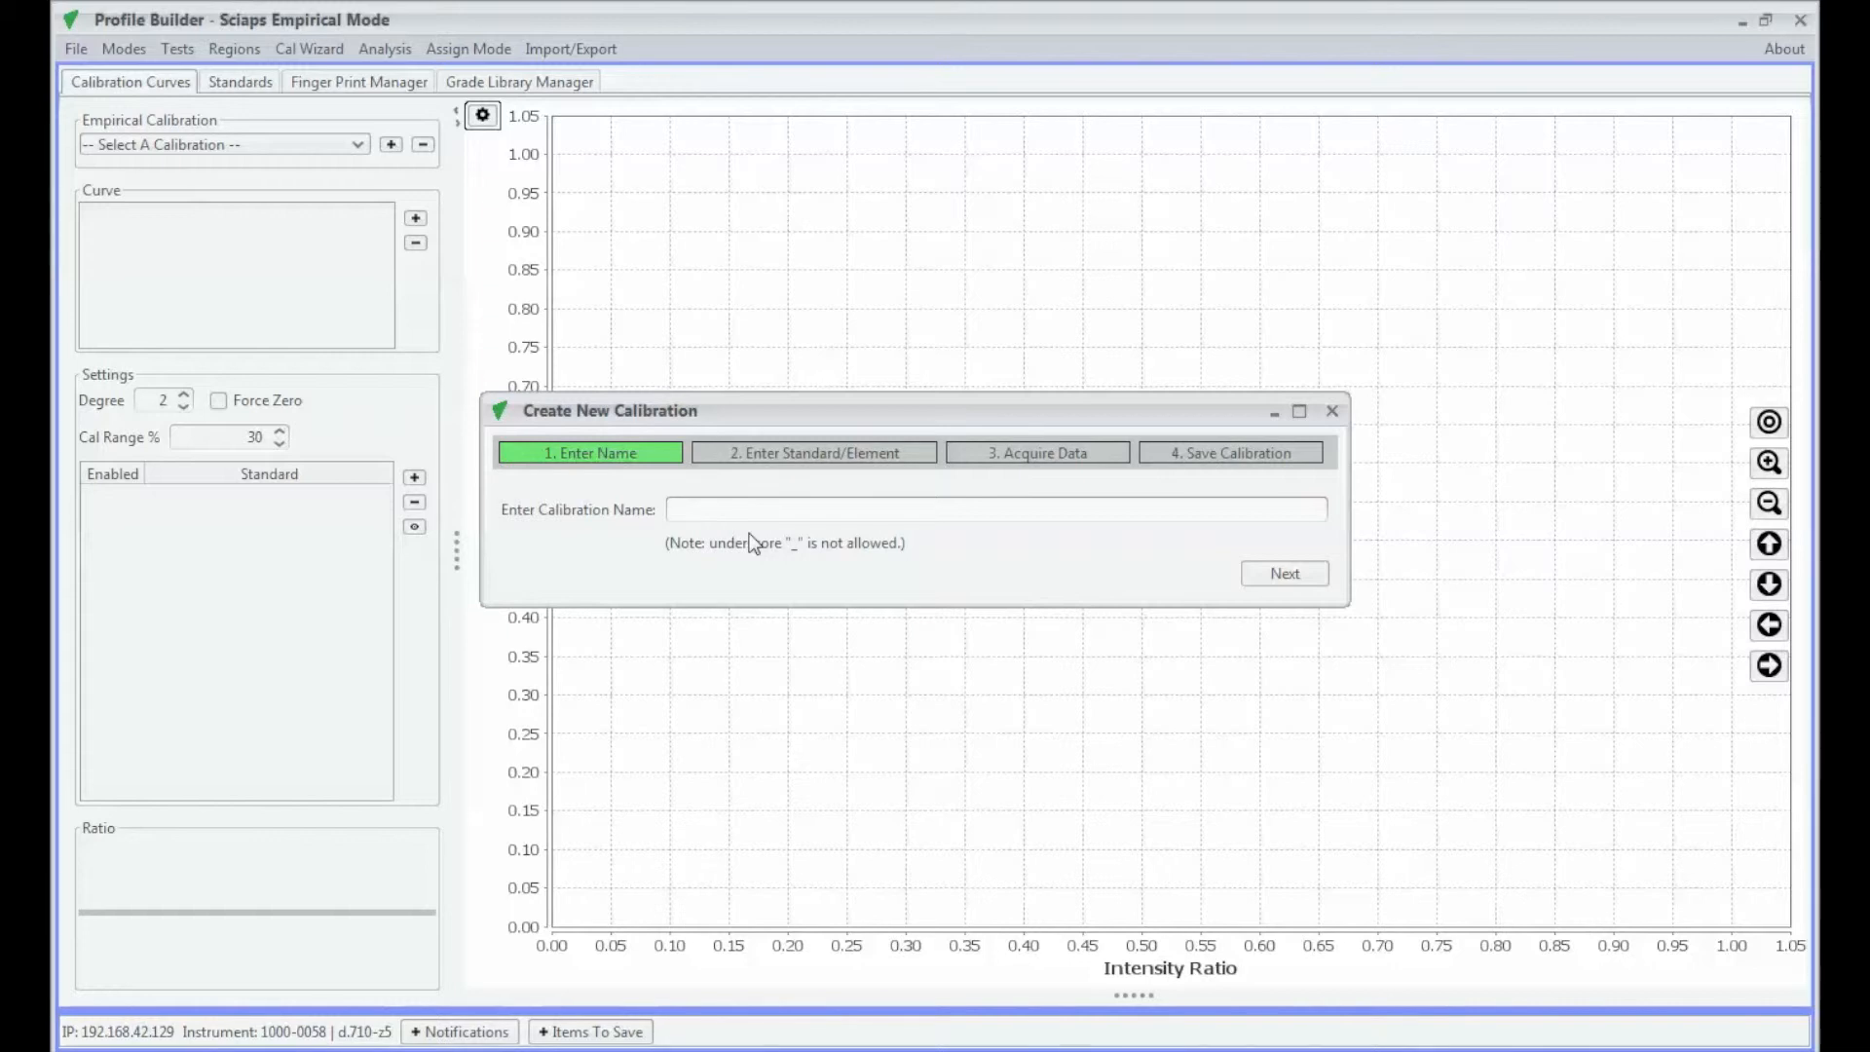
pyautogui.write('Catalyst')
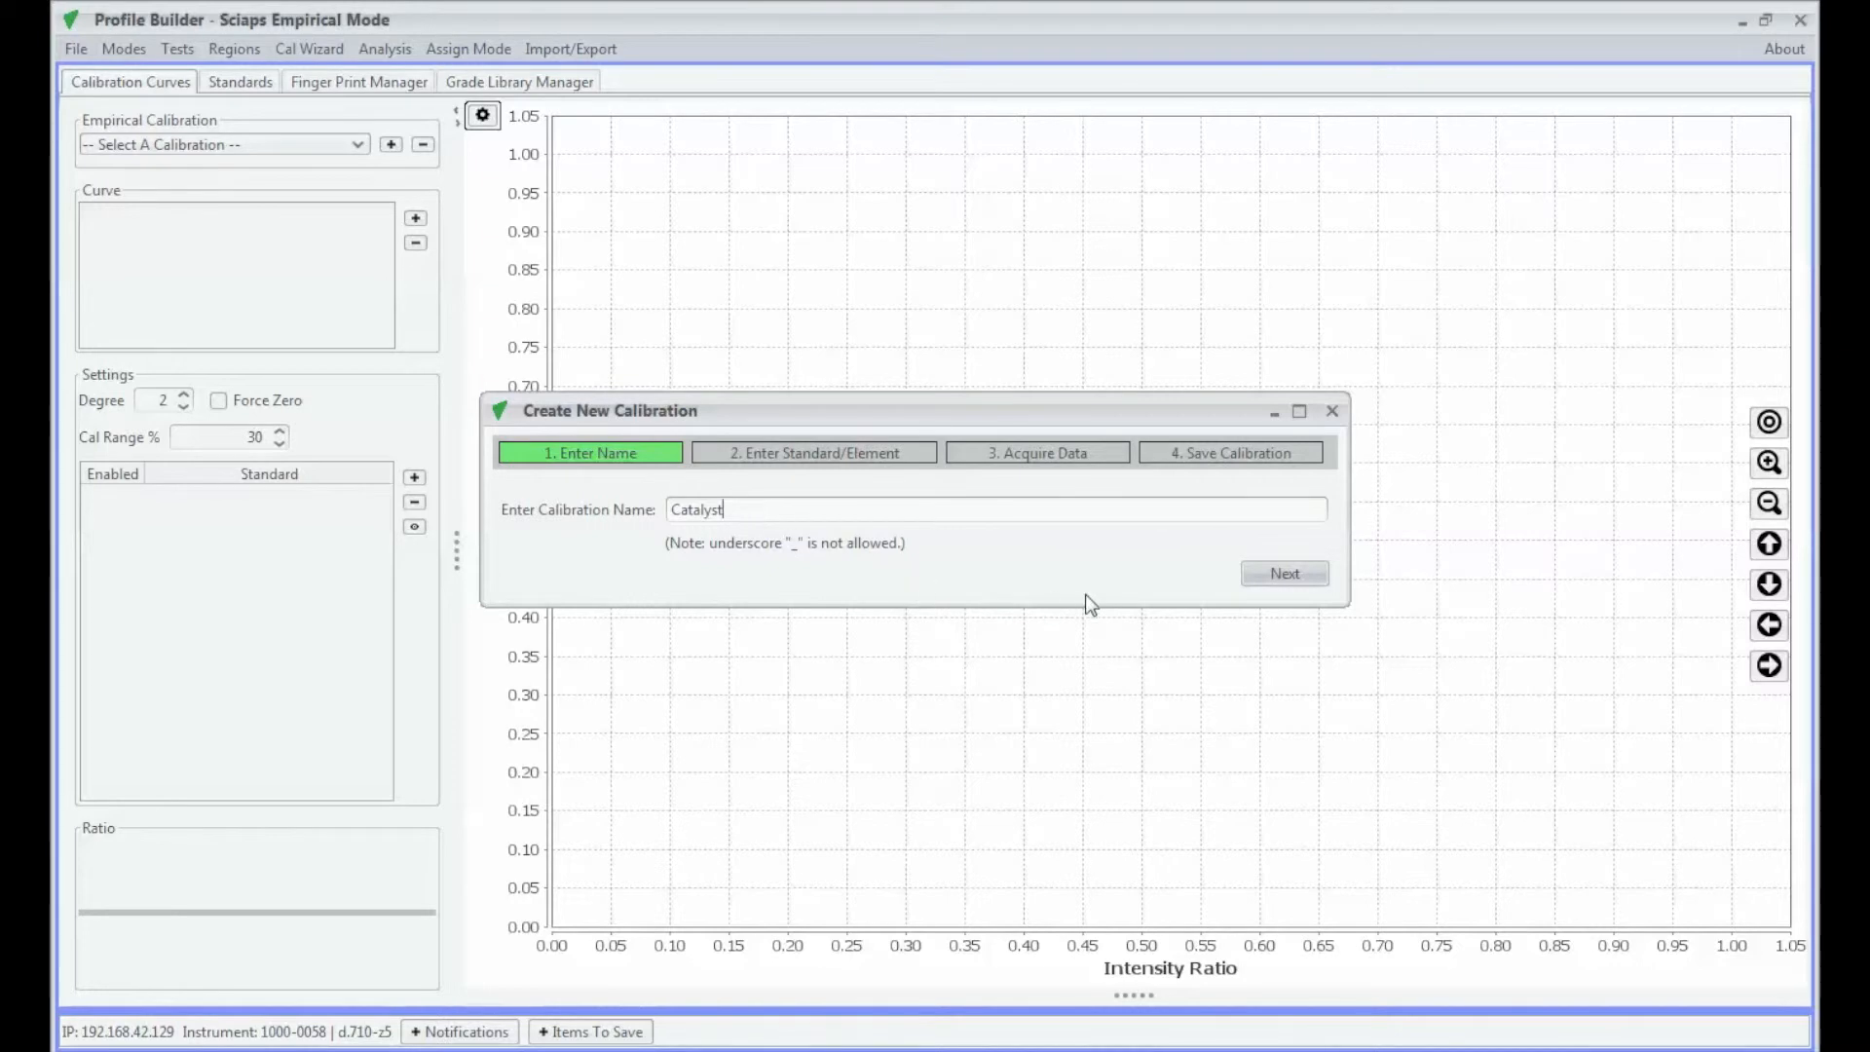
pyautogui.click(1272, 576)
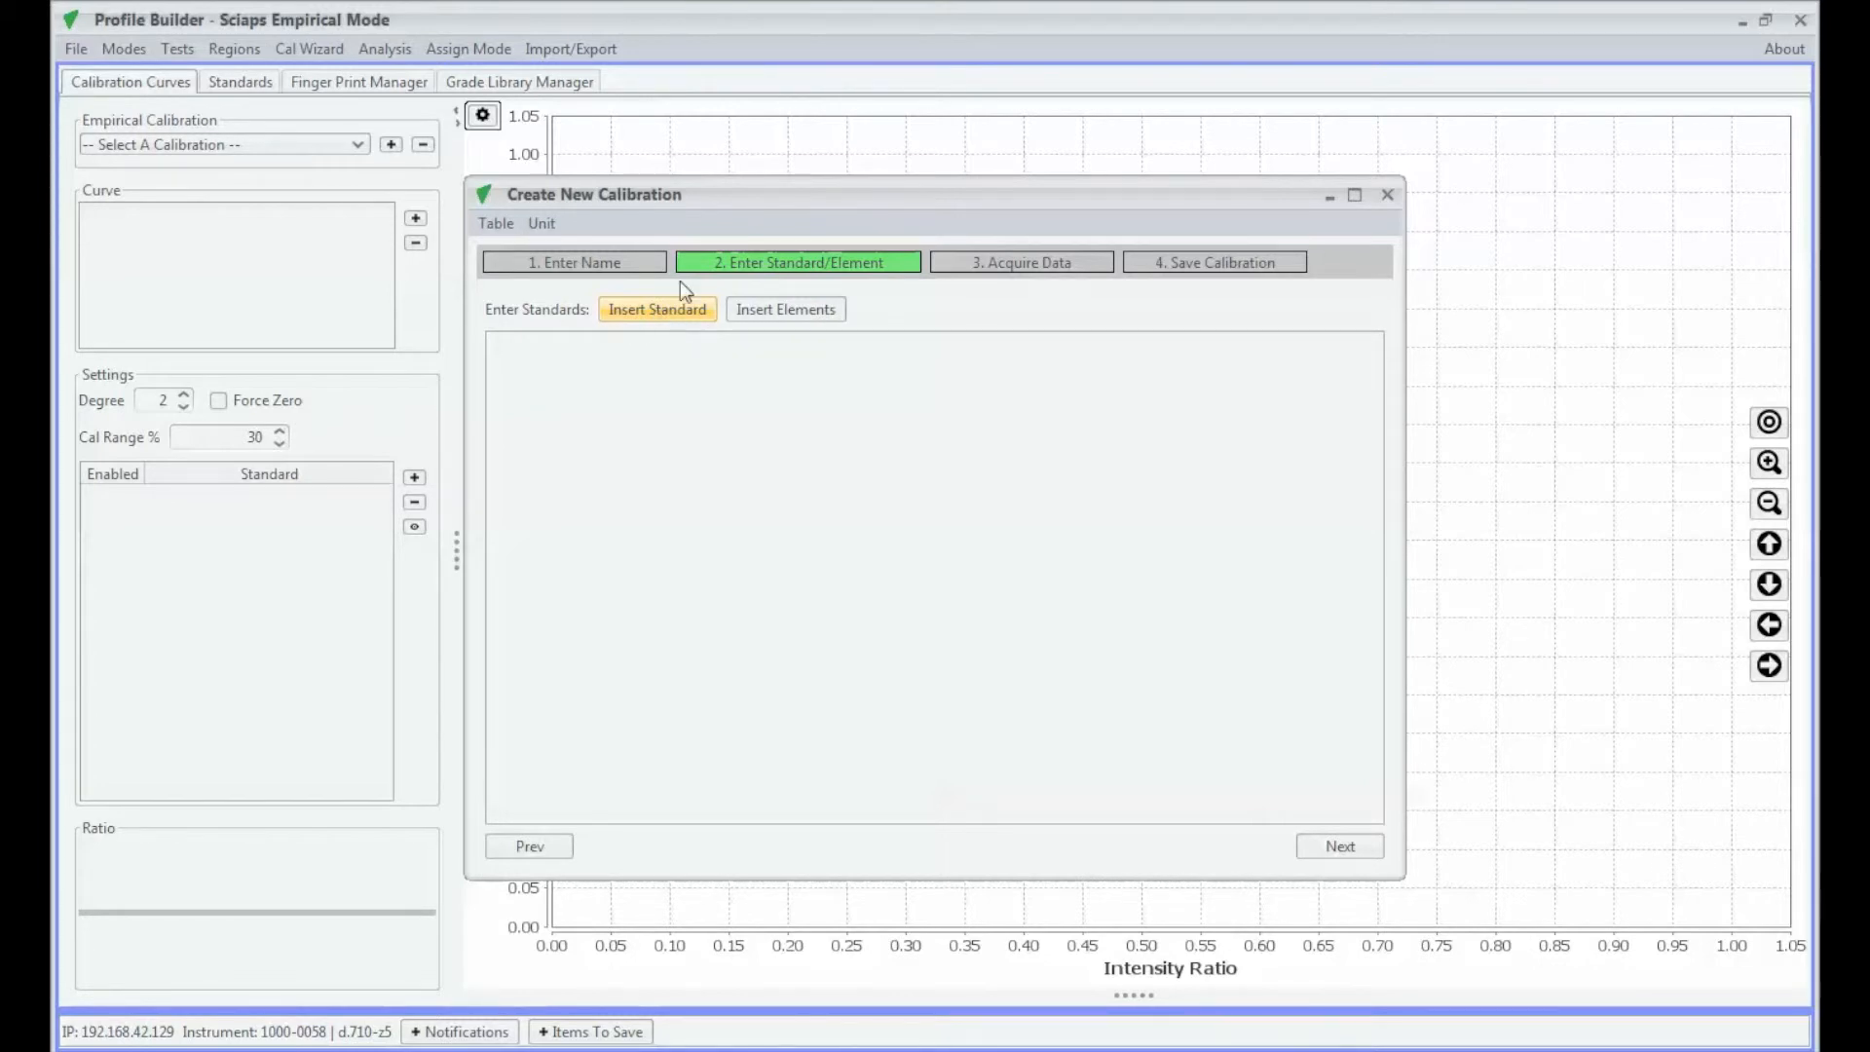
pyautogui.moveTo(723, 203); pyautogui.dragTo(642, 179)
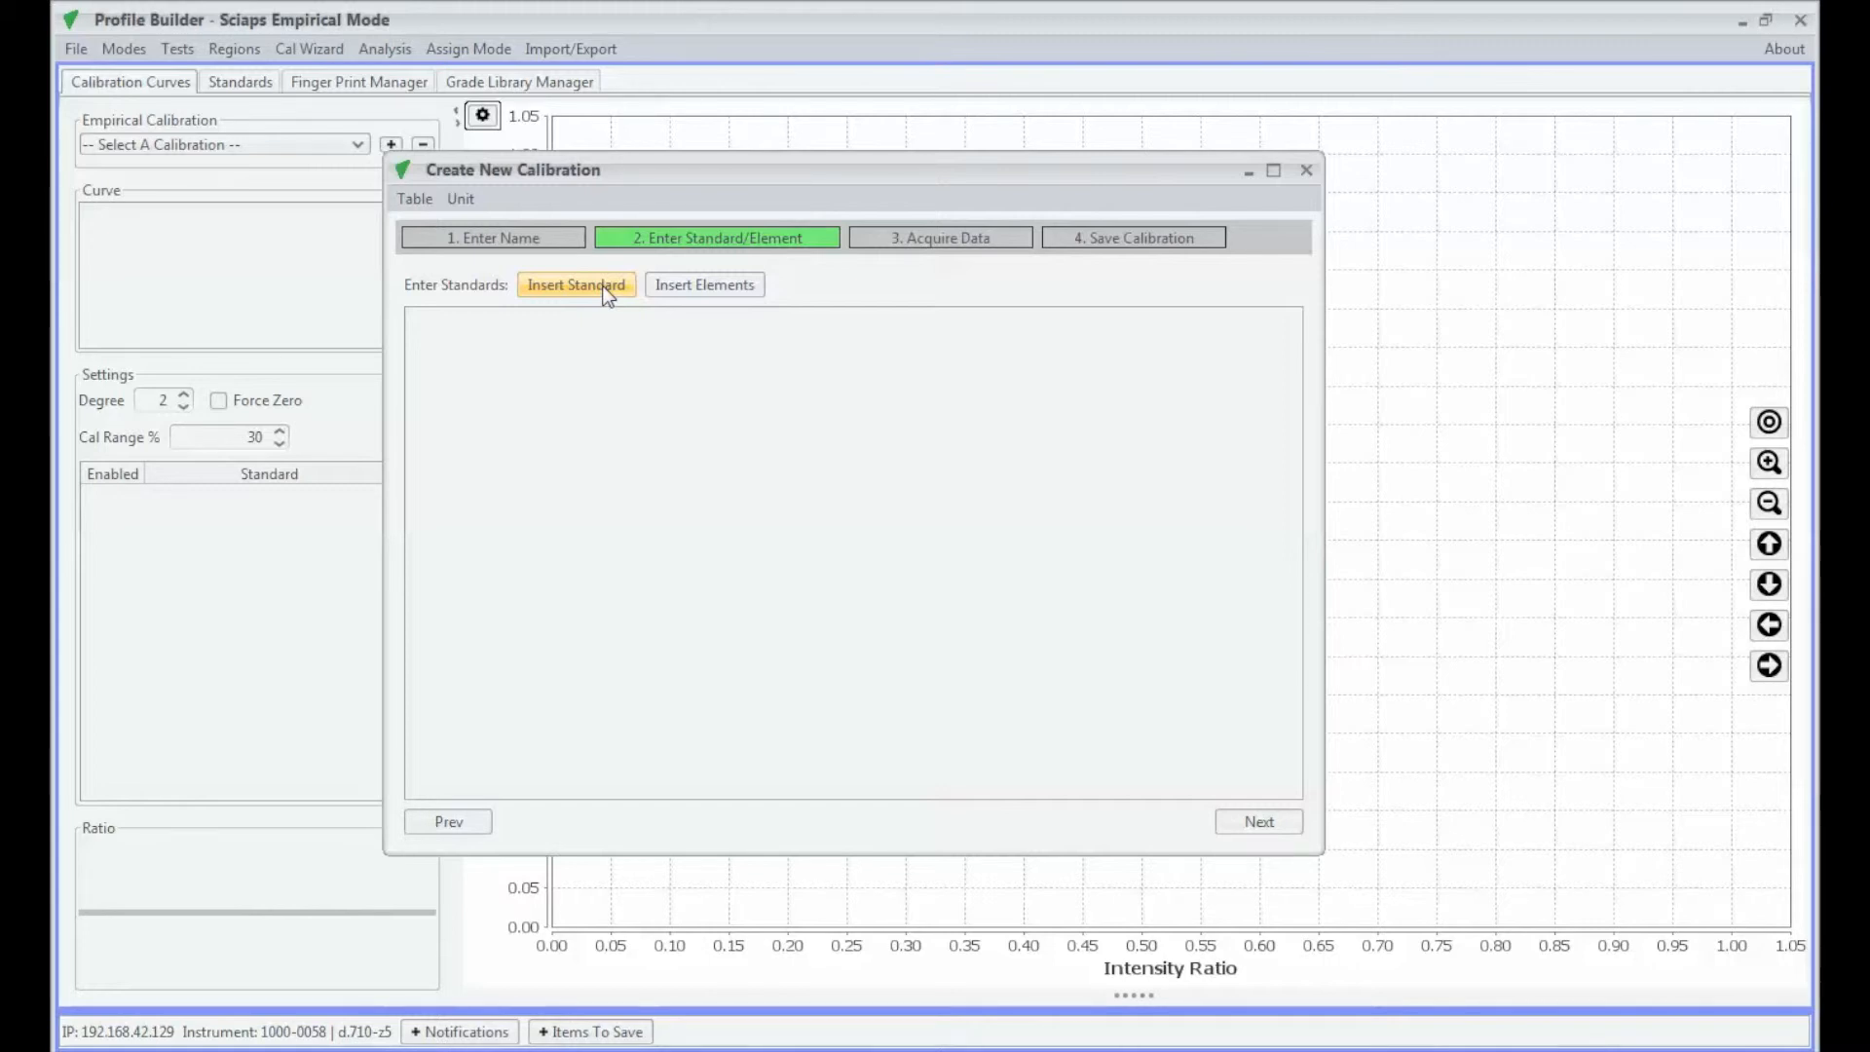
# Insert four standards into the calibration table and name them A, B, C and D.
pyautogui.click(607, 290)
pyautogui.click(608, 290)
pyautogui.click(607, 290)
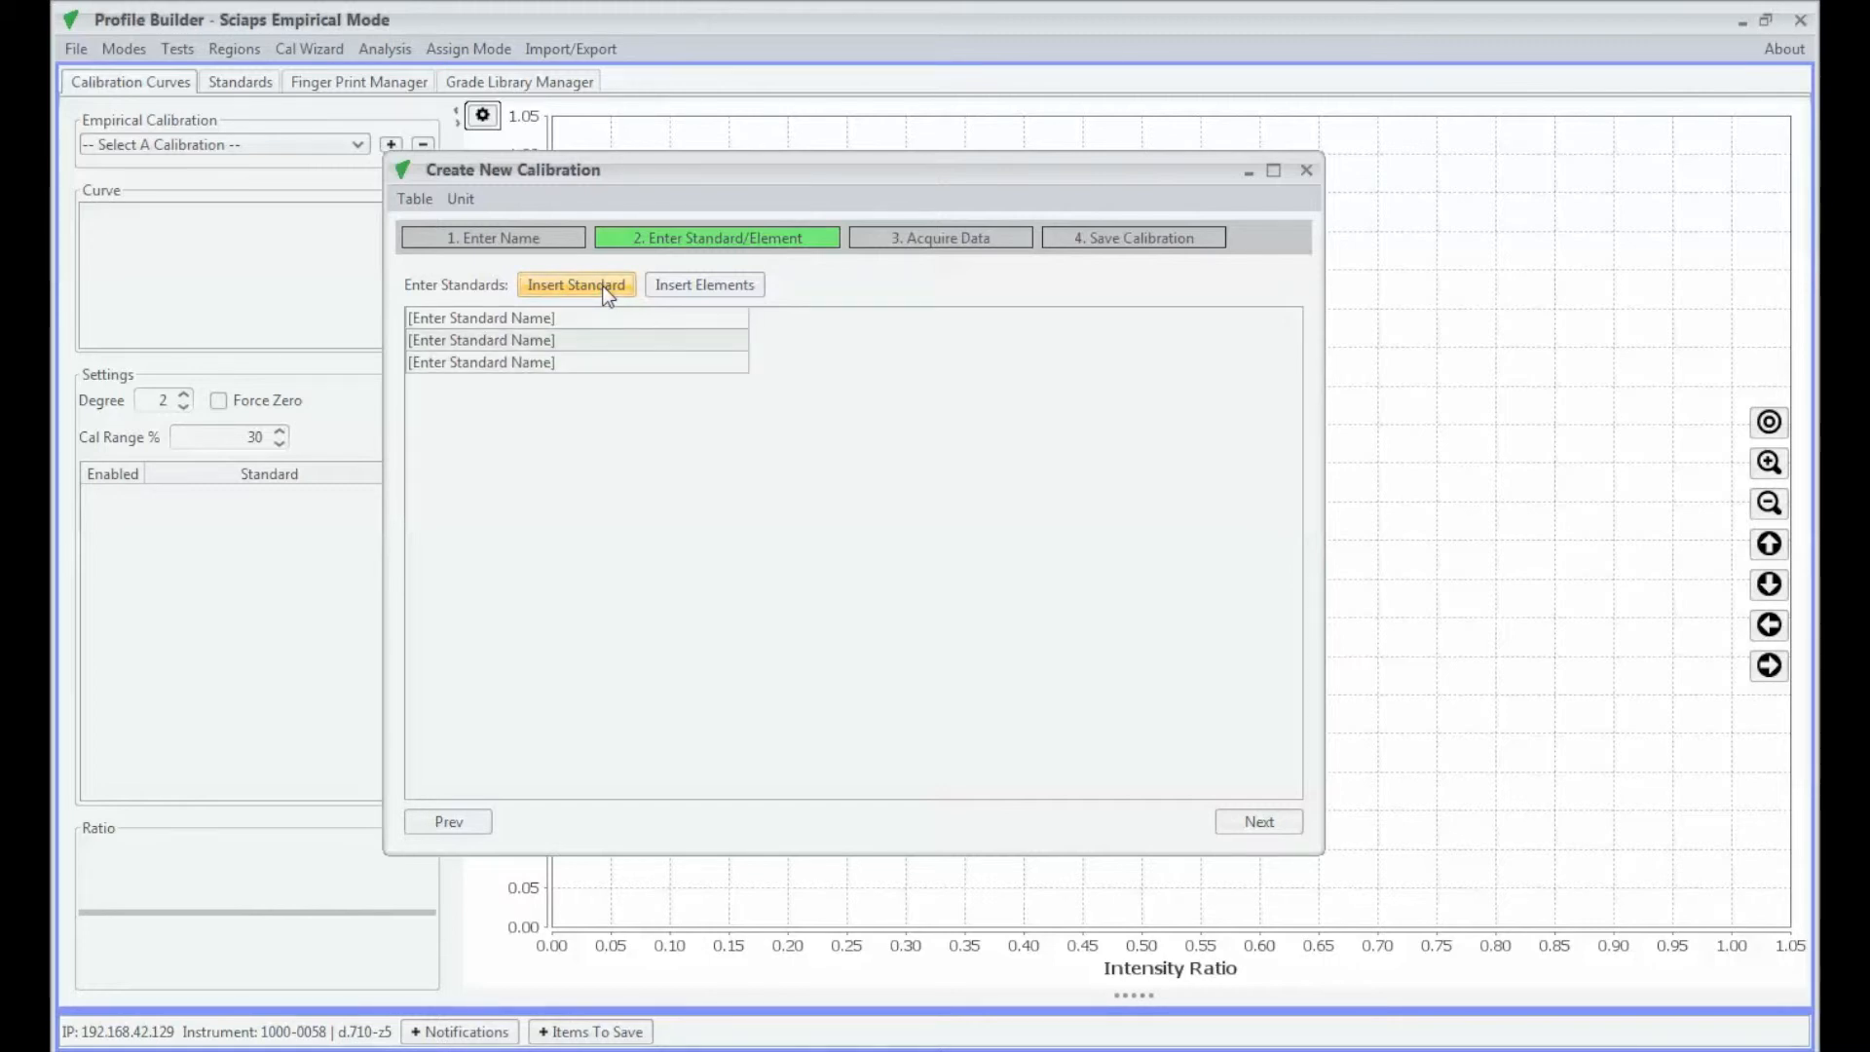
pyautogui.click(608, 290)
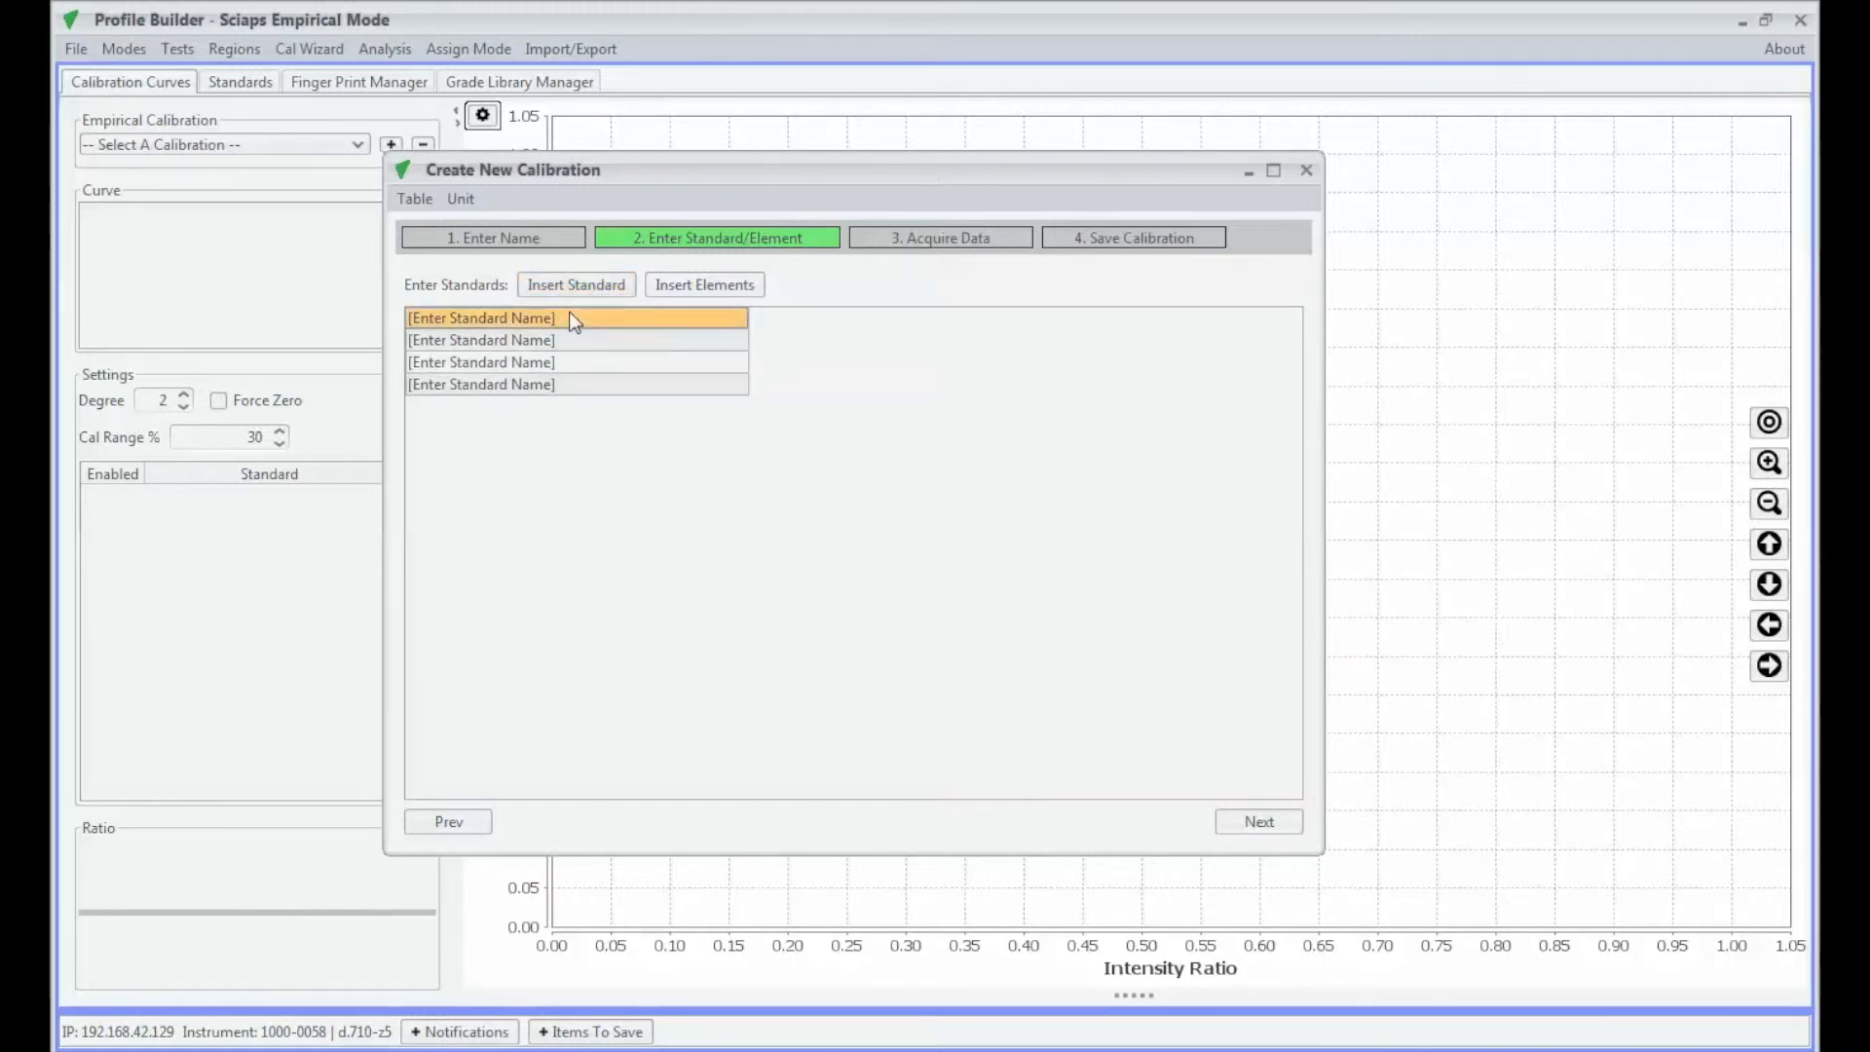
pyautogui.doubleClick(575, 320)
pyautogui.write('A')
pyautogui.press('Return')
pyautogui.write('B')
pyautogui.press('Return')
pyautogui.write('C')
pyautogui.press('Return')
pyautogui.write('D')
pyautogui.press('Return')
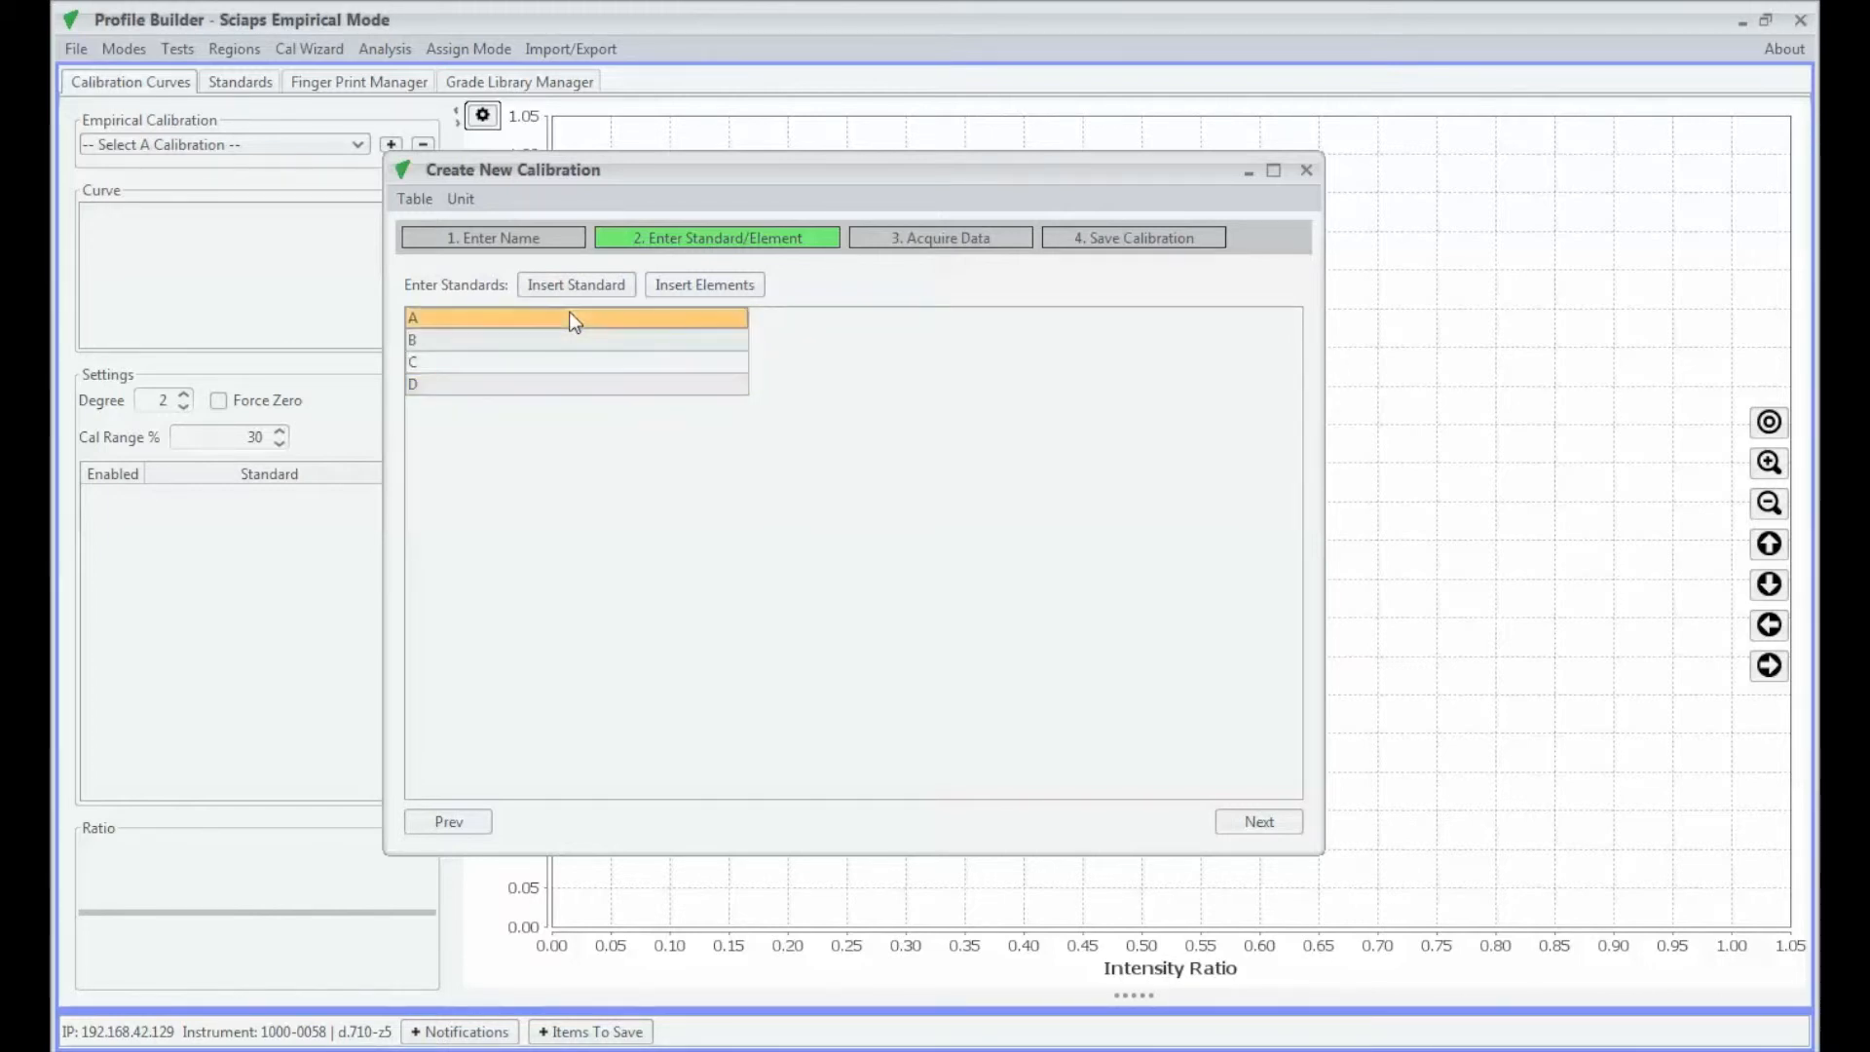
# Add the elements Pt, Pd, Rh, Mg and Ce as columns of the standards table.
pyautogui.click(678, 291)
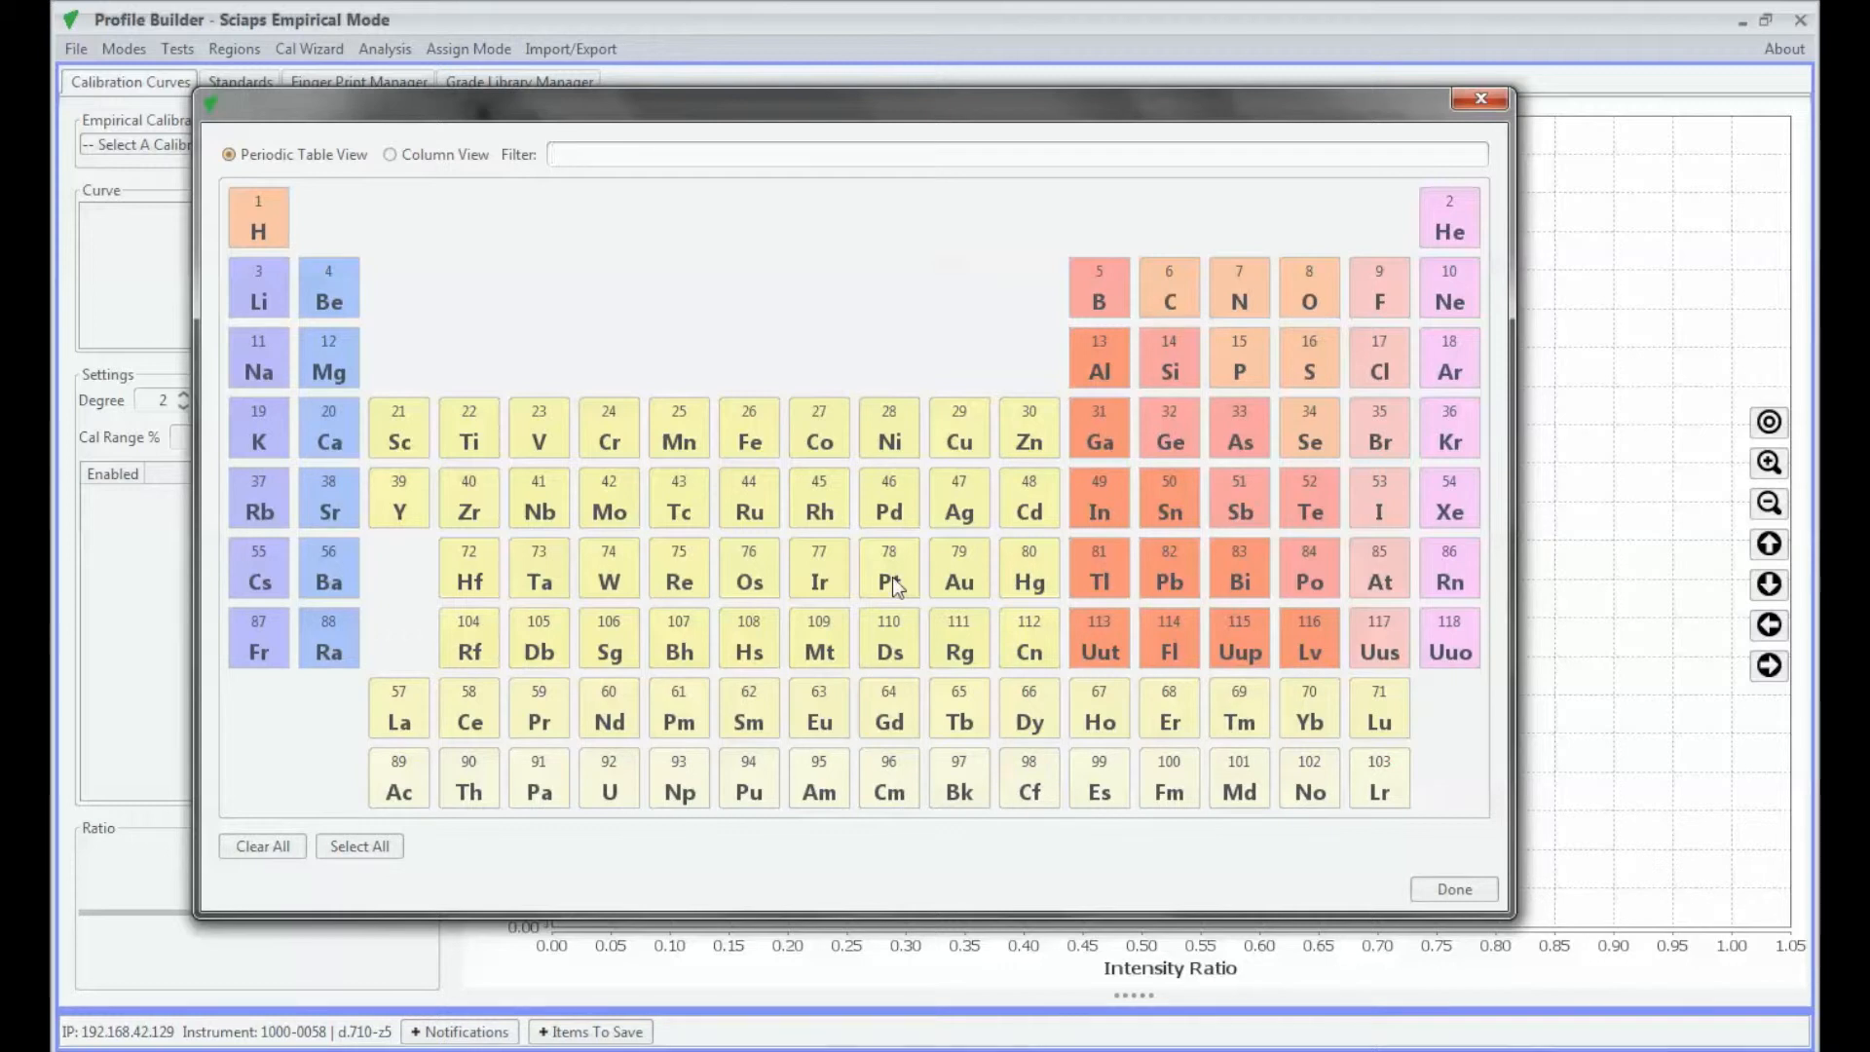
pyautogui.click(896, 498)
pyautogui.click(833, 508)
pyautogui.click(335, 367)
pyautogui.click(483, 717)
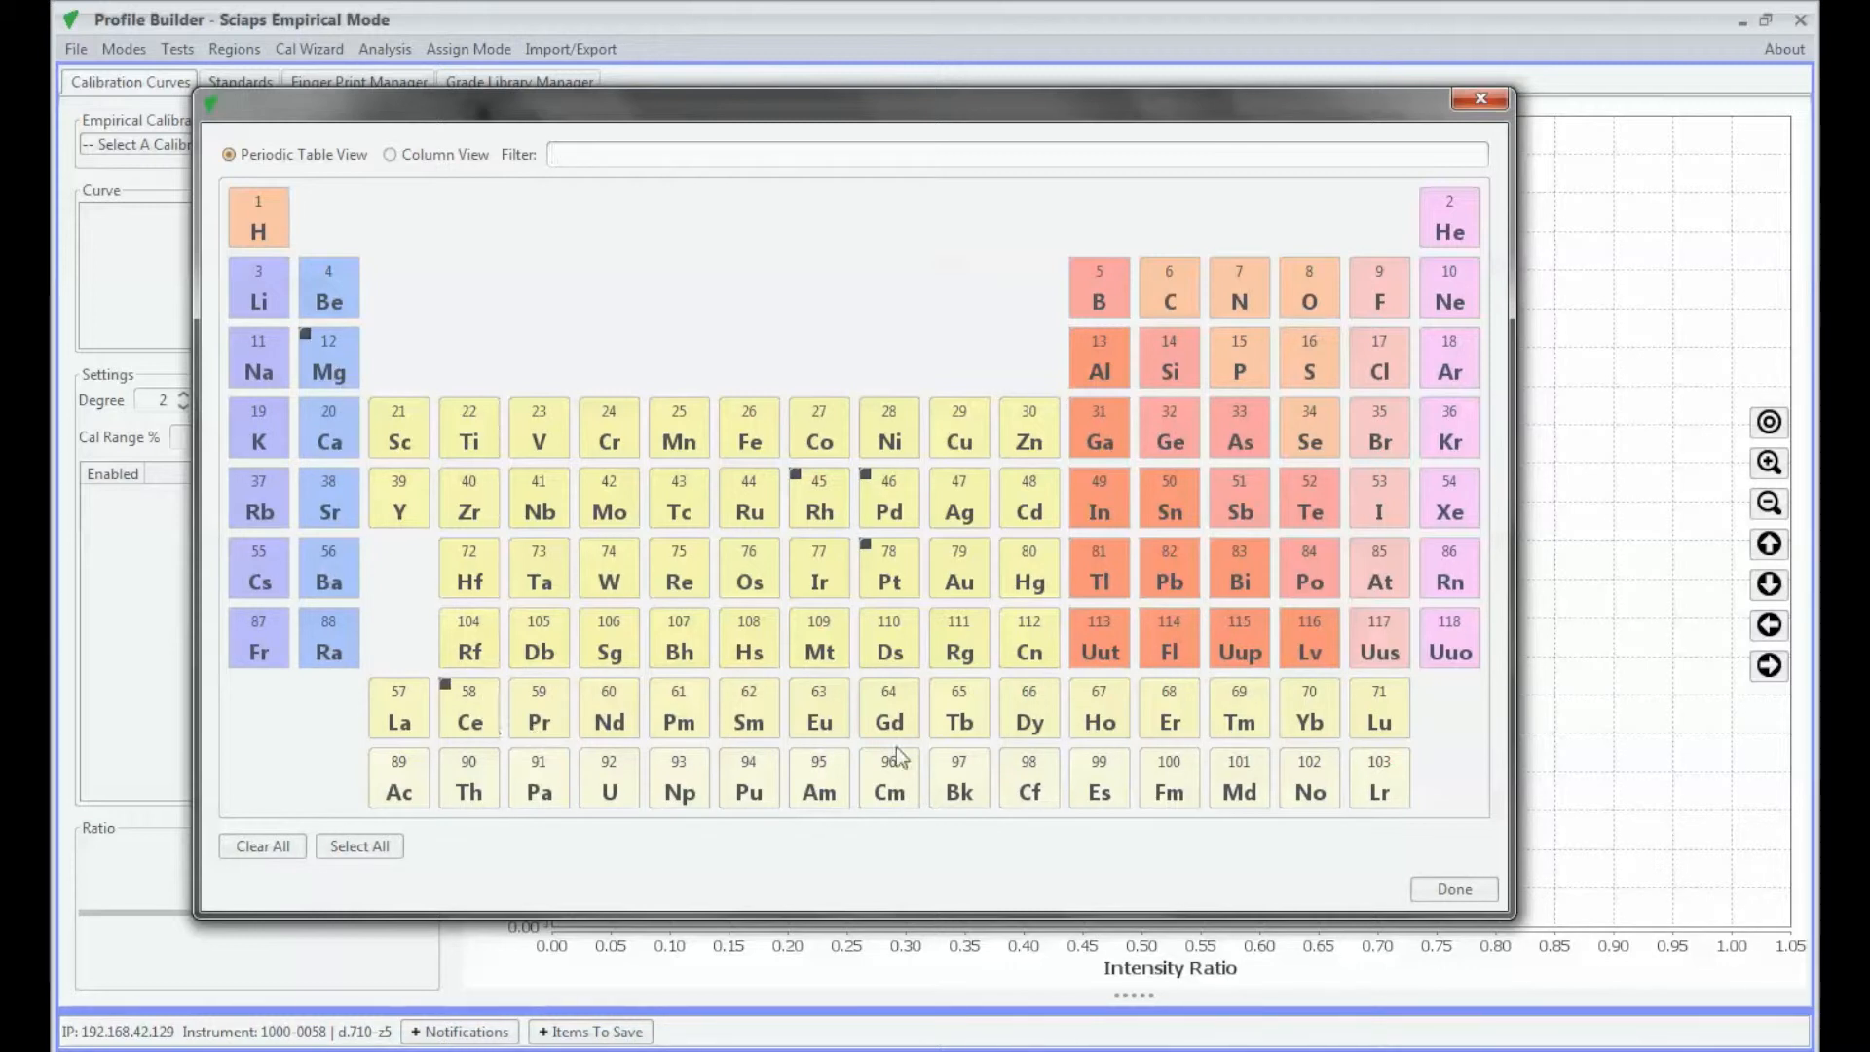
pyautogui.click(1439, 886)
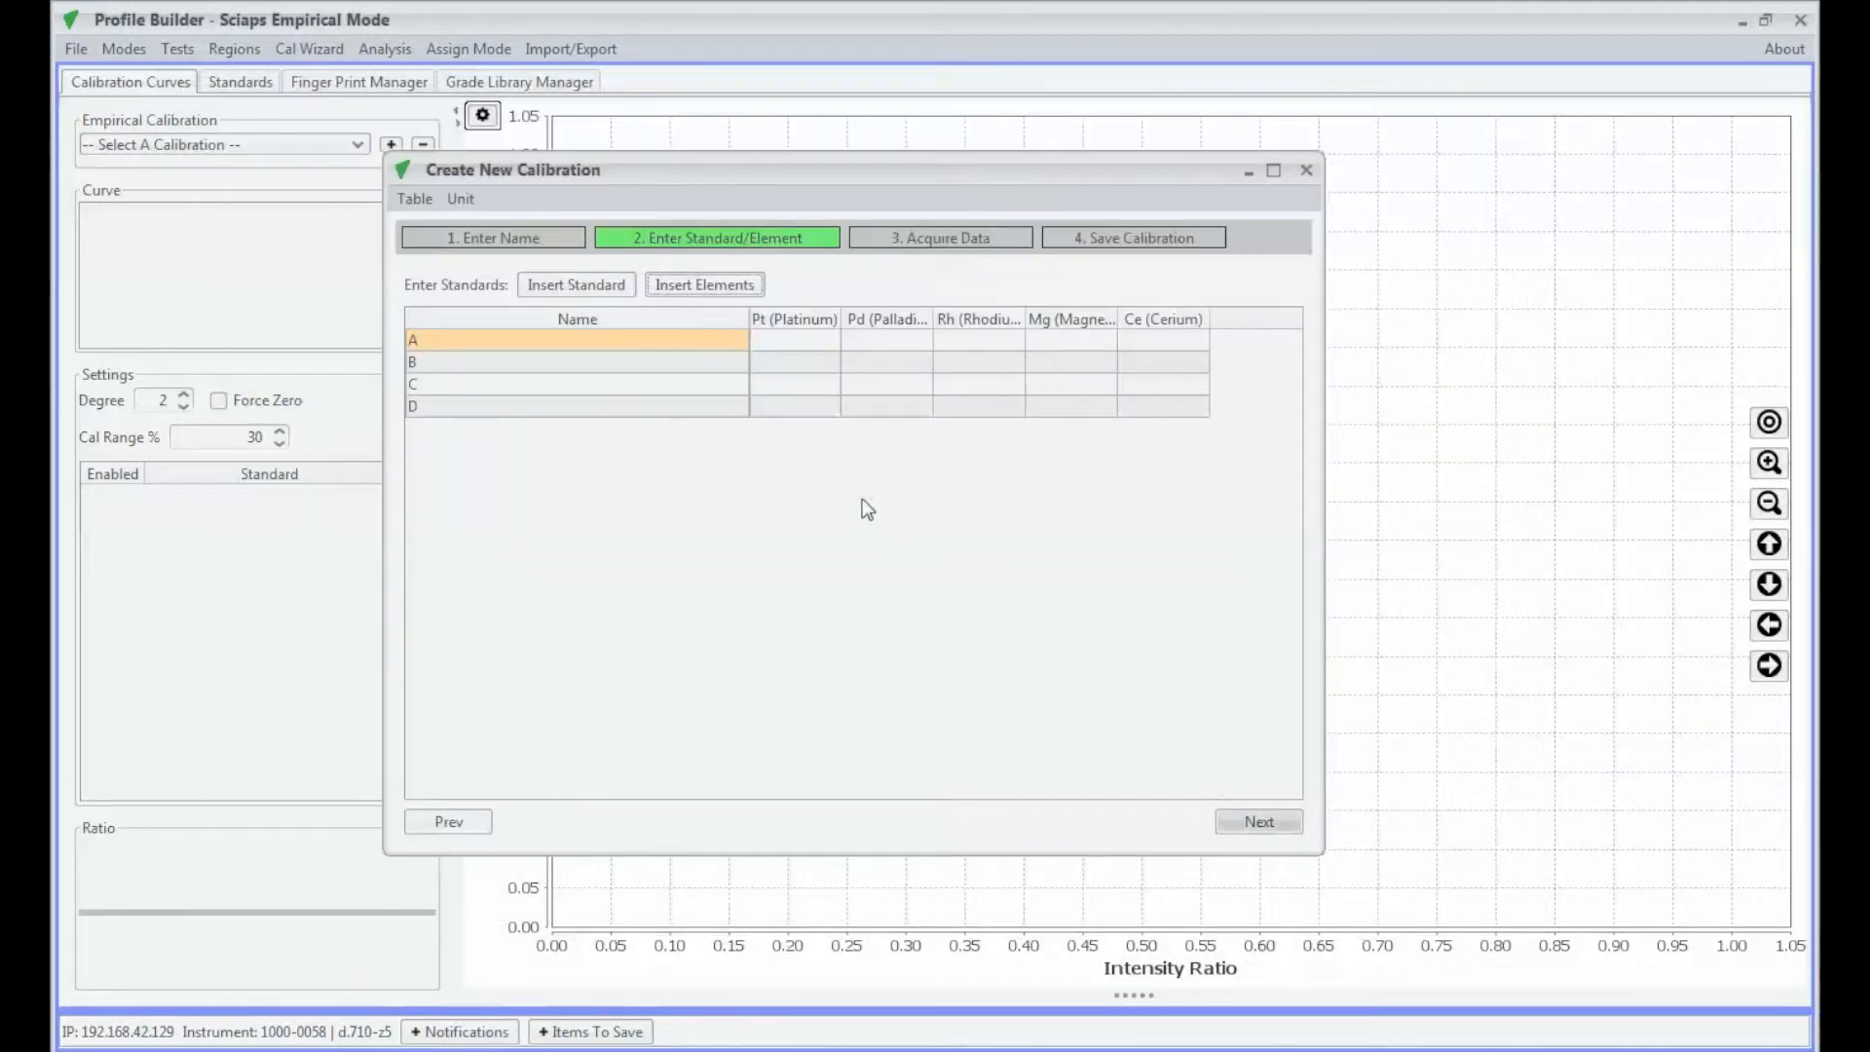
# Set the table's unit and enter standards A to D: Pt 0.1582, 0.1981, 0.0427, 0.1356, Pd 0.055, 0.0589, 0.1565, 0.0244, plus Rh, Mg and Ce.
pyautogui.click(785, 335)
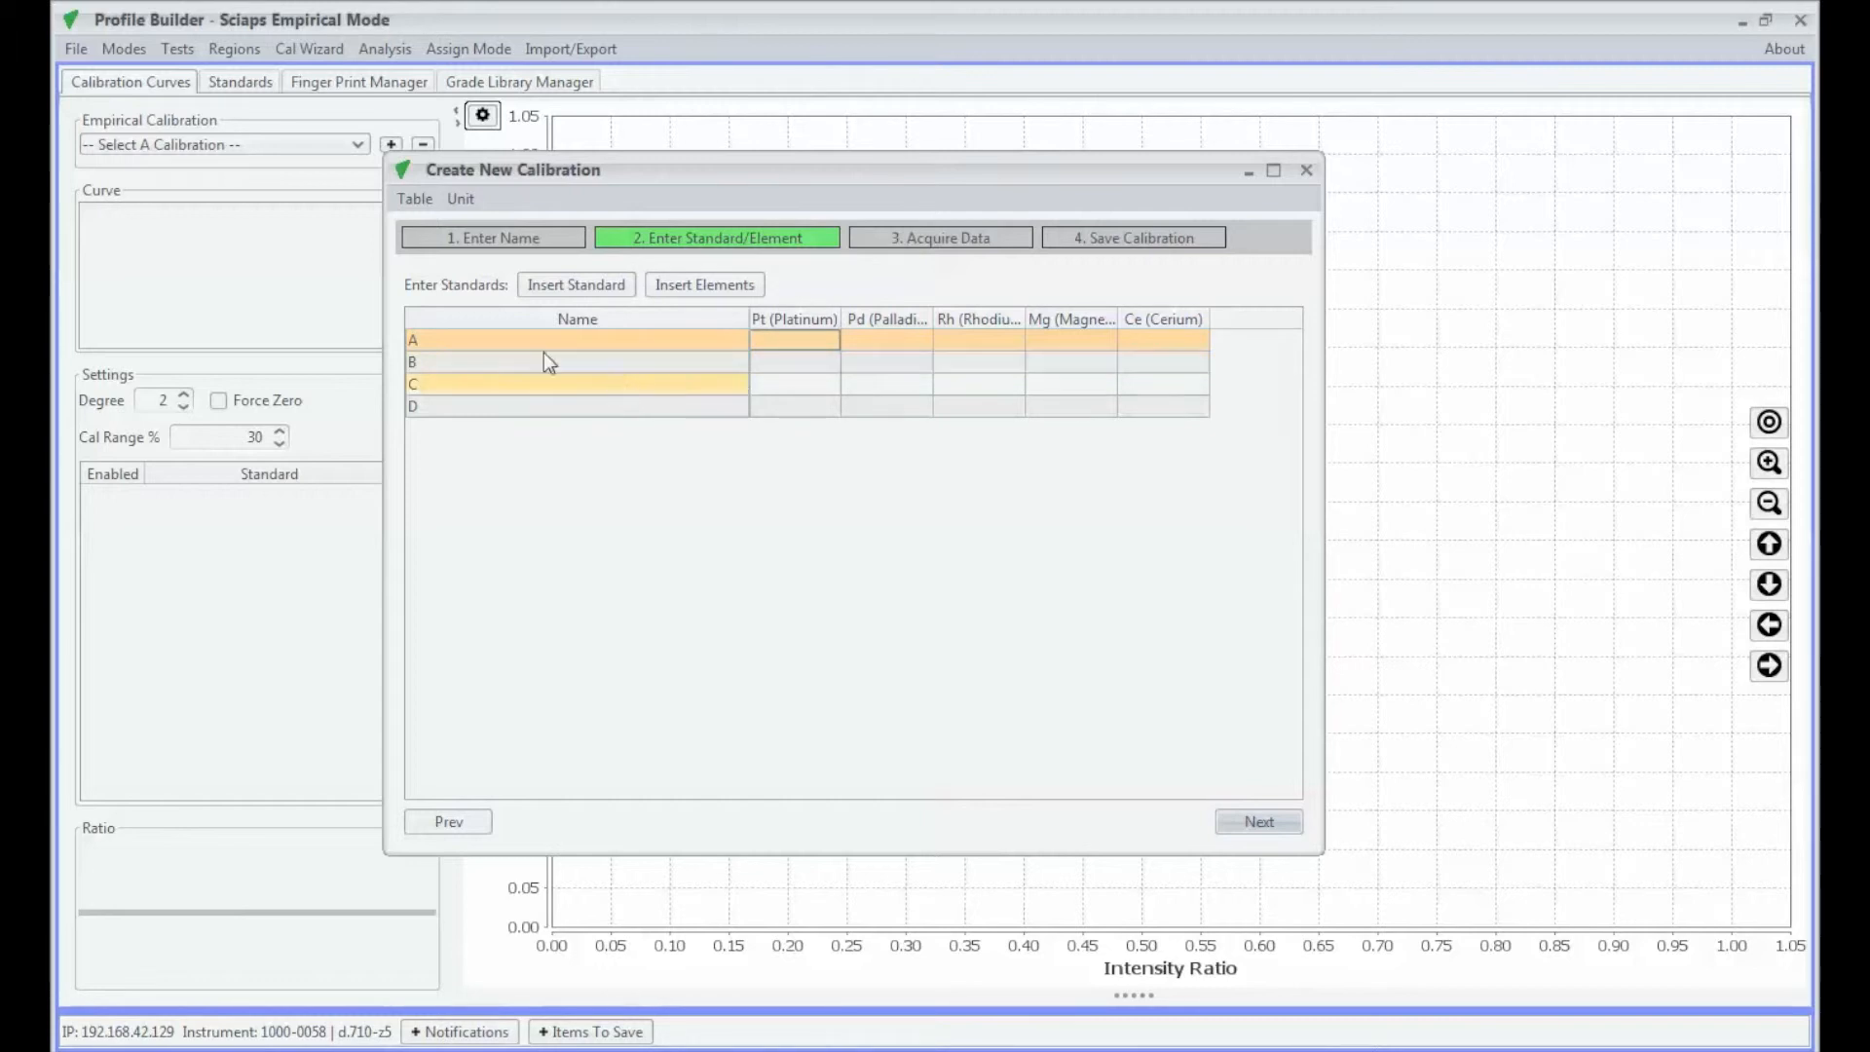
pyautogui.click(461, 206)
pyautogui.click(456, 254)
pyautogui.click(790, 339)
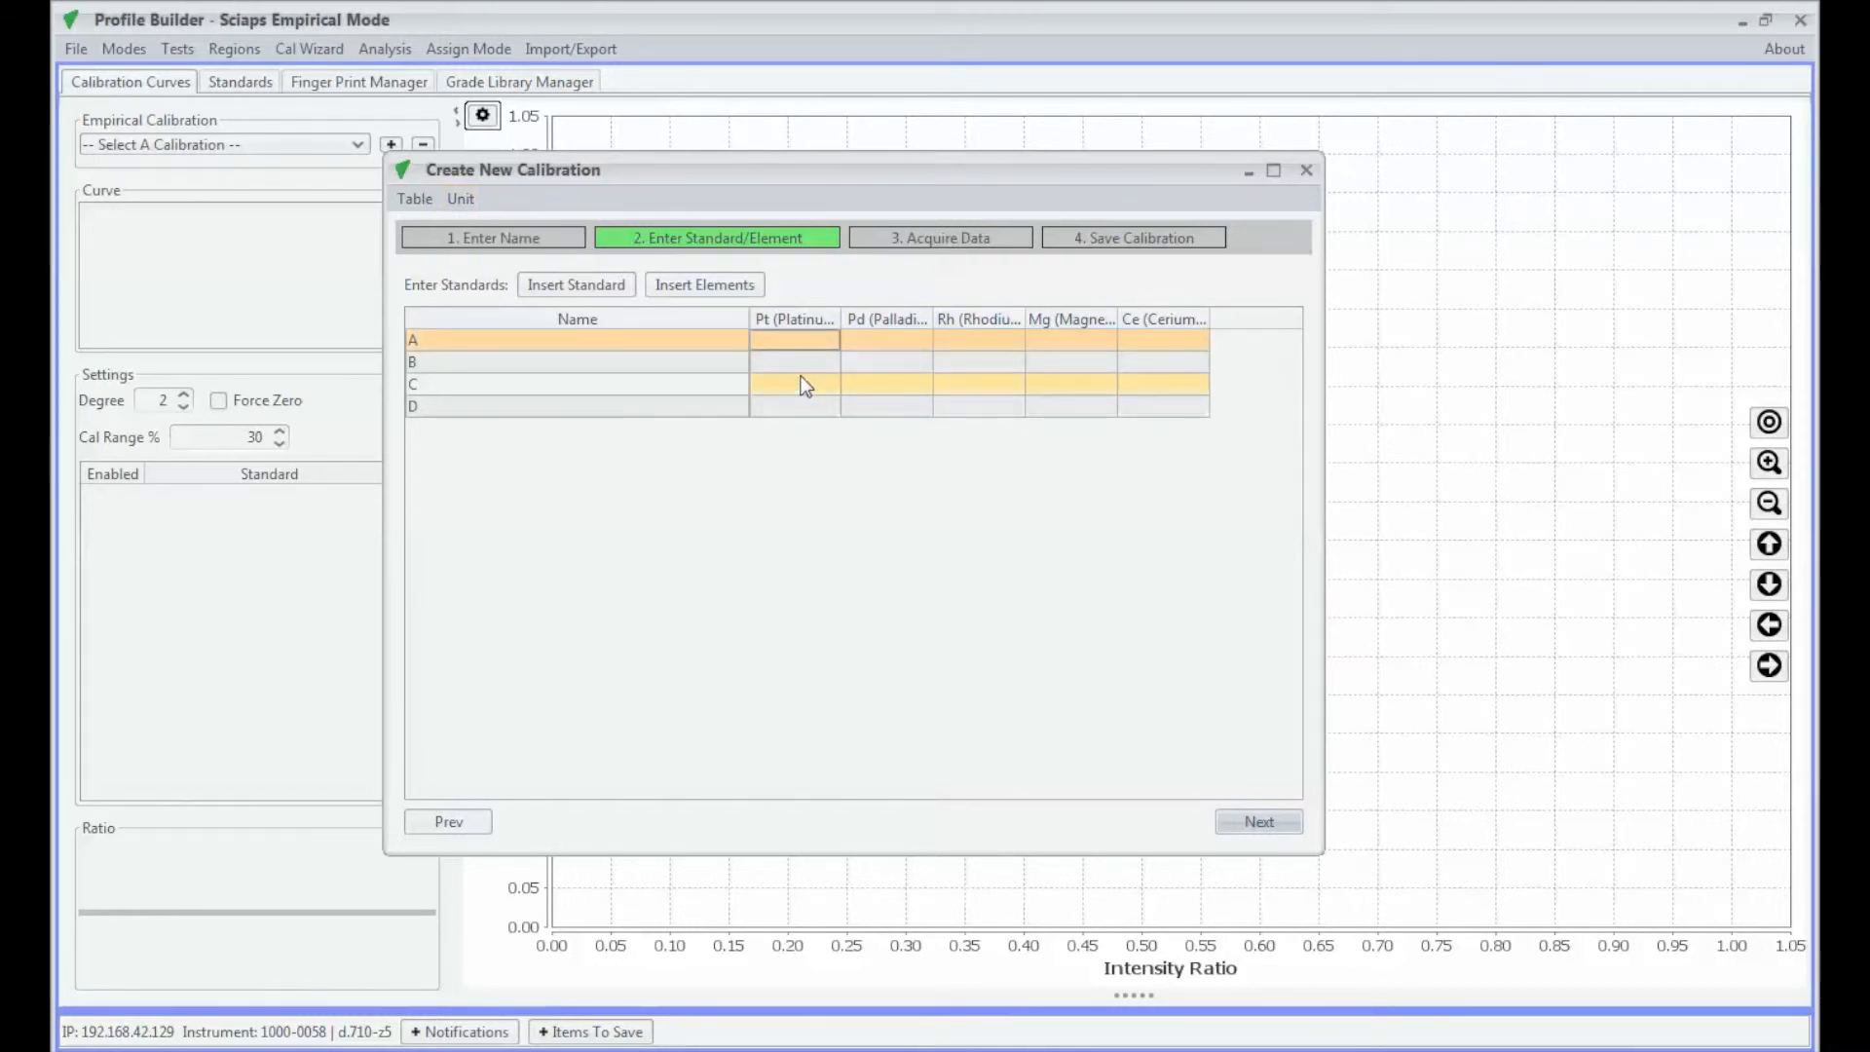
pyautogui.write('1582 1981 427 1356 550')
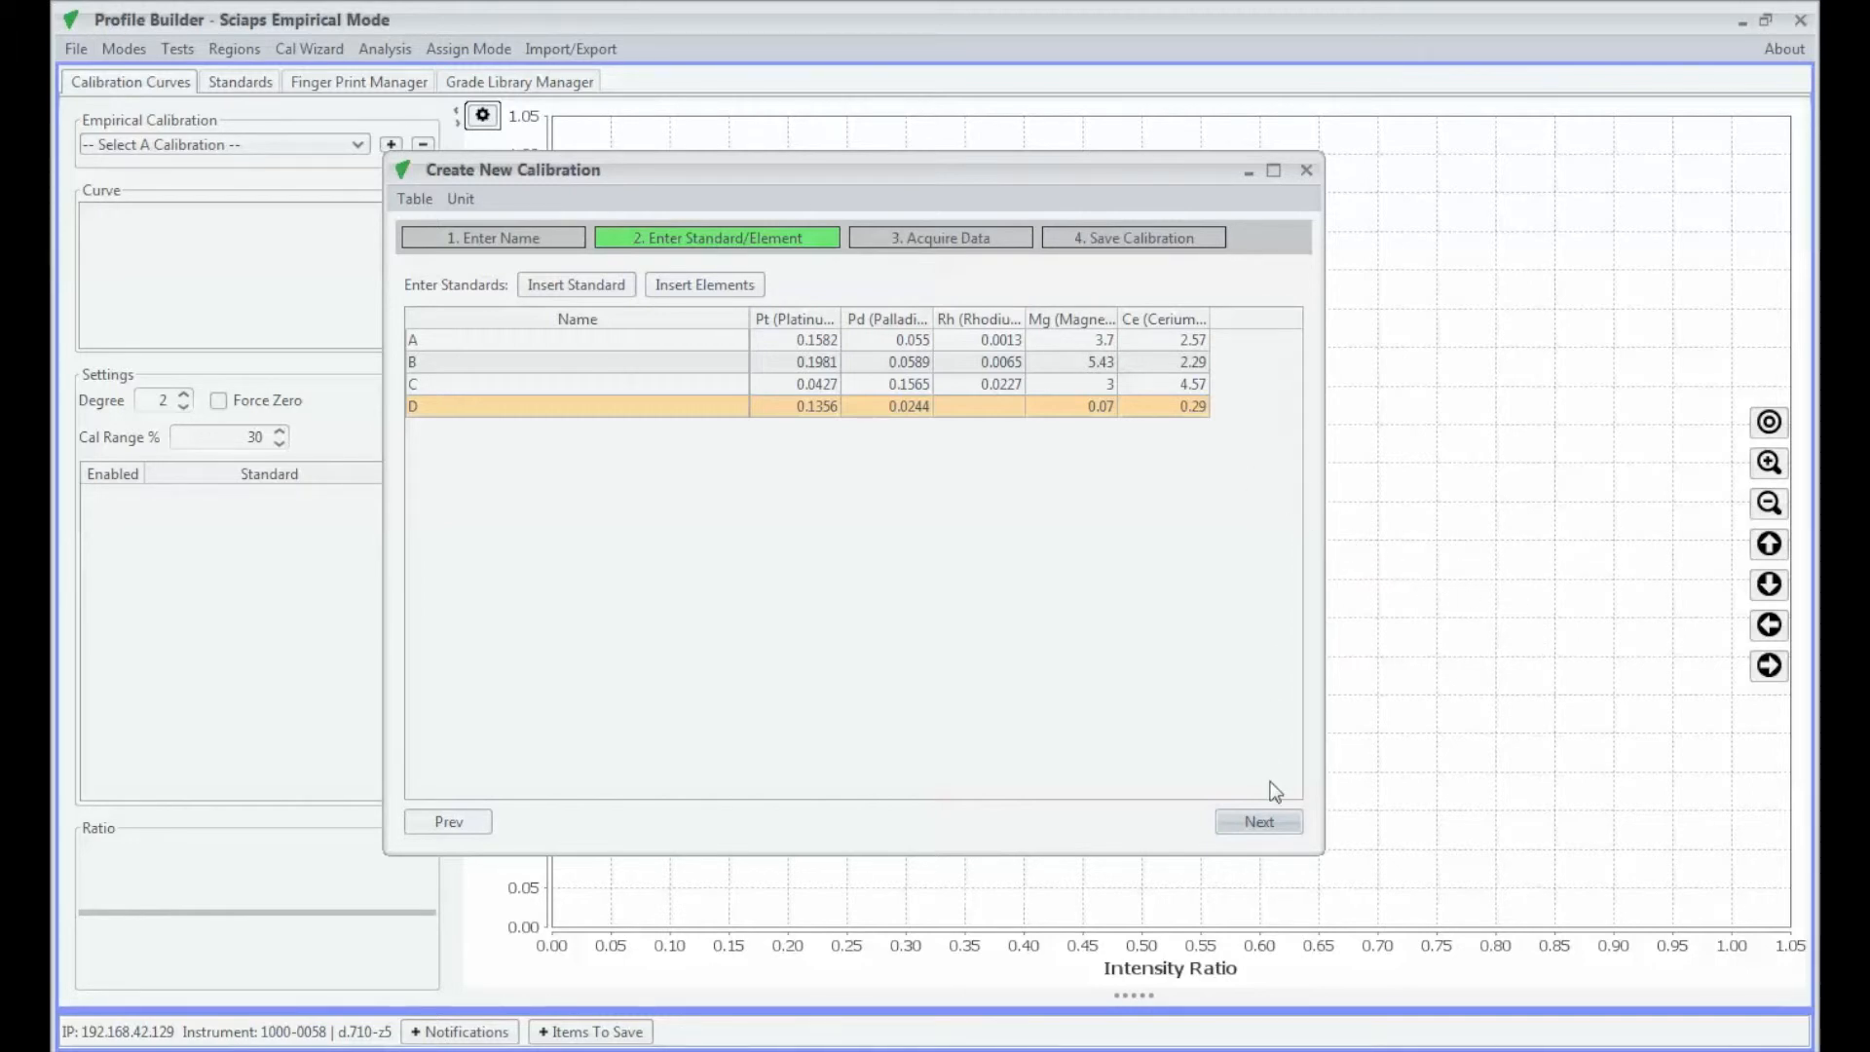
# Proceed to data acquisition, select standard A, skip scanning and save the finished calibration model.
pyautogui.click(1262, 820)
pyautogui.click(397, 367)
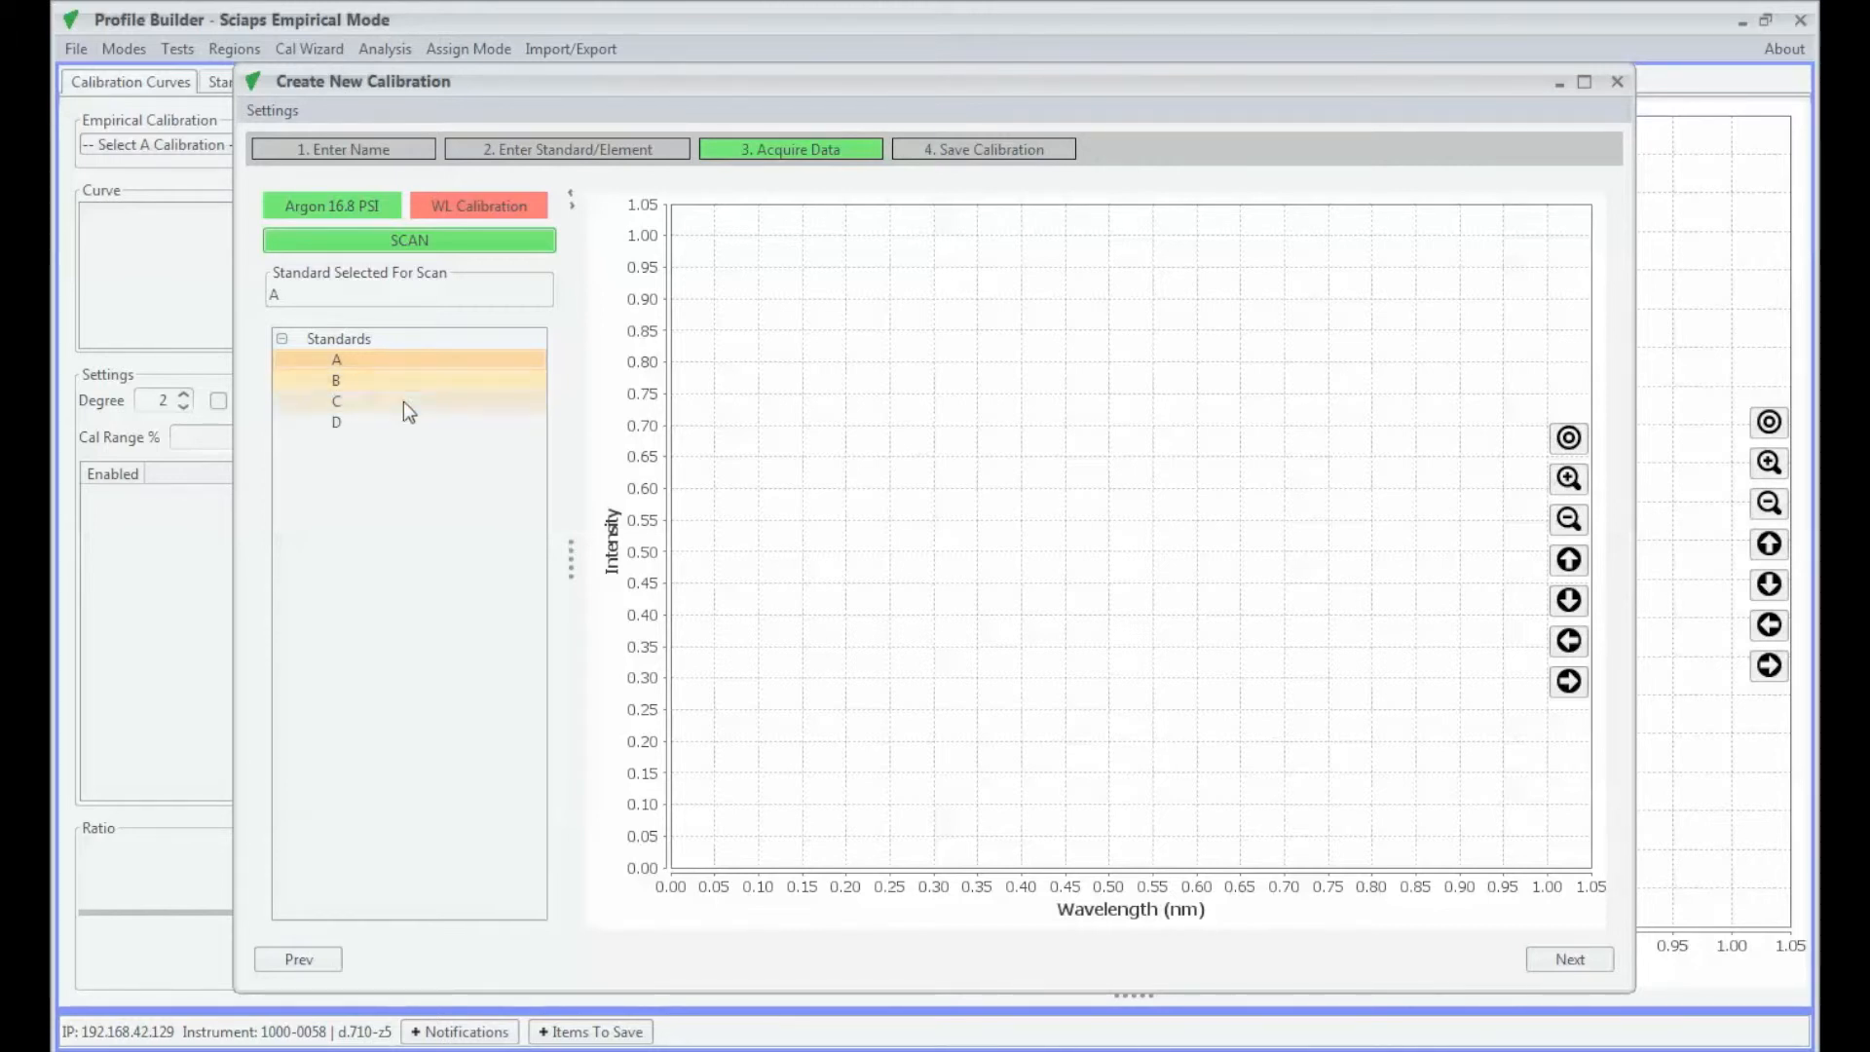
pyautogui.click(1553, 962)
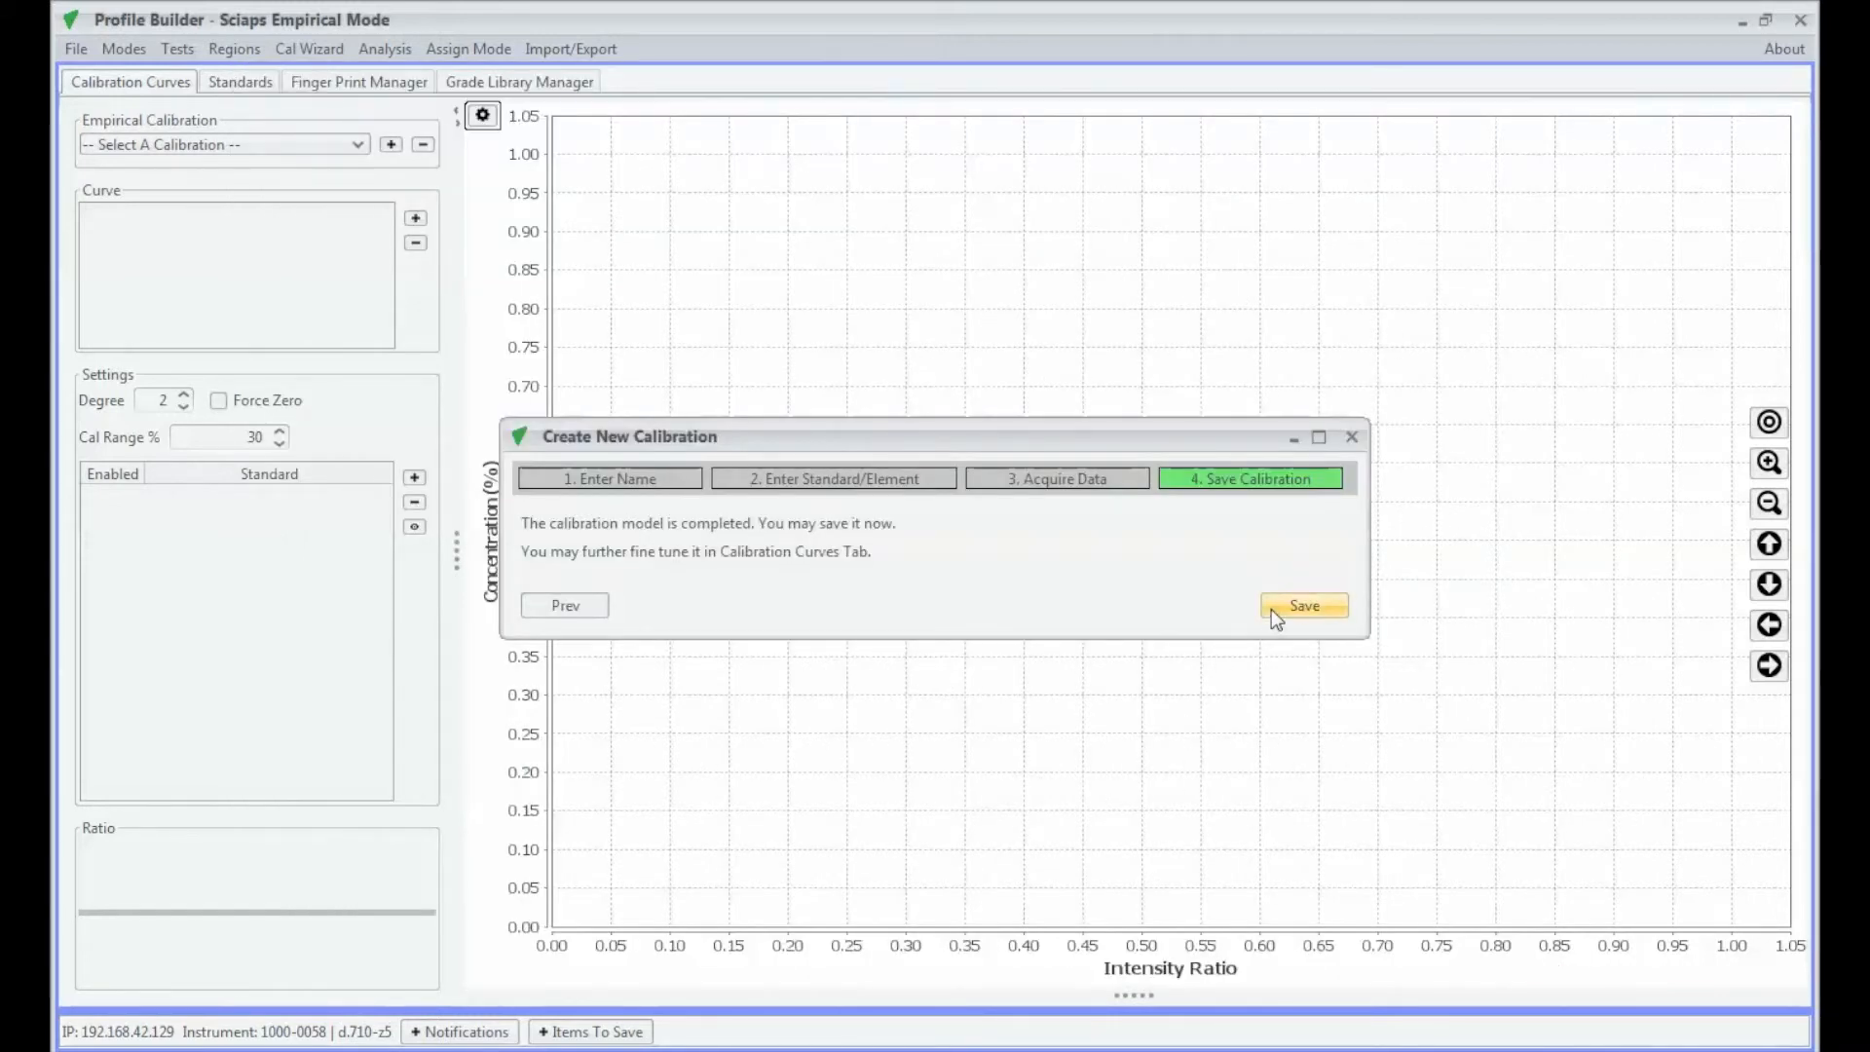
pyautogui.click(1298, 606)
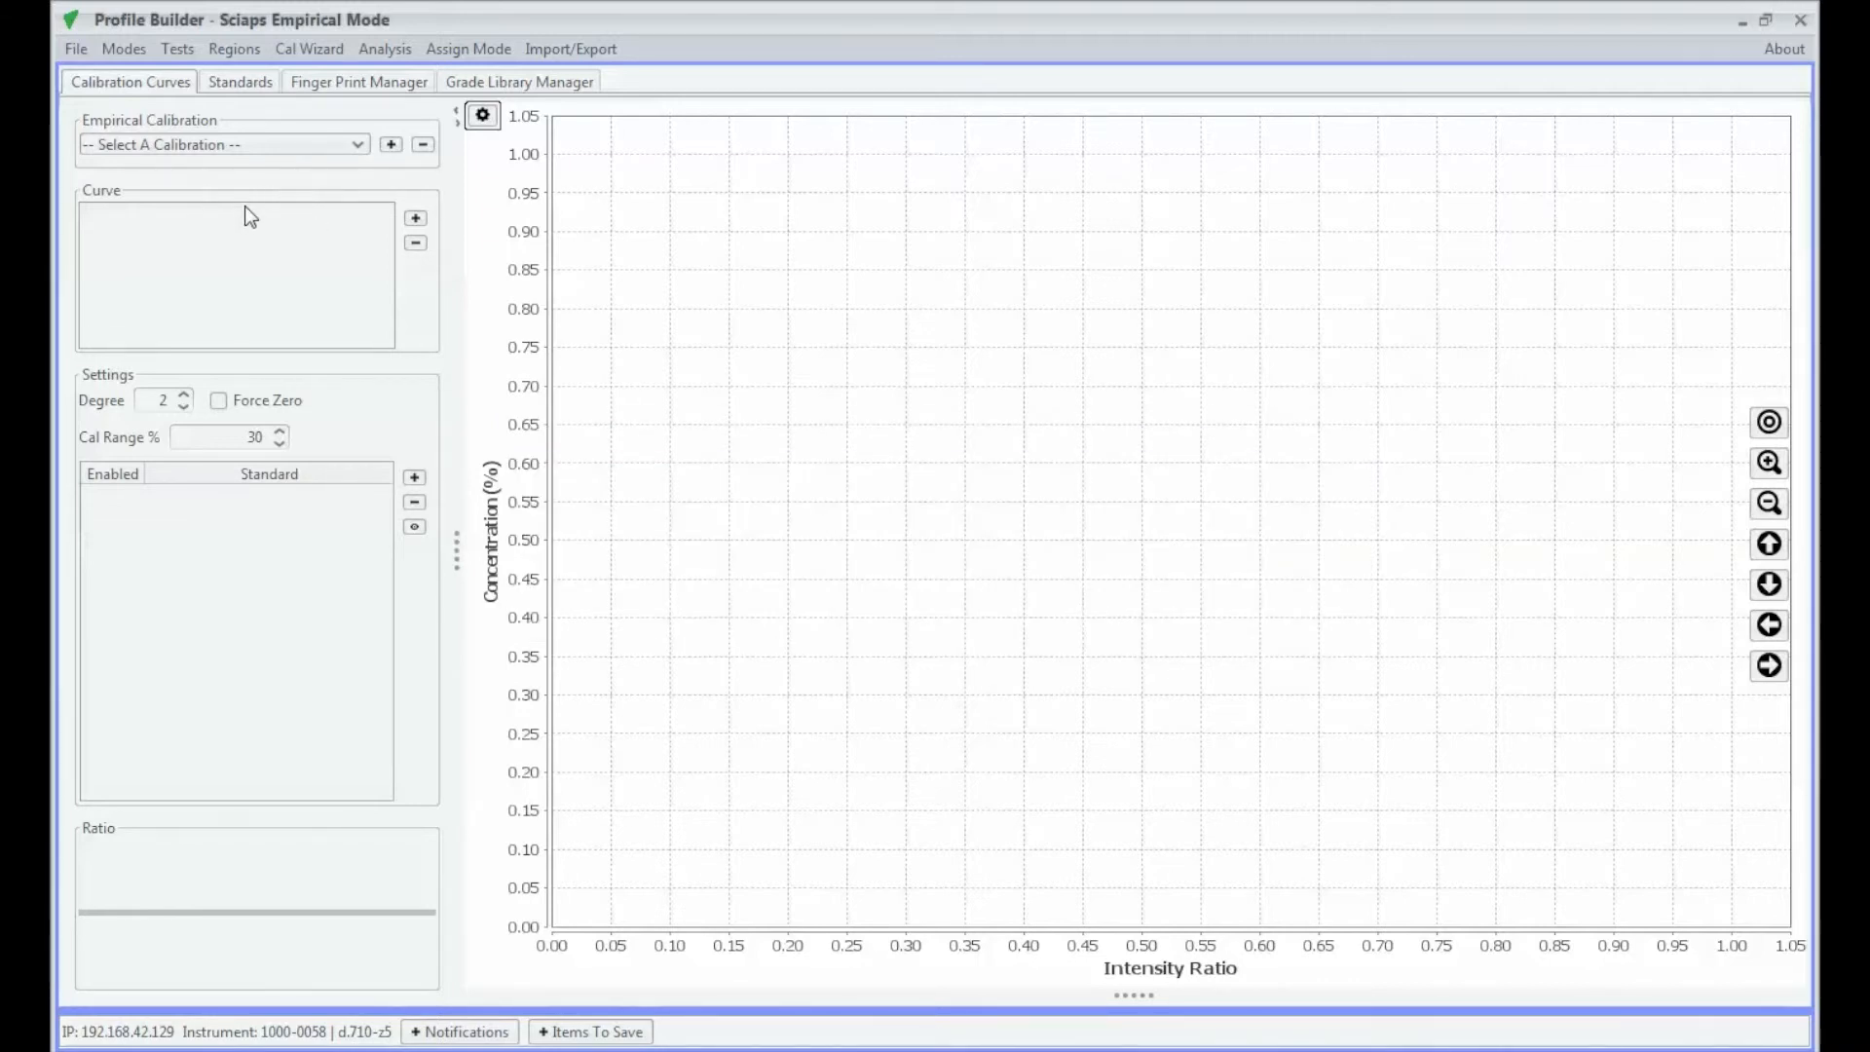
# Load the Catalysts calibration and start adding a numerator region to the Magnesium curve's intensity ratio.
pyautogui.click(356, 145)
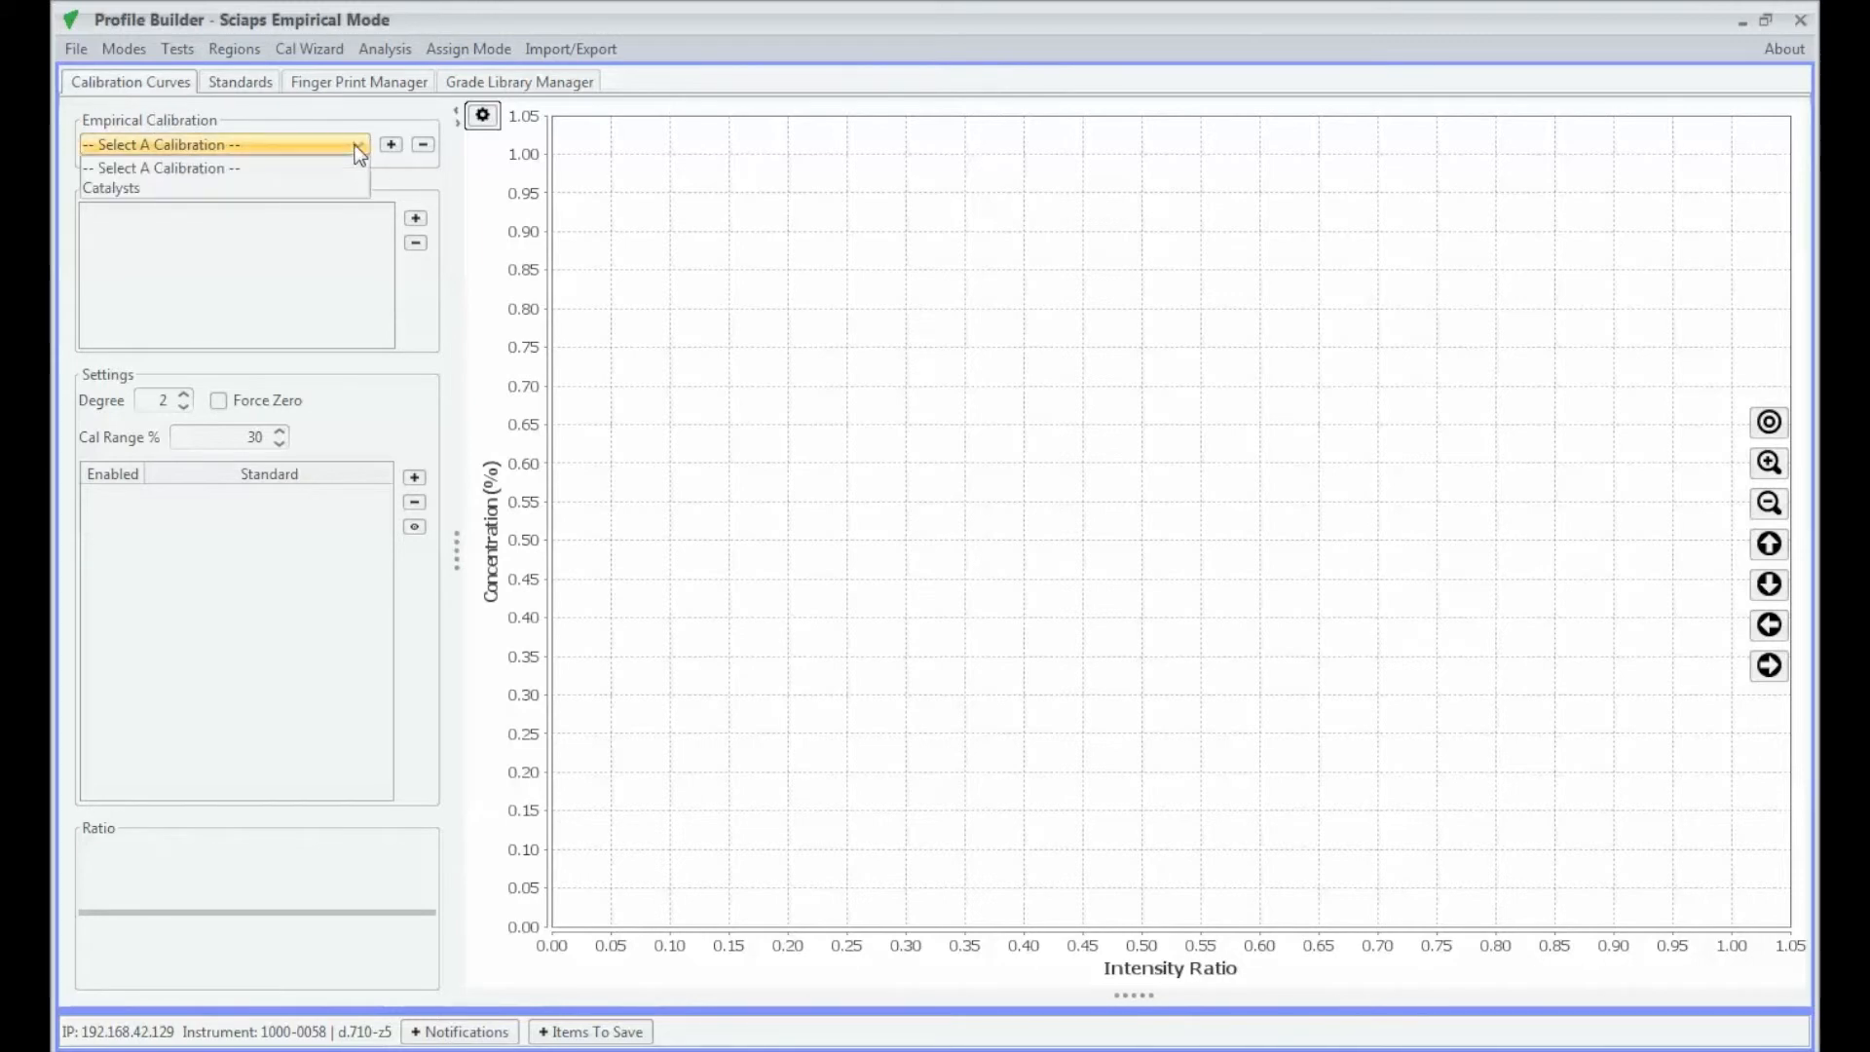
pyautogui.click(111, 188)
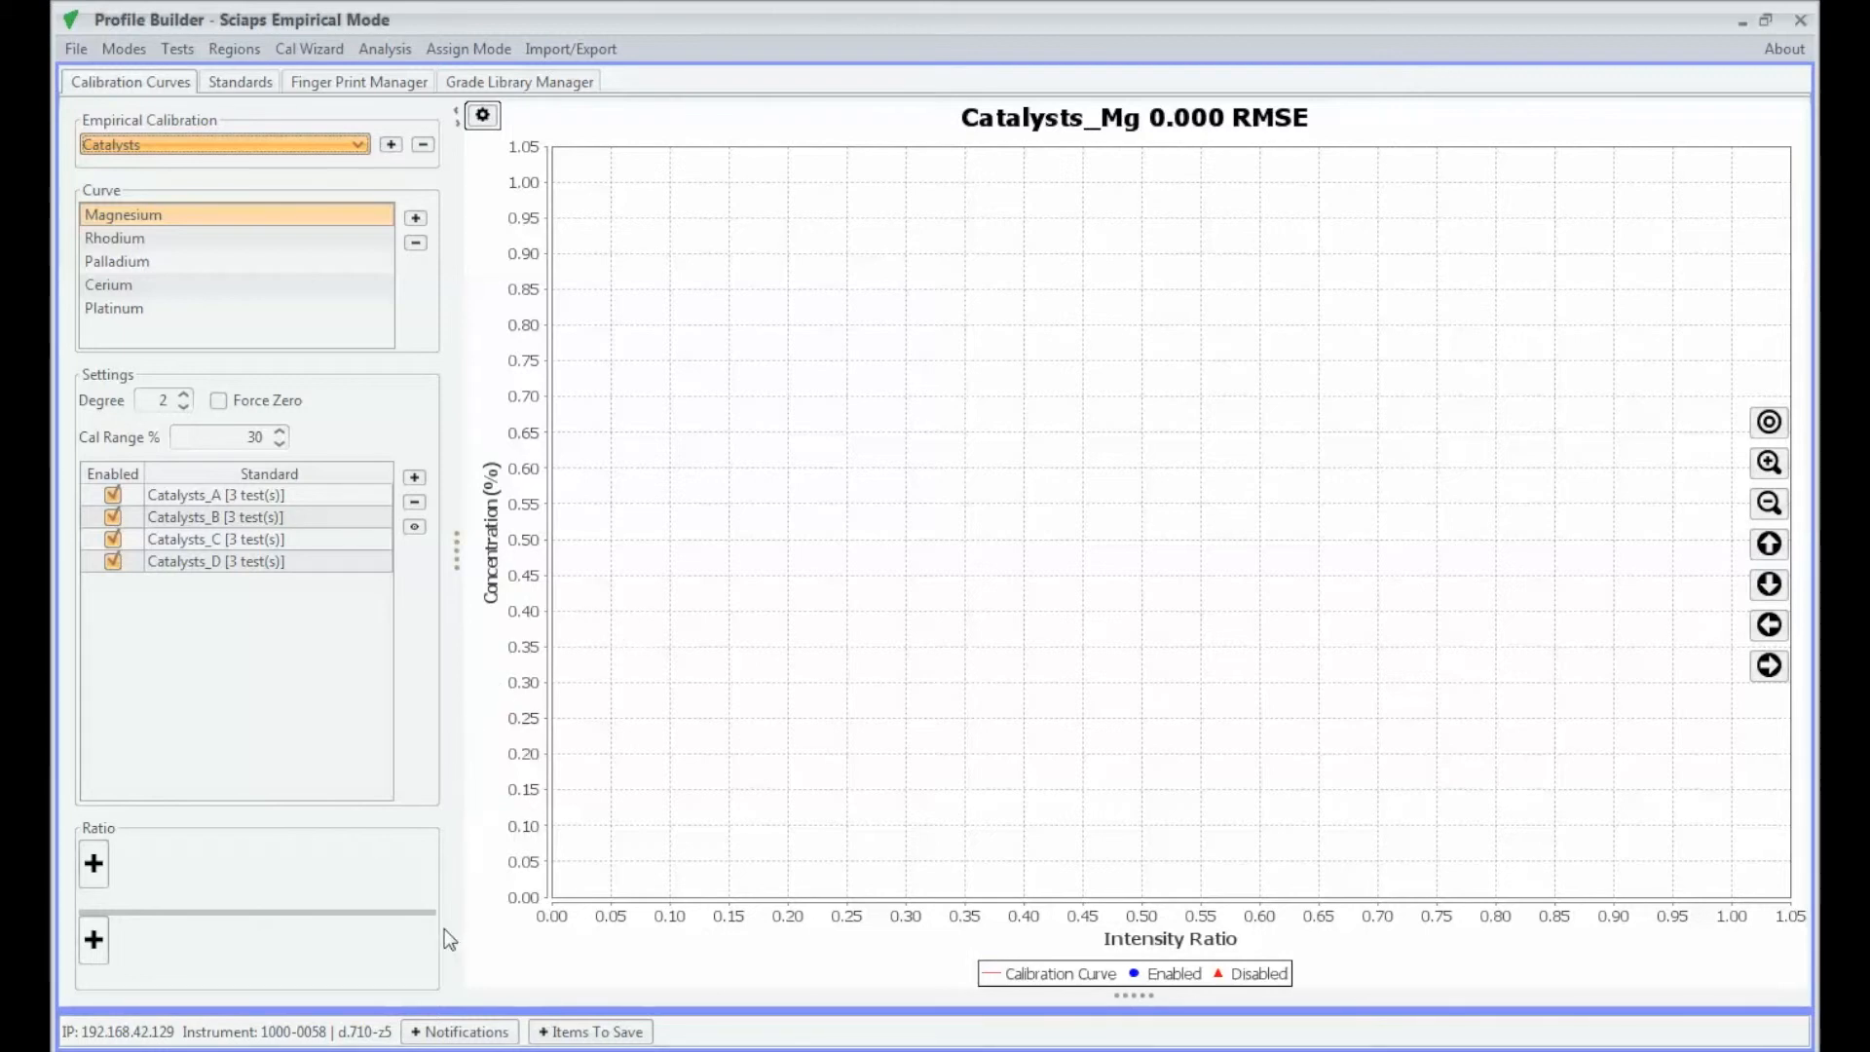
pyautogui.click(93, 867)
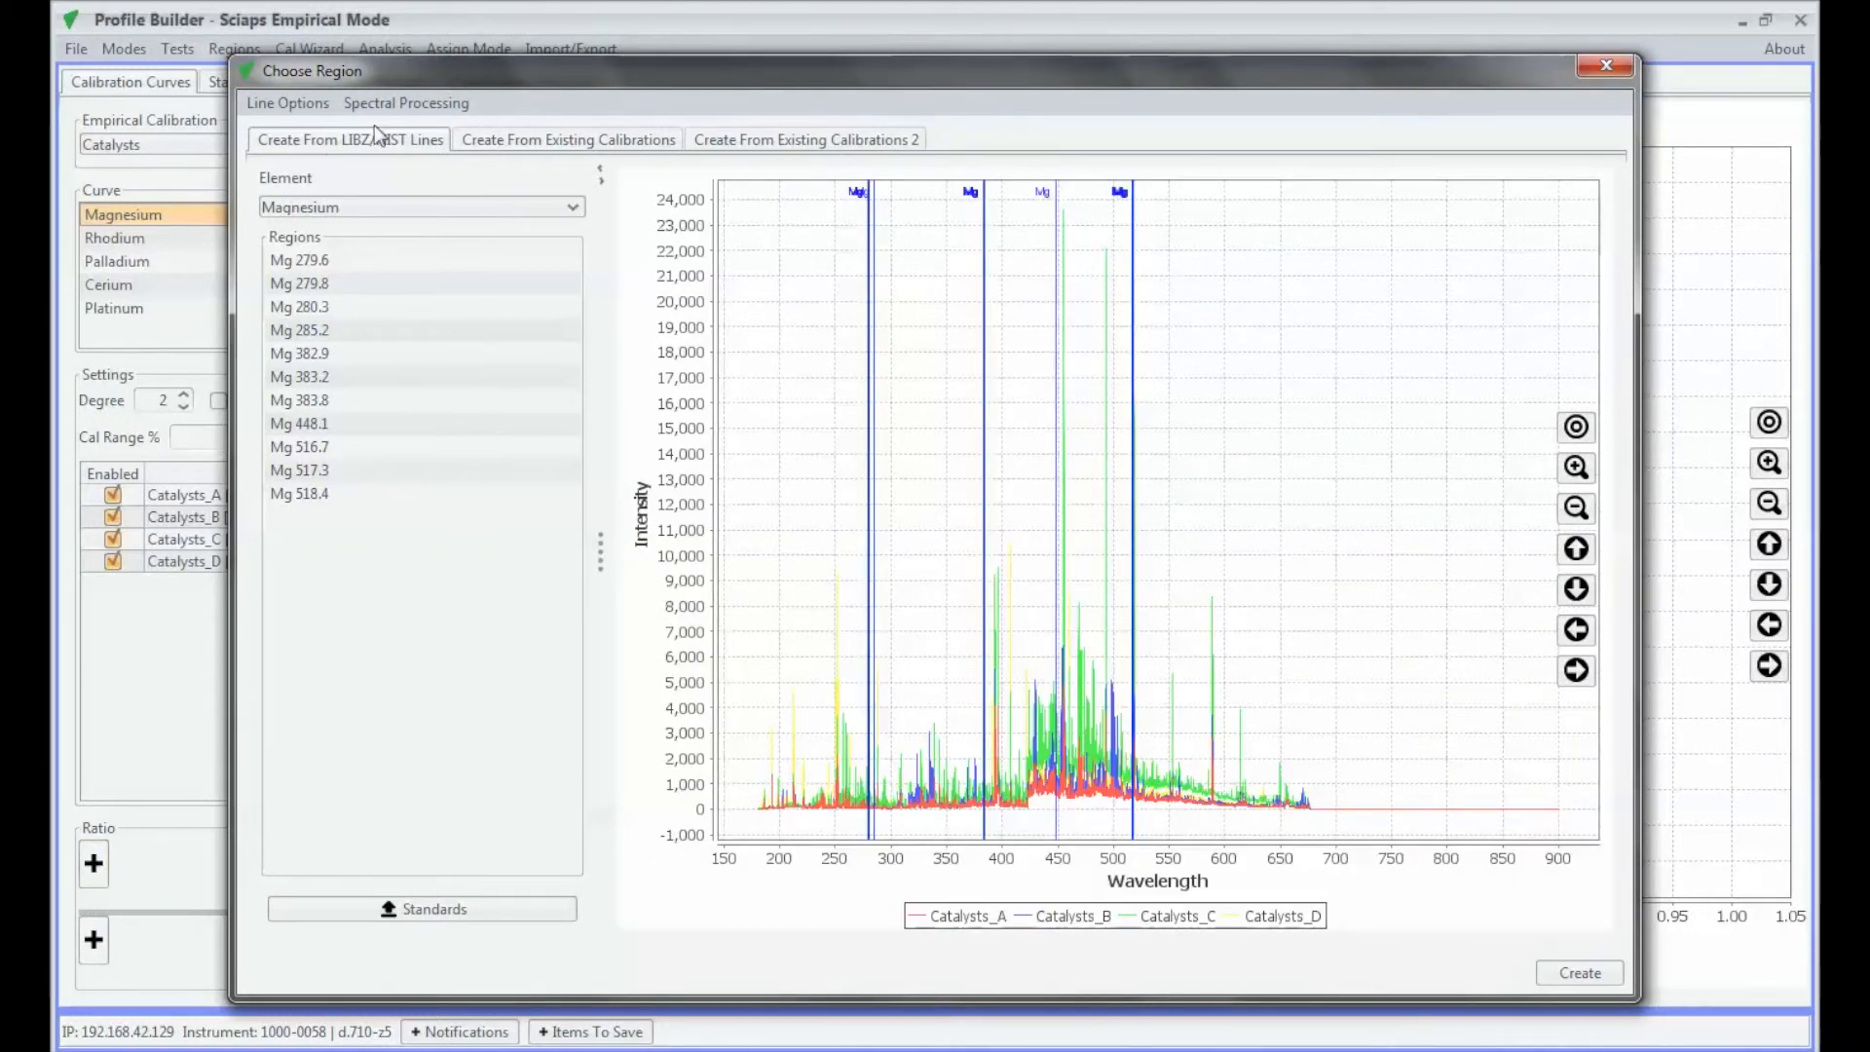
# Examine the listed magnesium lines one by one from Mg 279.6 to Mg 448.1, comparing the four standards' spectra.
pyautogui.click(314, 260)
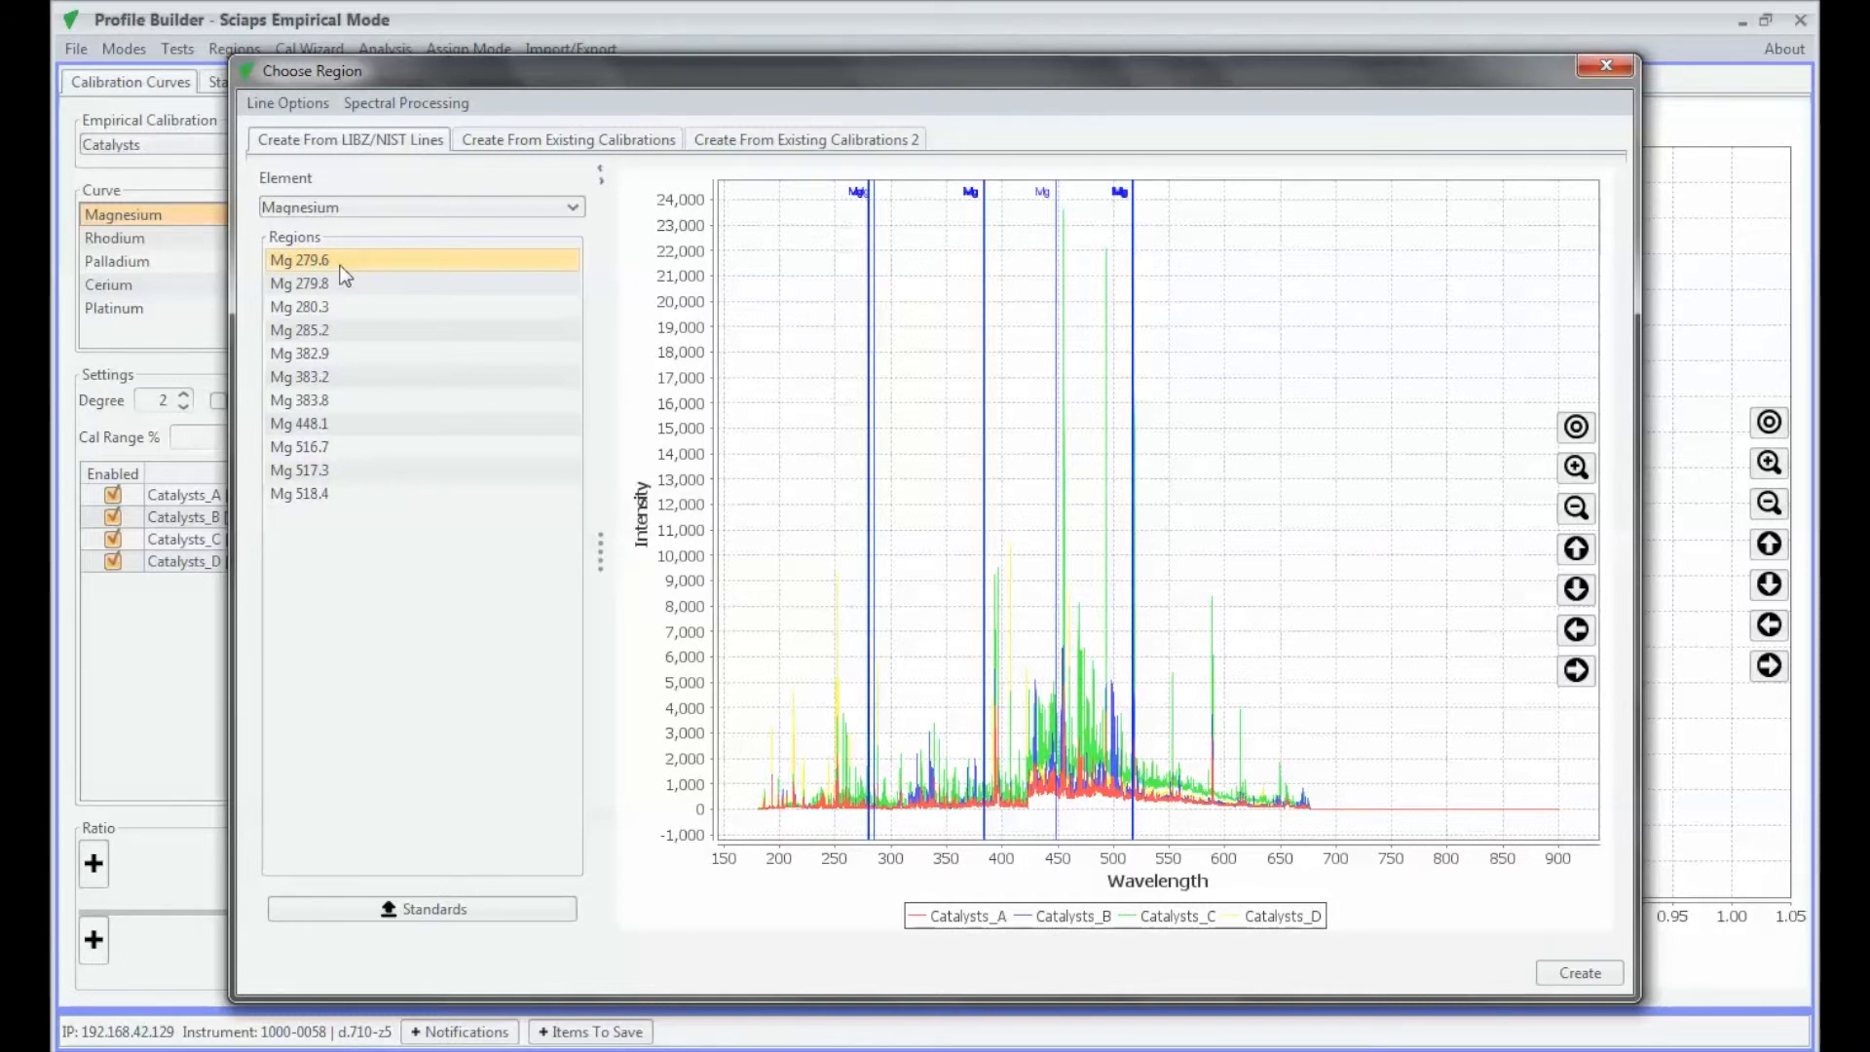
pyautogui.doubleClick(337, 266)
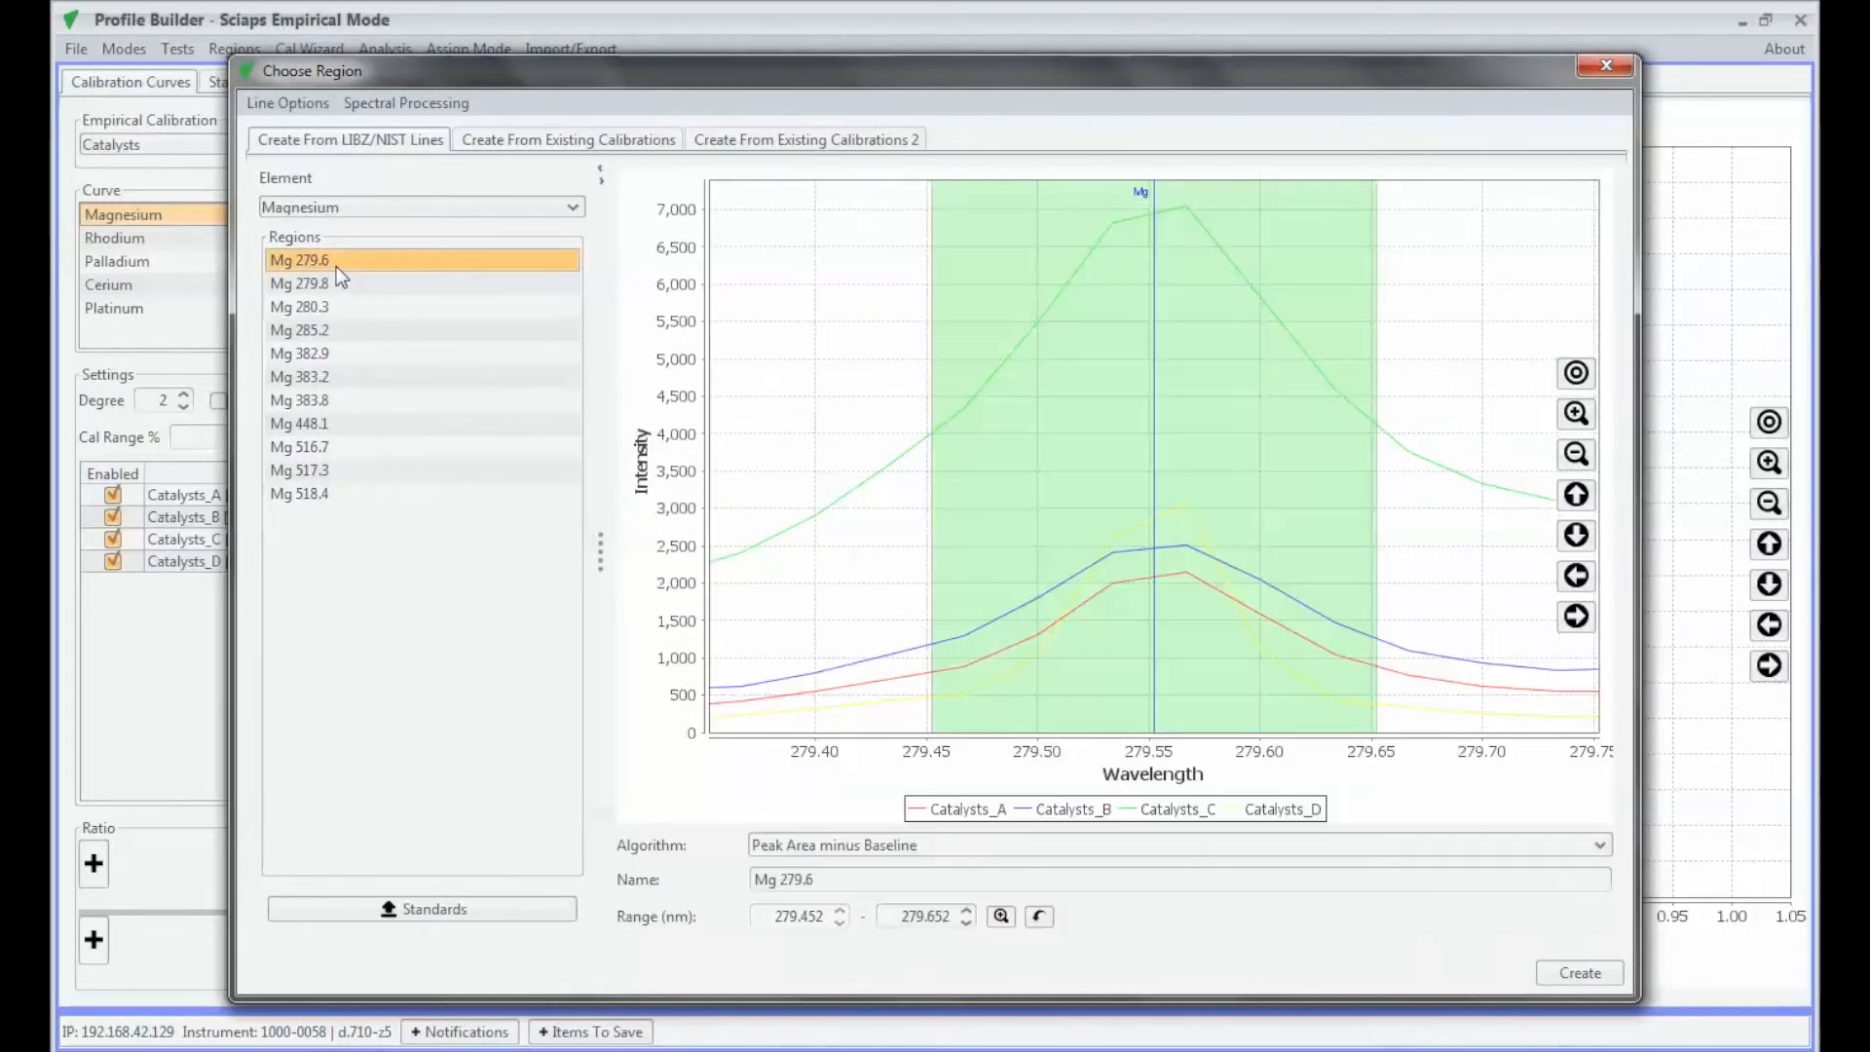
pyautogui.keyDown('ctrl'); pyautogui.click(317, 280); pyautogui.keyUp('ctrl')
pyautogui.press('Down')
pyautogui.press('Down')
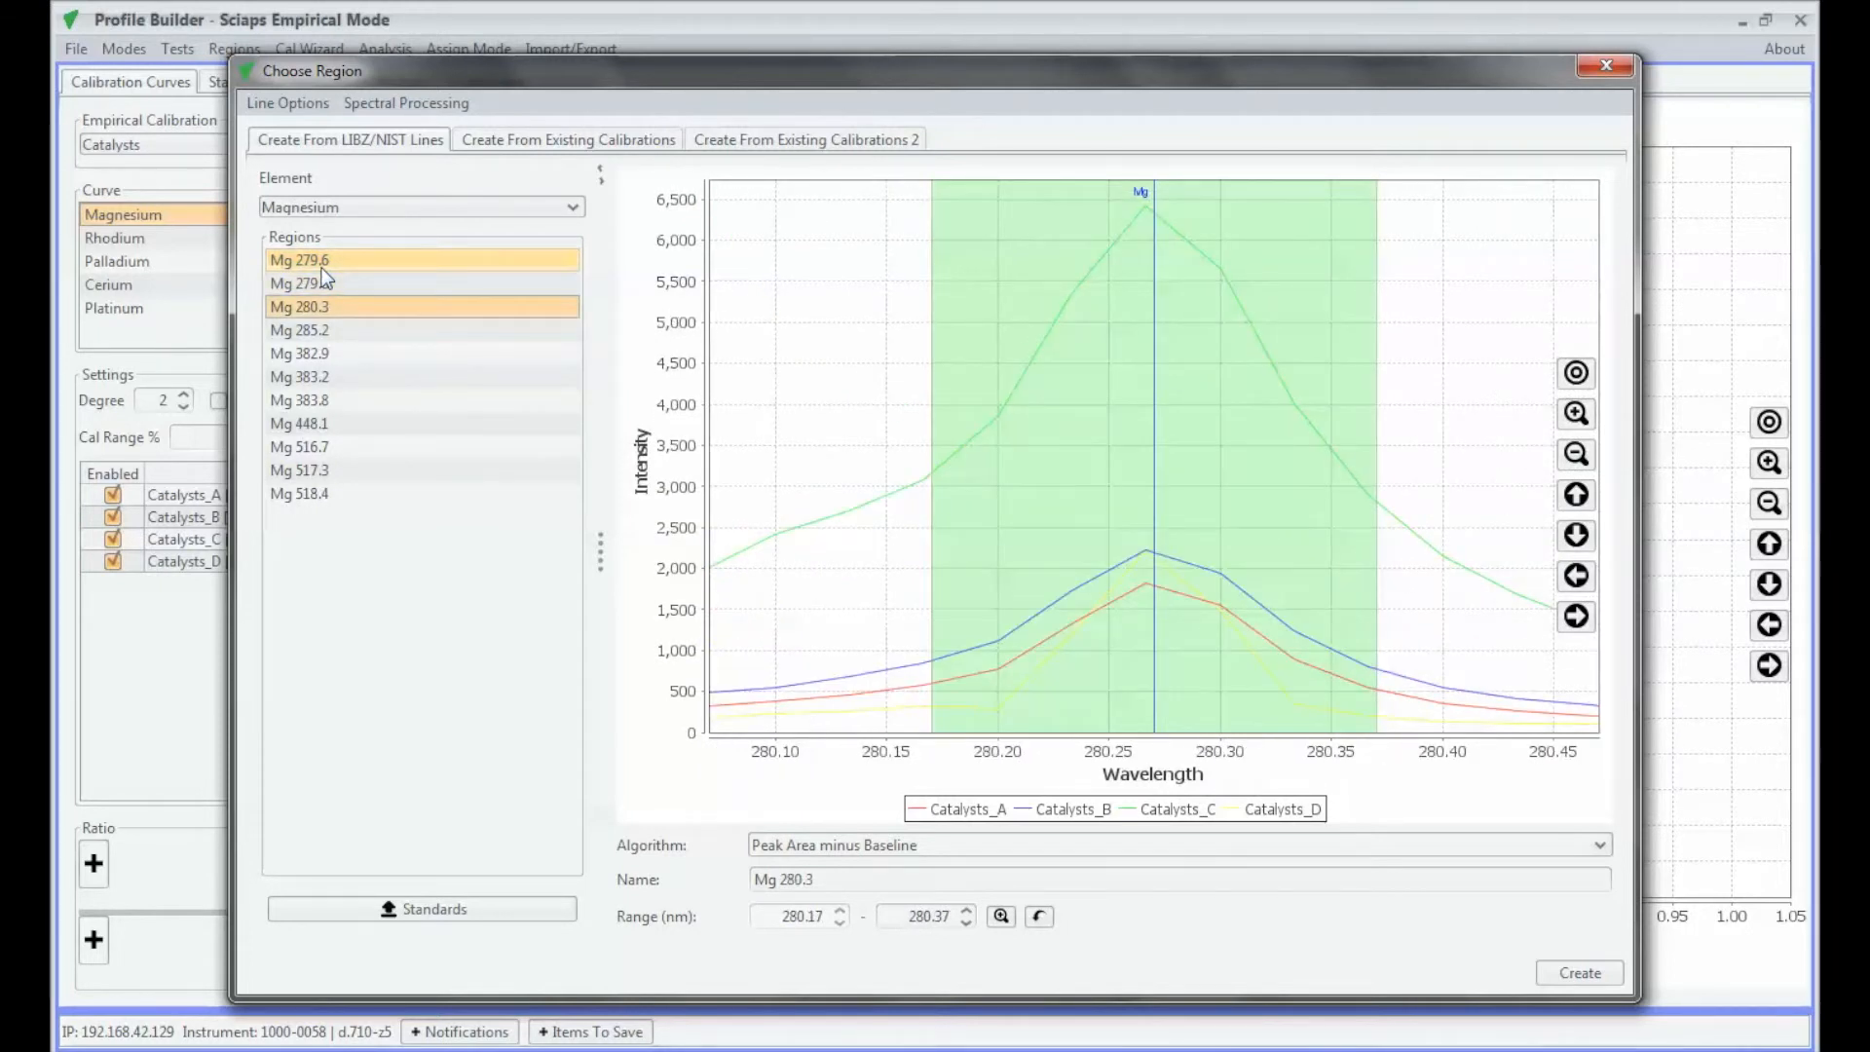
pyautogui.press('Down')
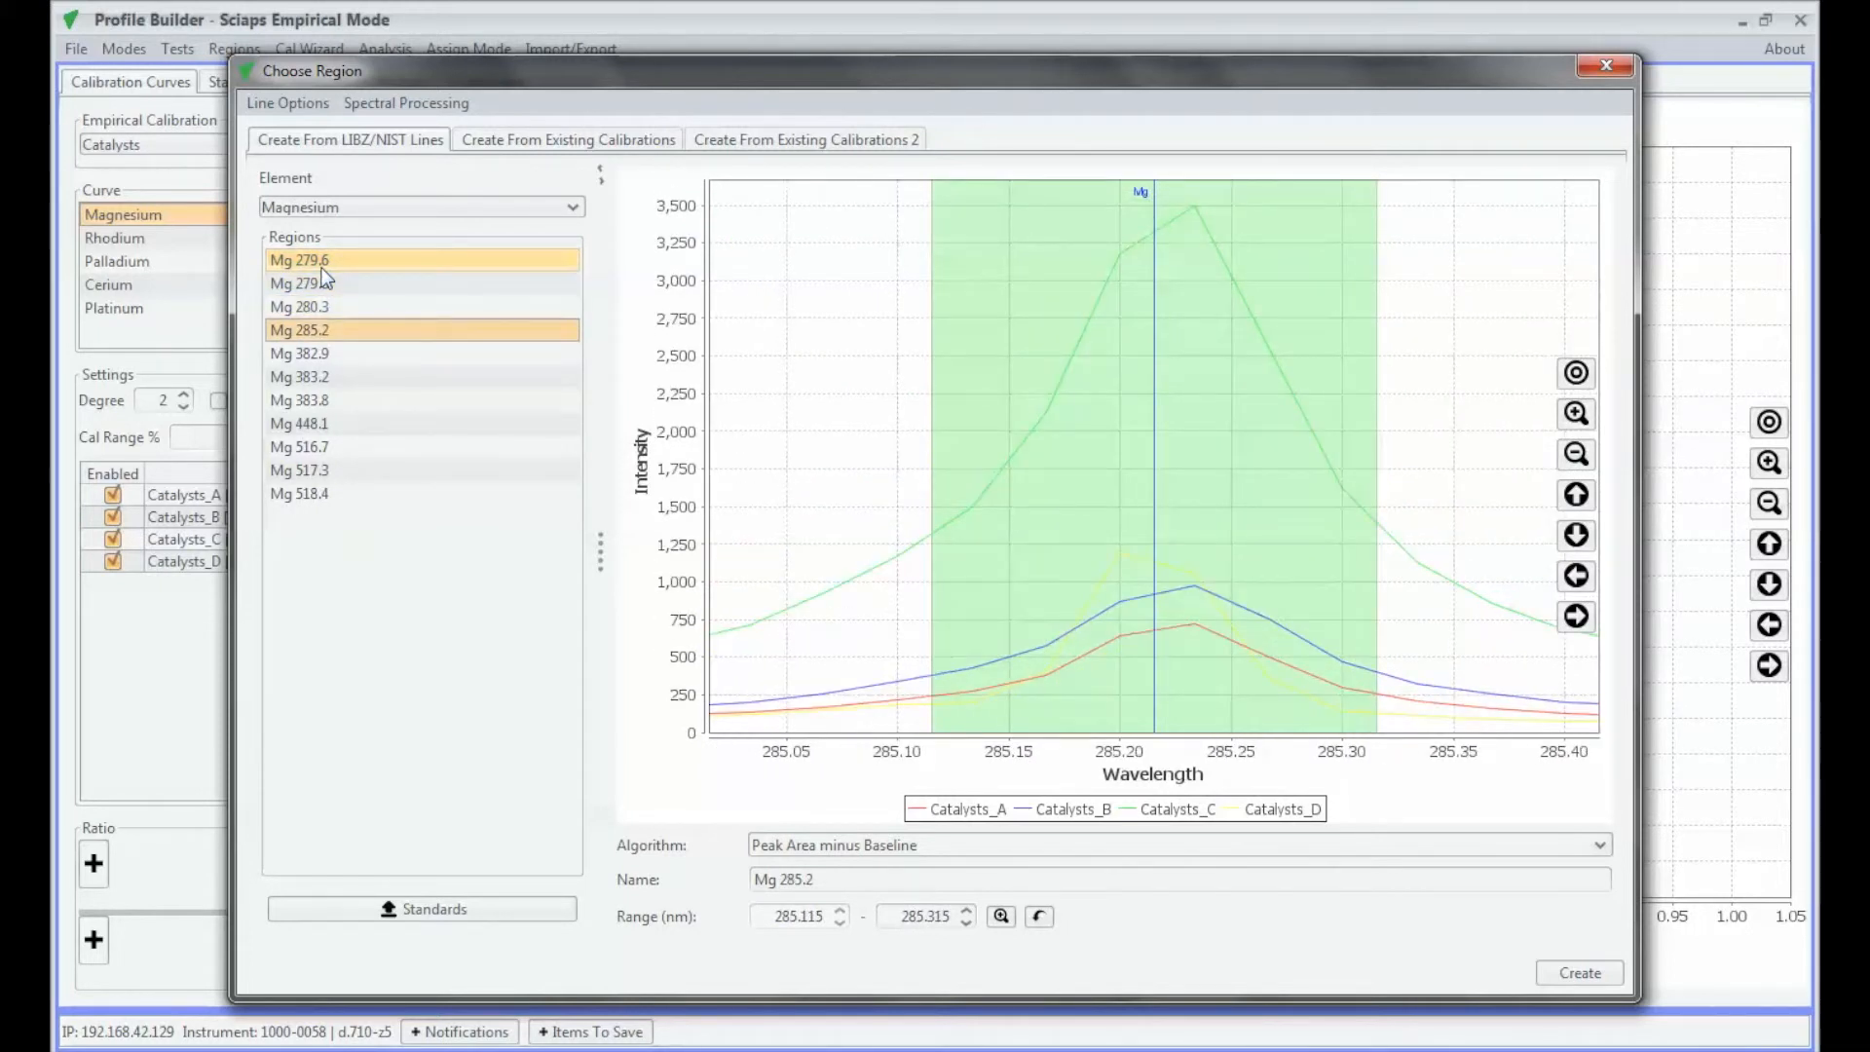
pyautogui.press('Down')
pyautogui.press('Down')
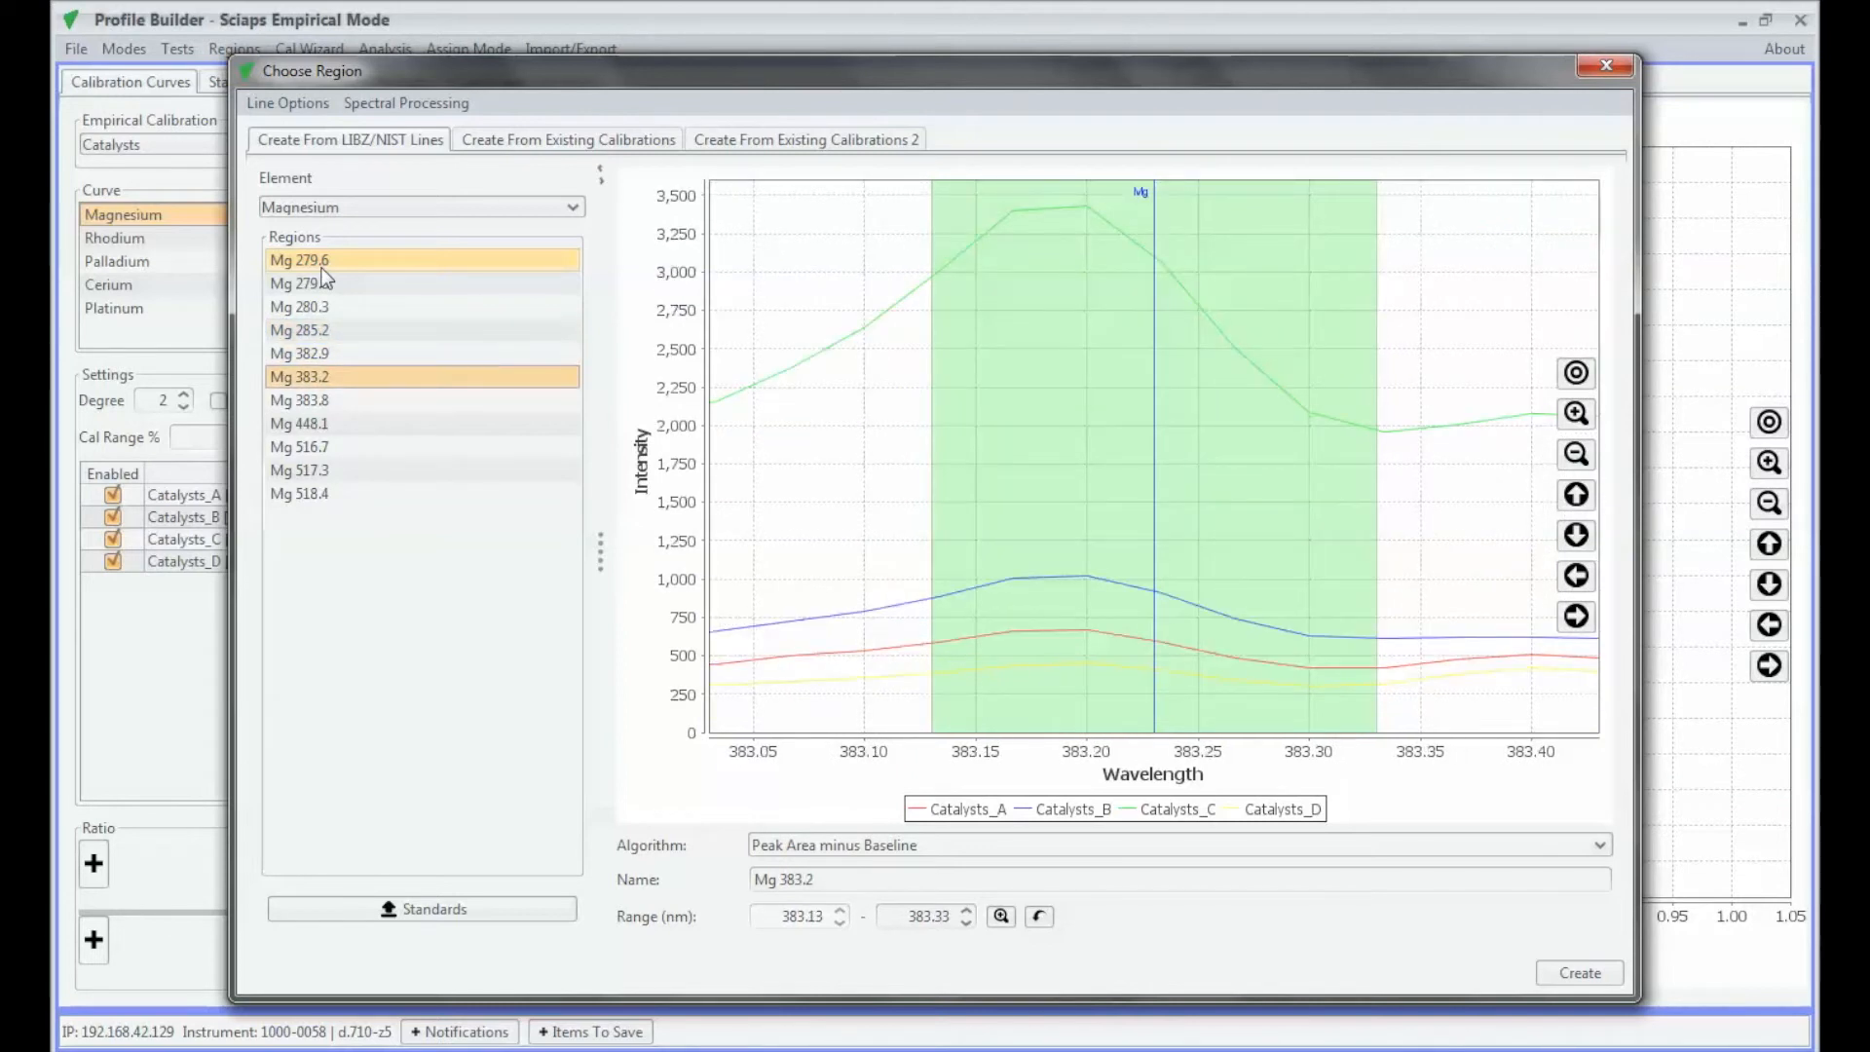
pyautogui.press('Down')
pyautogui.press('Down')
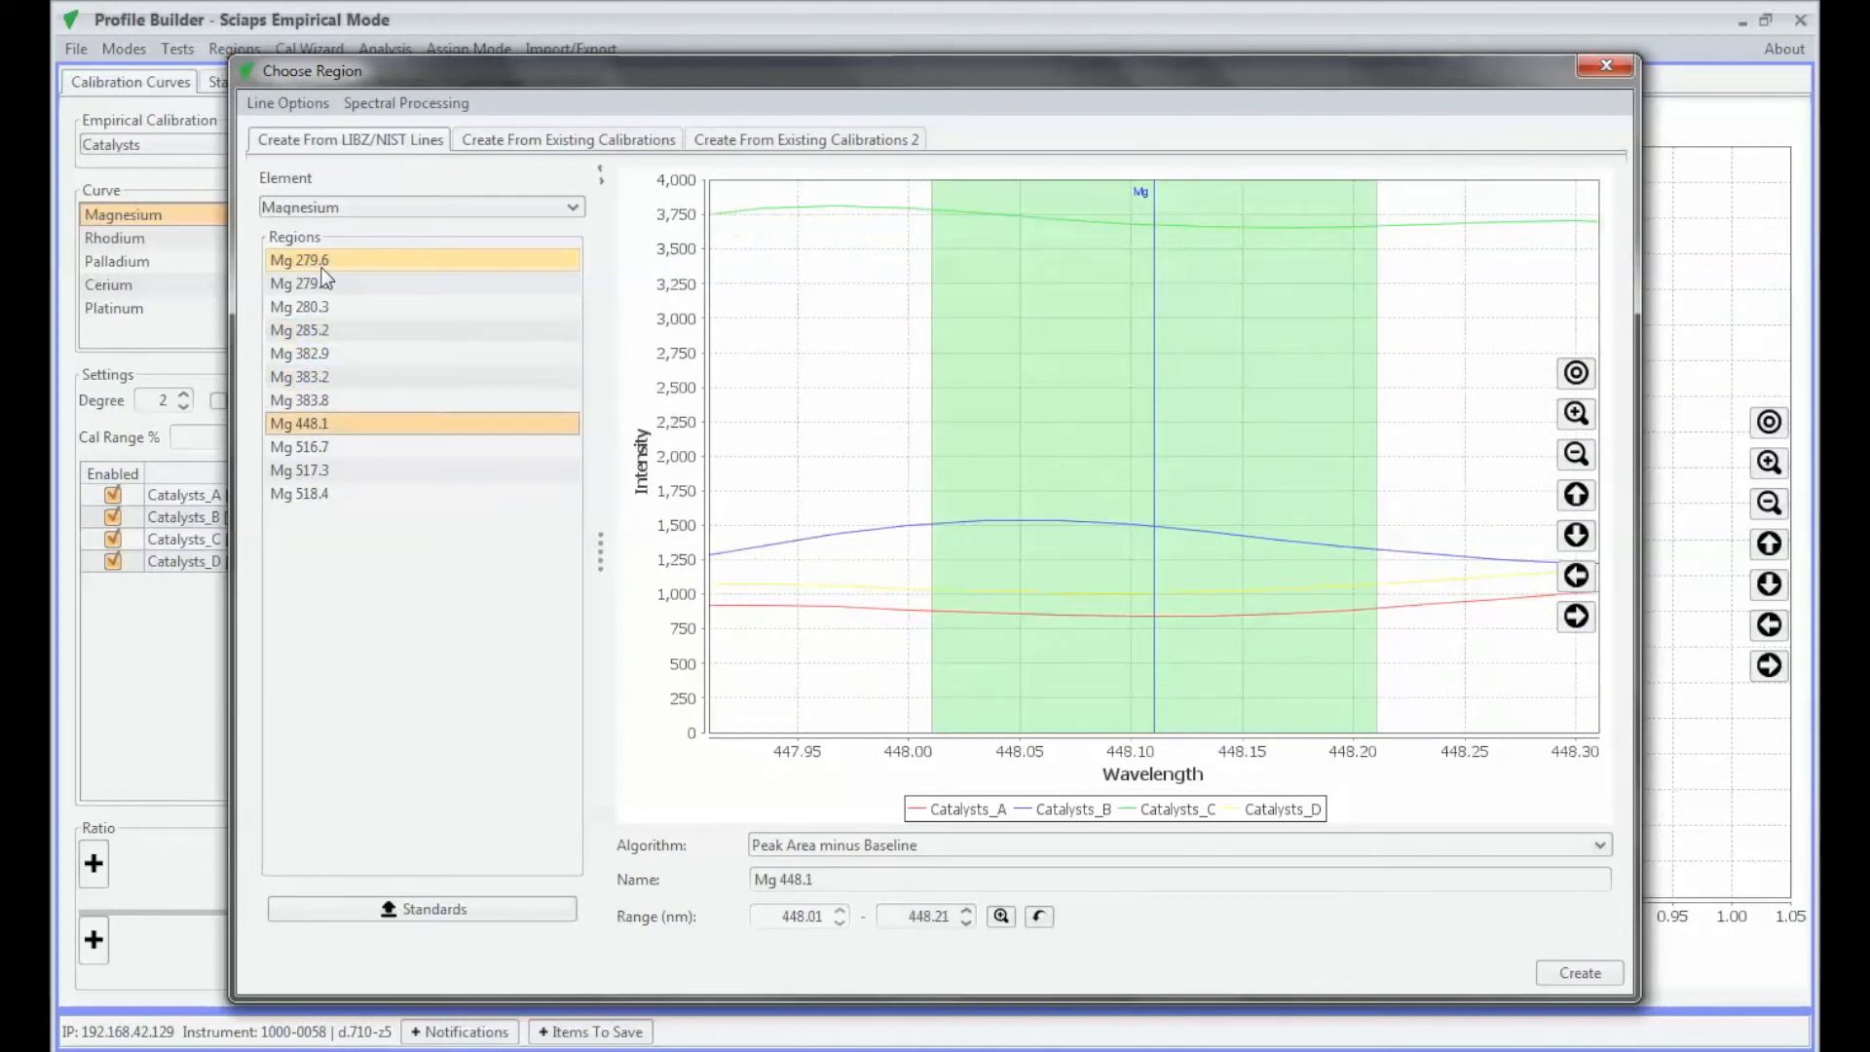
# Choose the Mg 280.3 line and create it as the numerator of the magnesium ratio.
pyautogui.click(320, 276)
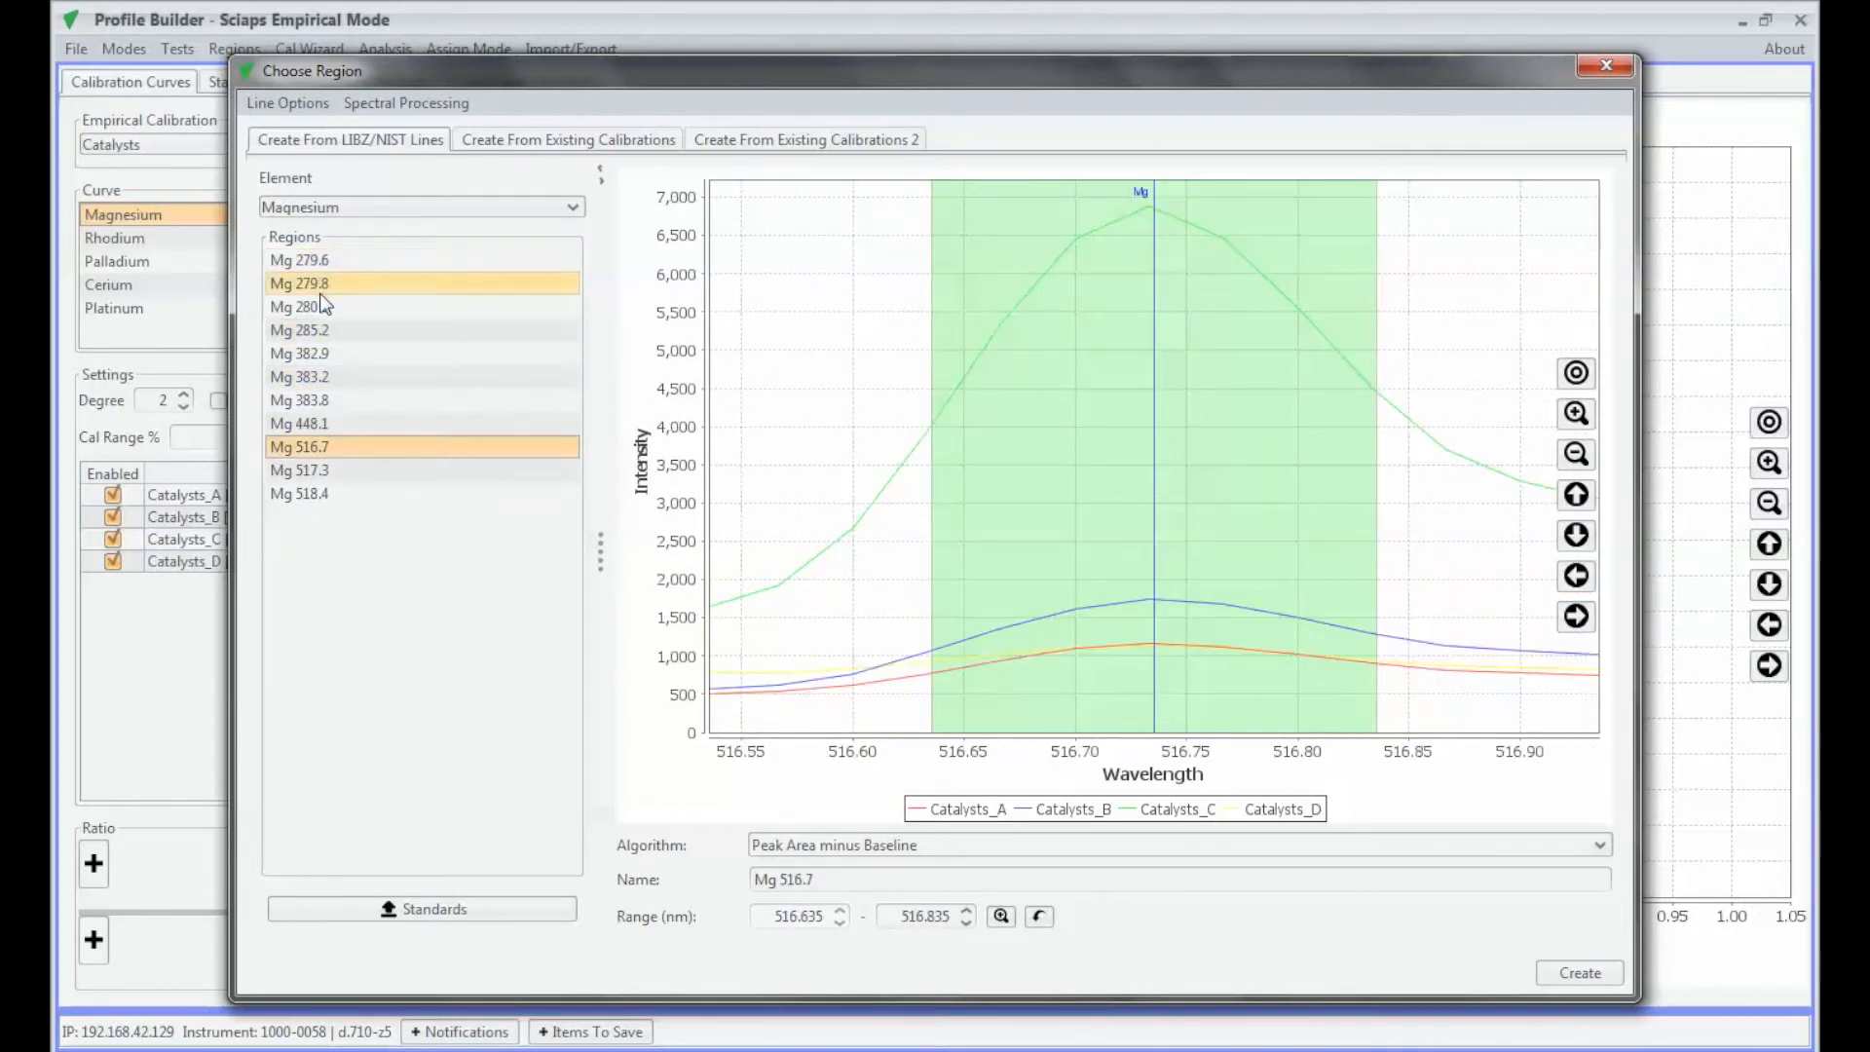
pyautogui.click(327, 308)
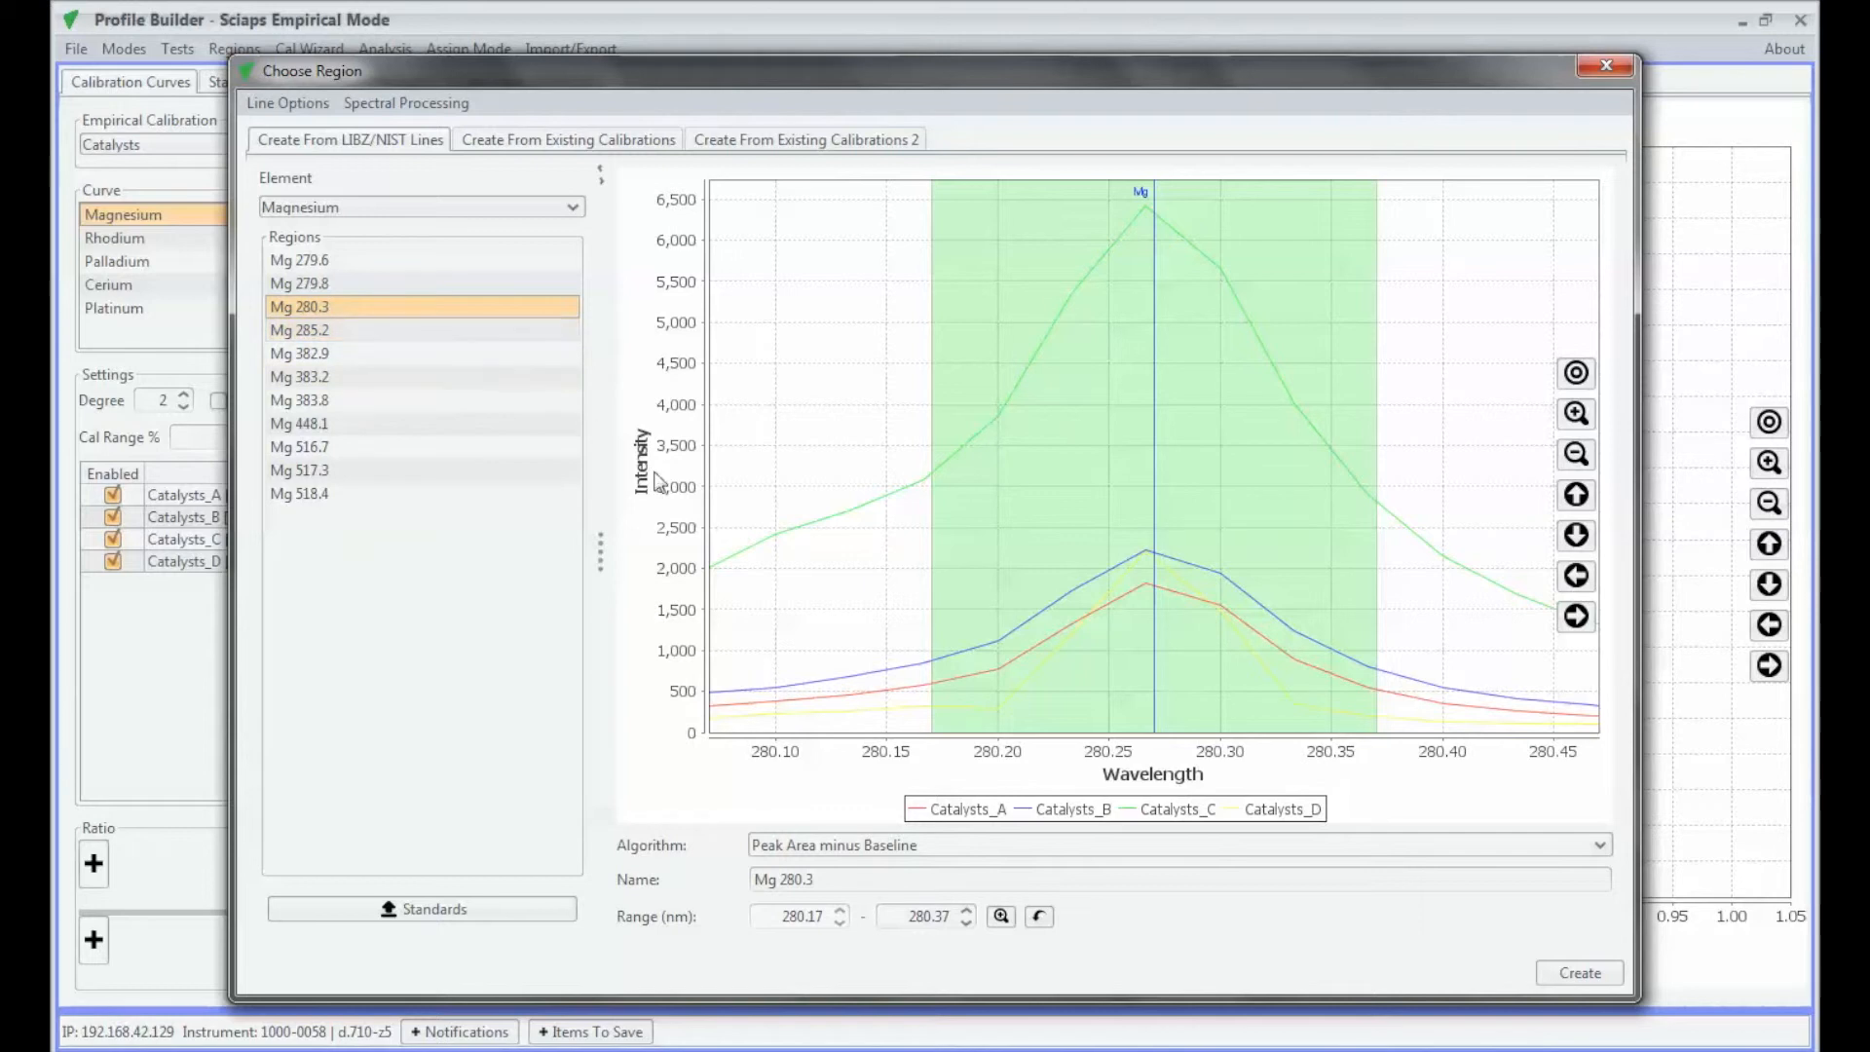
pyautogui.click(1567, 970)
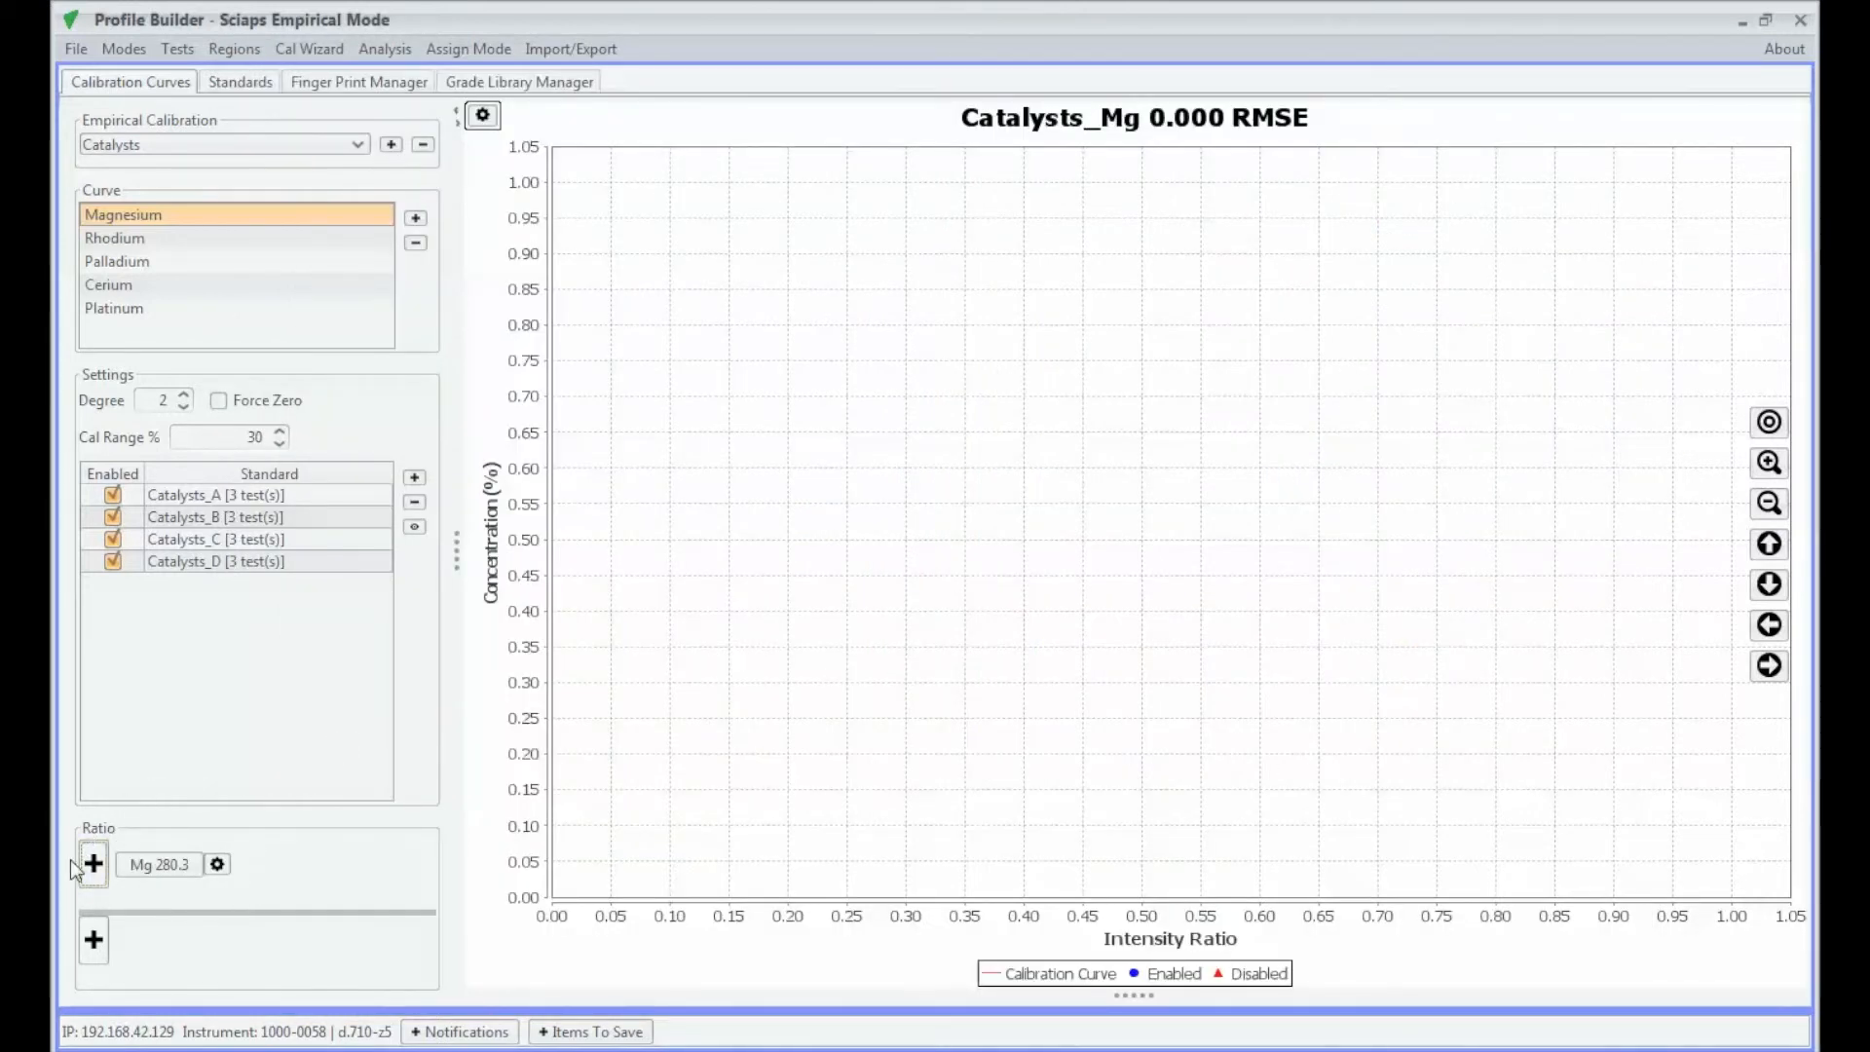
# Add the silicon line Si 288.2 as the denominator of the magnesium ratio.
pyautogui.click(94, 941)
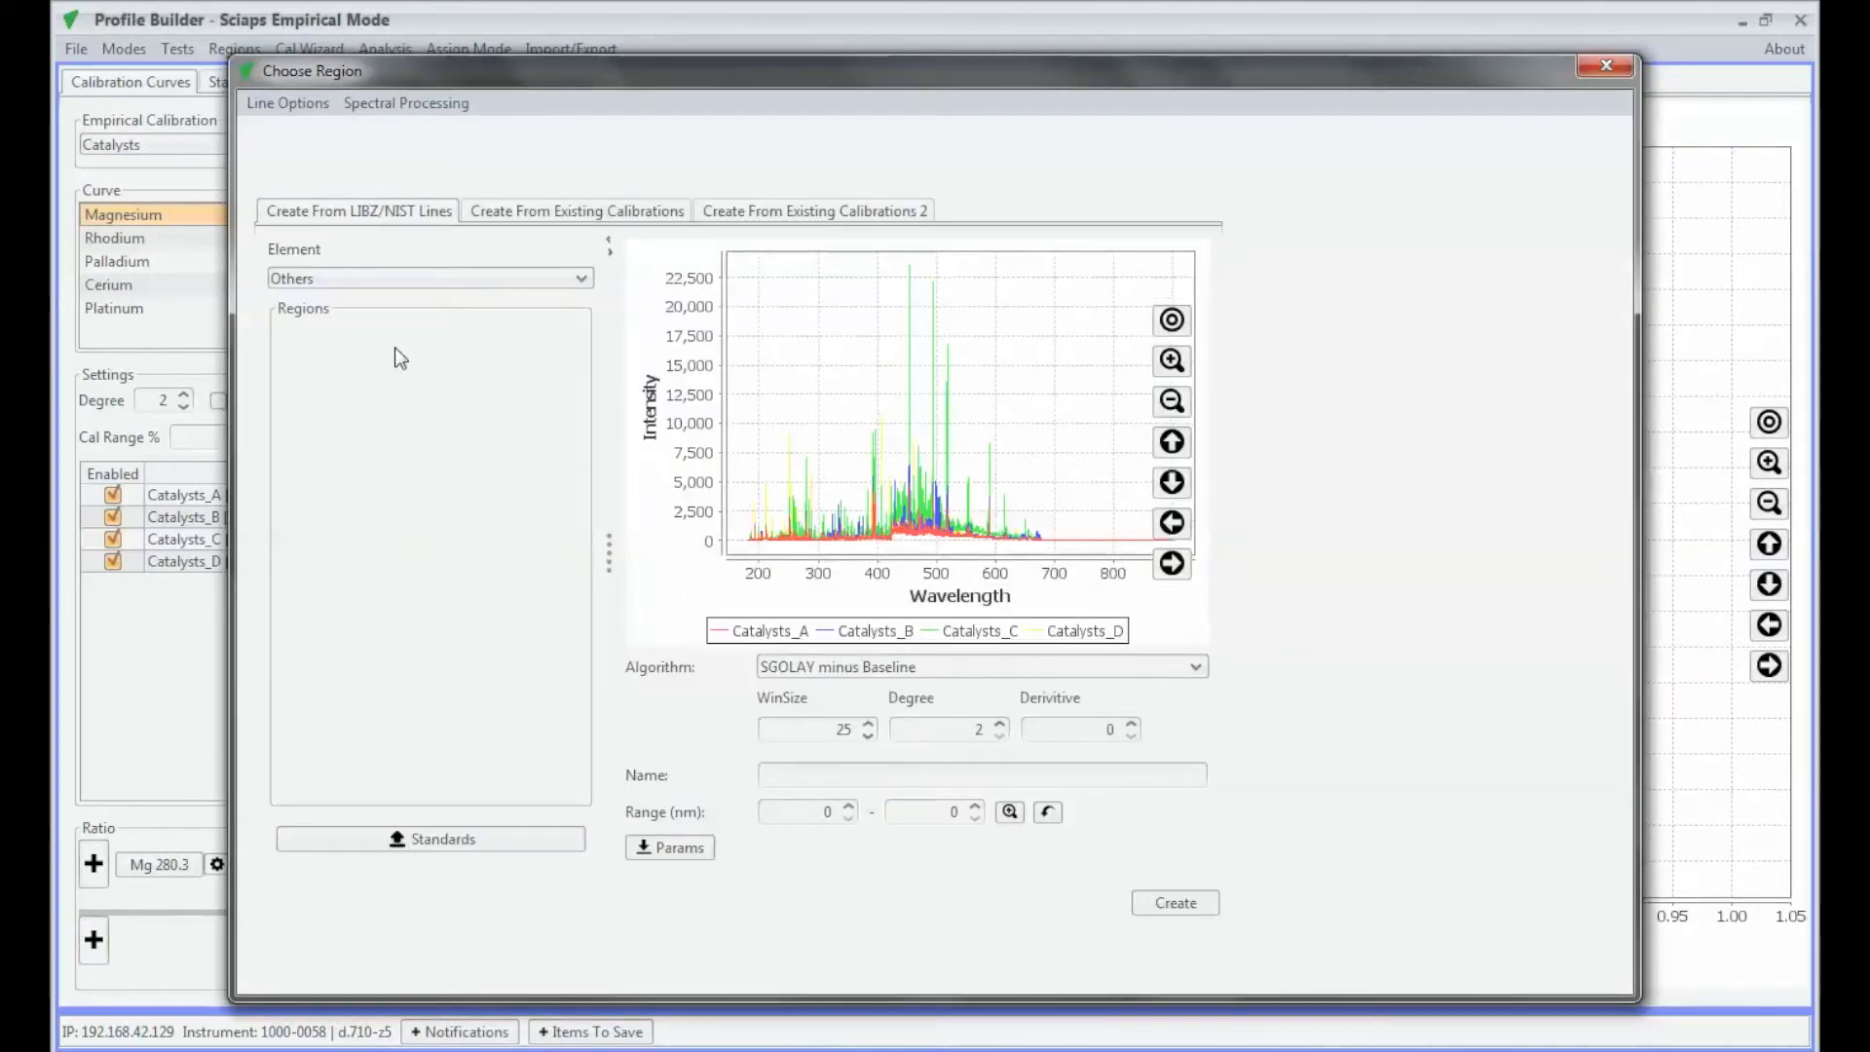
pyautogui.click(580, 280)
pyautogui.press('s')
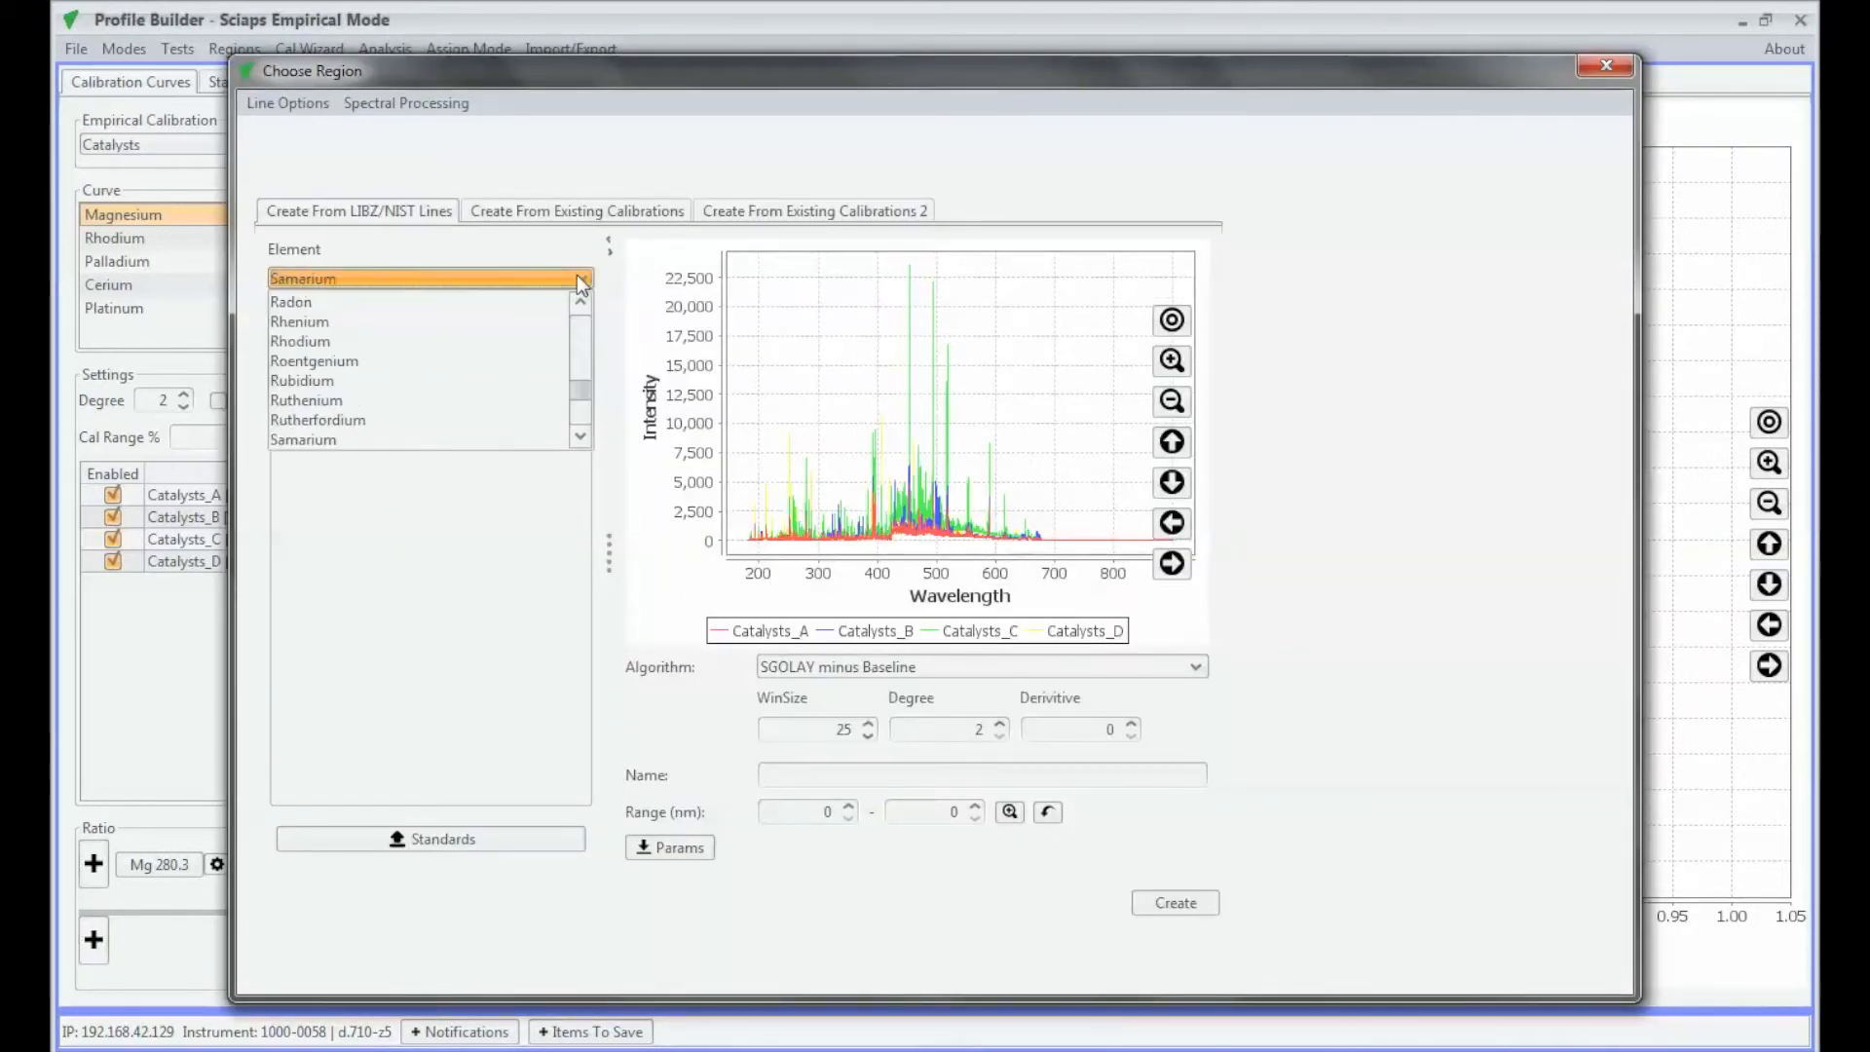
pyautogui.press('i')
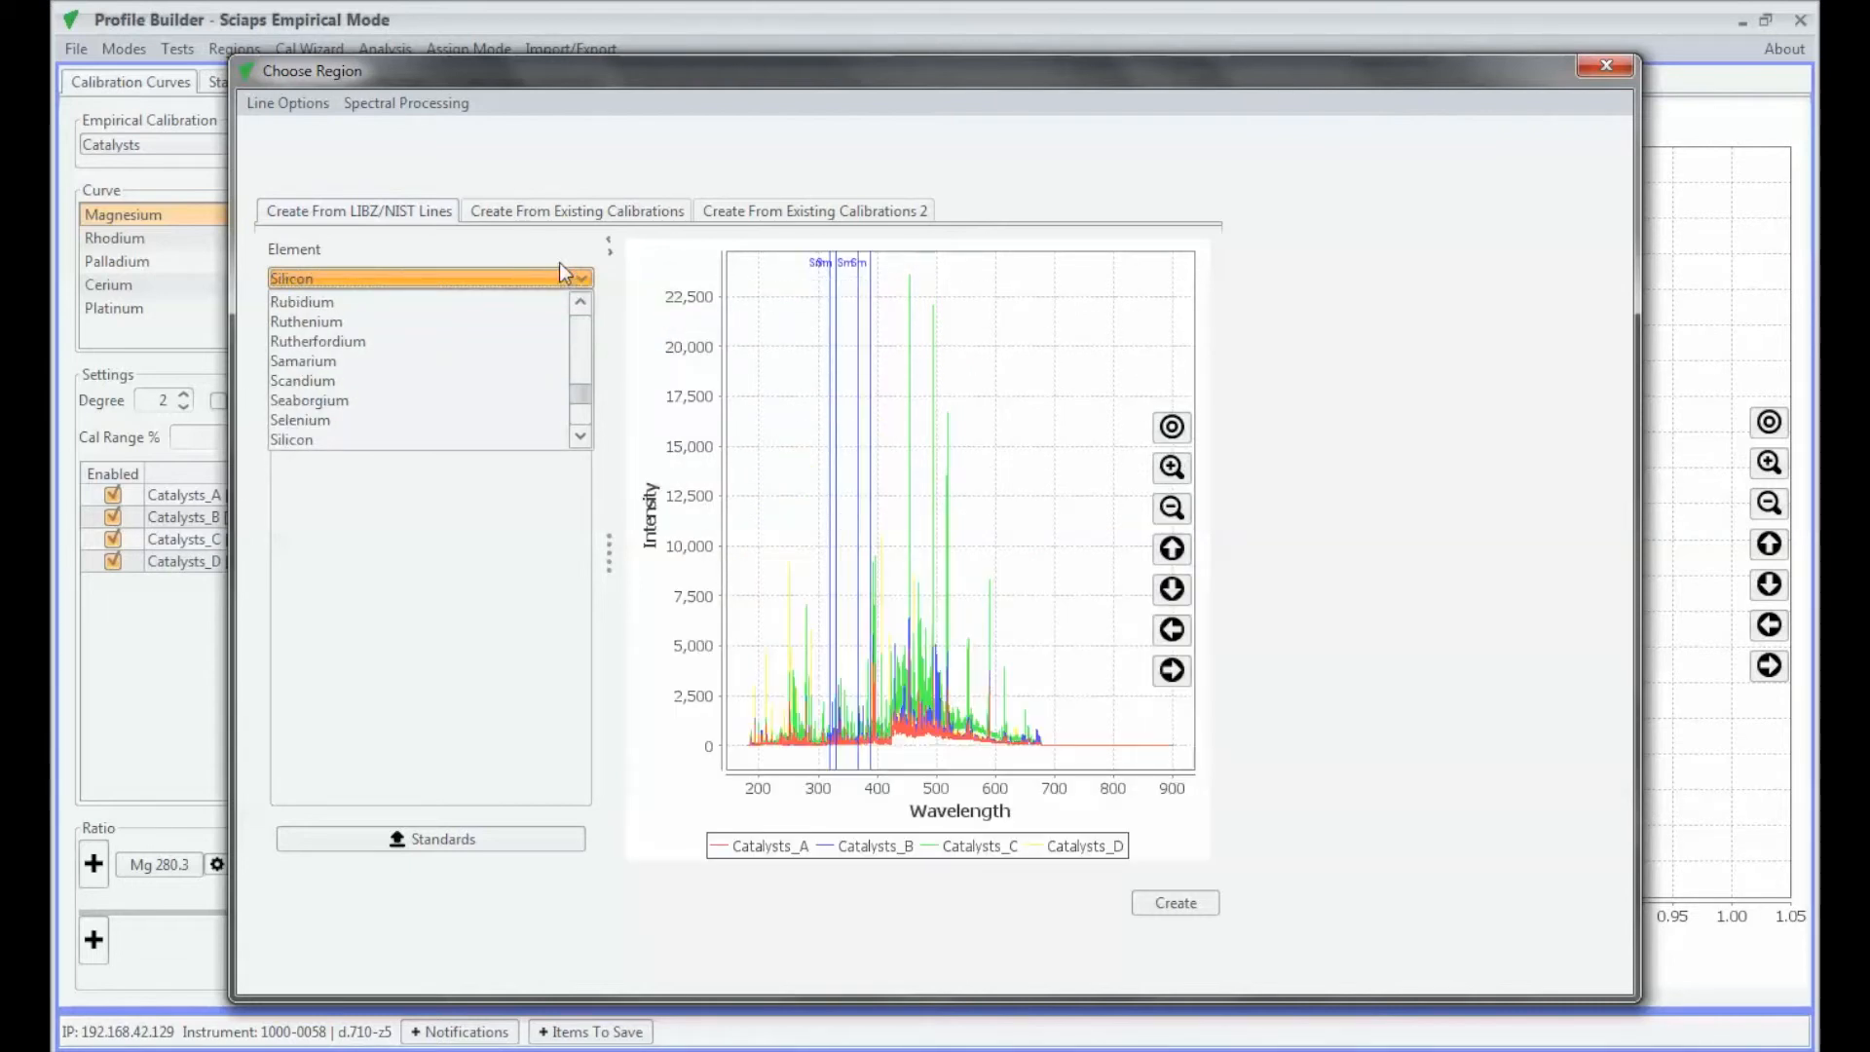
pyautogui.press('Return')
pyautogui.click(318, 352)
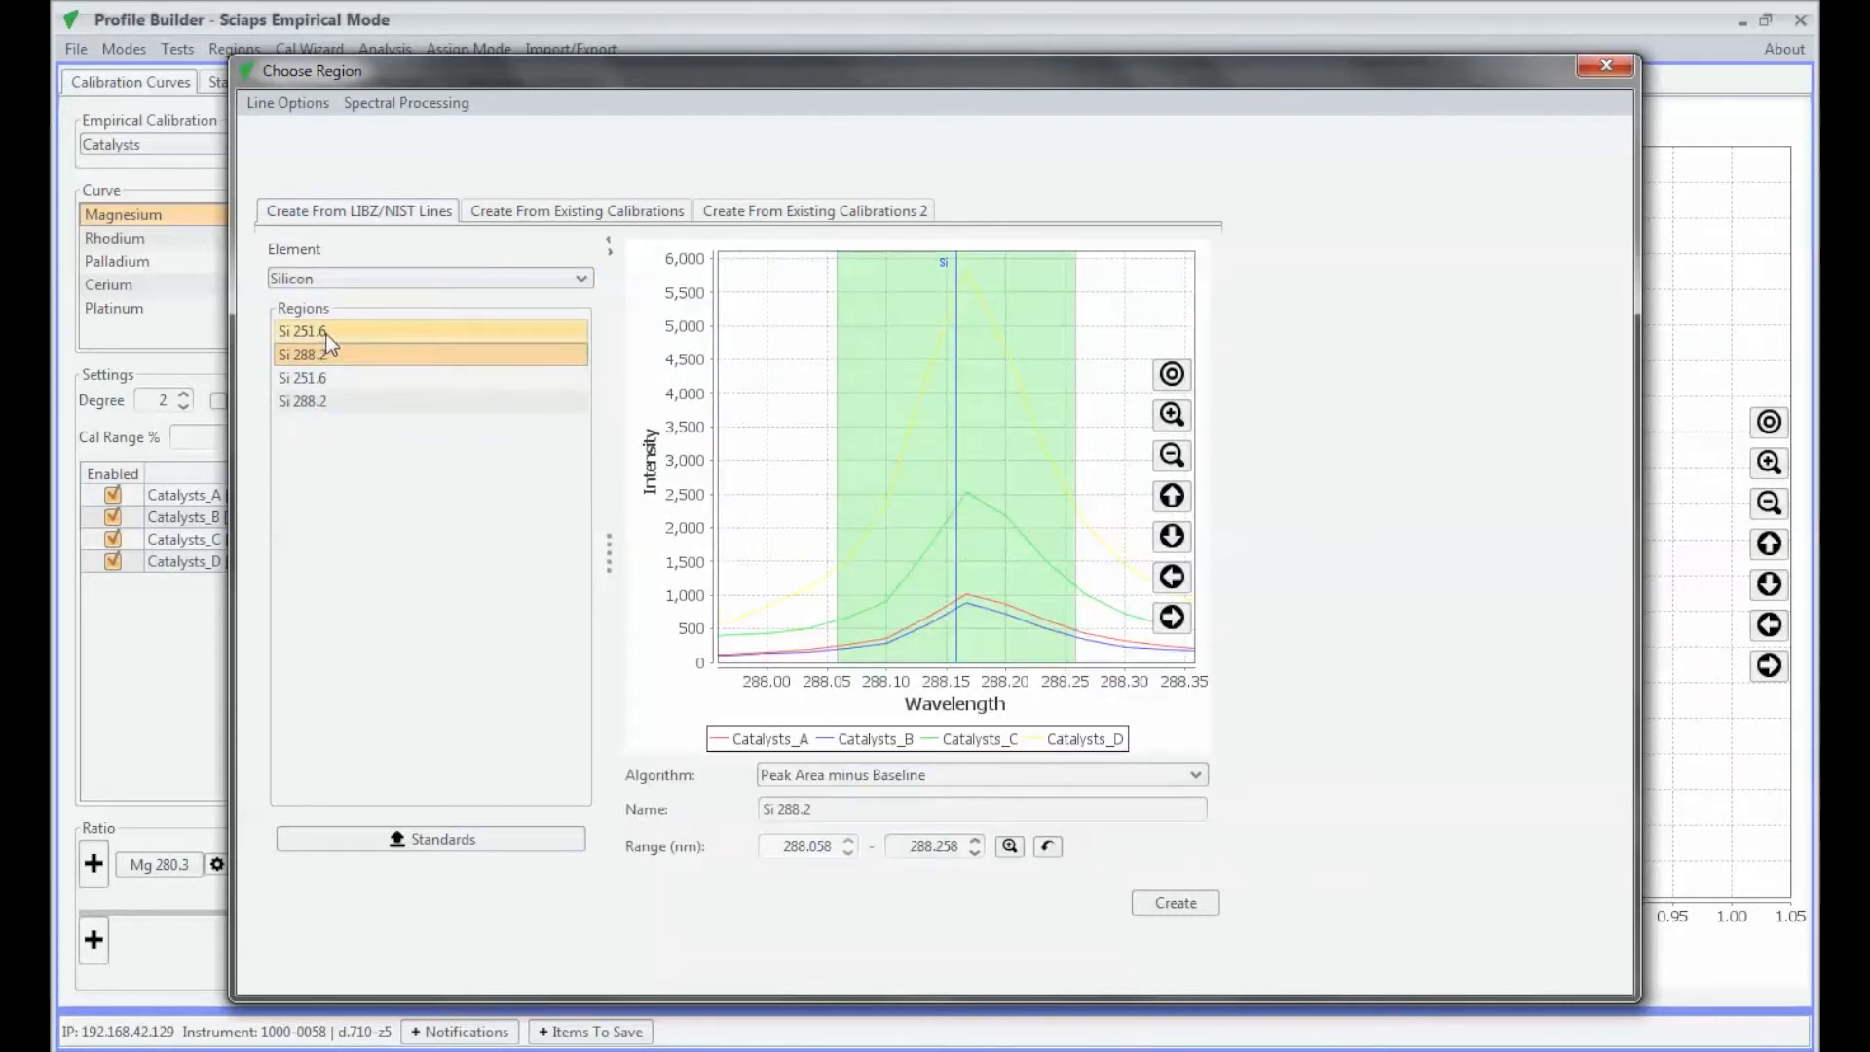
pyautogui.click(1171, 894)
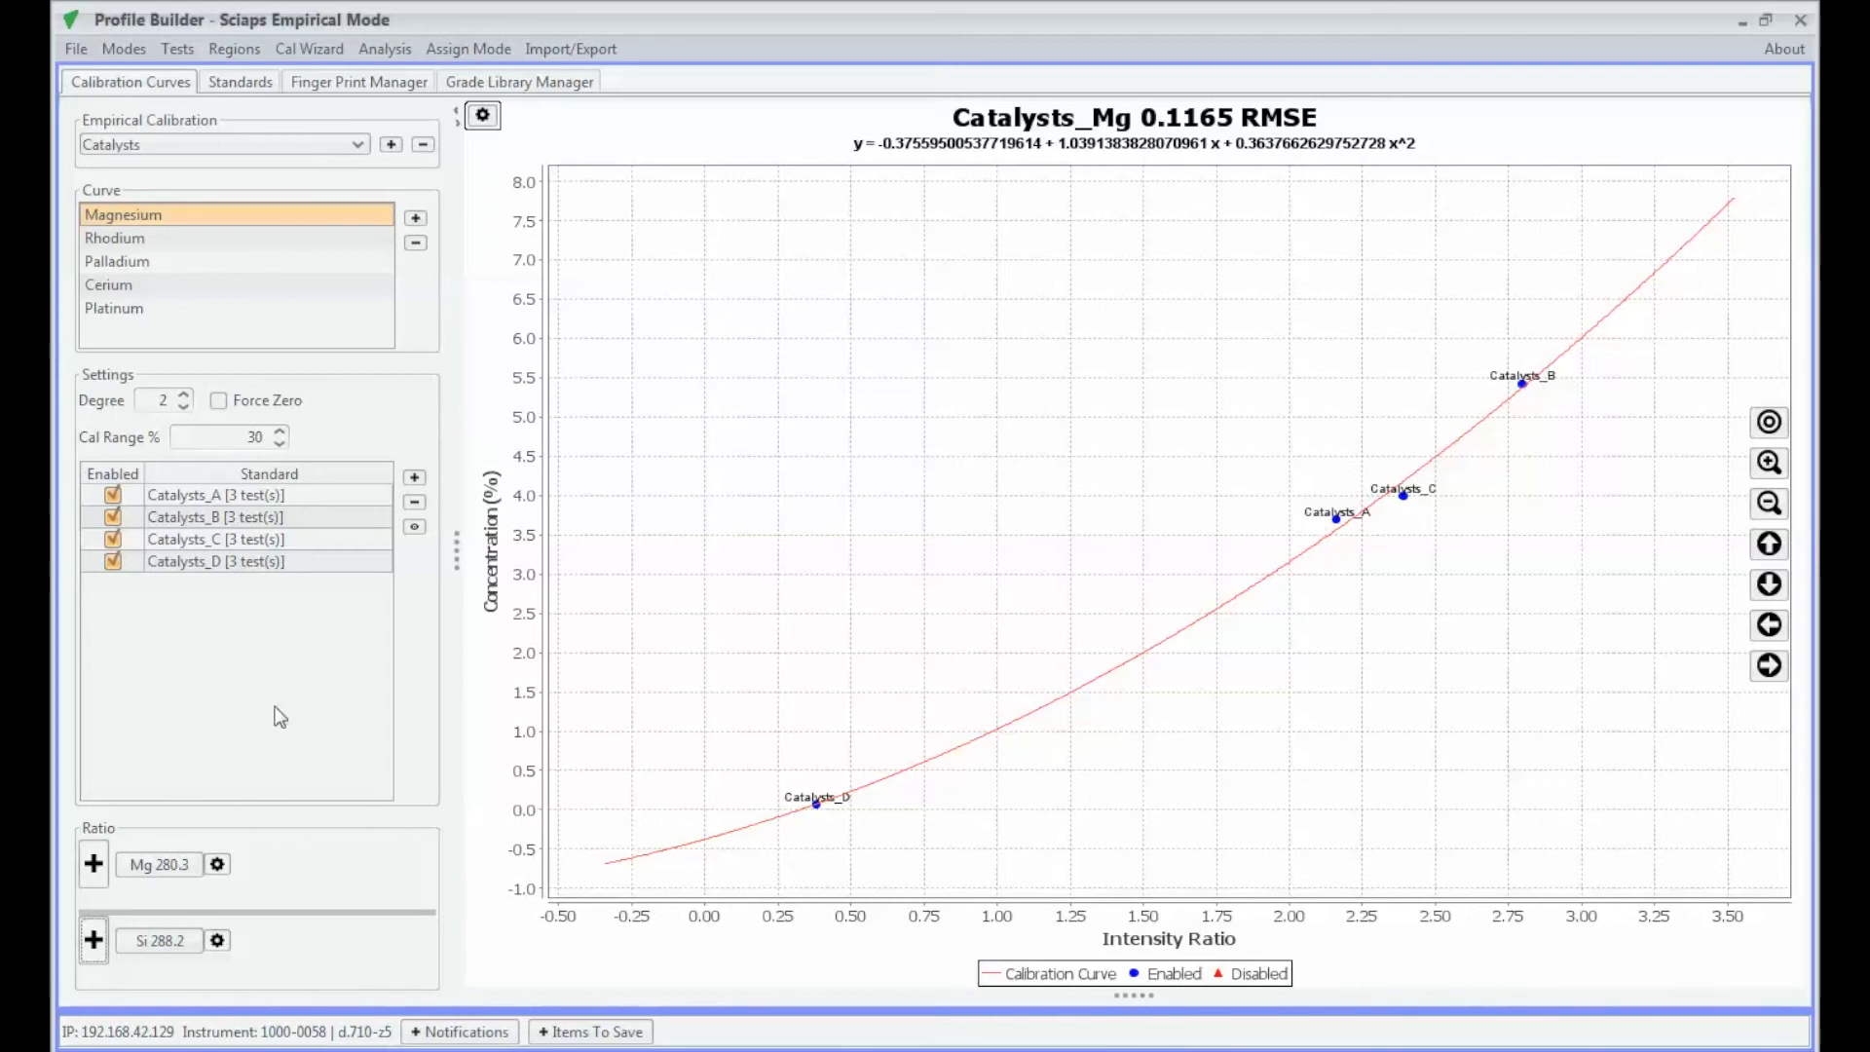
# Try the magnesium curve with degree 1 and with Force Zero, restoring degree 2 and turning Force Zero off again.
pyautogui.click(184, 407)
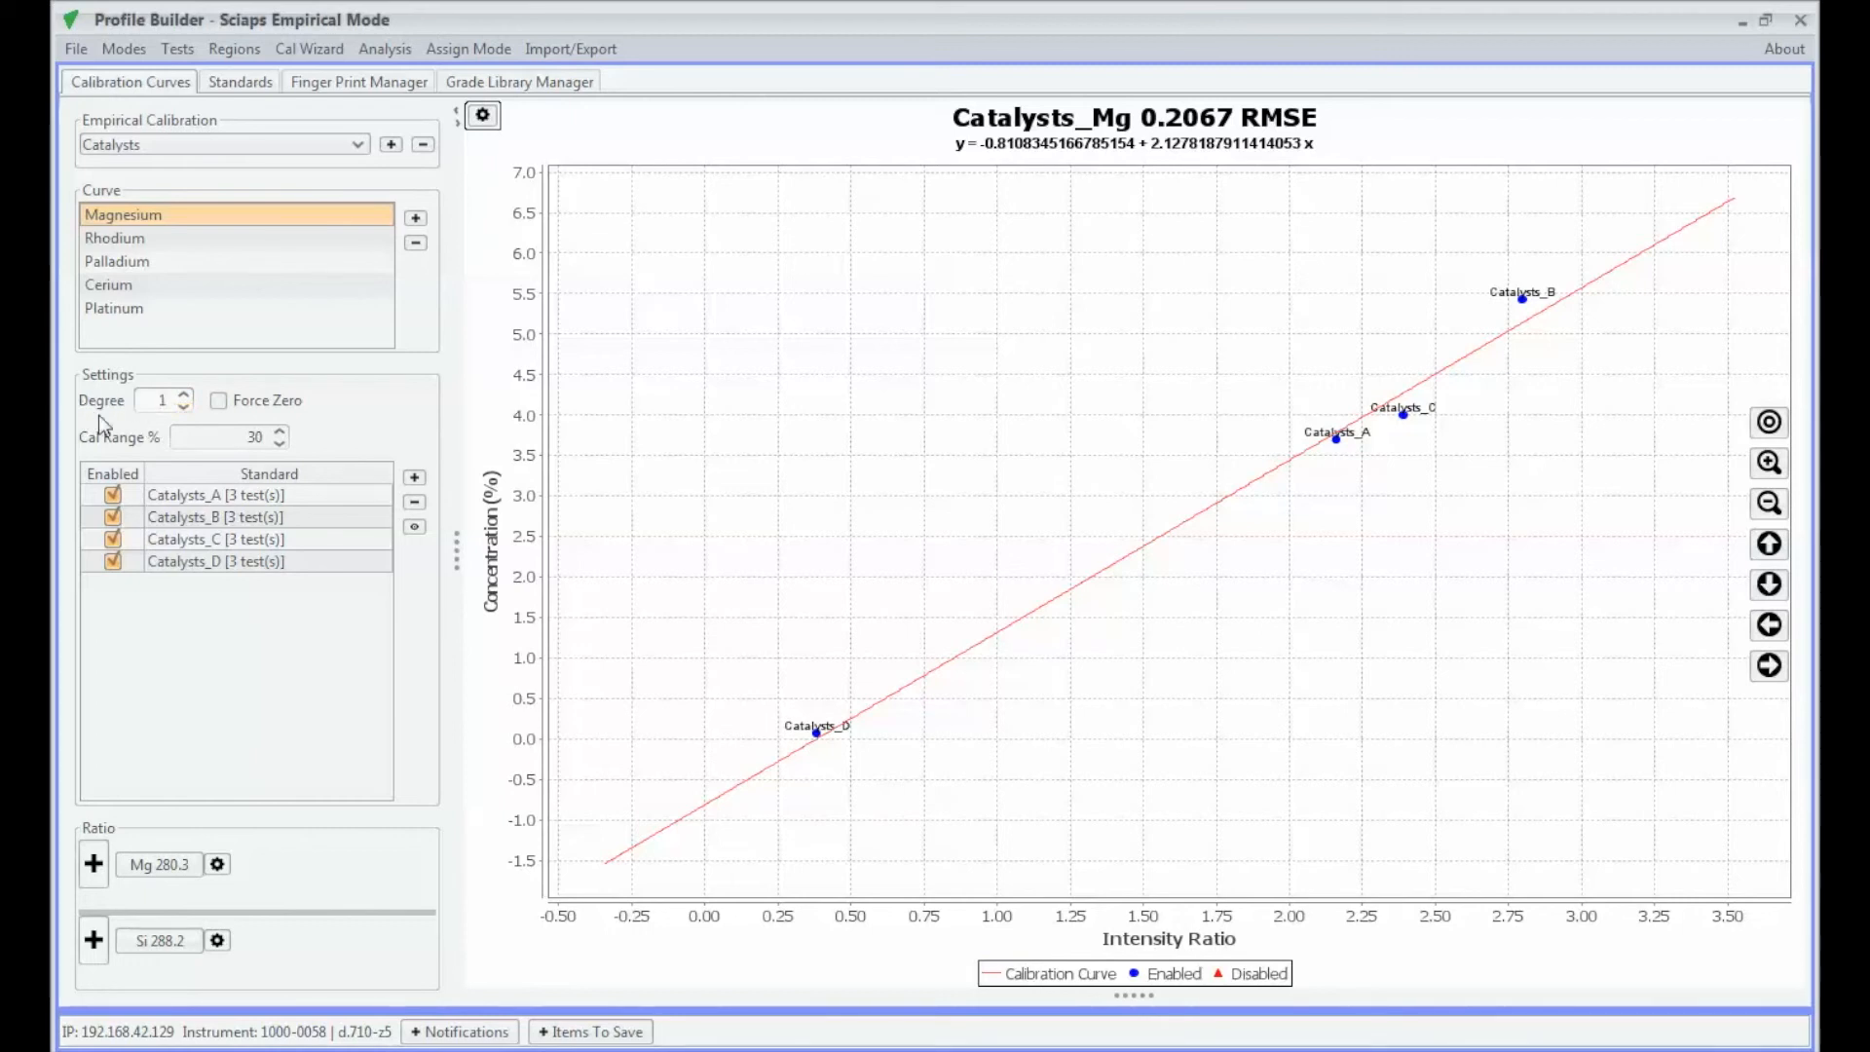
pyautogui.click(183, 394)
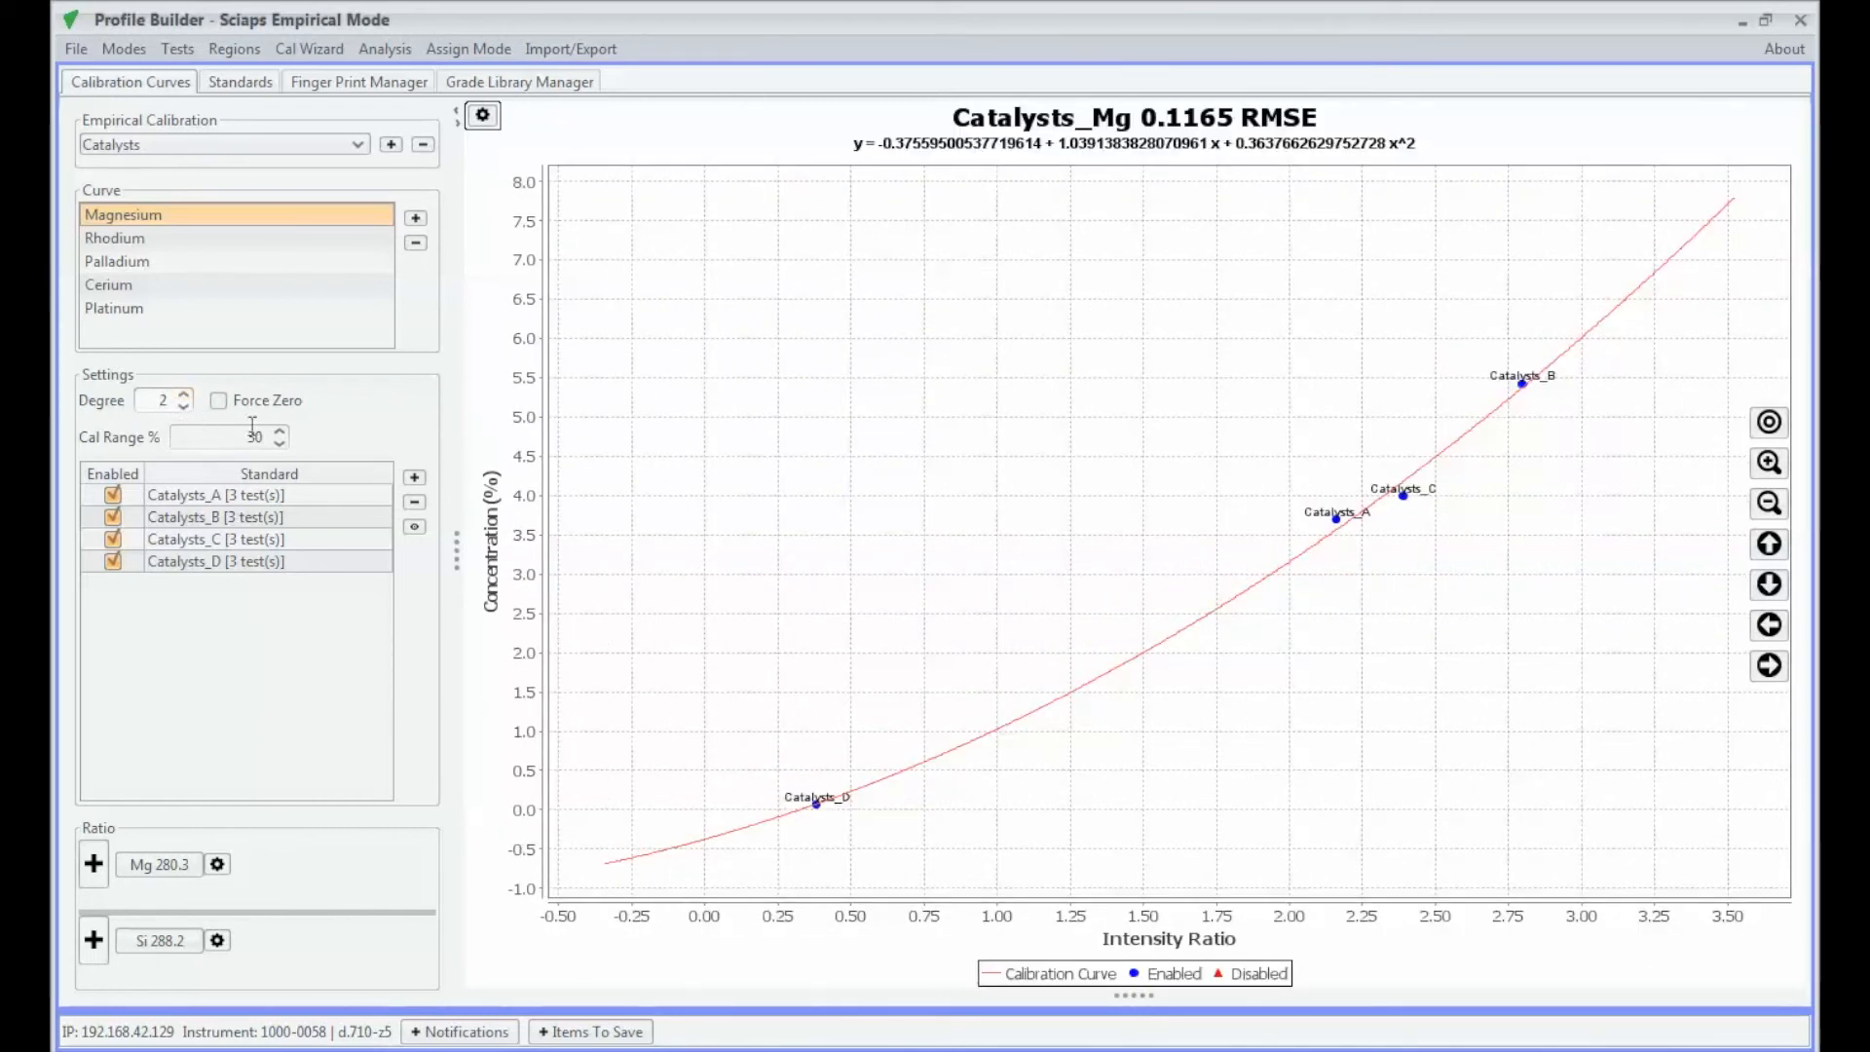
pyautogui.click(220, 401)
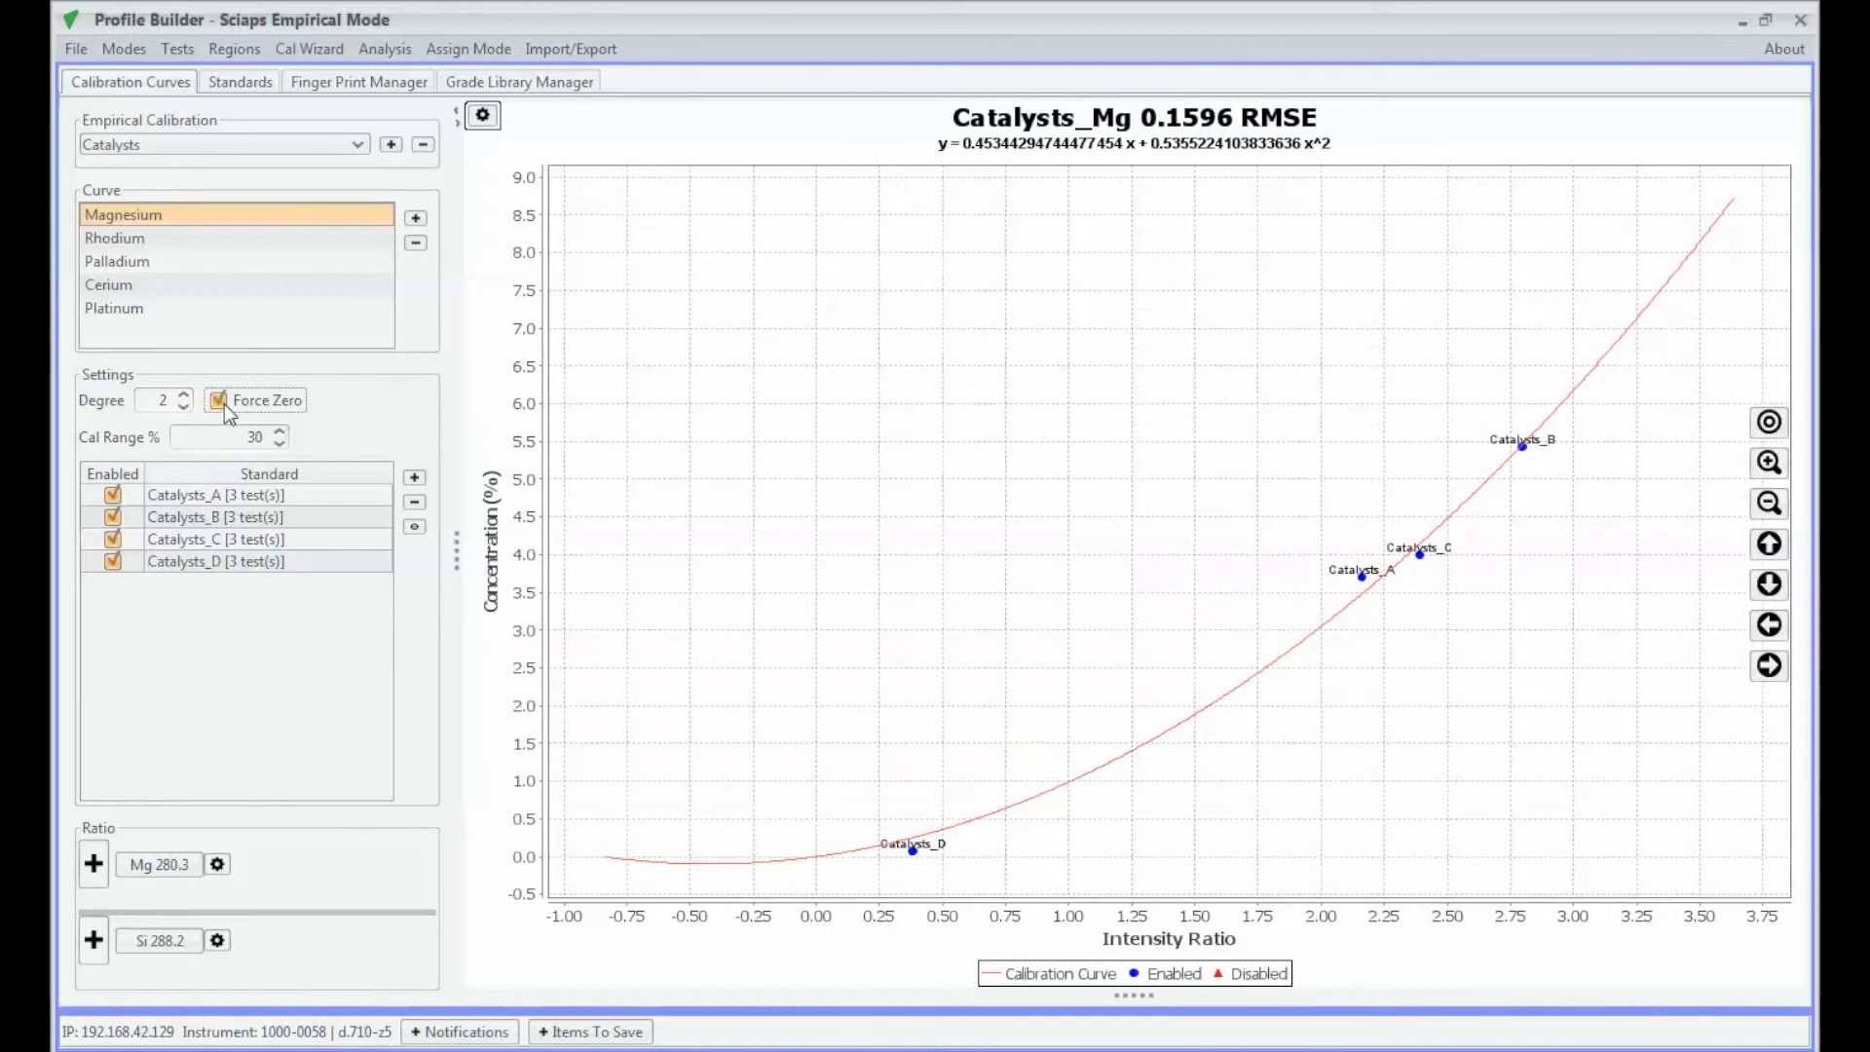
pyautogui.click(222, 402)
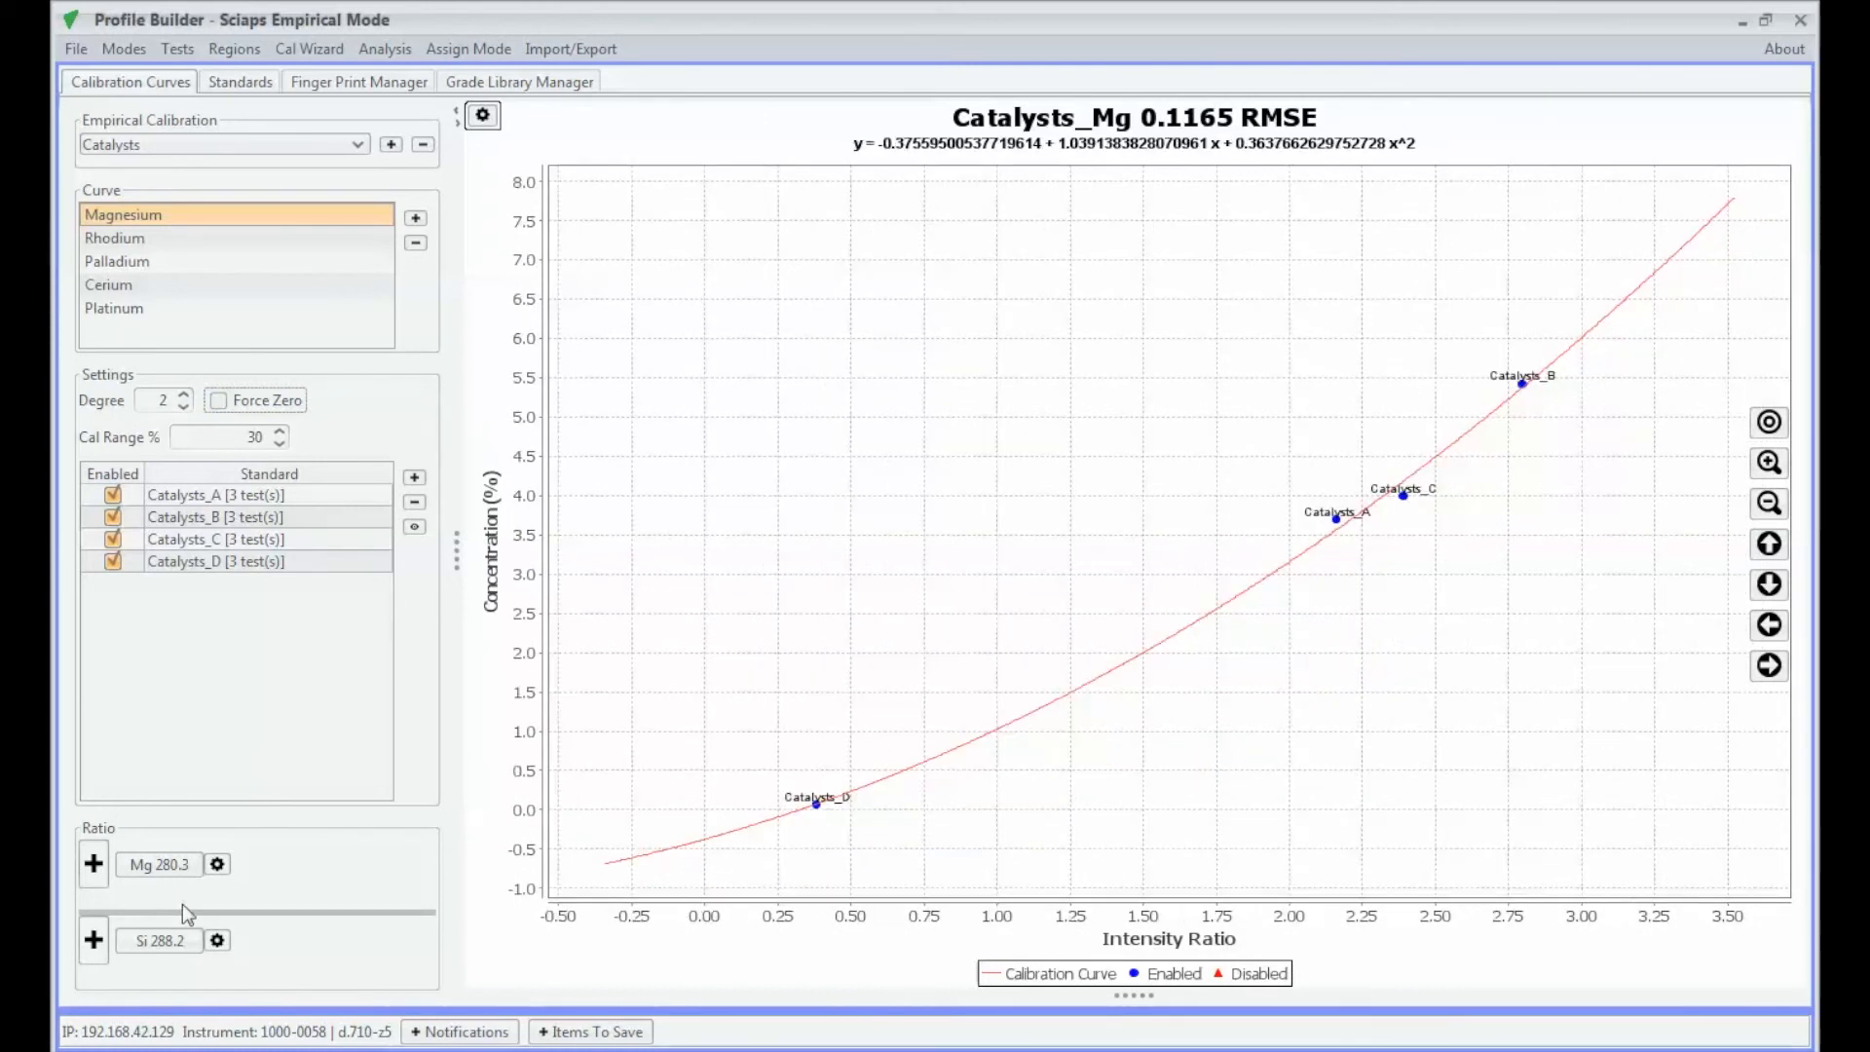
# Try widening the Mg 280.3 numerator region by lowering its range start stepwise to 279.87 nm.
pyautogui.click(160, 866)
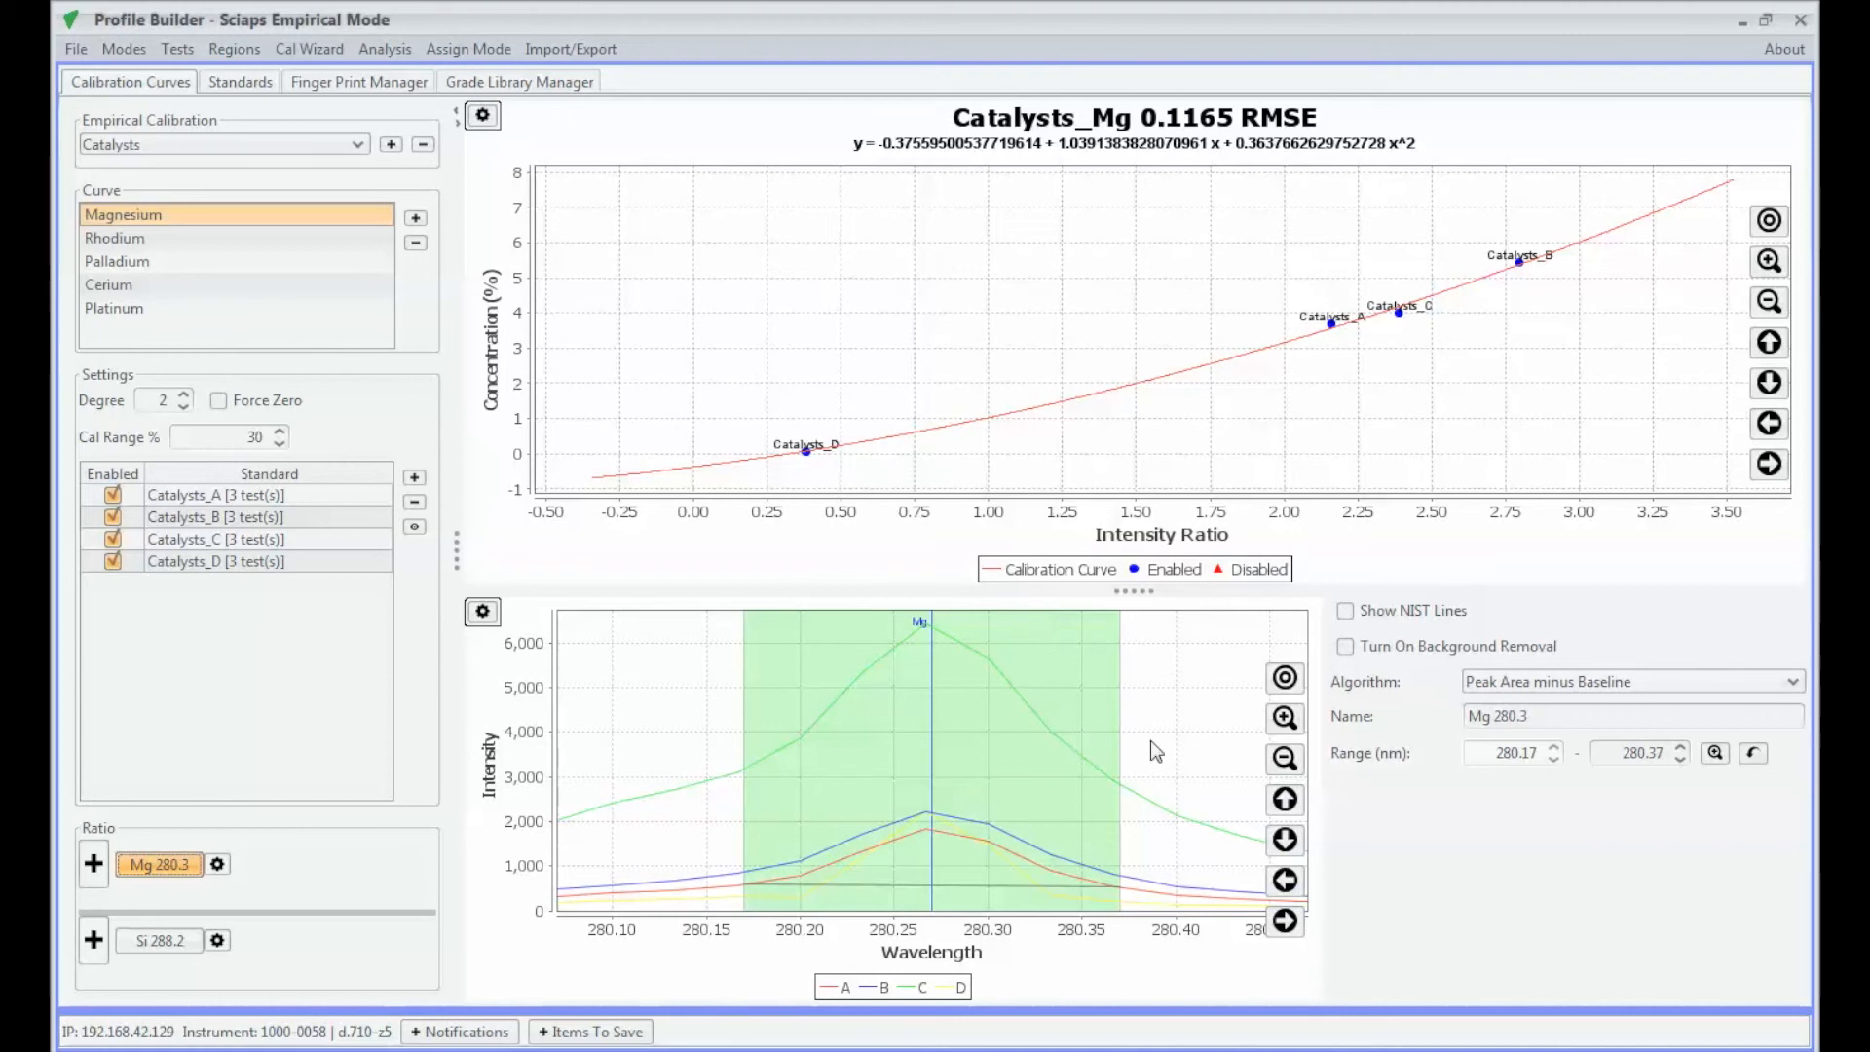
pyautogui.click(1553, 758)
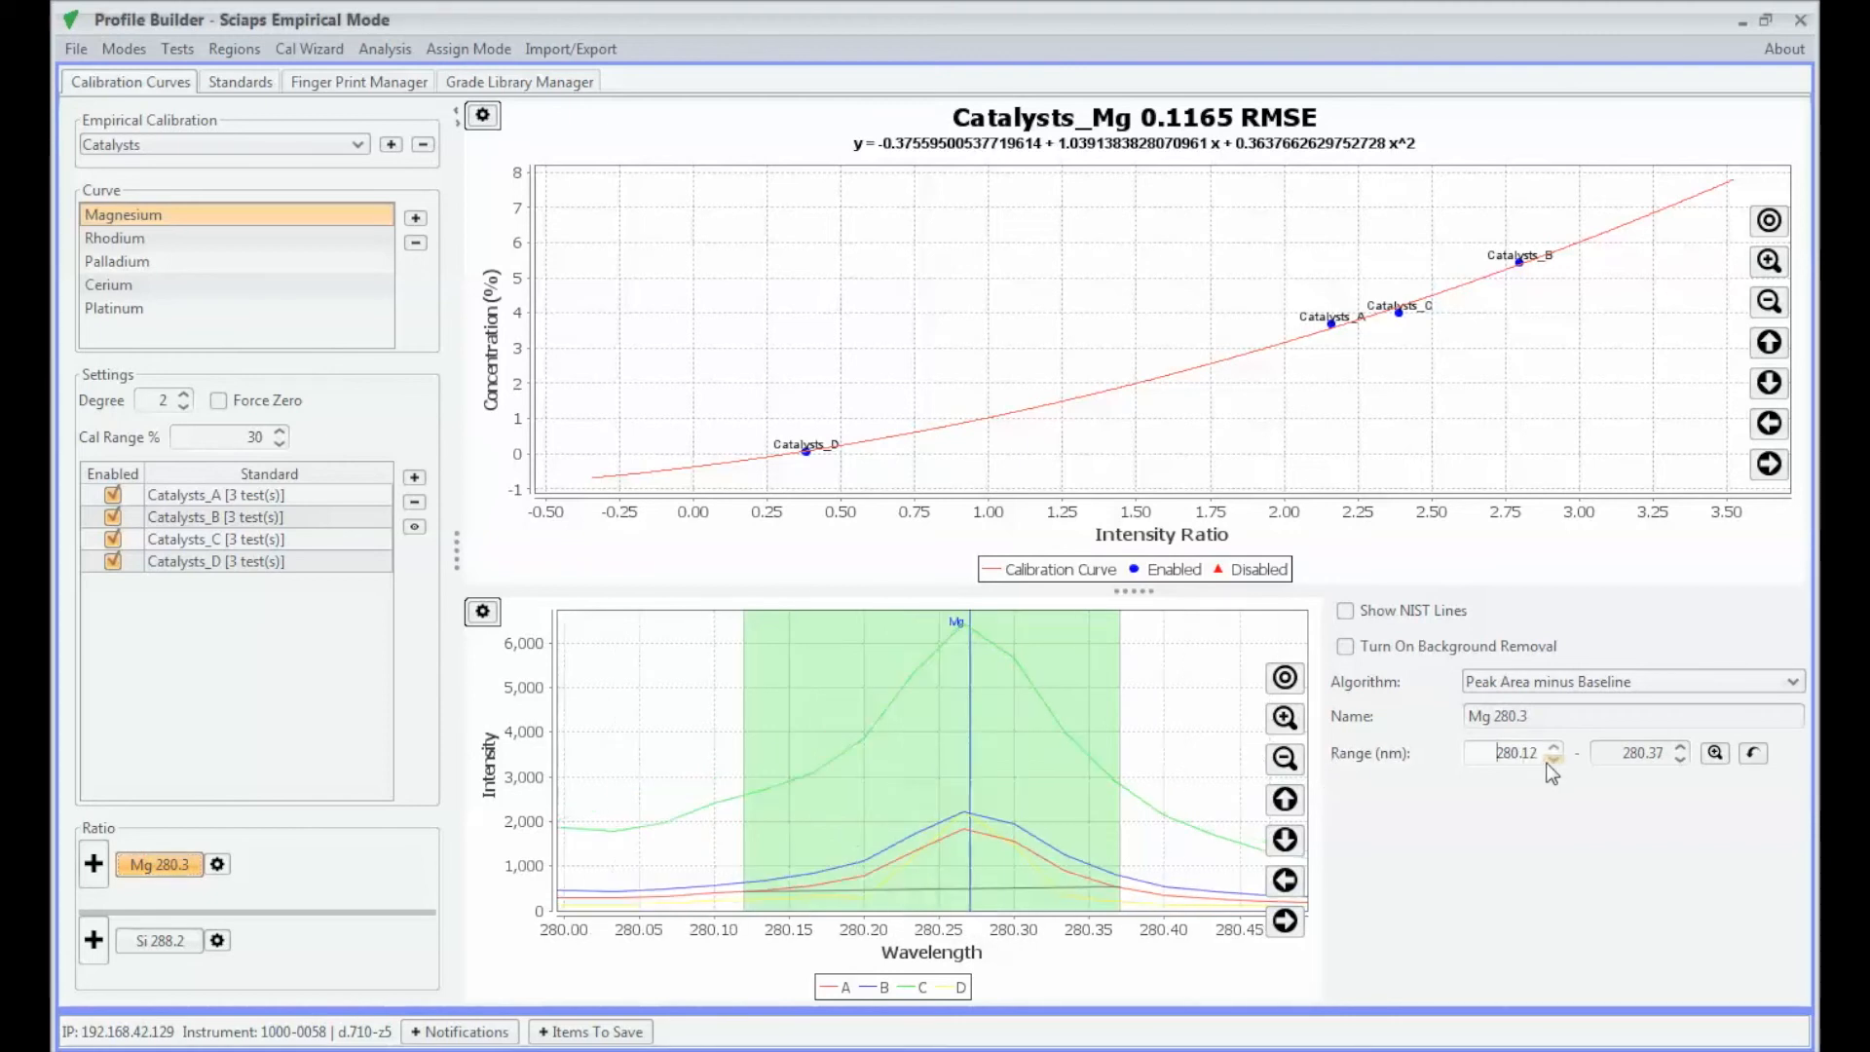
pyautogui.click(1552, 760)
pyautogui.click(1552, 760)
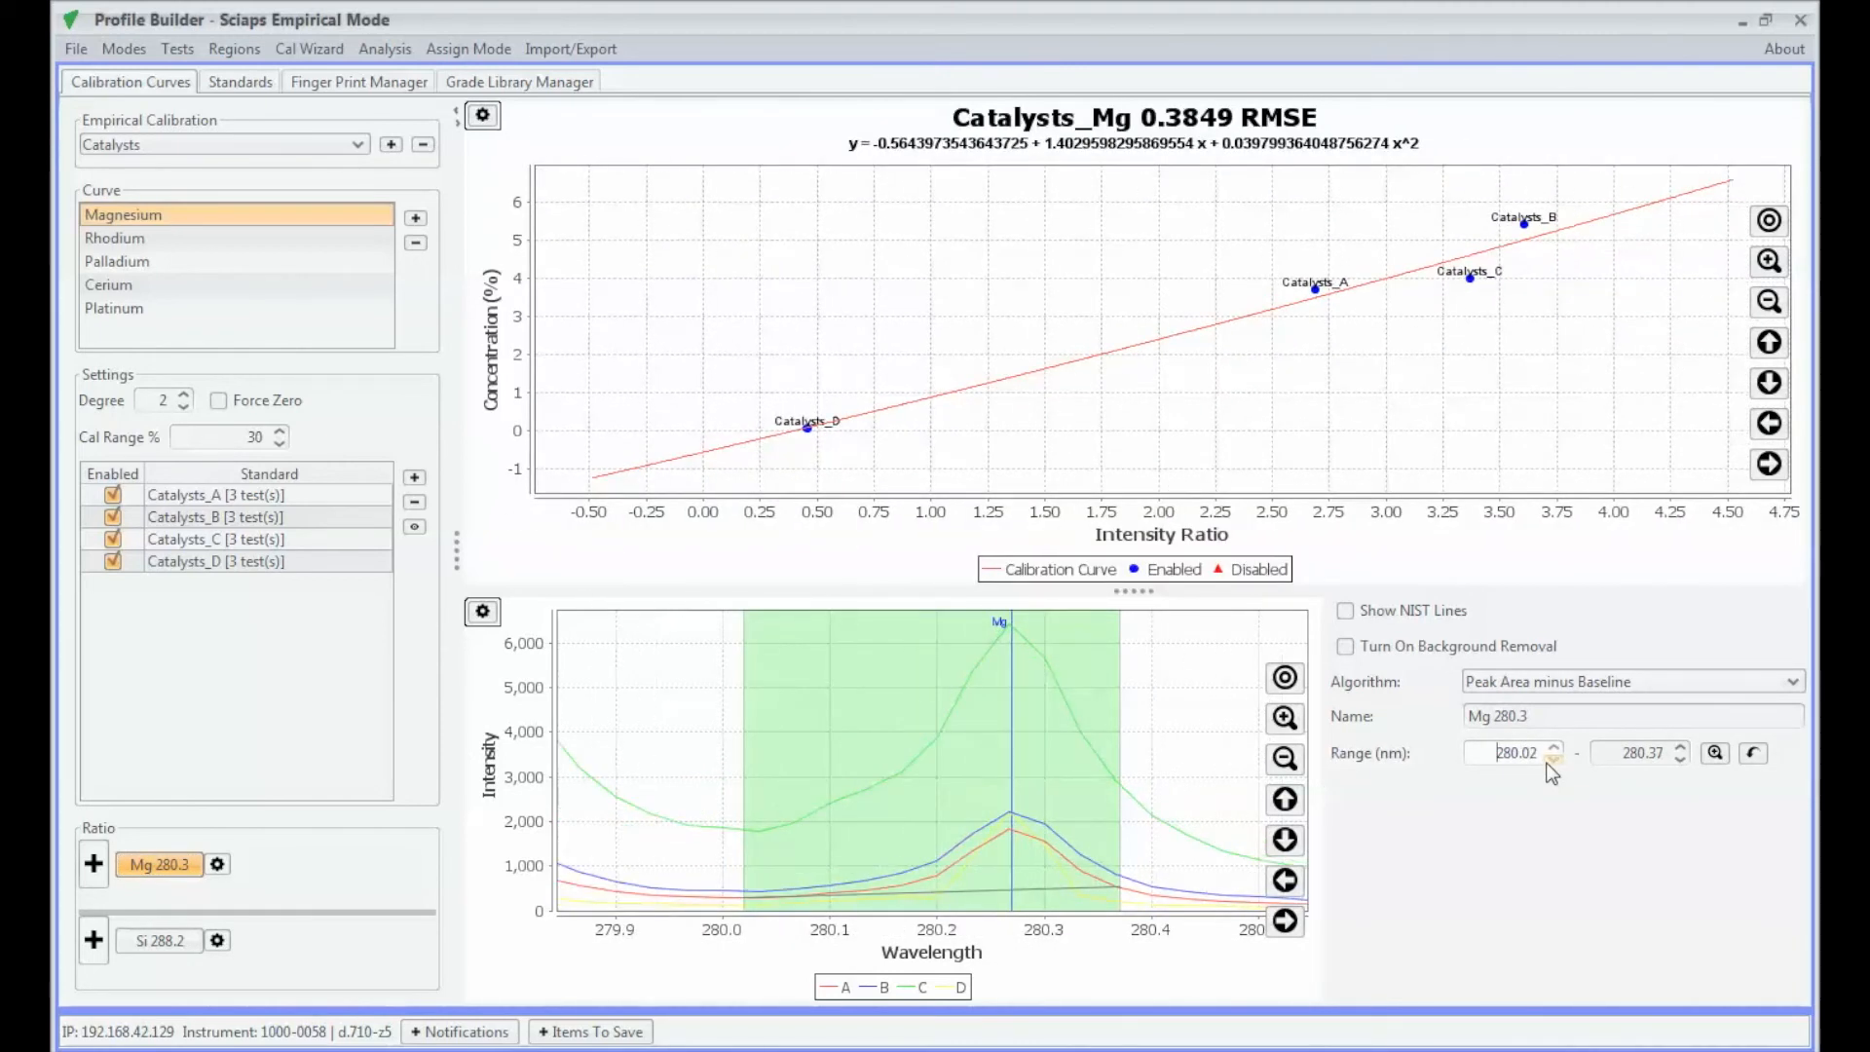
pyautogui.click(1552, 759)
pyautogui.click(1552, 759)
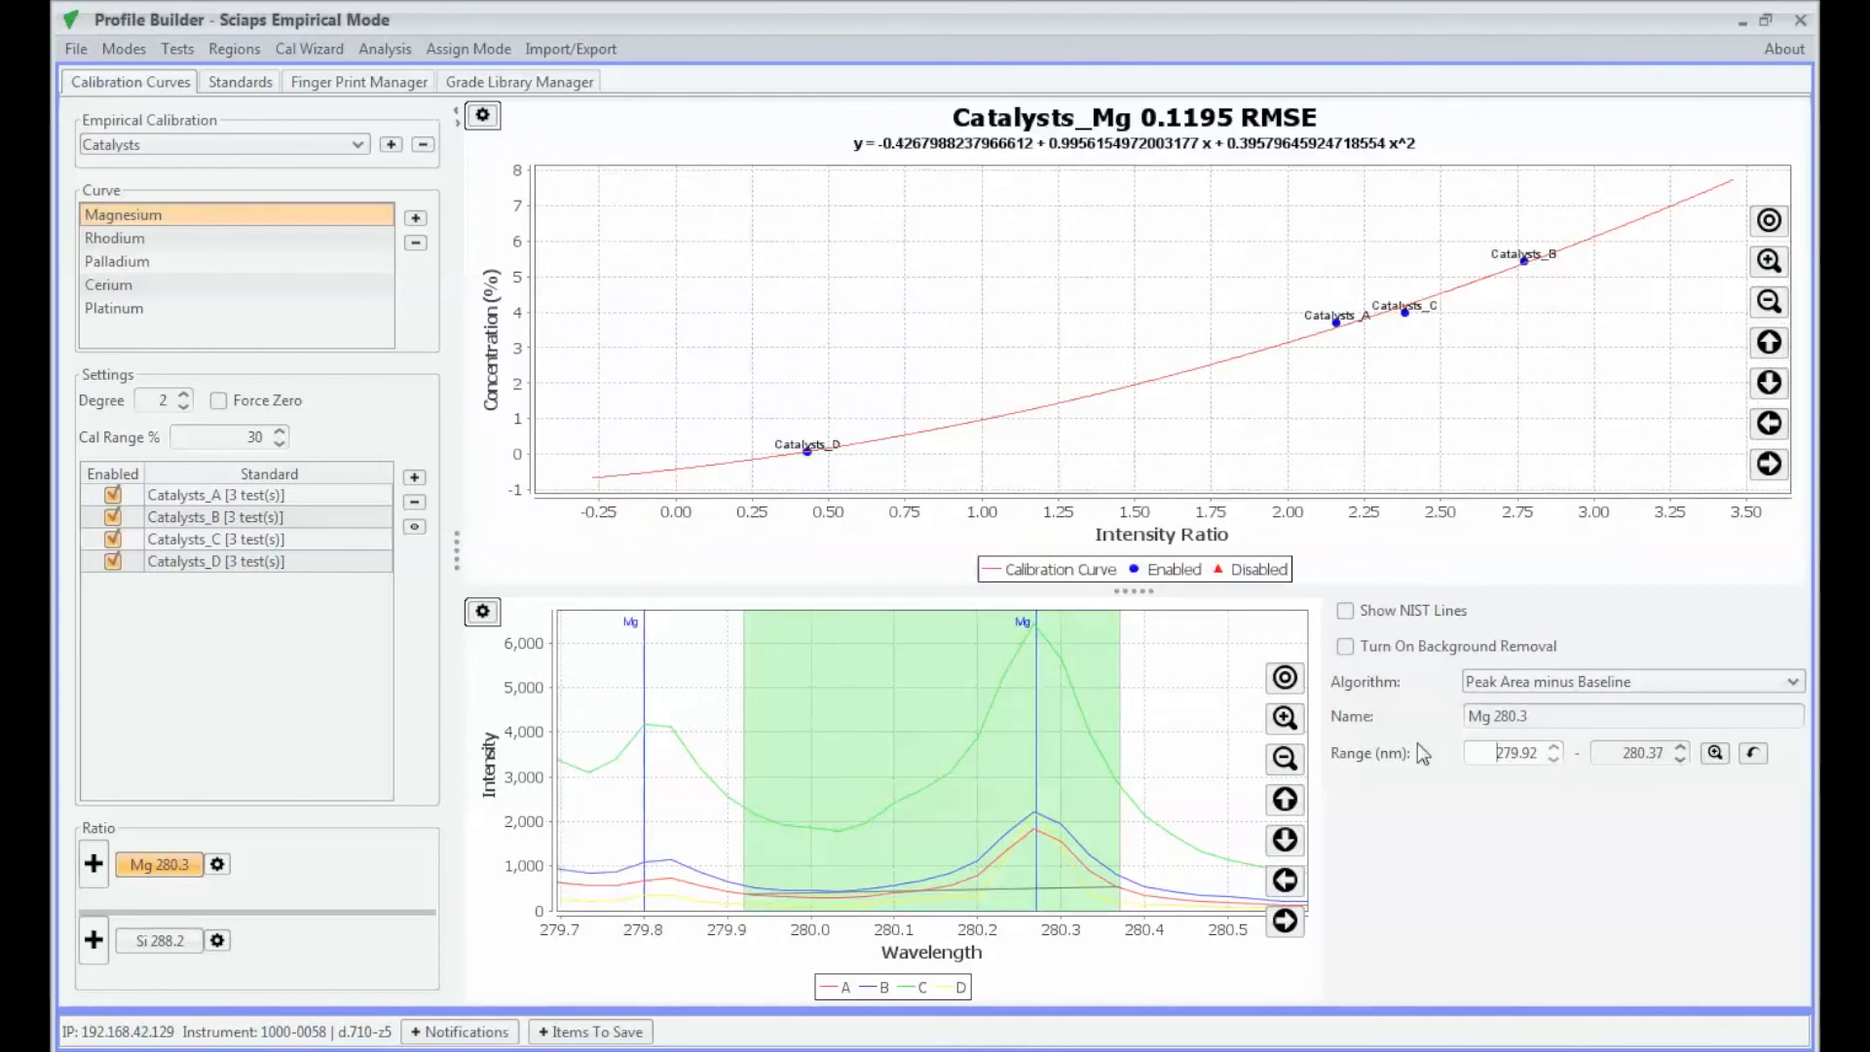
pyautogui.click(1553, 761)
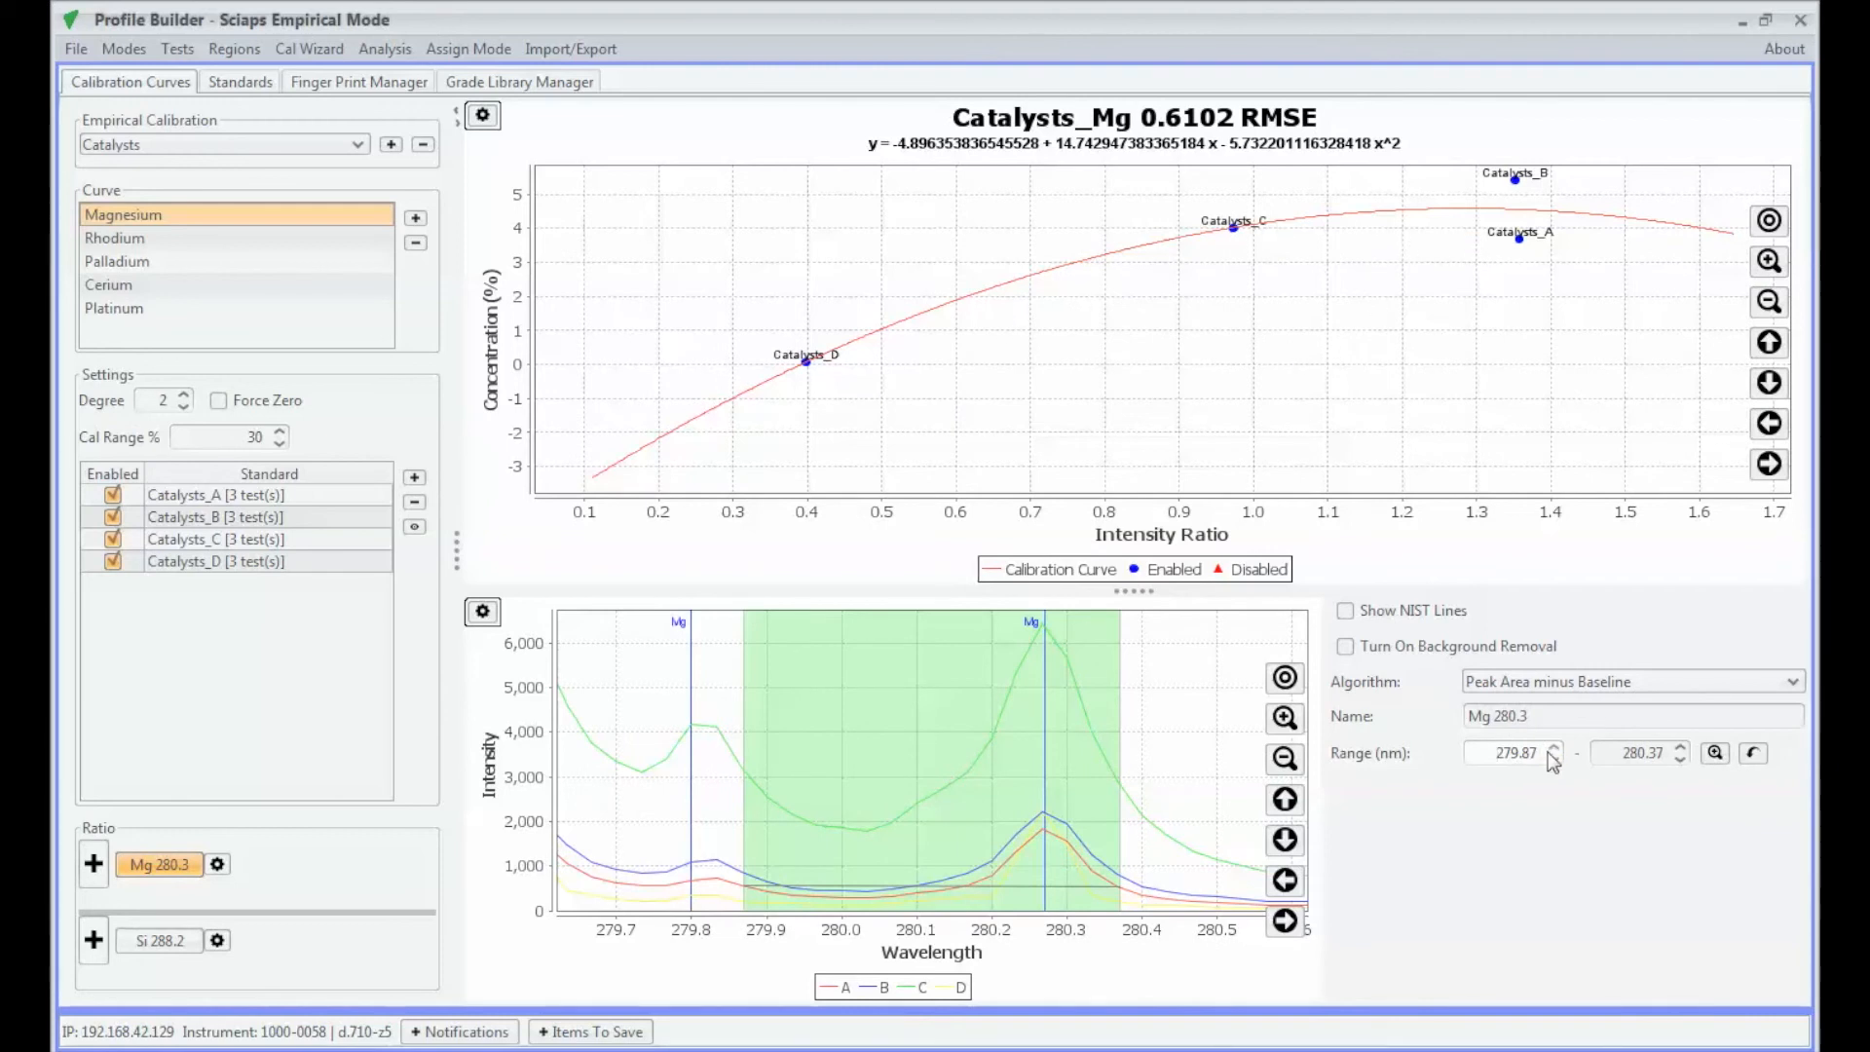
# Restore the start of the Mg 280.3 region's range to 280.17 nm.
pyautogui.click(1552, 748)
pyautogui.click(1552, 748)
pyautogui.click(1552, 748)
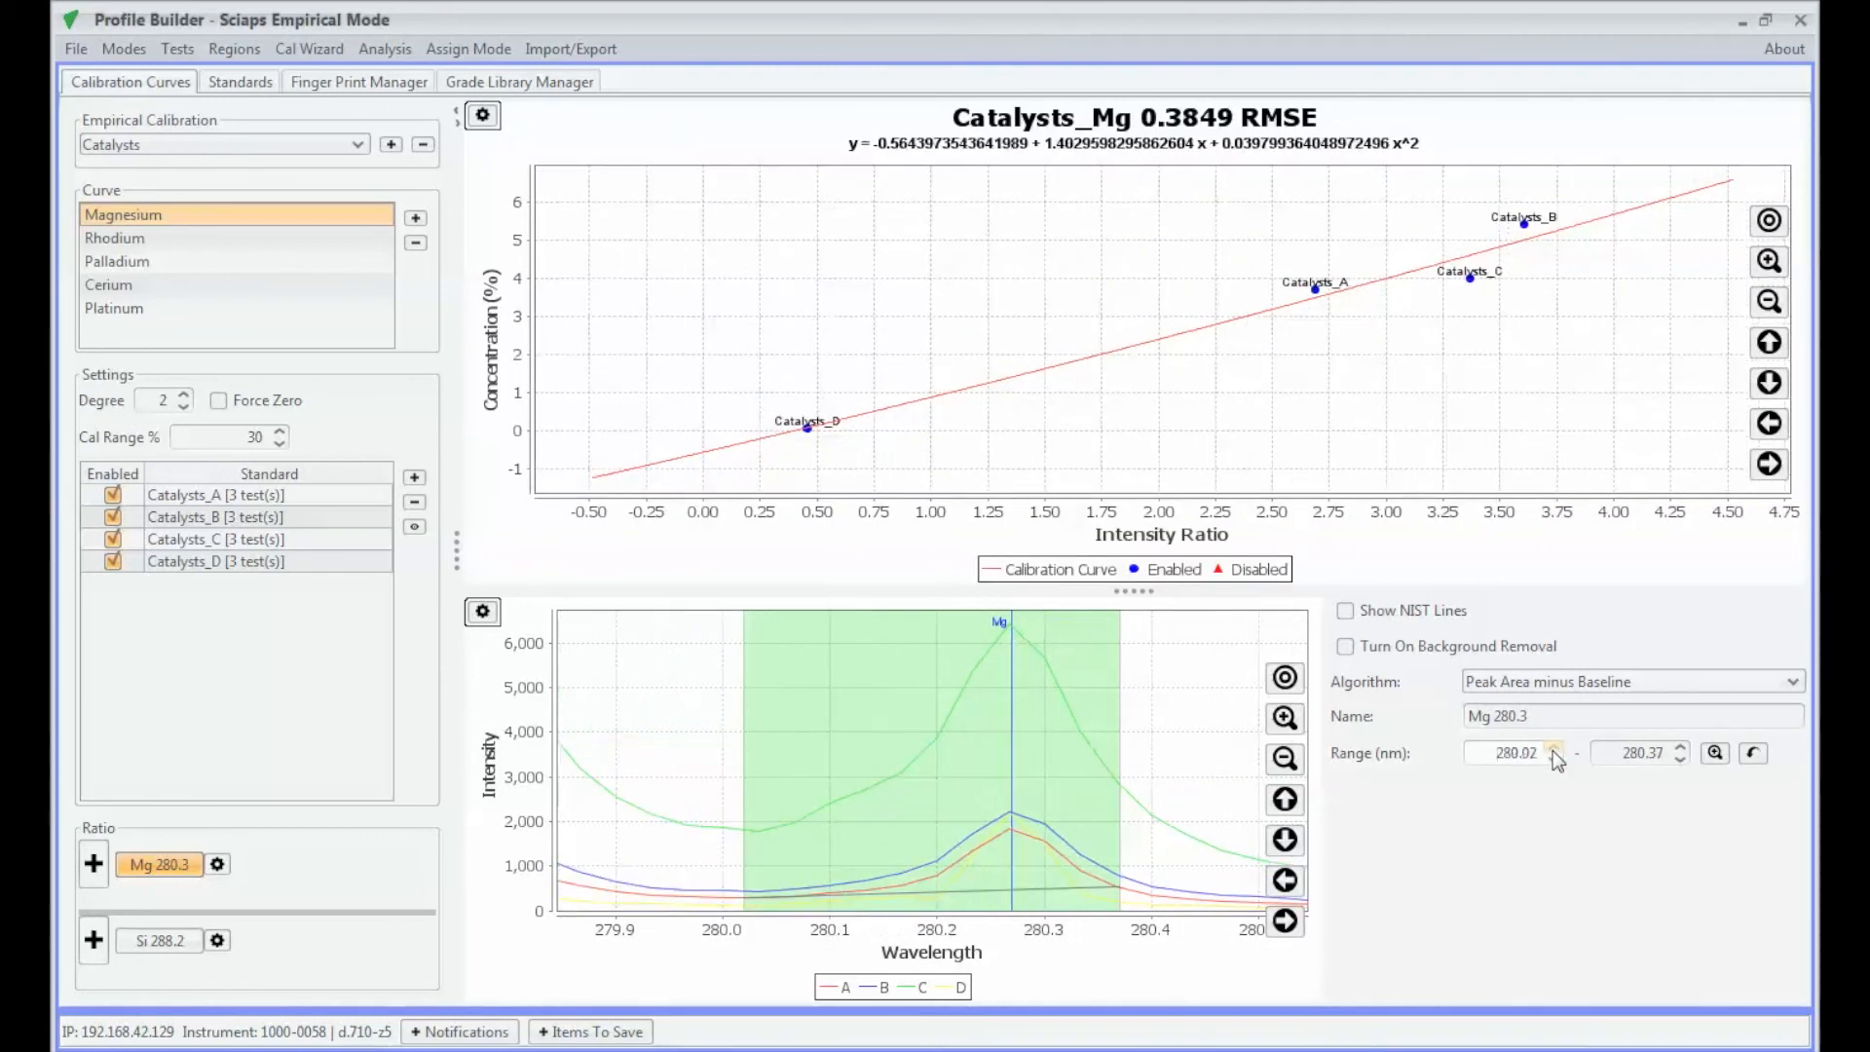
pyautogui.click(1552, 750)
pyautogui.click(1552, 750)
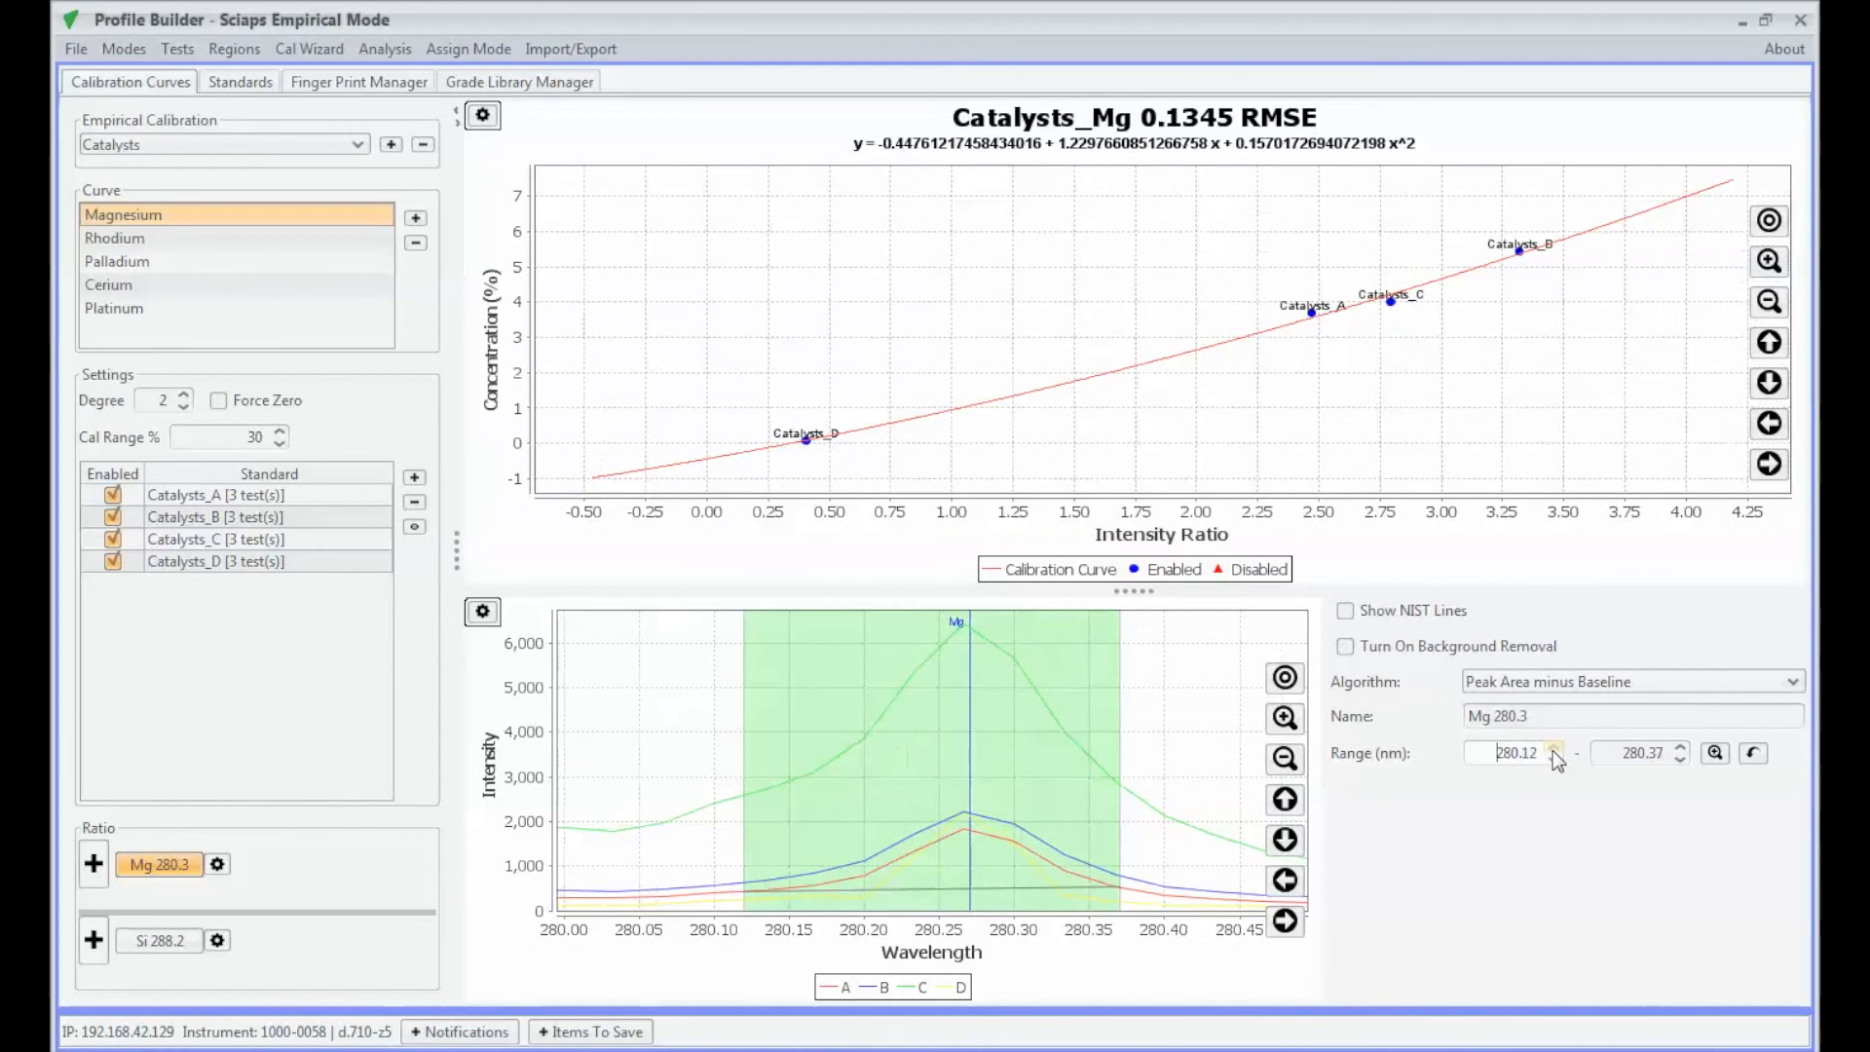
pyautogui.click(1552, 749)
# Try extending the end of the Mg 280.3 range to 280.52 nm, restore it to 280.37 nm and close the region's settings.
pyautogui.click(1680, 748)
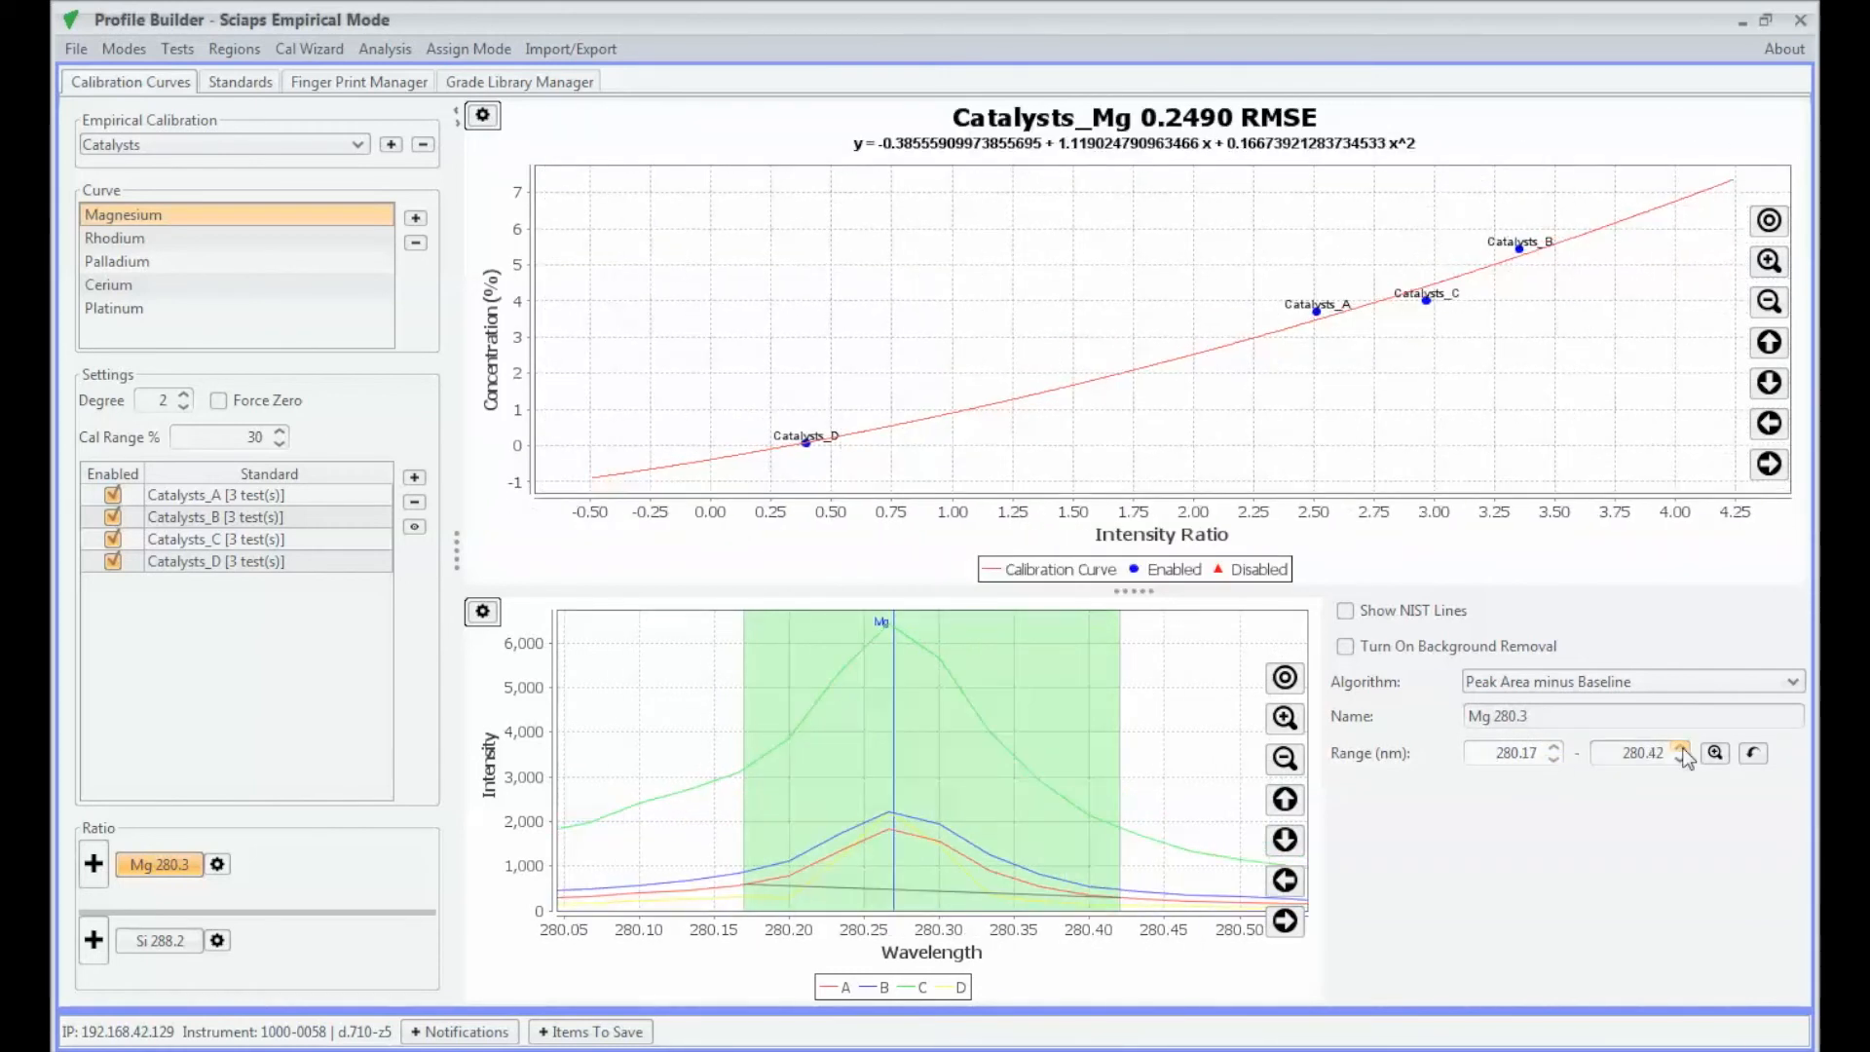
pyautogui.click(1680, 748)
pyautogui.click(1680, 747)
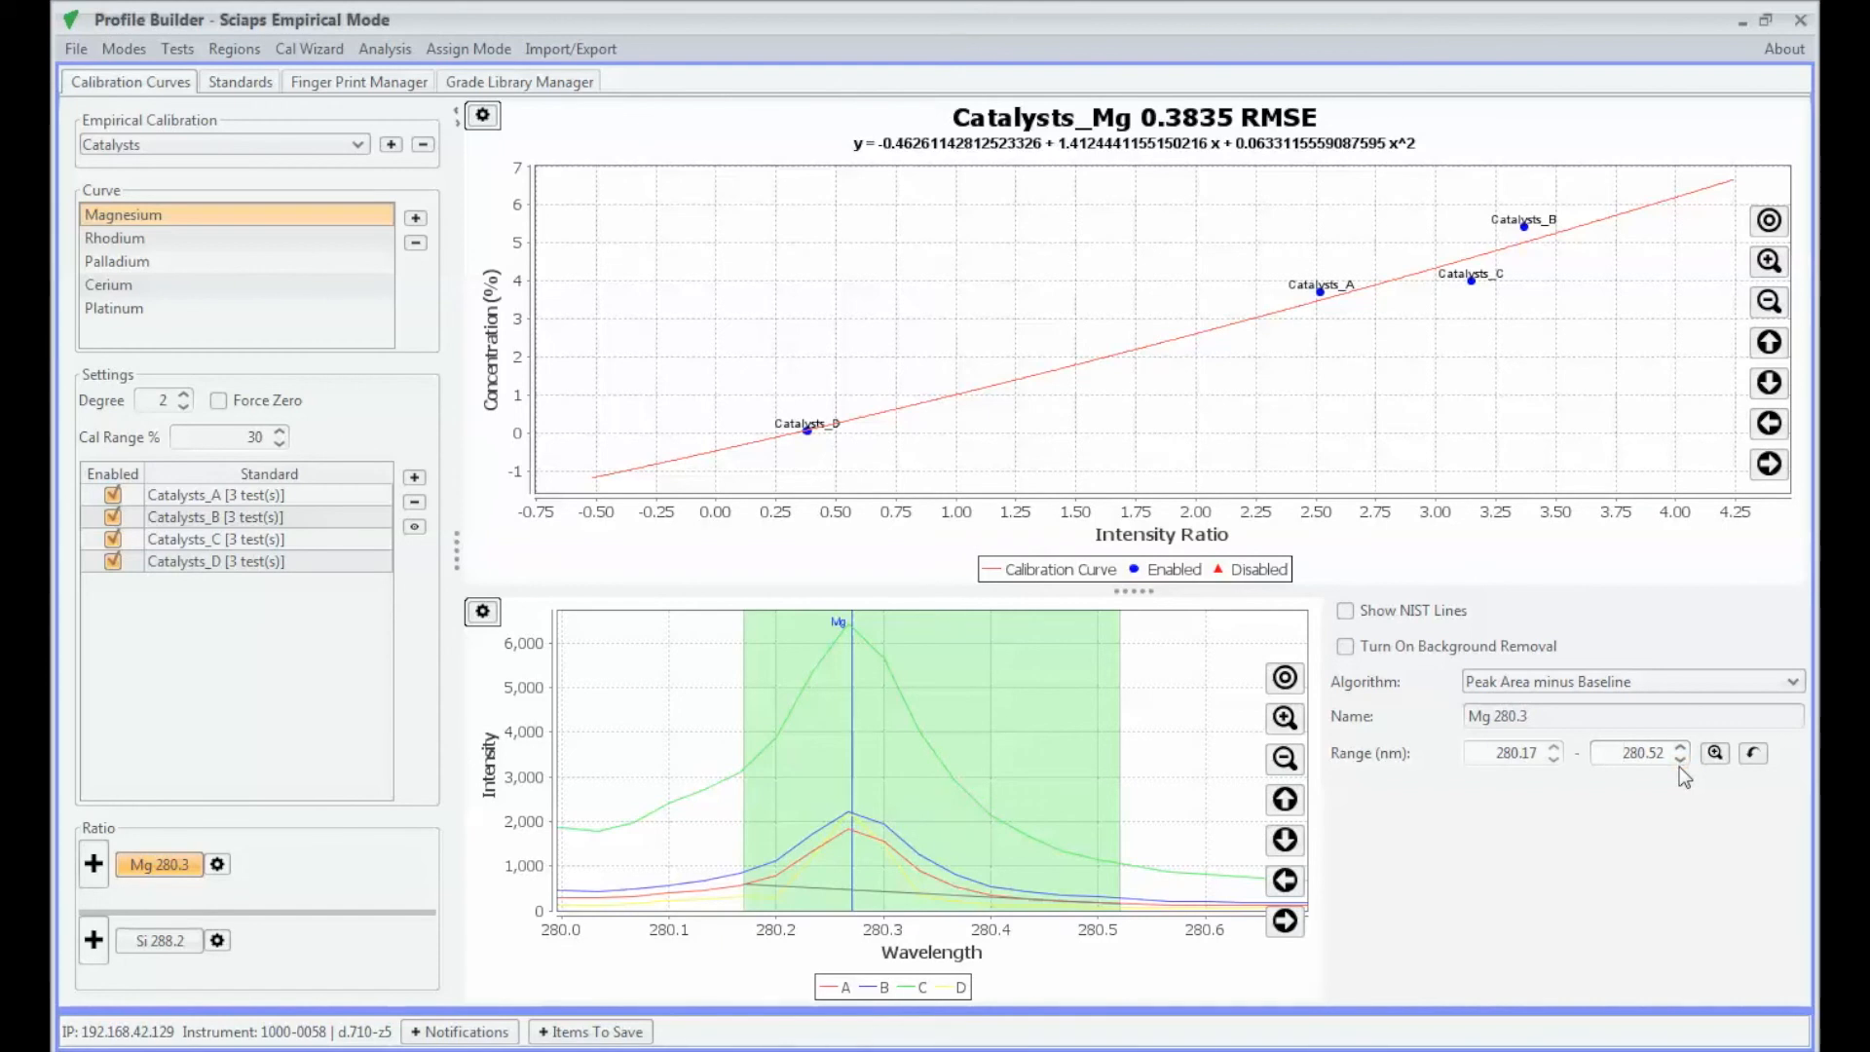
pyautogui.click(1678, 760)
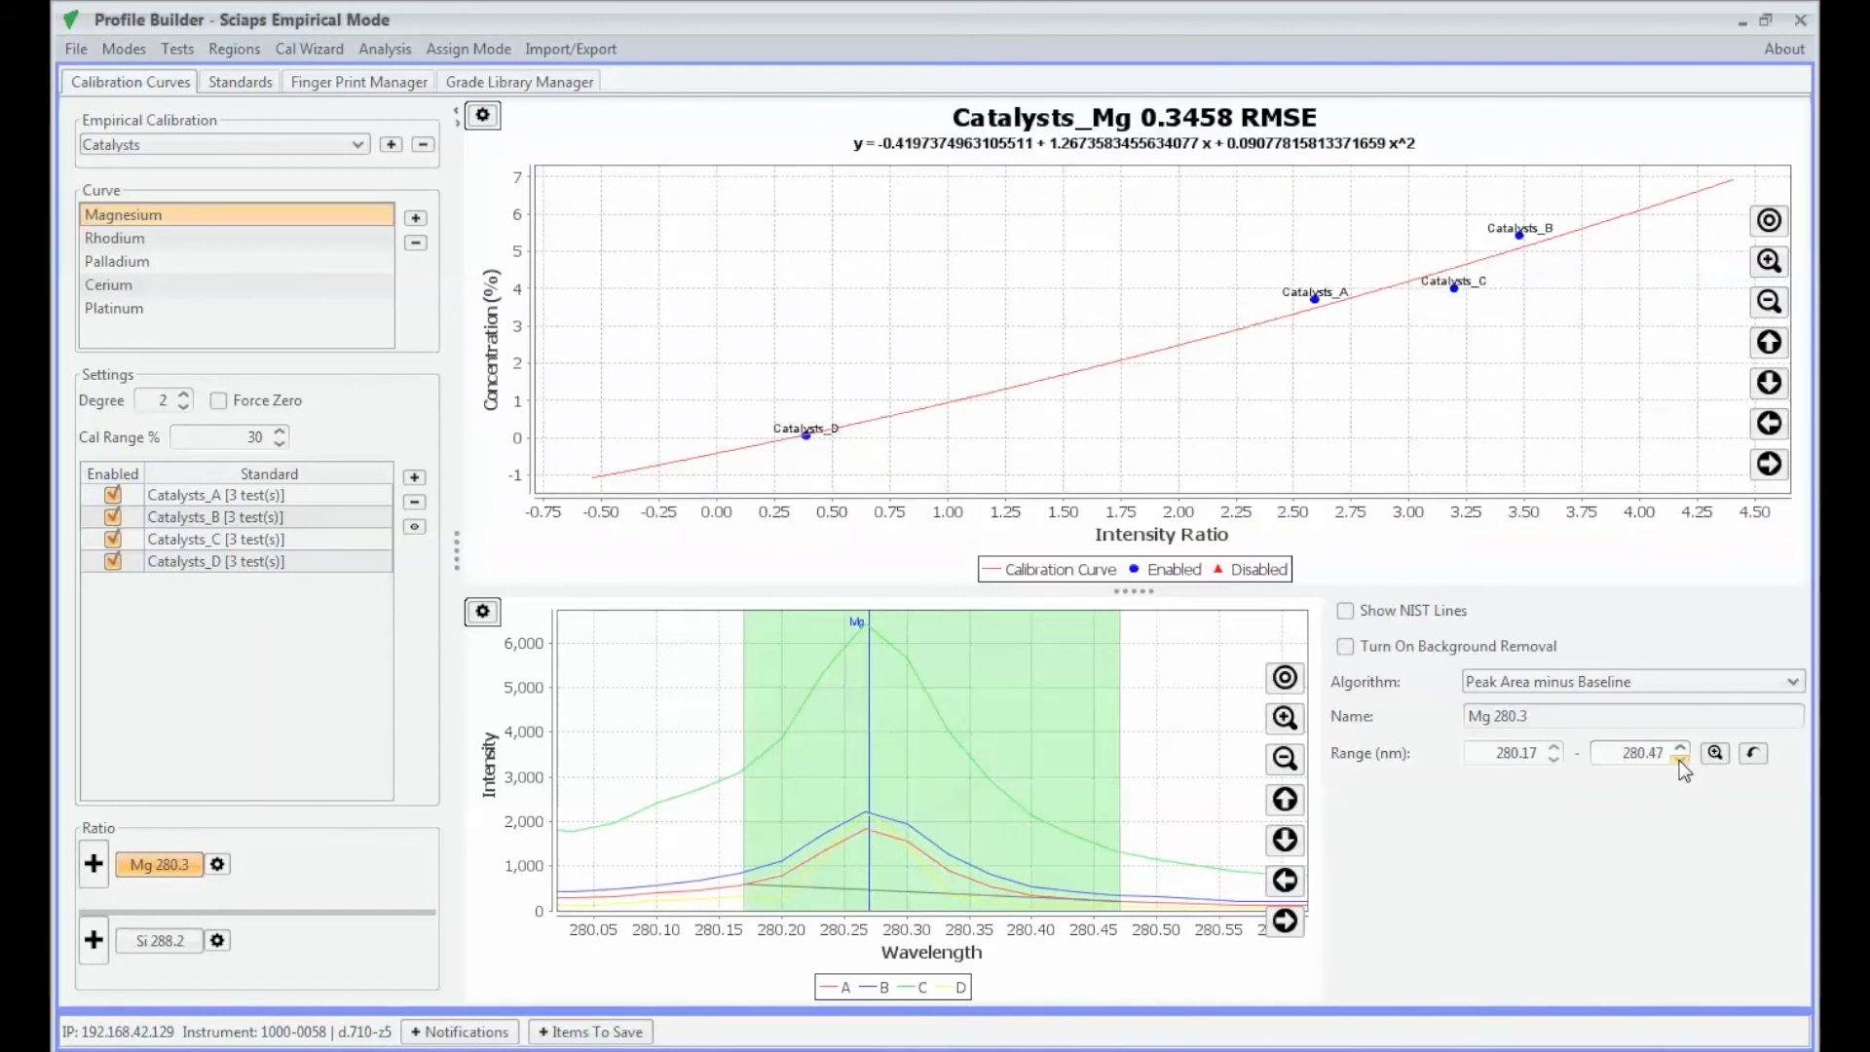
pyautogui.click(1679, 760)
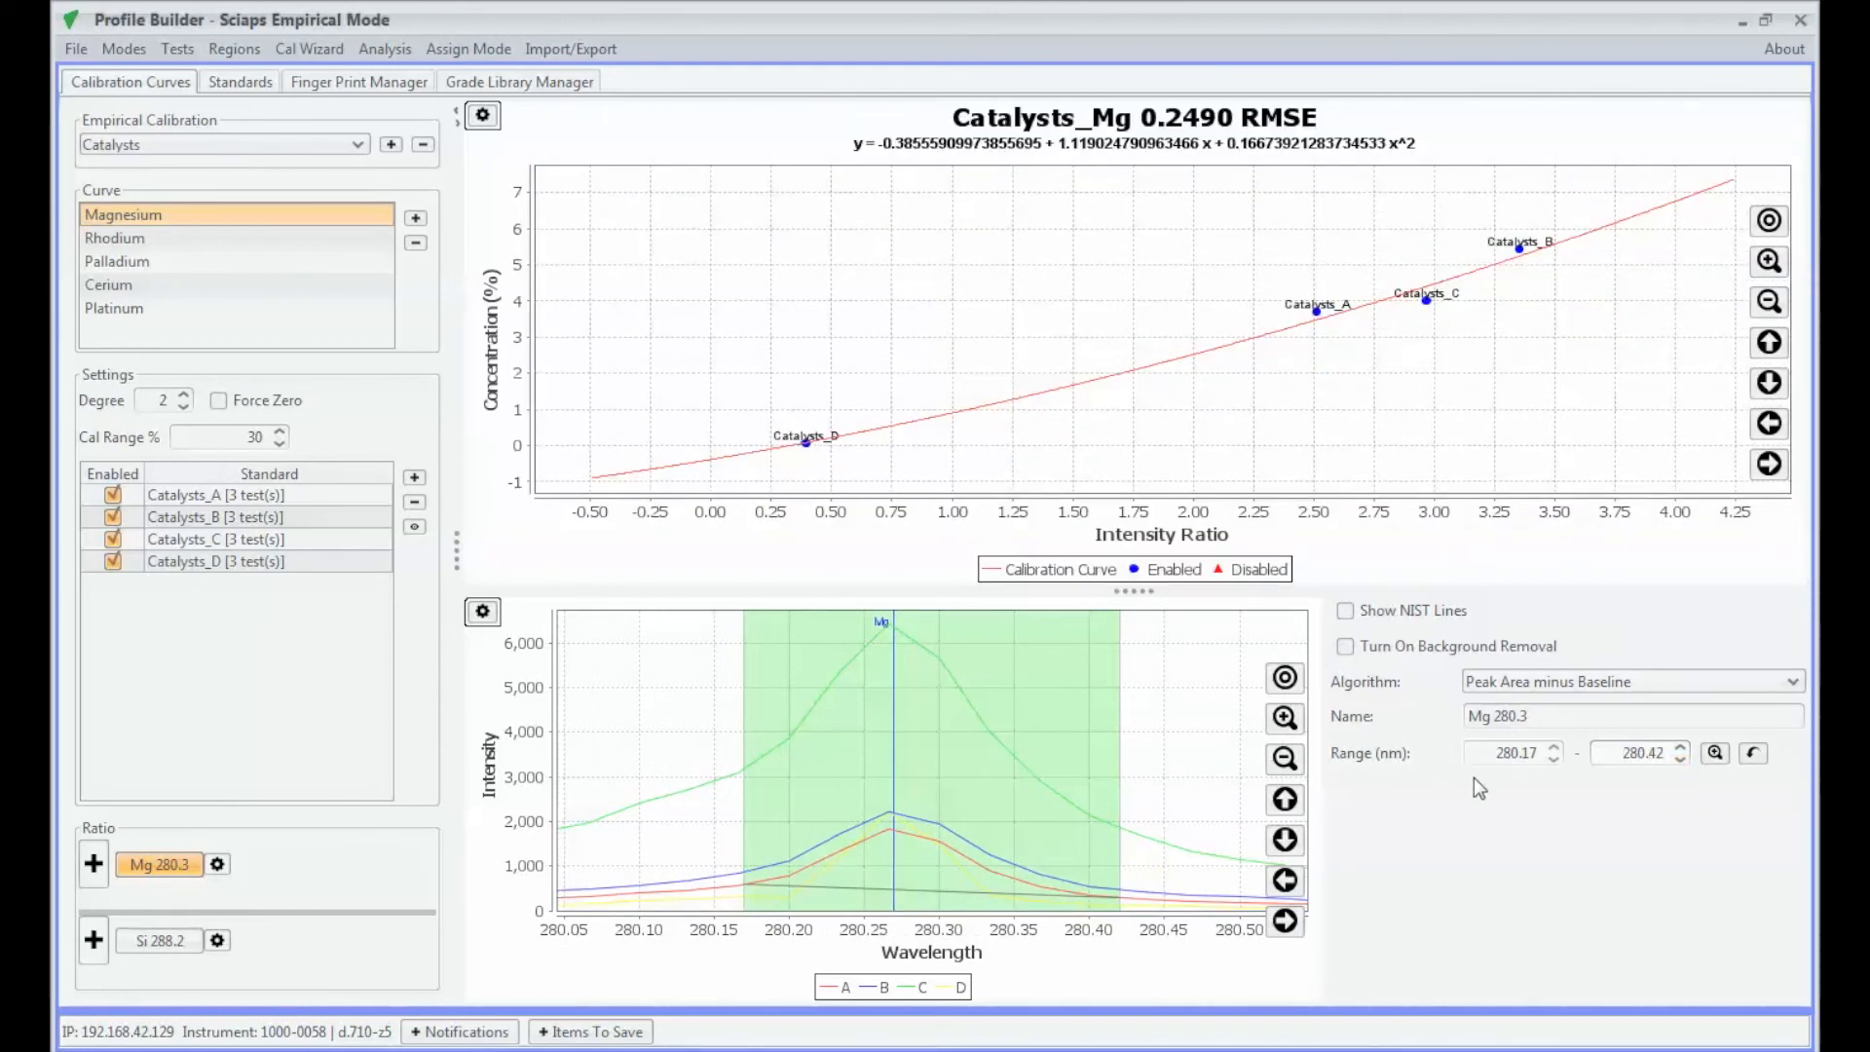
pyautogui.click(1680, 760)
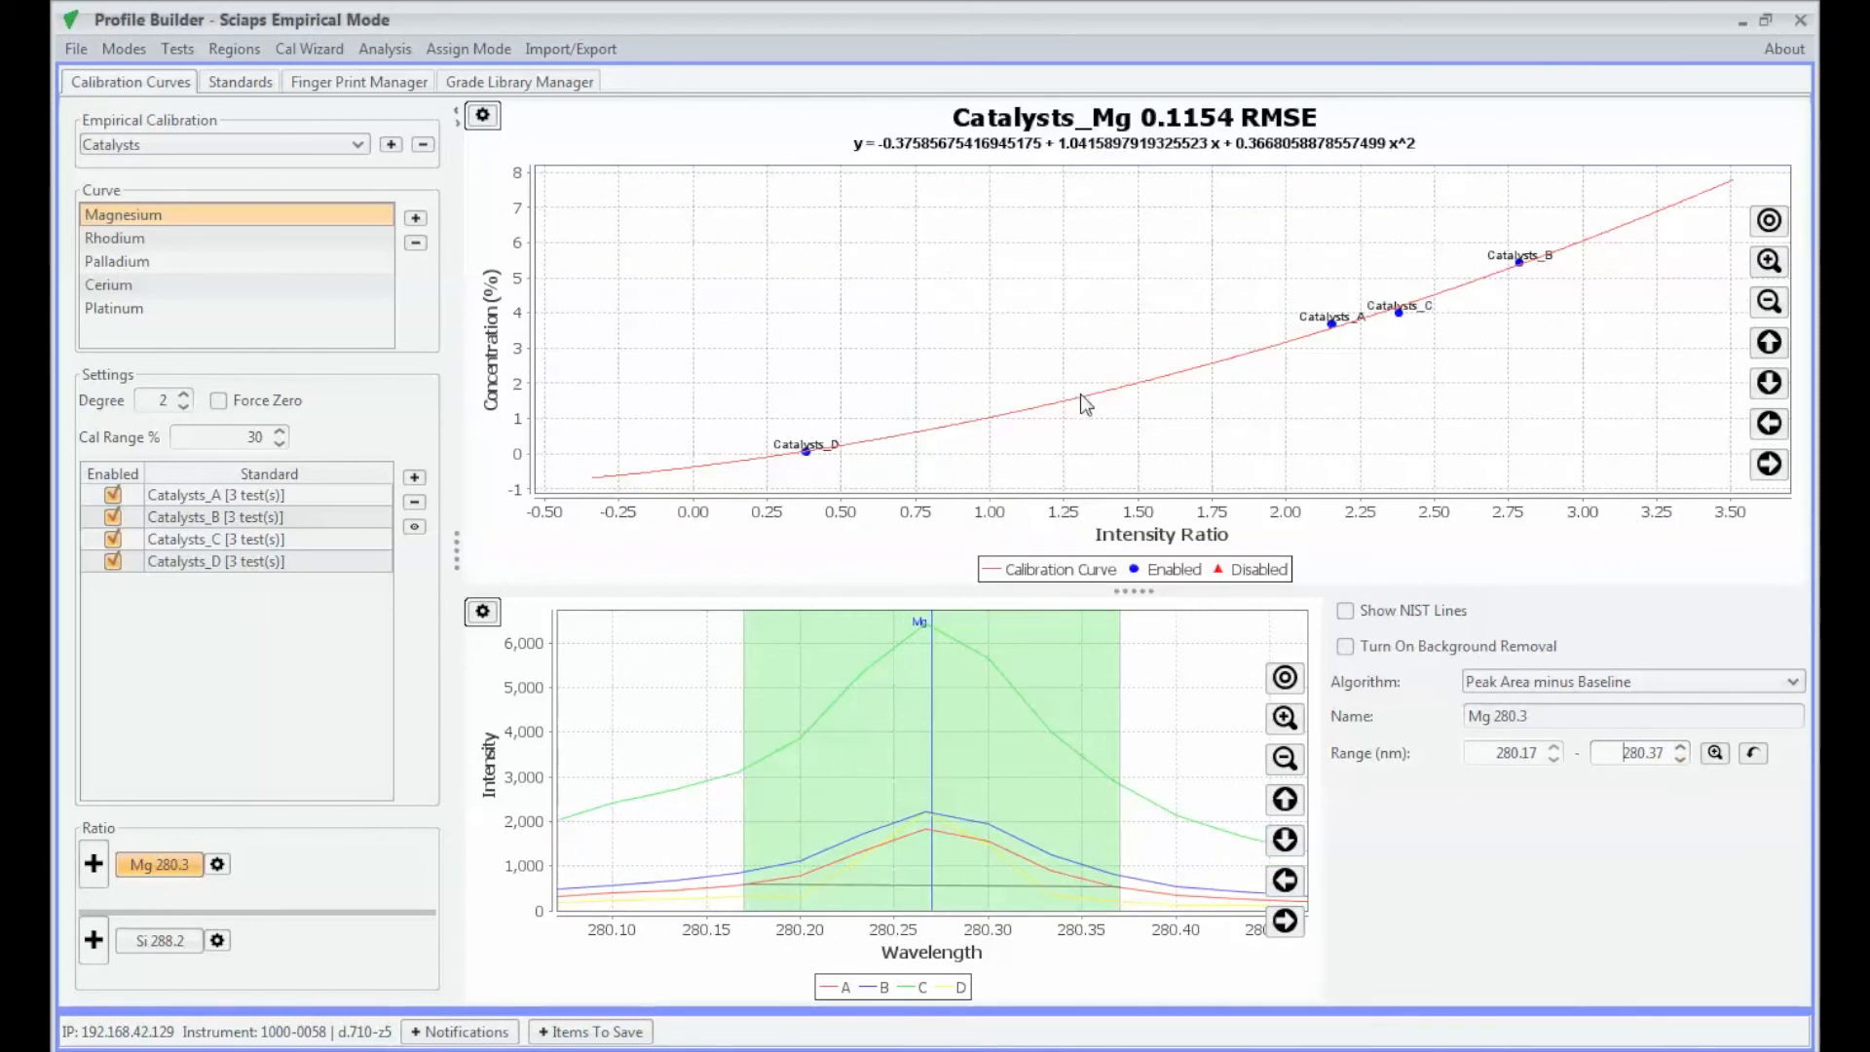
pyautogui.click(148, 865)
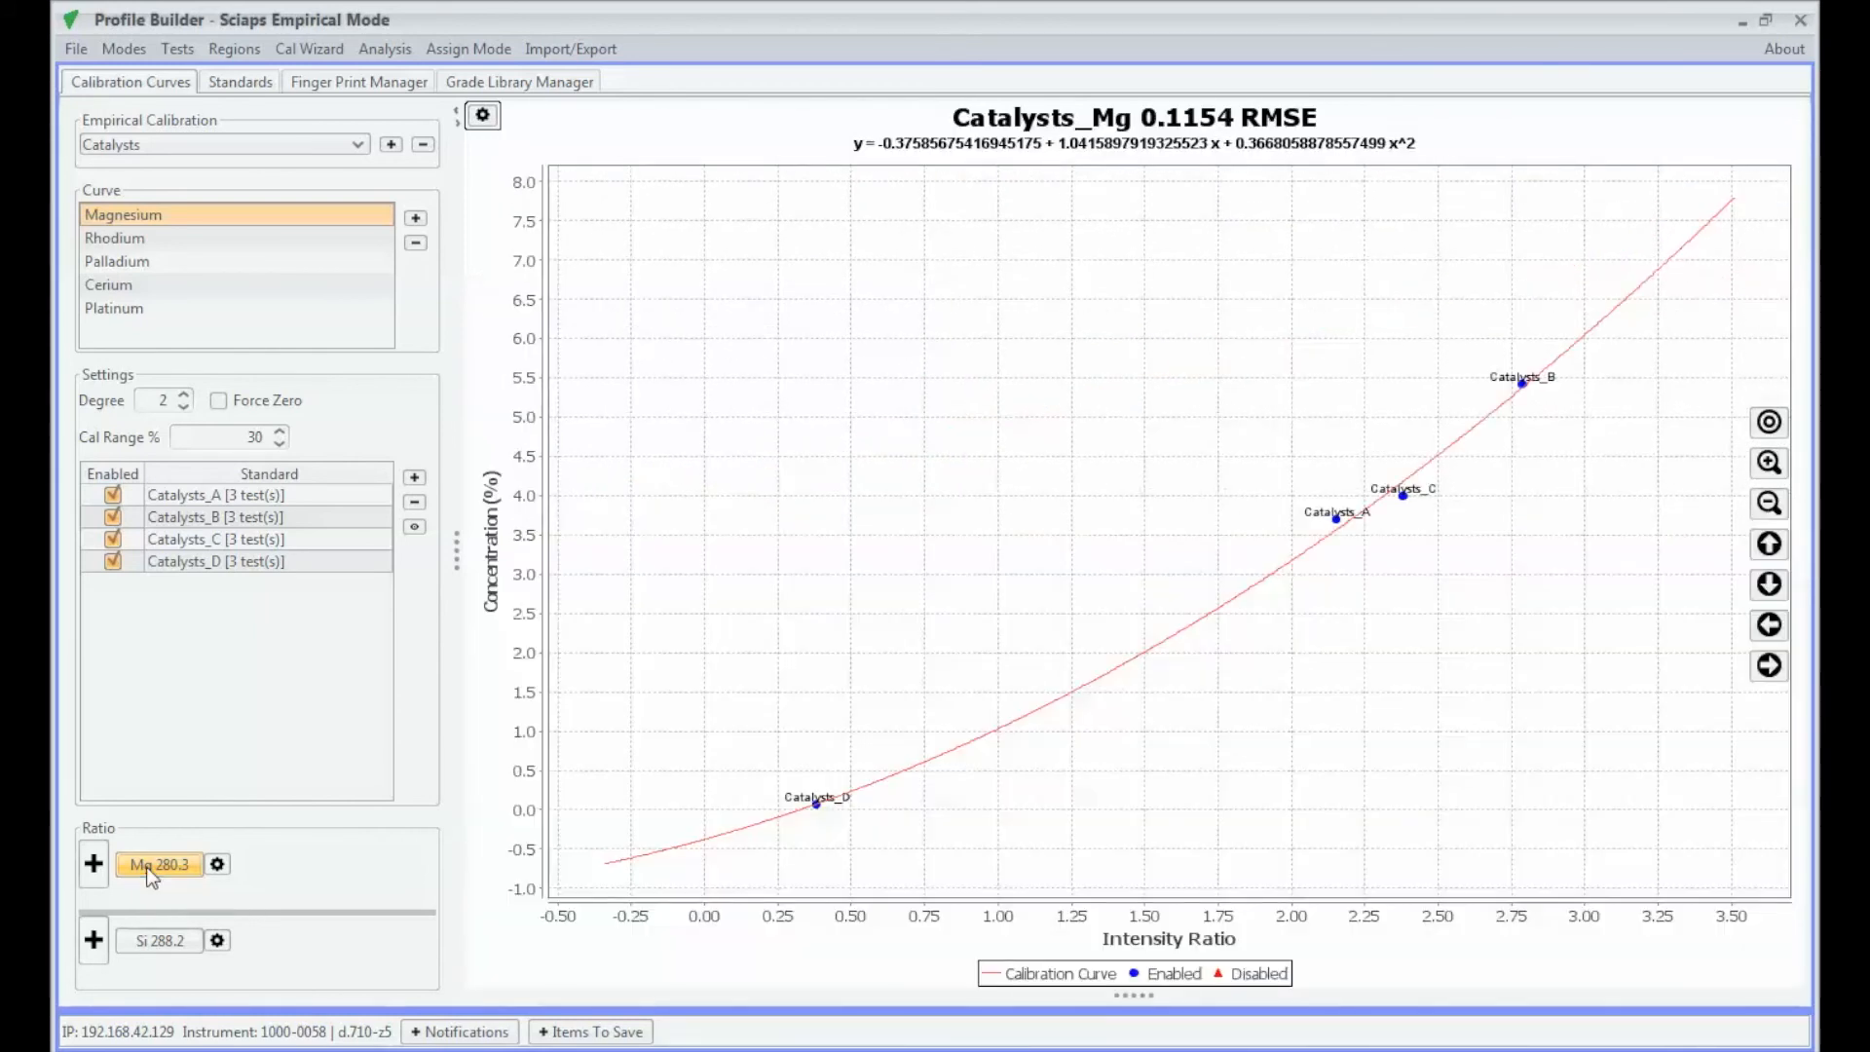
# Inspect the spectra and range of the magnesium ratio's Si 288.2 denominator, closing its settings again.
pyautogui.click(156, 942)
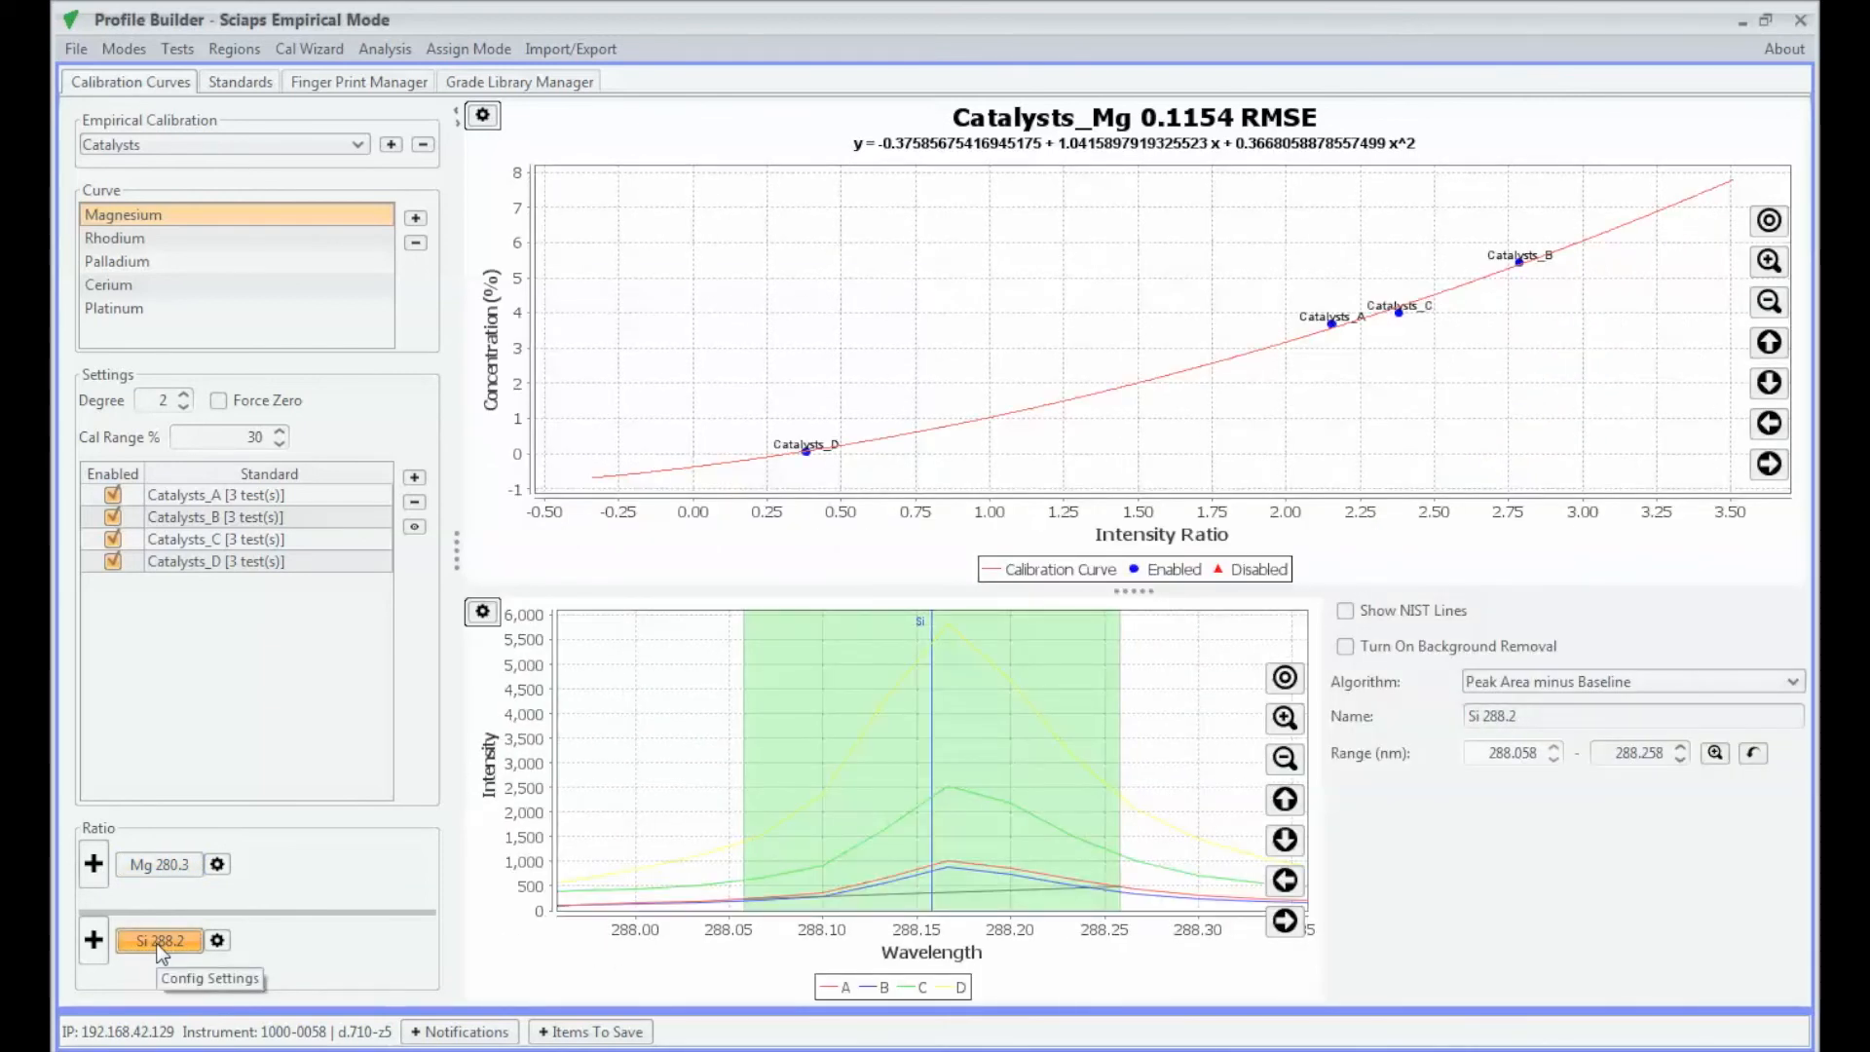
pyautogui.click(161, 943)
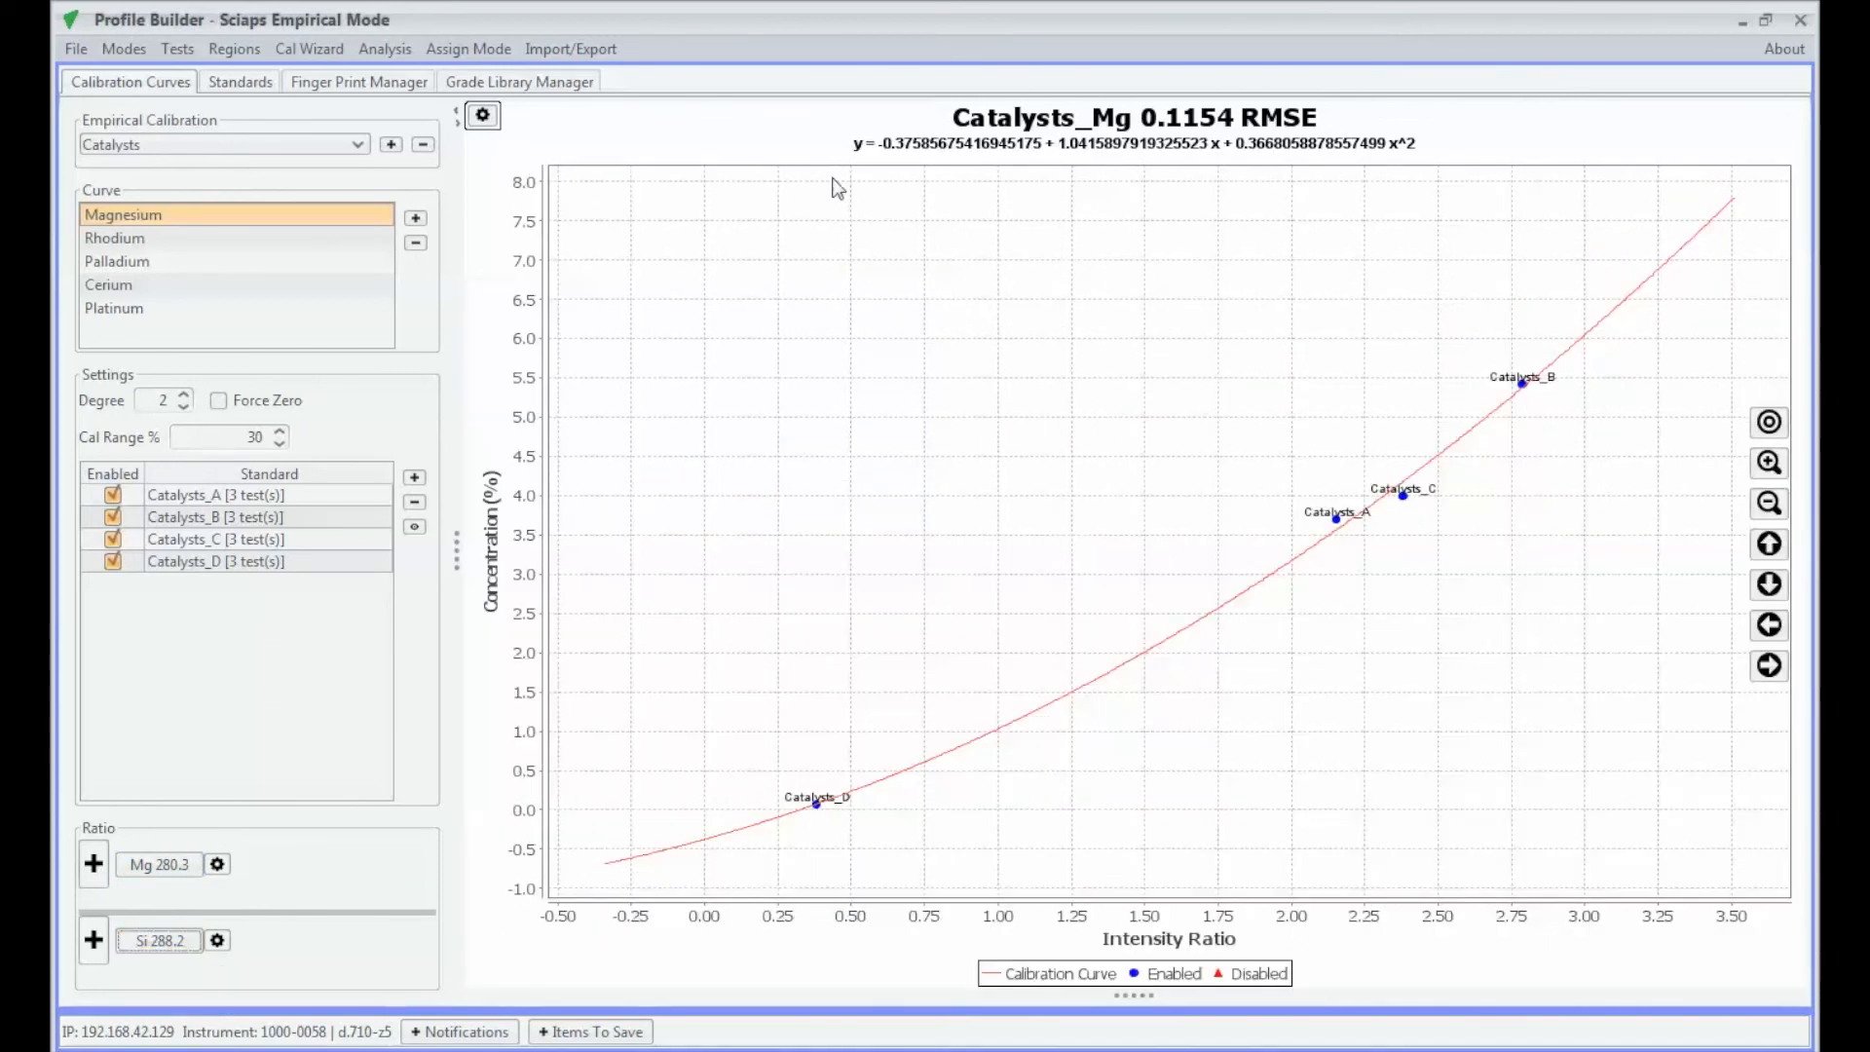
# Review the rhodium, palladium, cerium and platinum calibration curves, inspecting the Ce 291.9 and Si 288.2 regions of the cerium ratio.
pyautogui.click(134, 240)
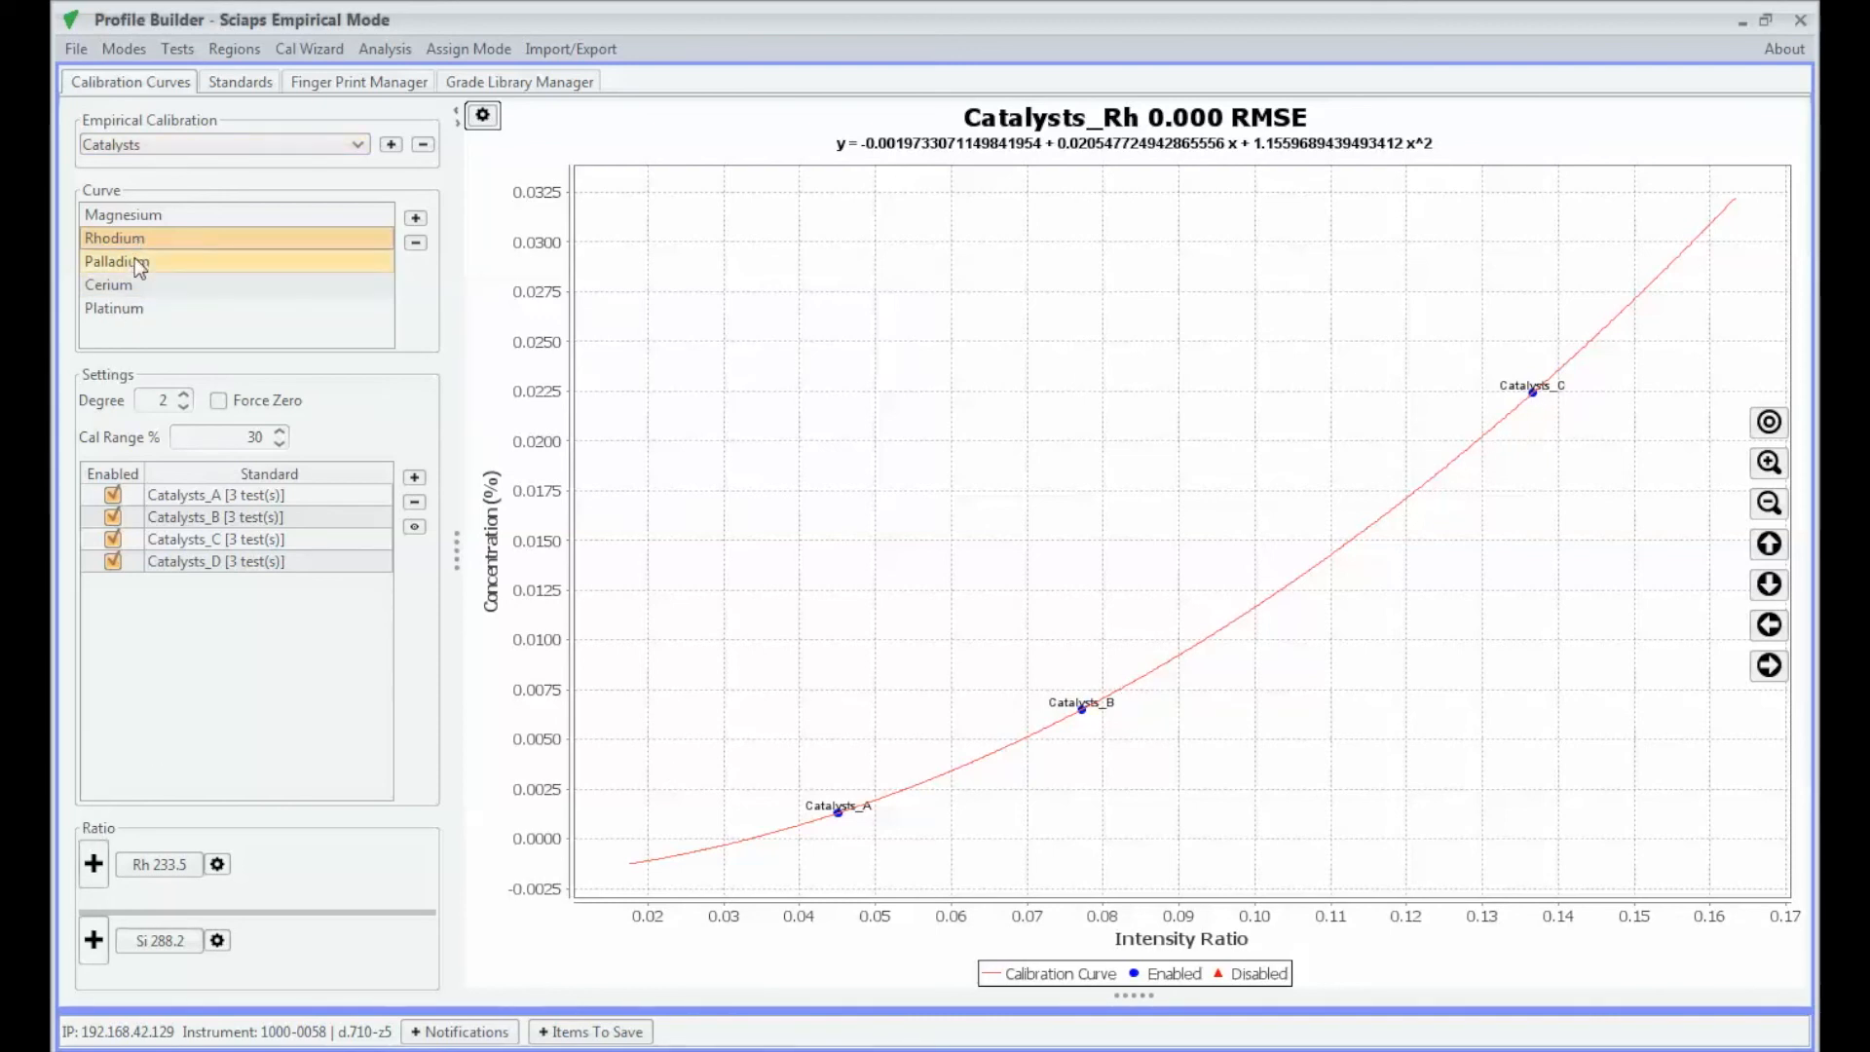
pyautogui.click(134, 259)
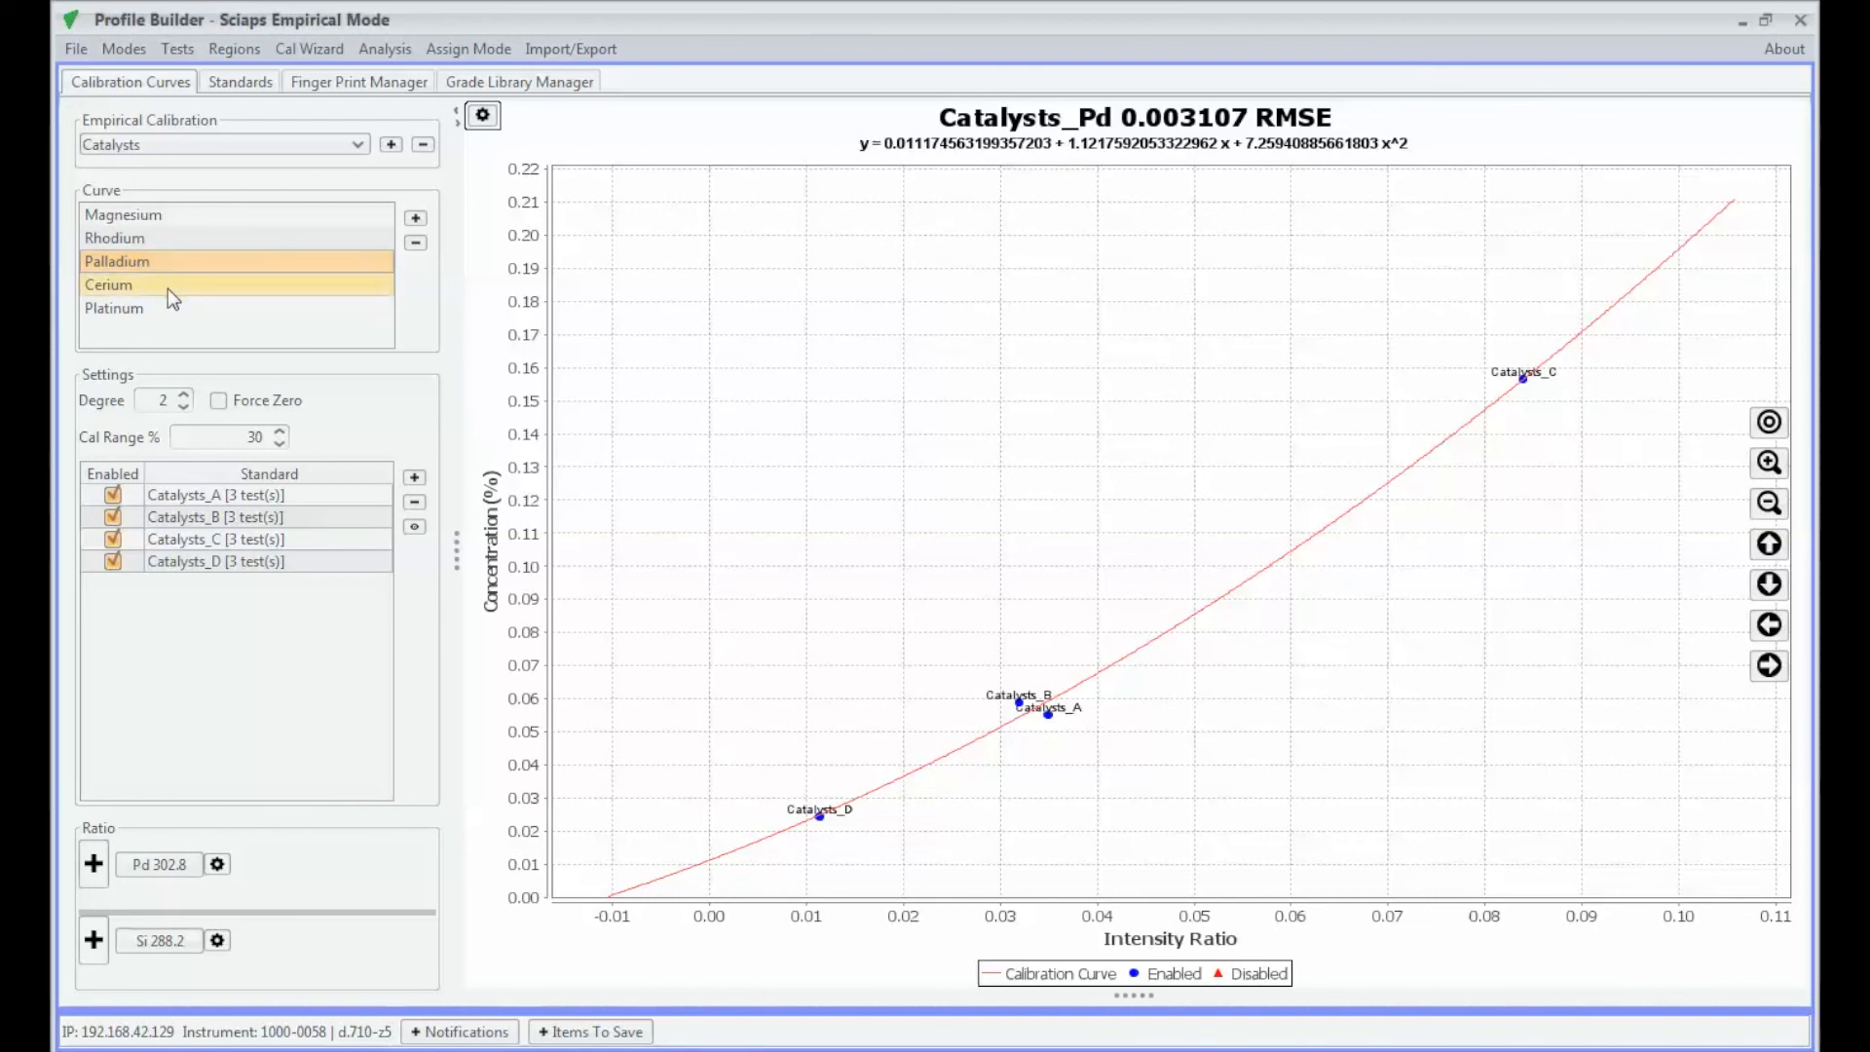
pyautogui.click(167, 288)
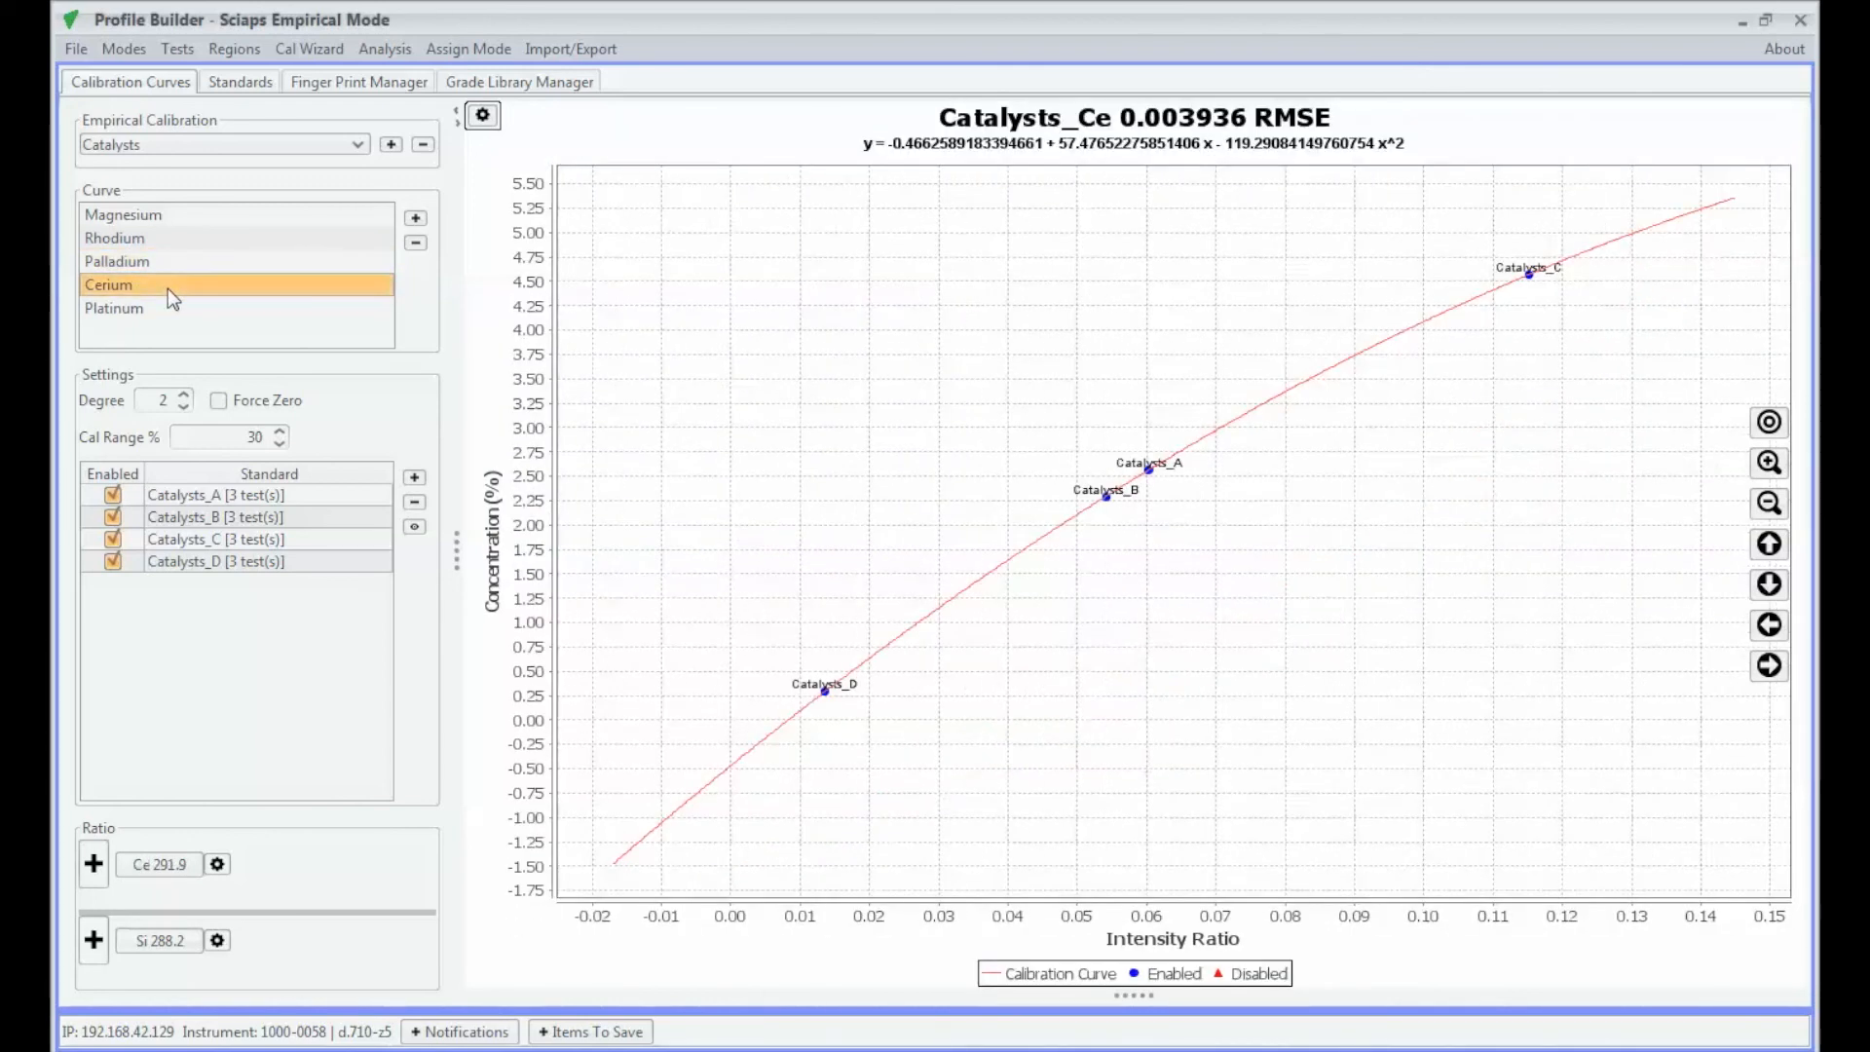
pyautogui.click(146, 863)
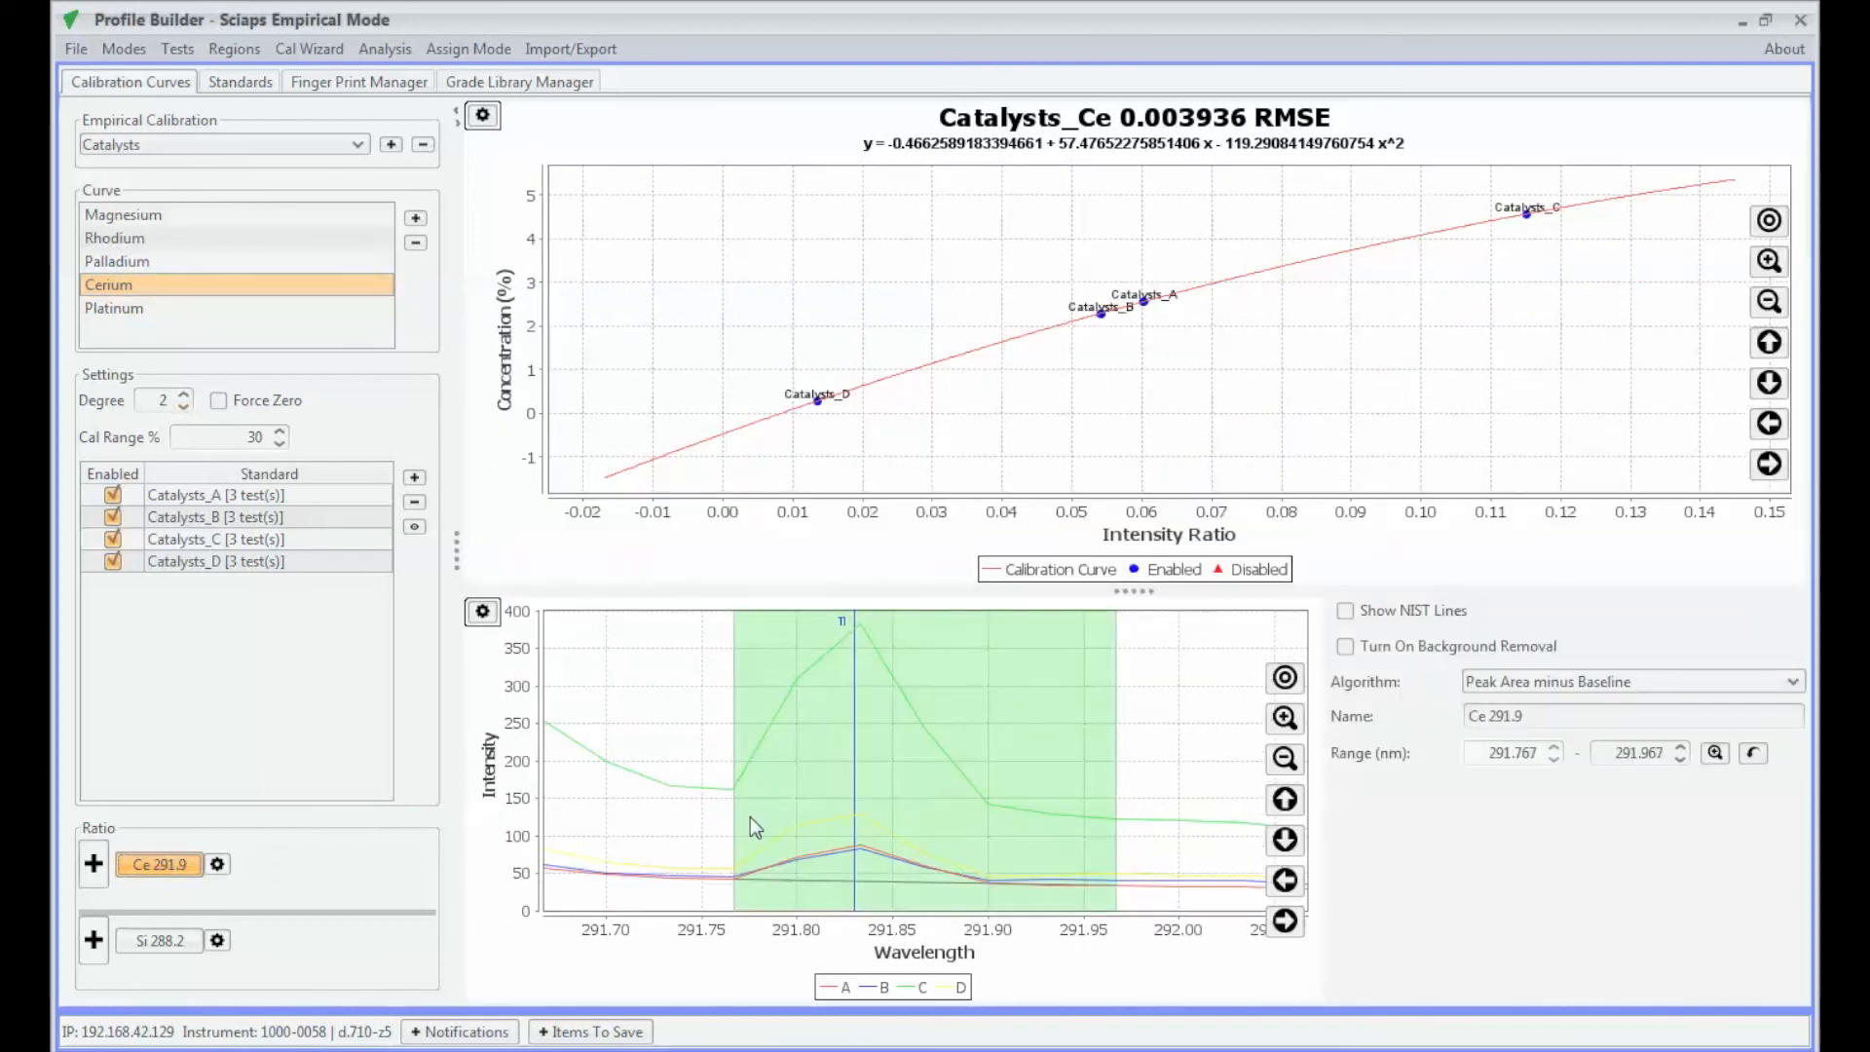
pyautogui.click(146, 940)
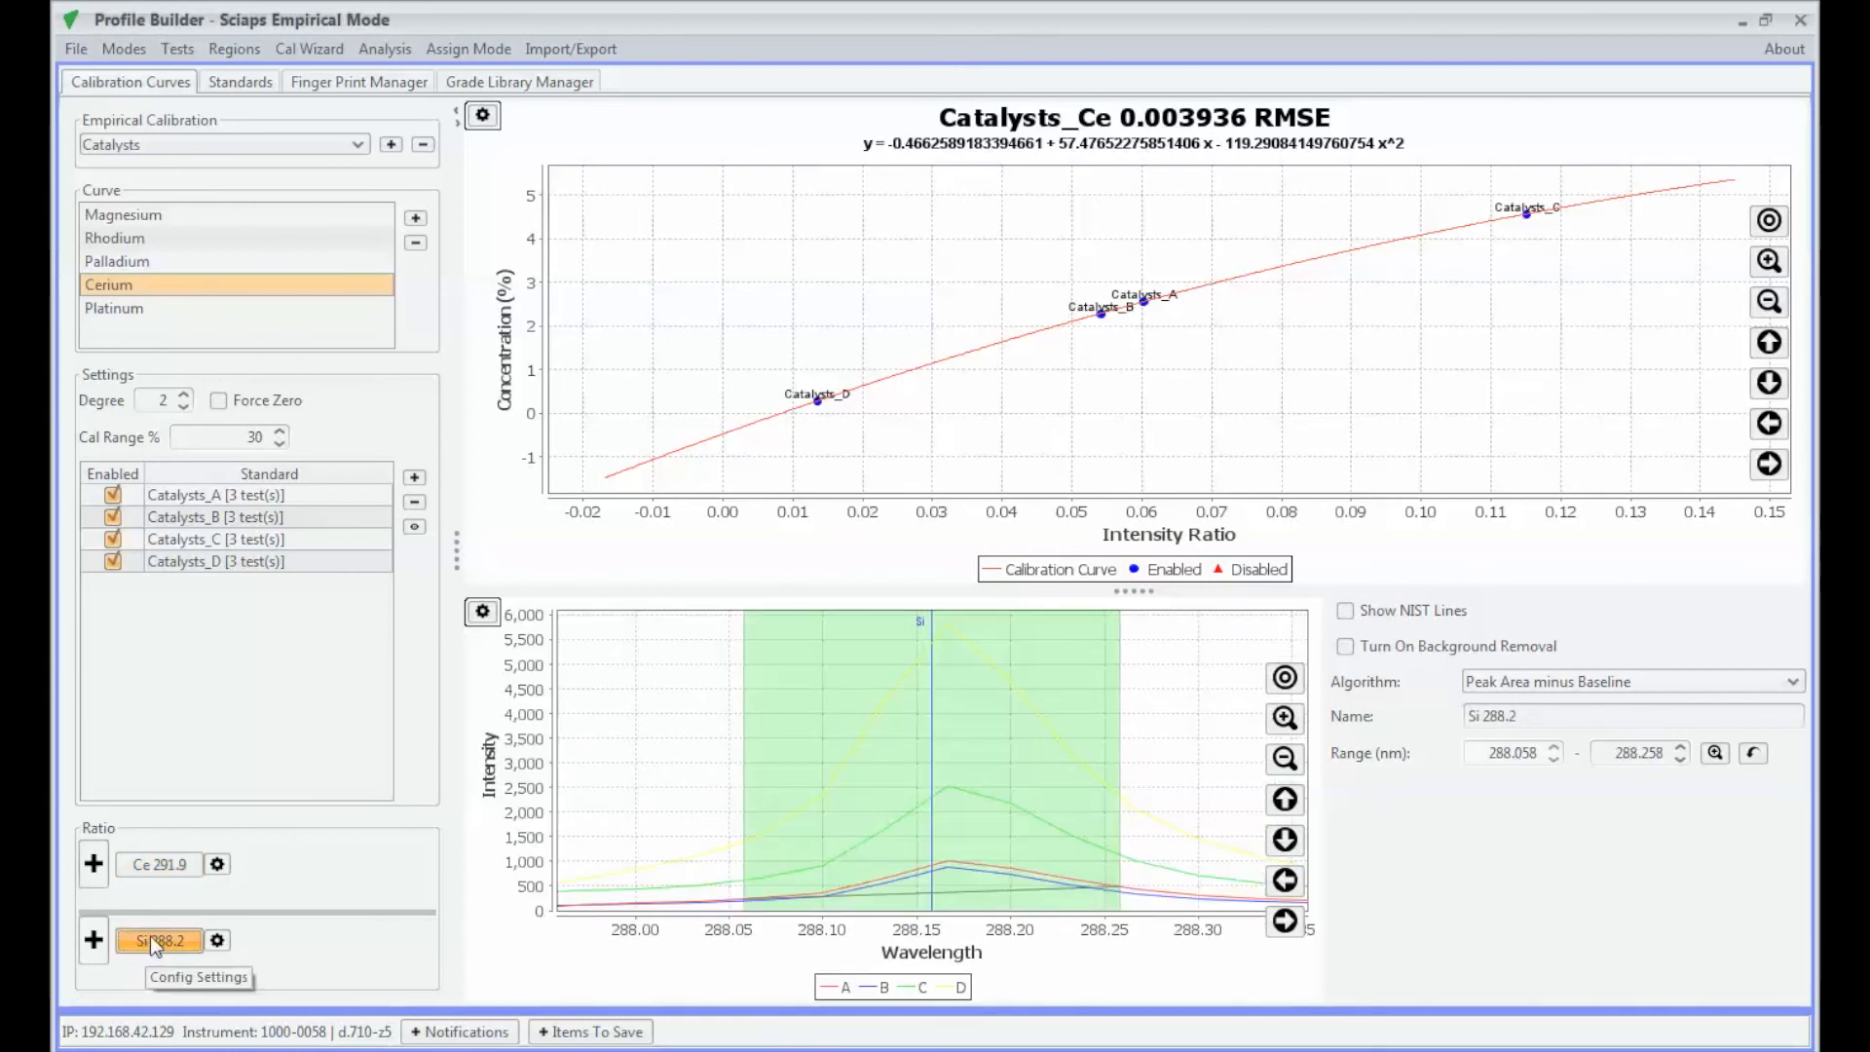
pyautogui.click(154, 939)
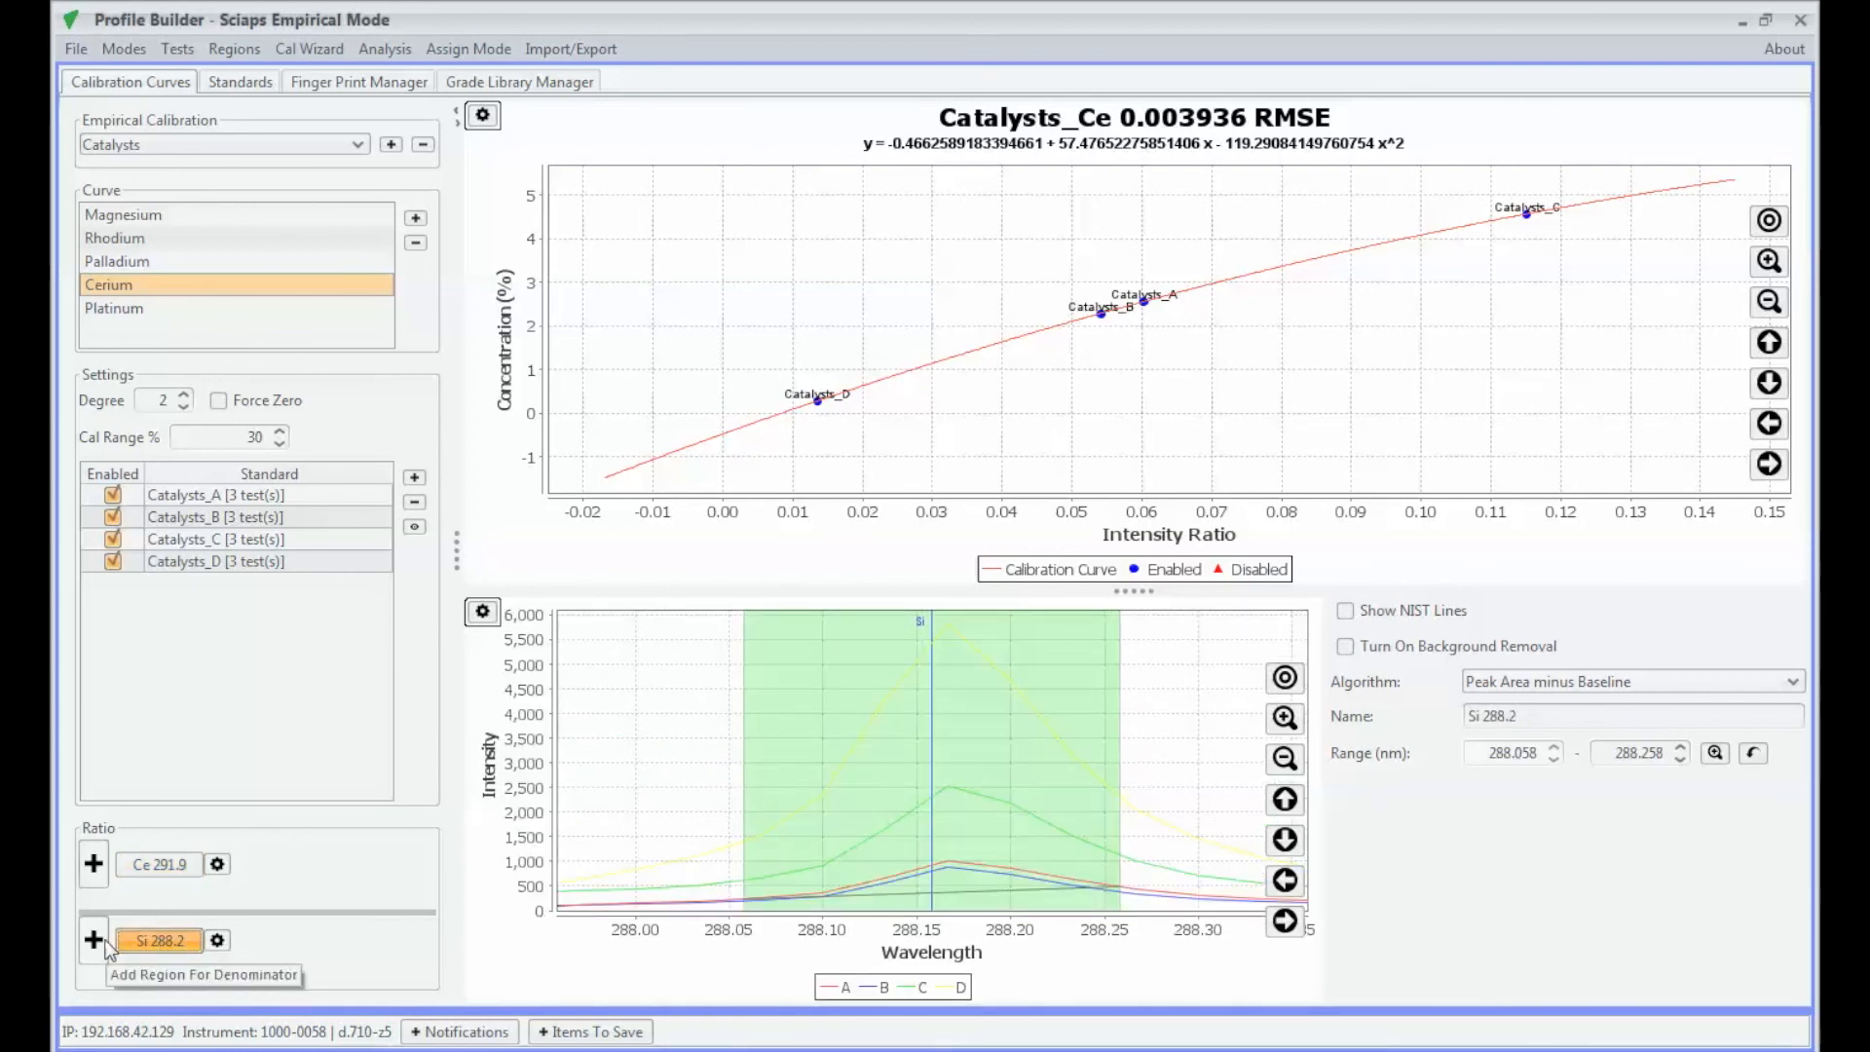
pyautogui.click(144, 310)
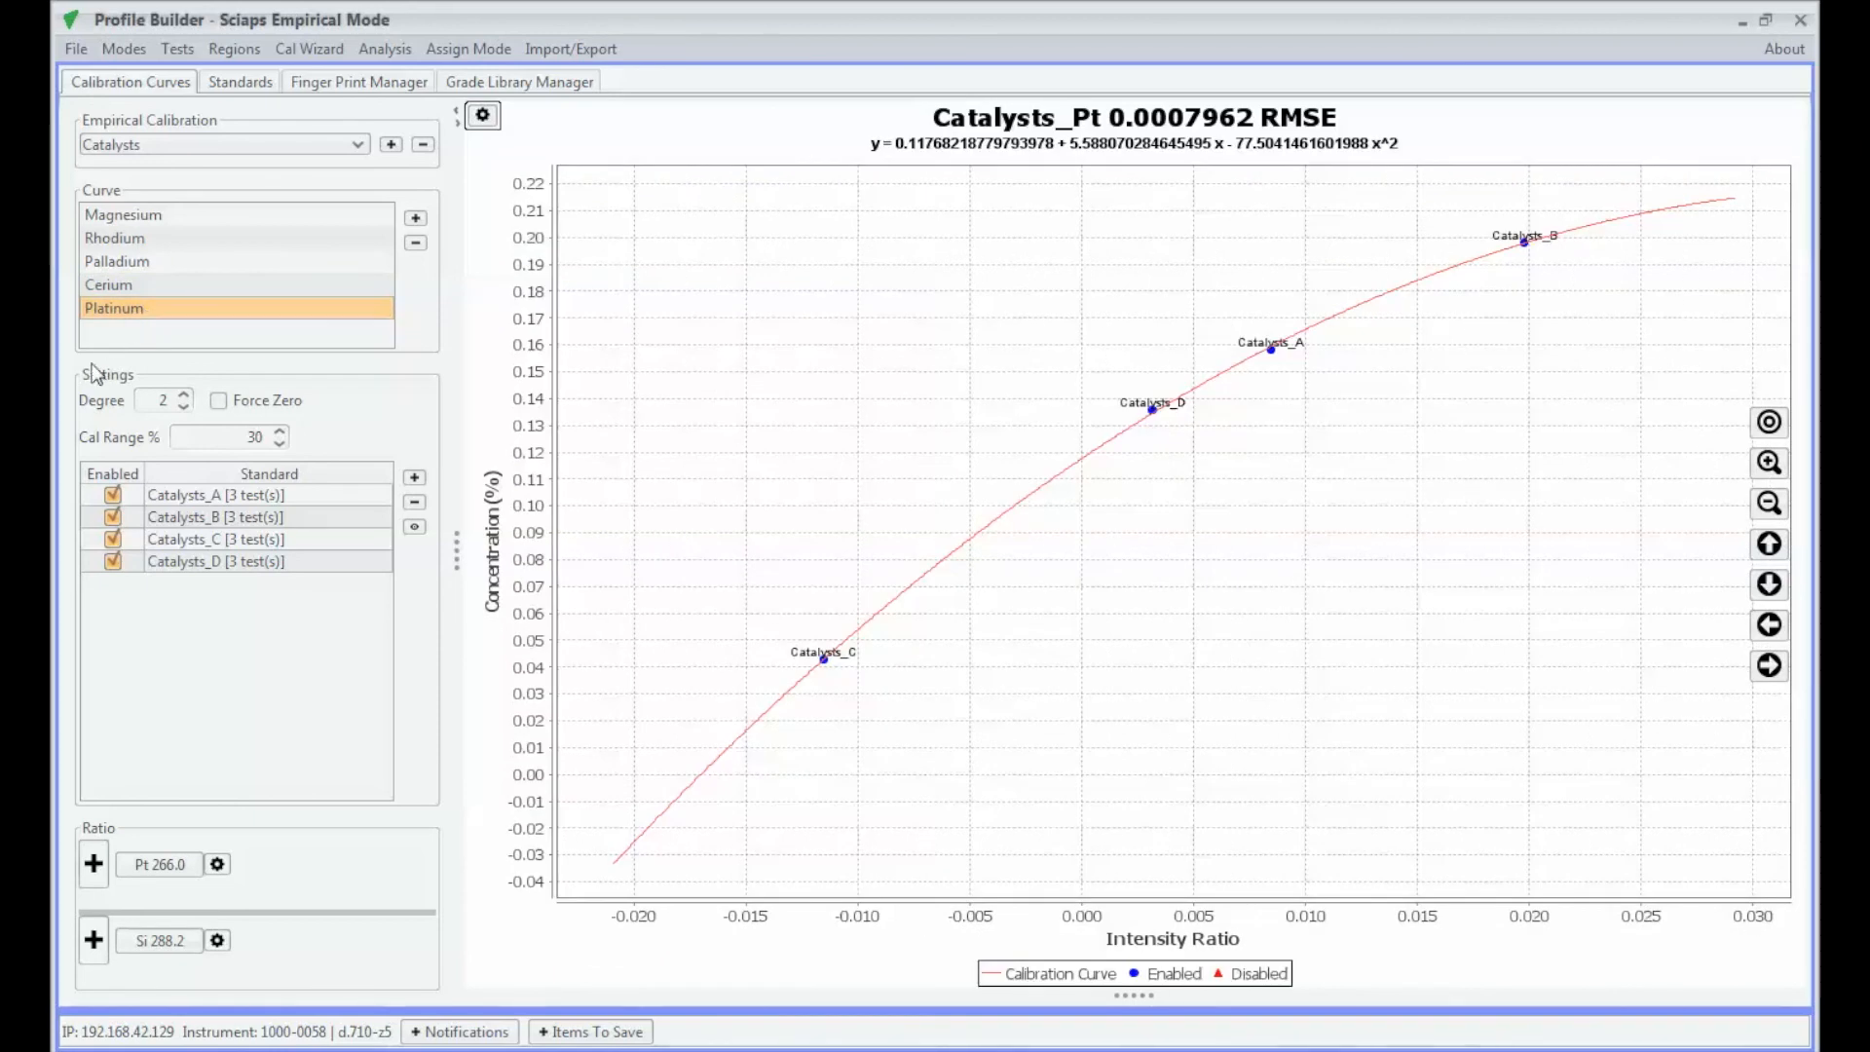